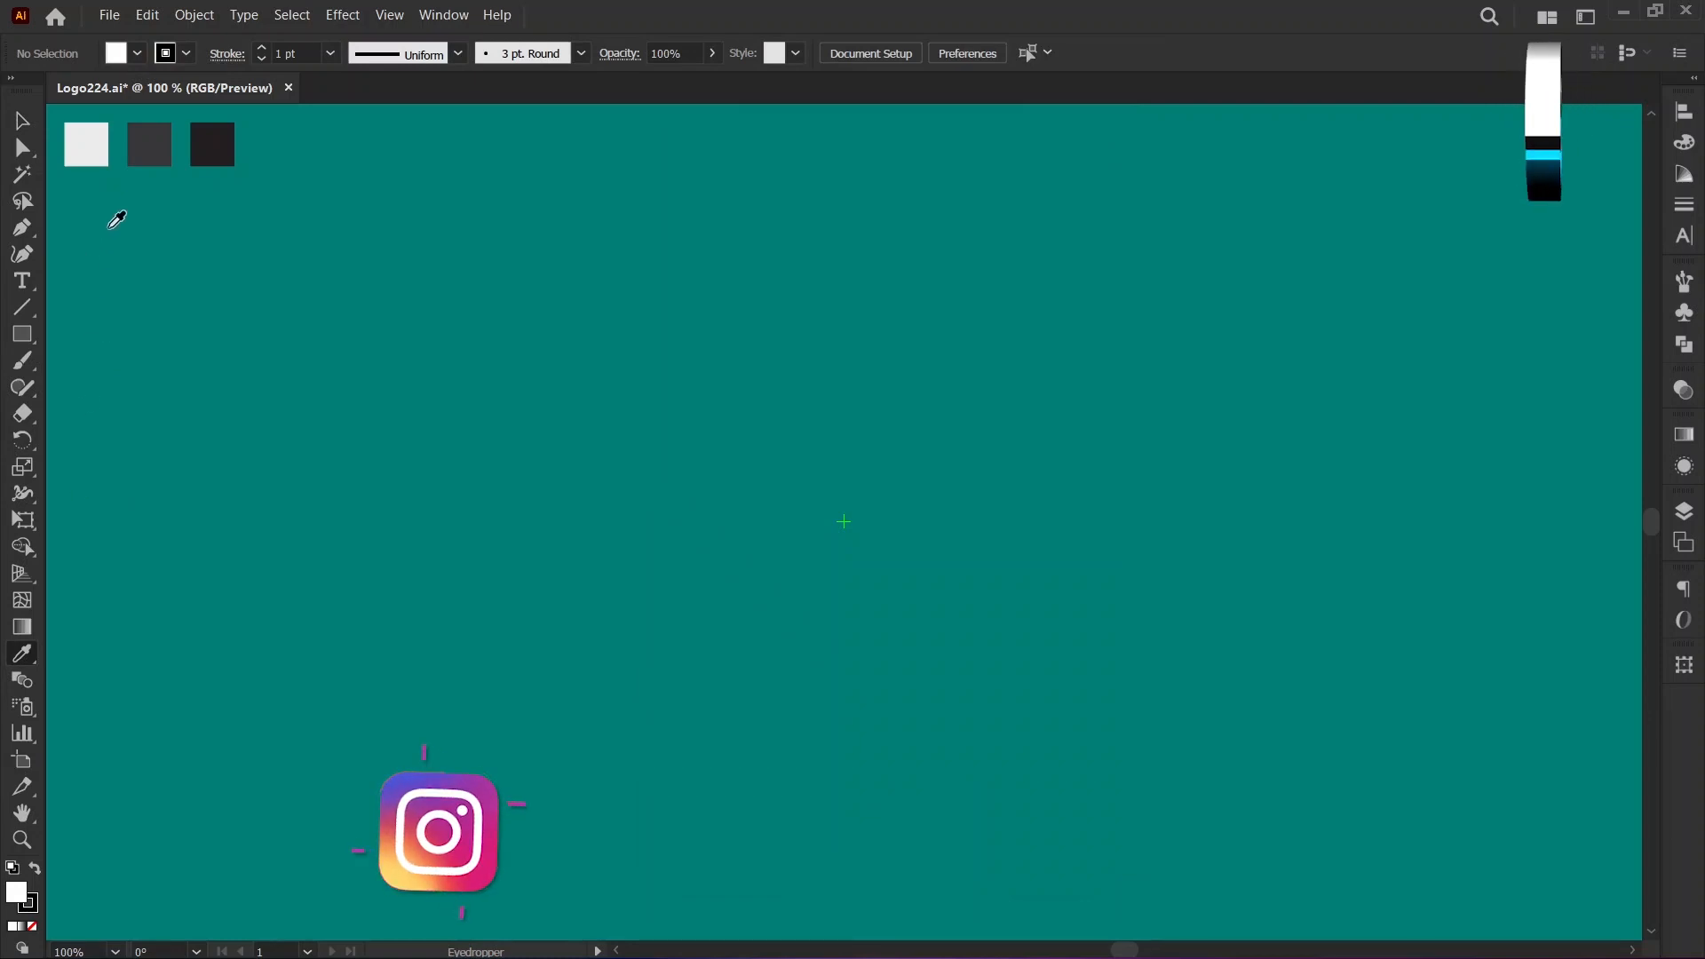
Draw a 200 × 200 px circle centred on the artboard's centre mark, filled with the light grey swatch colour and no stroke.
left_click(80, 145)
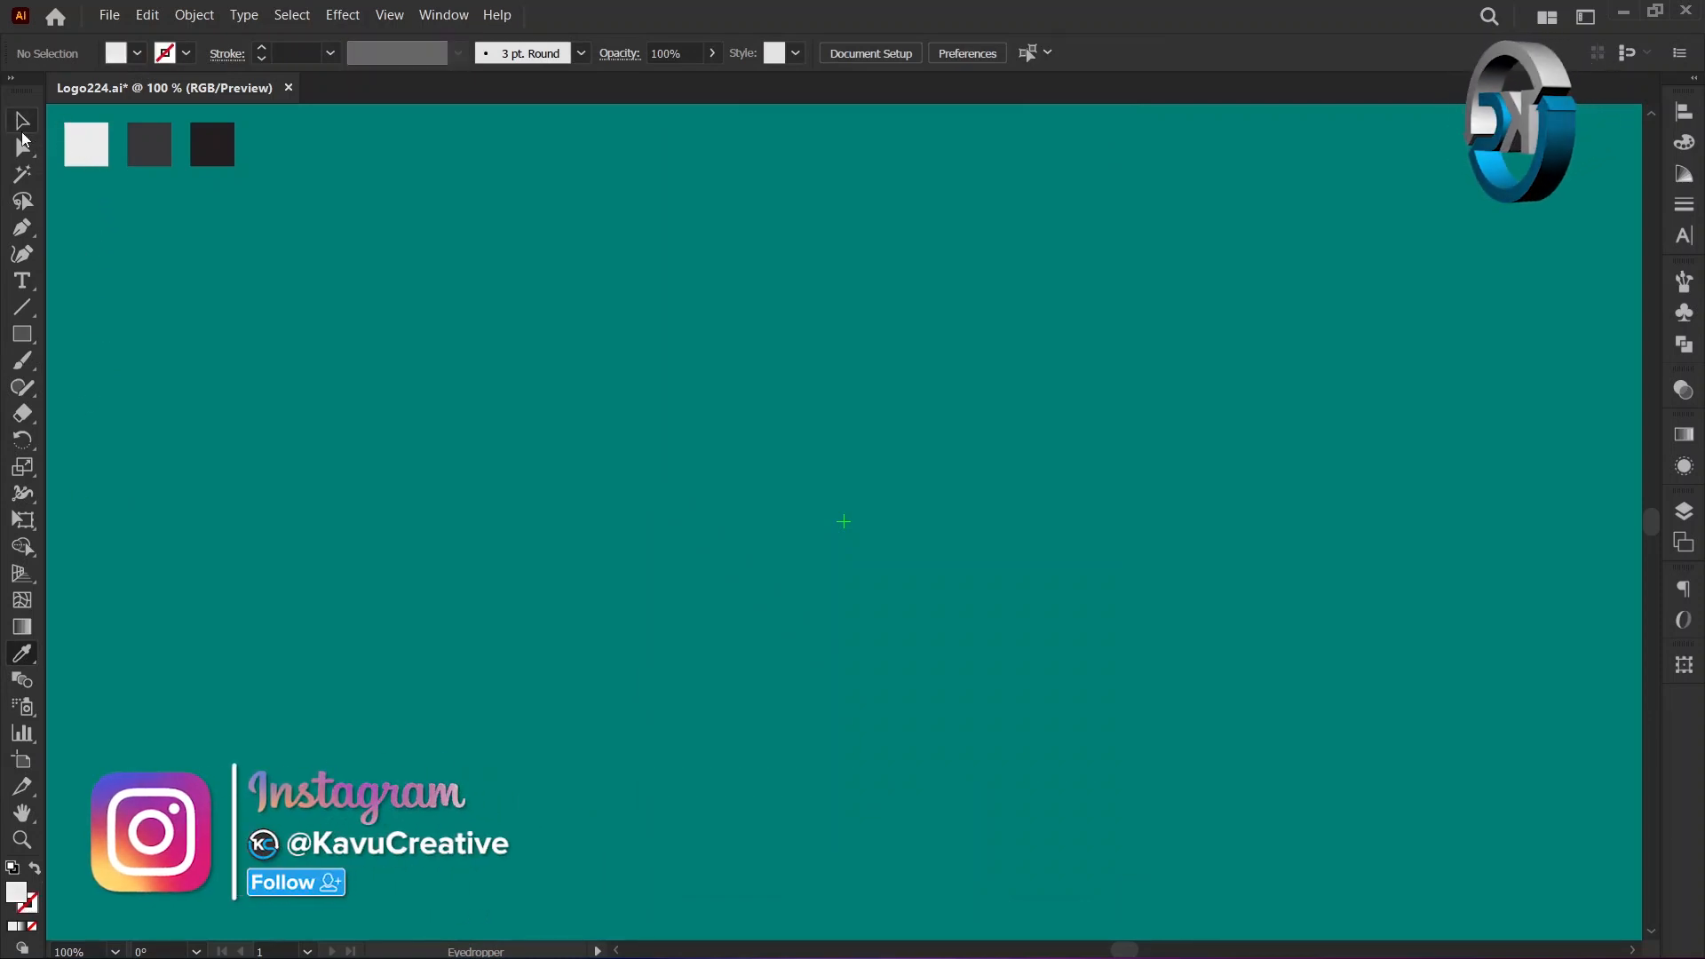
left_click(22, 121)
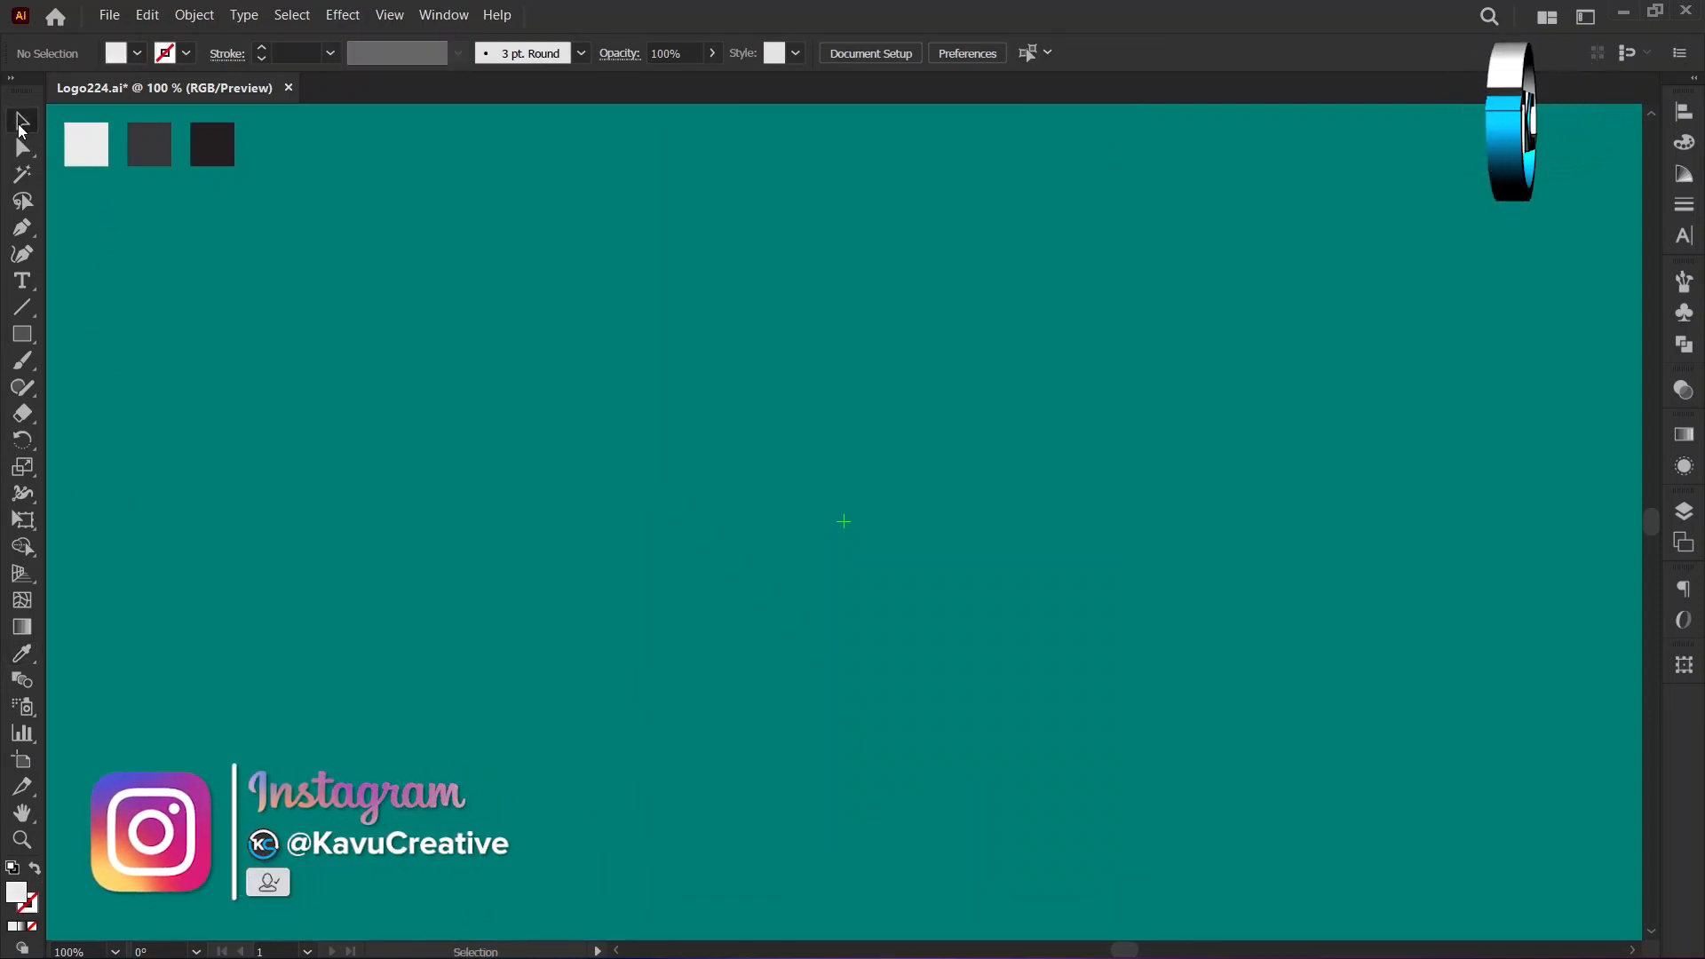
right_click(23, 333)
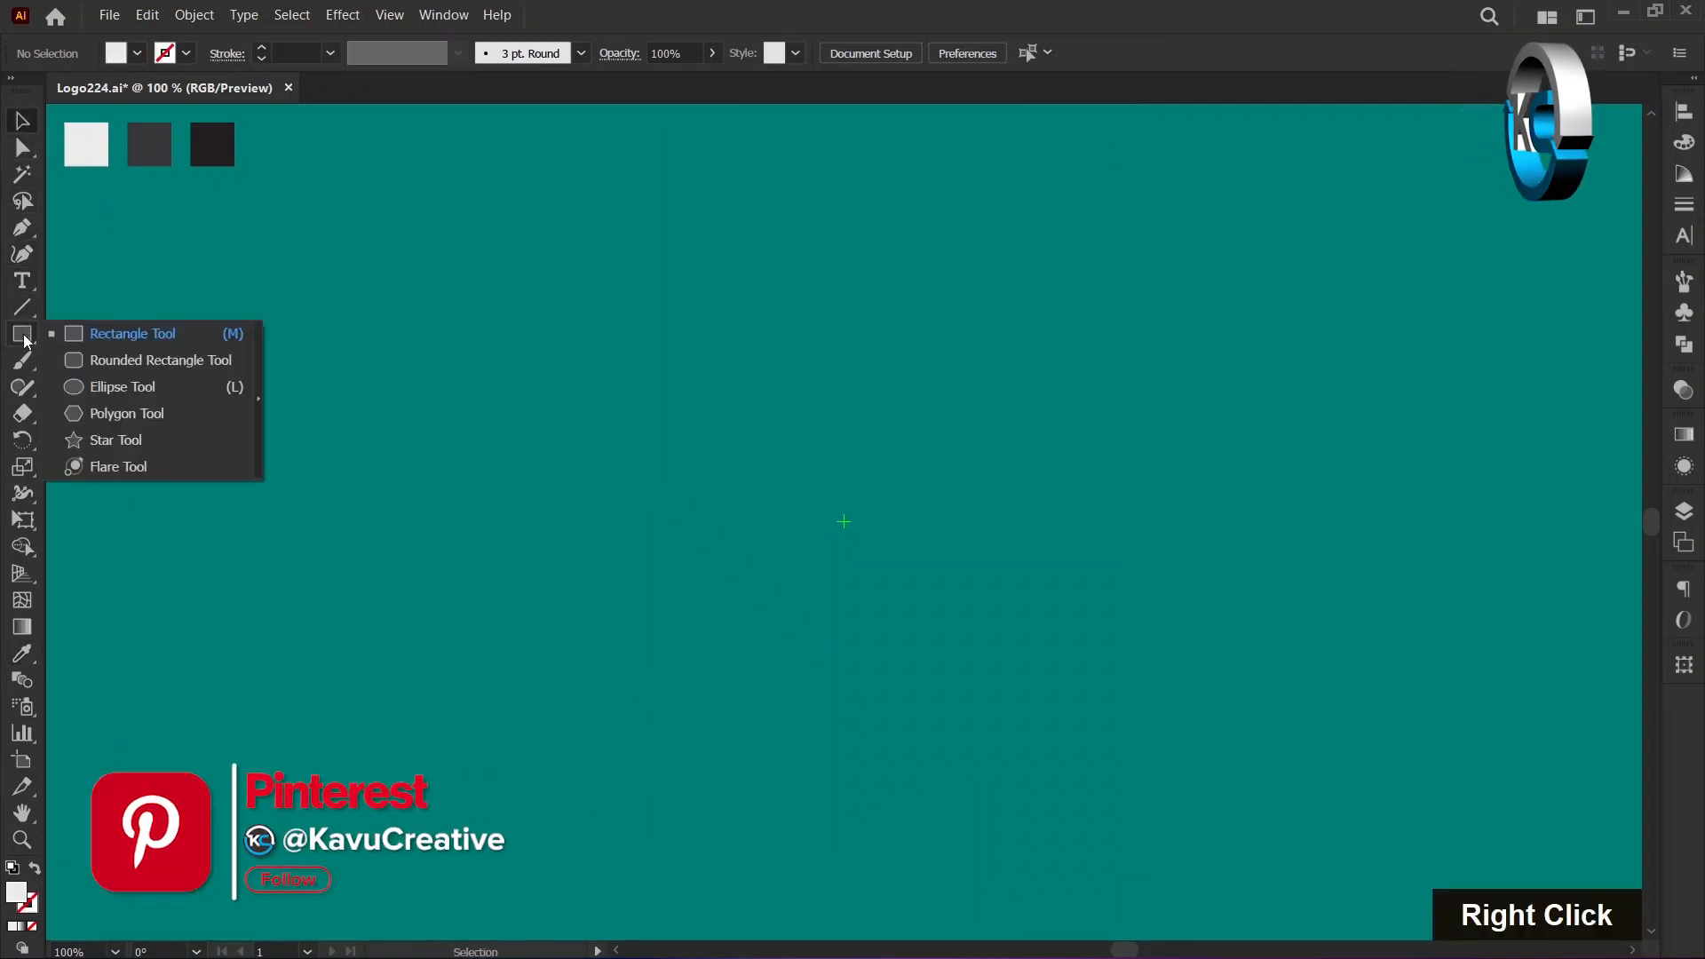
left_click(85, 380)
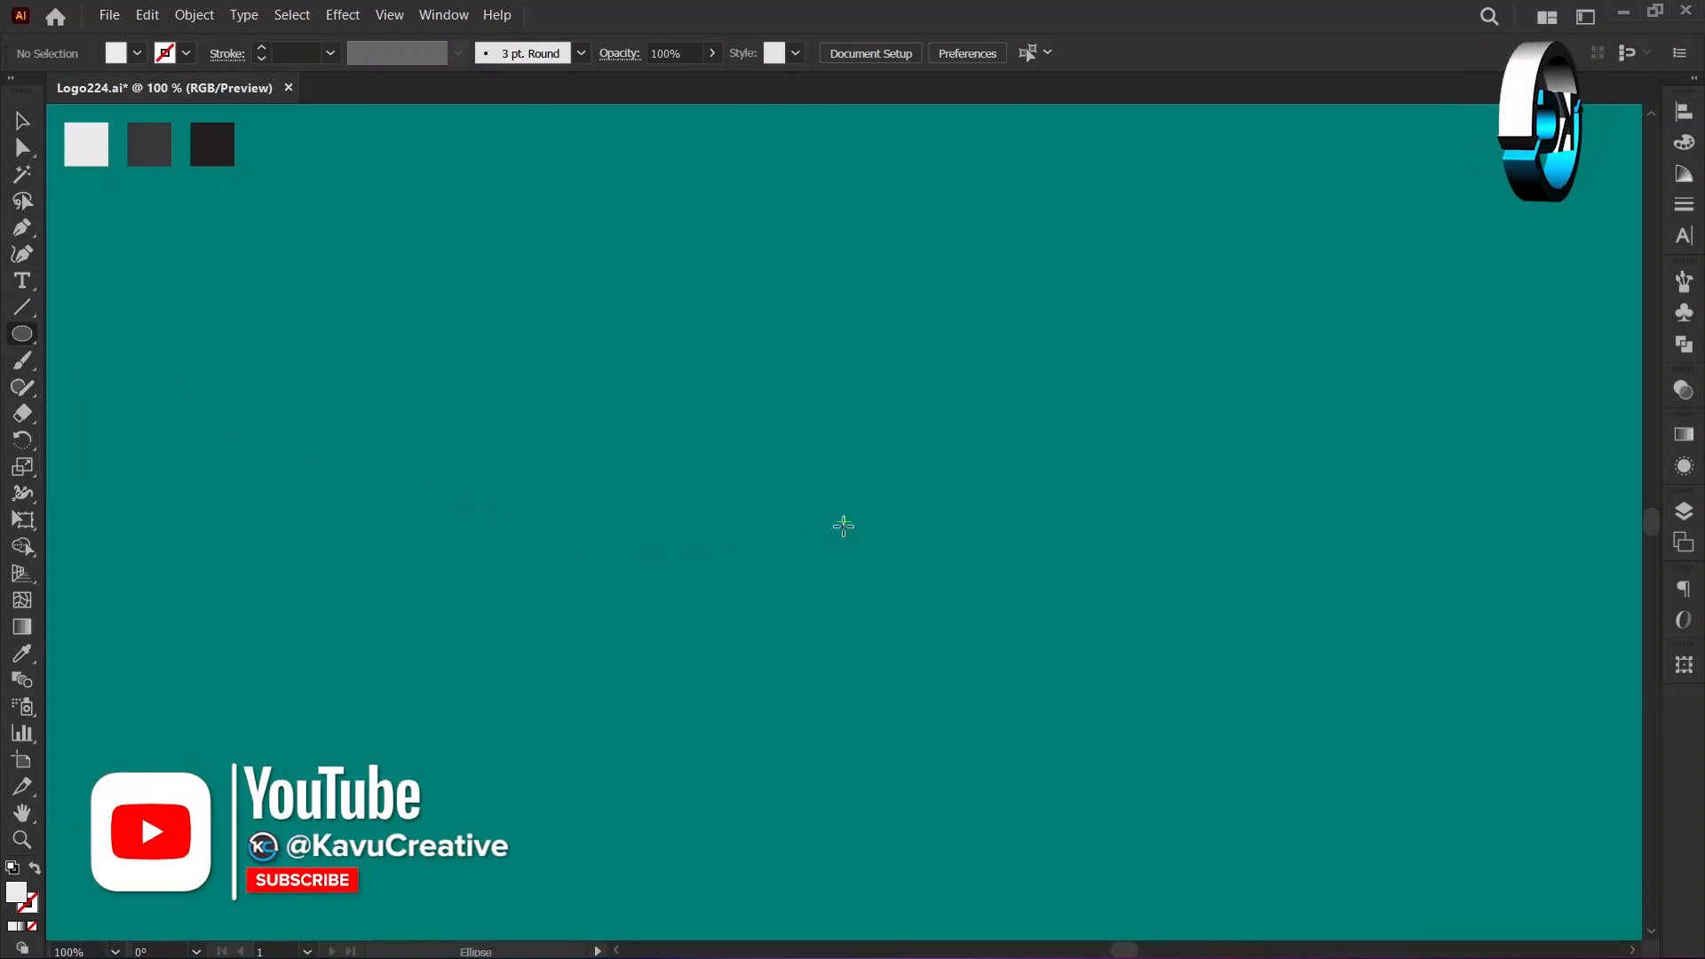
key("alt")
left_click(845, 520, "alt")
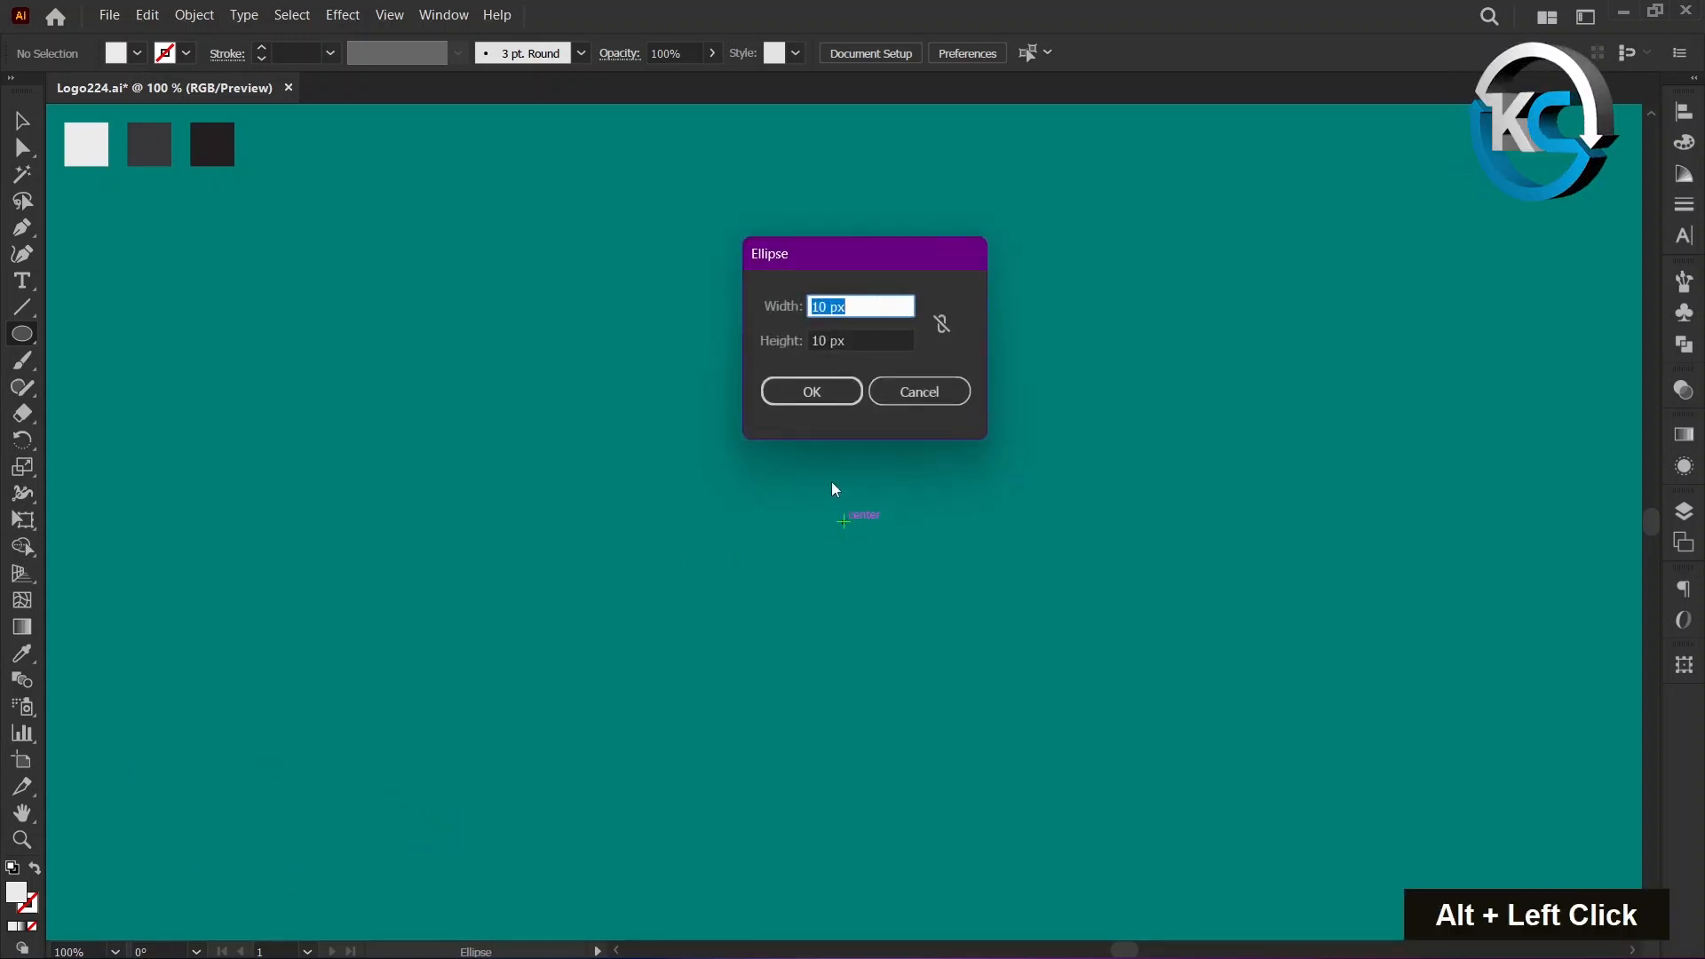
type("200")
key("Tab")
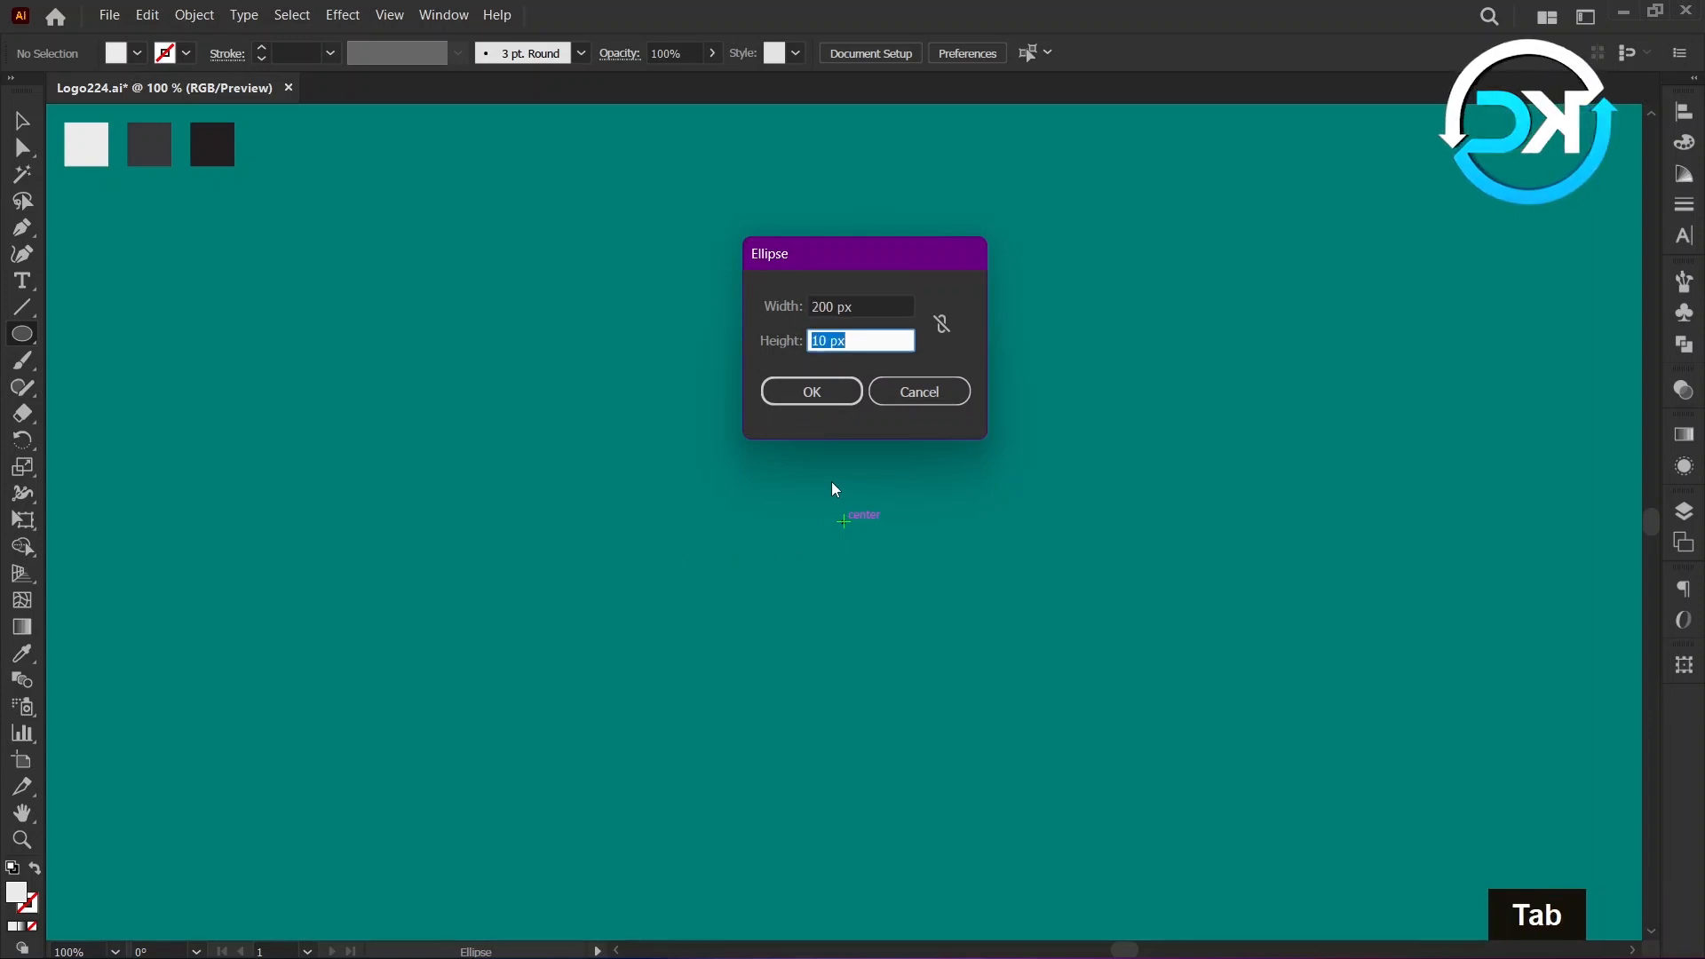
type("200")
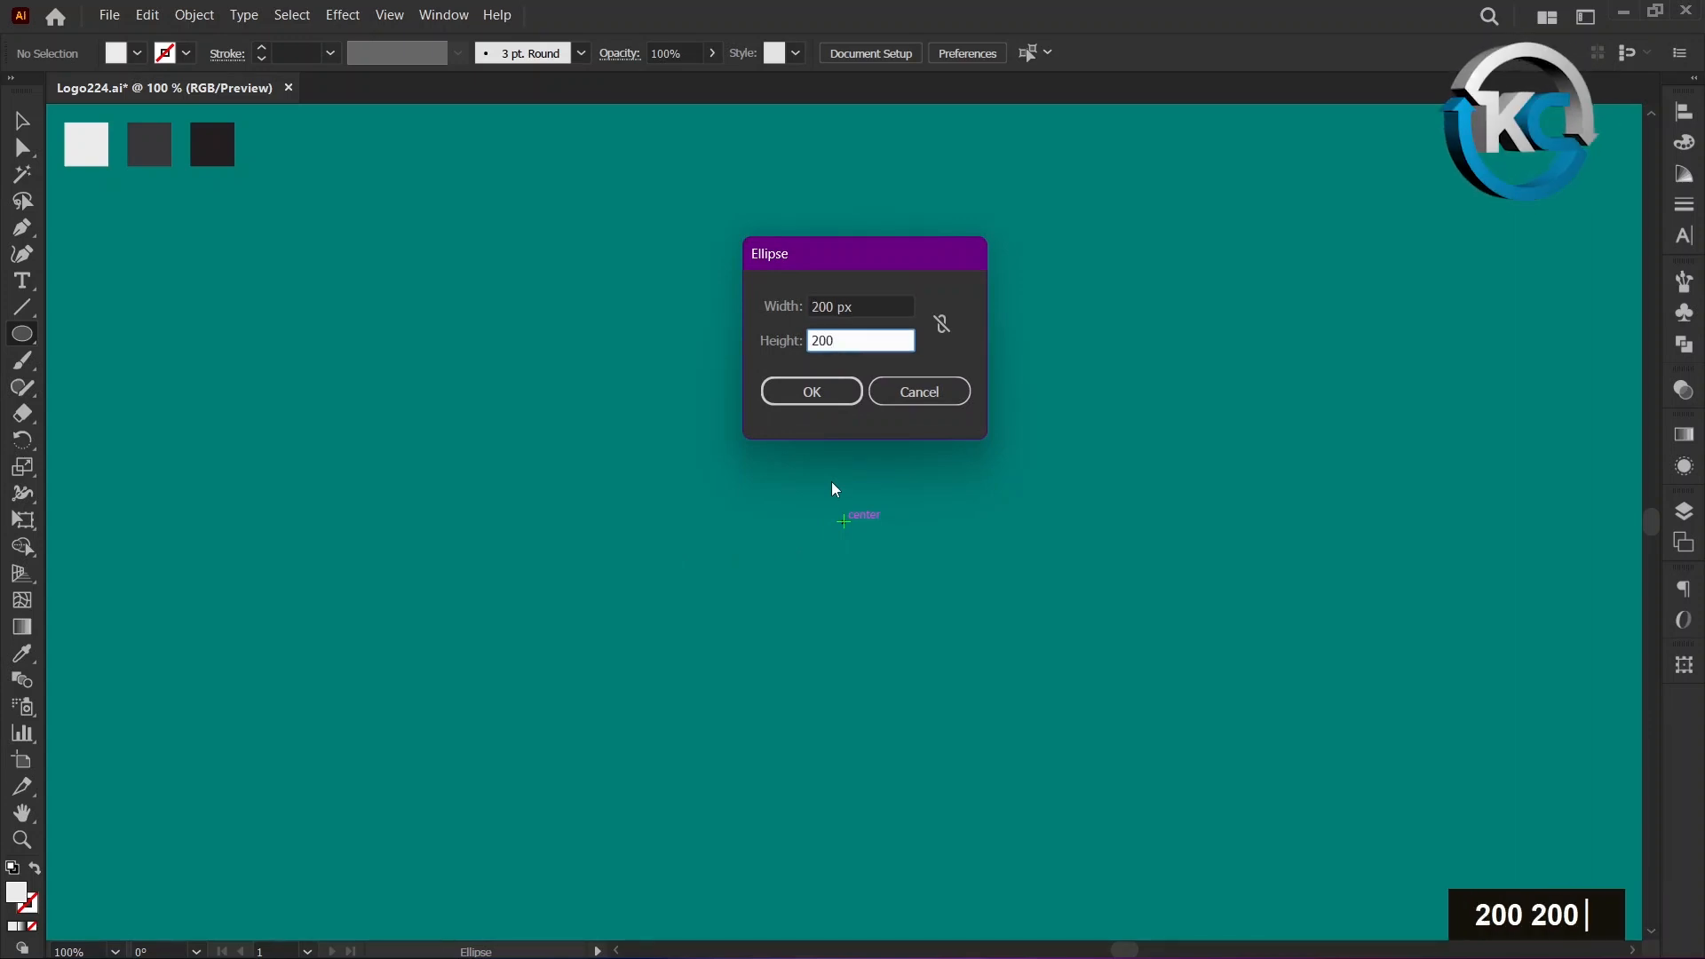
left_click(826, 397)
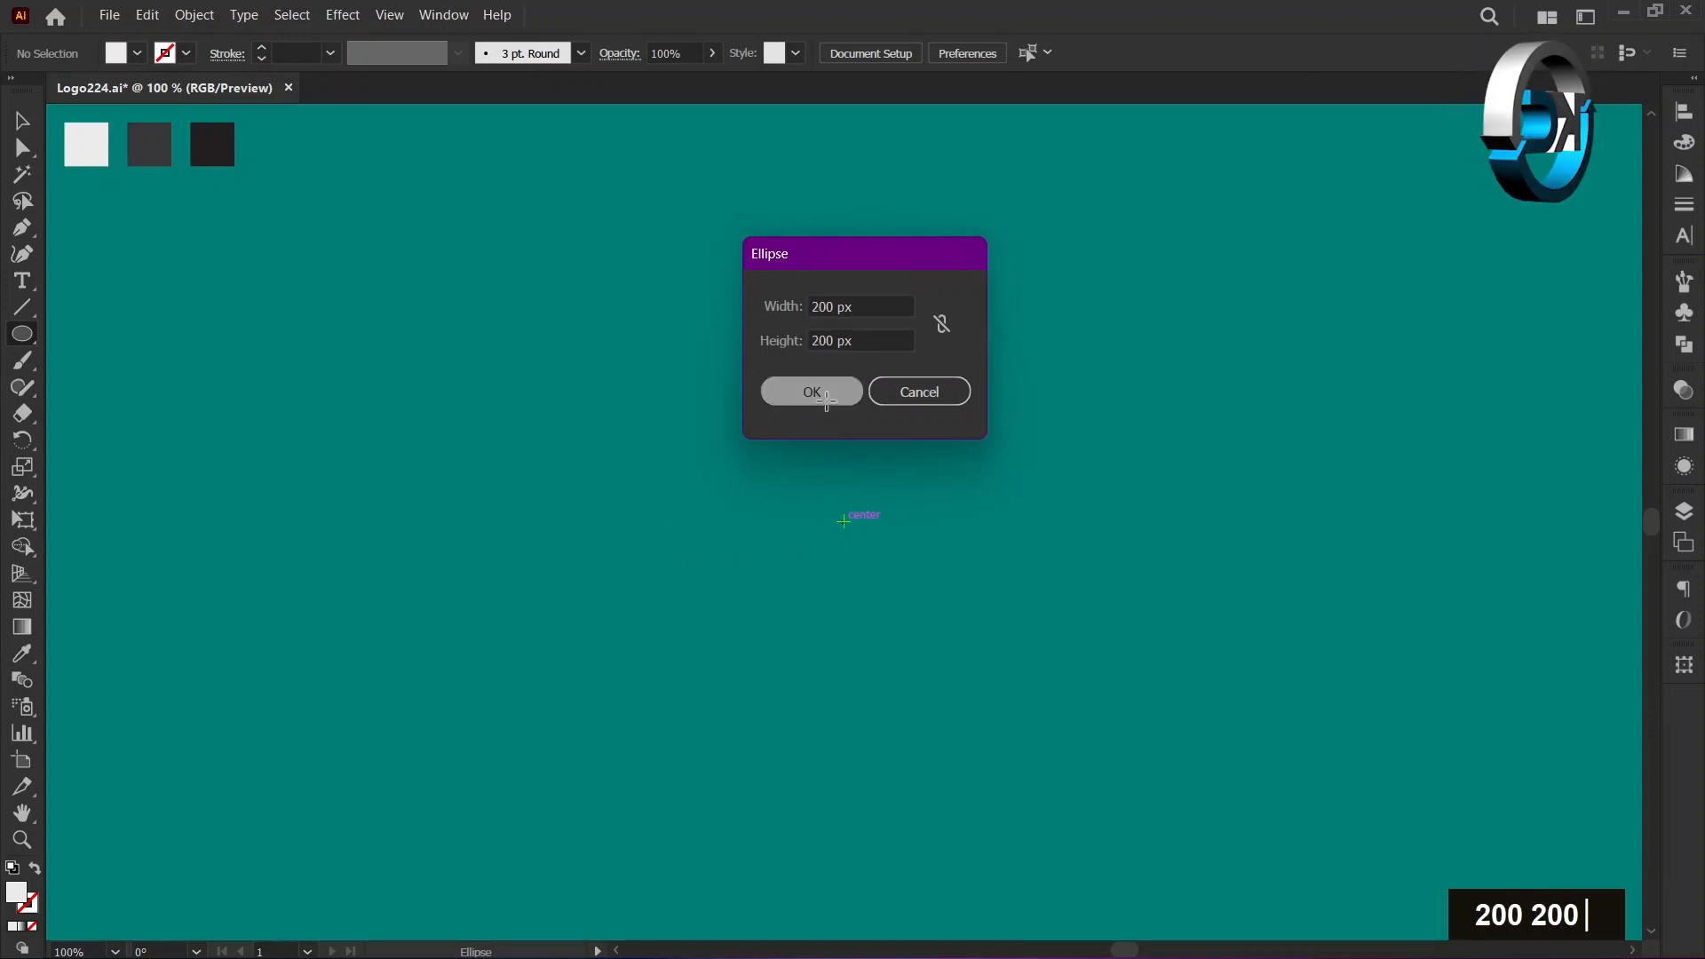
left_click(21, 120)
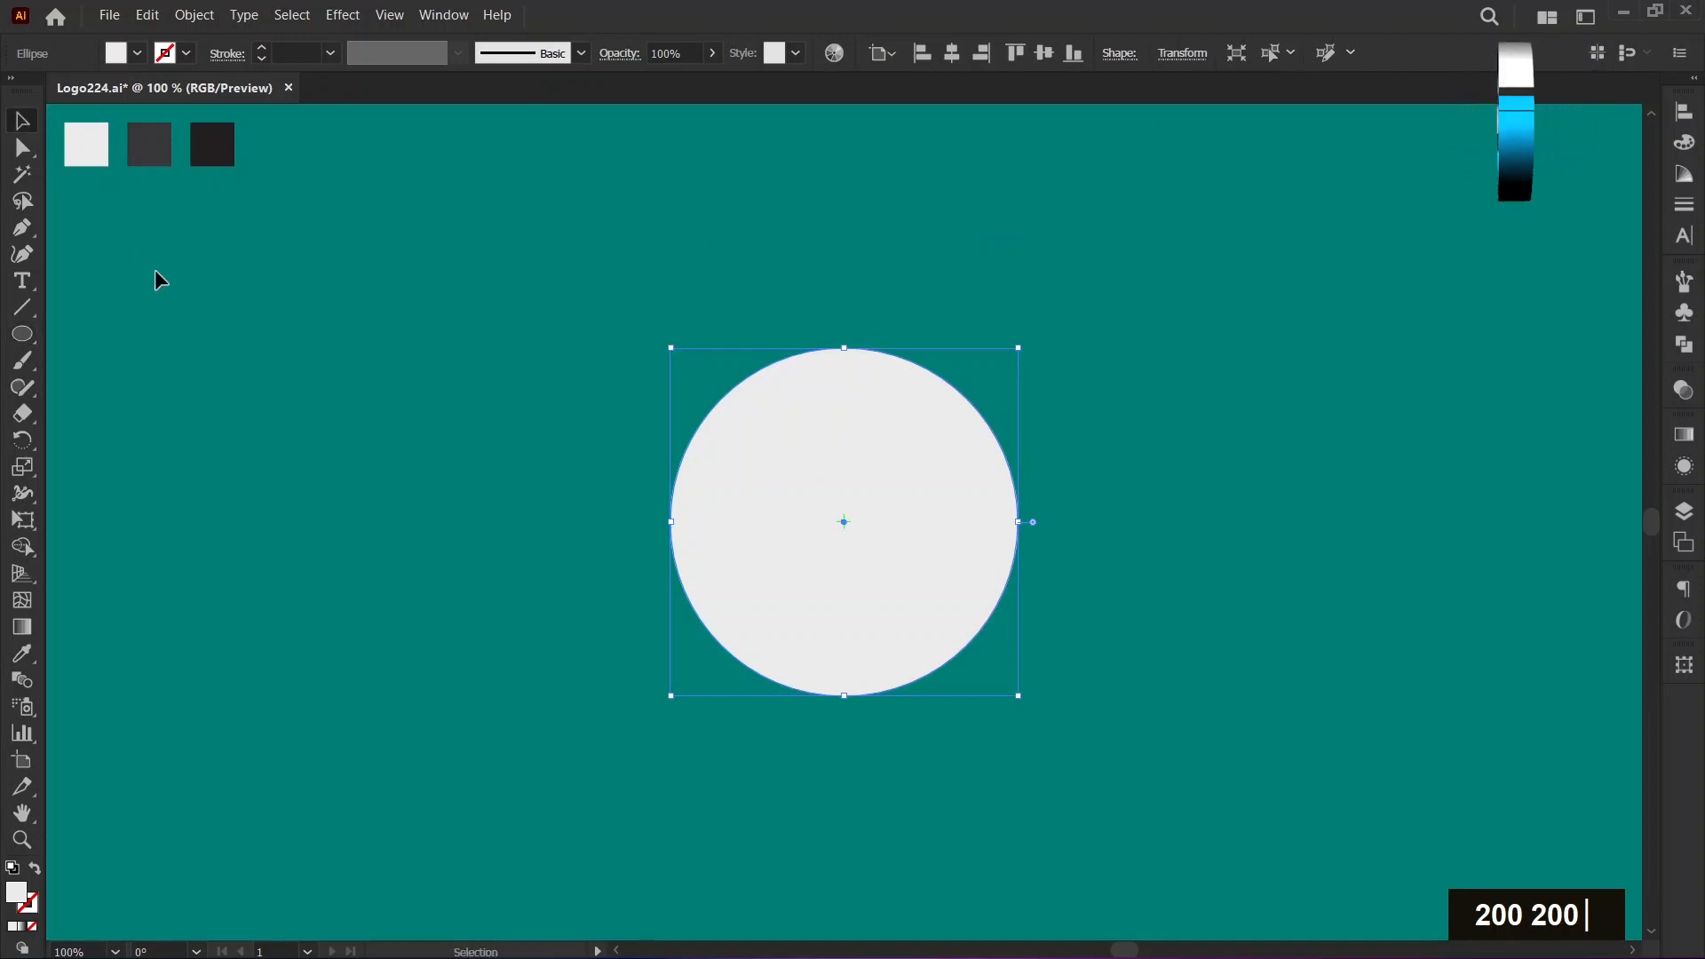
left_click(161, 286)
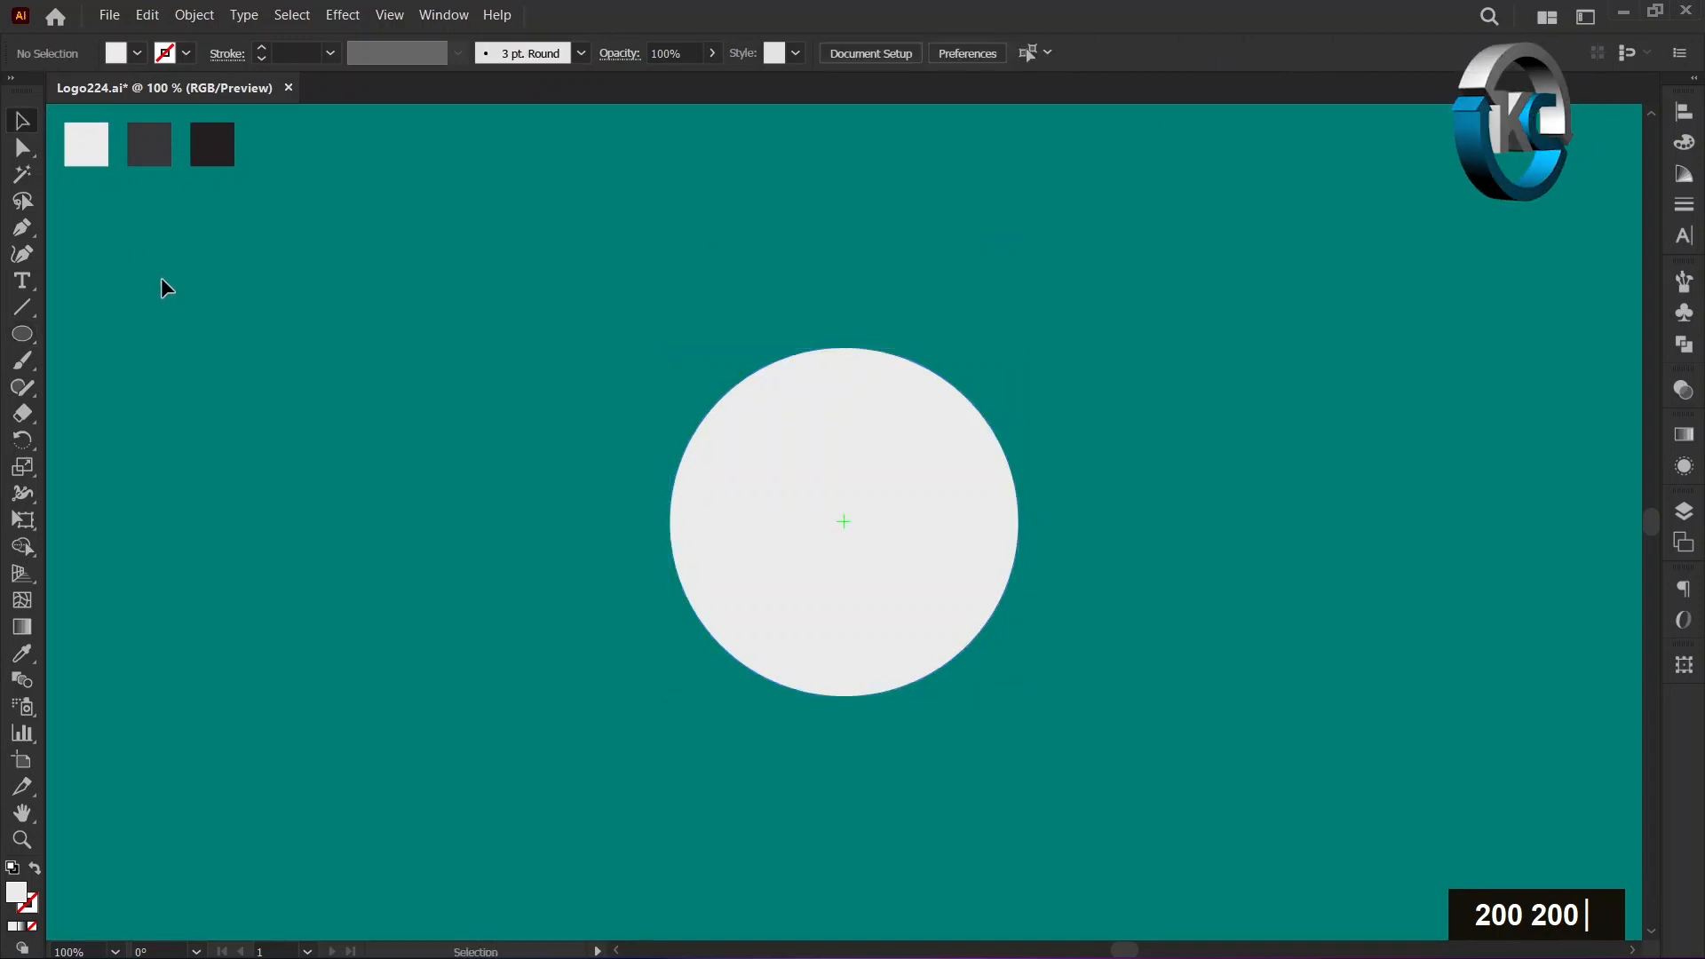
Move the circle's left and right anchor points straight down together by about 20 px.
left_click(34, 653)
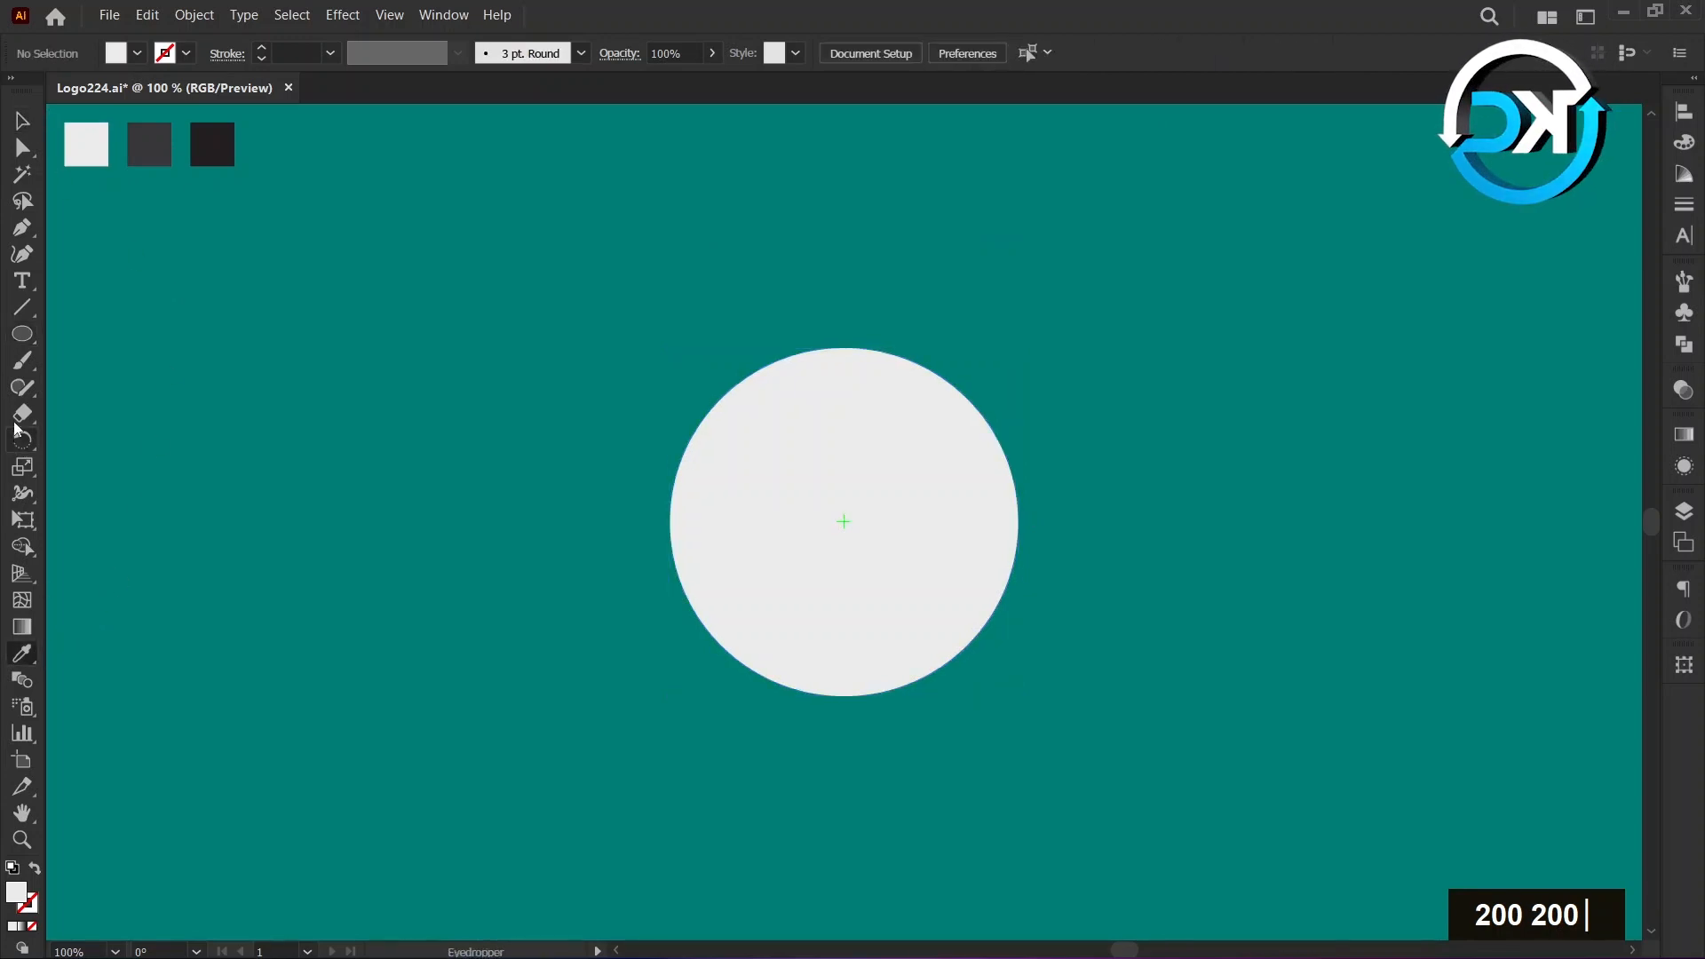
left_click(23, 148)
left_click(686, 511)
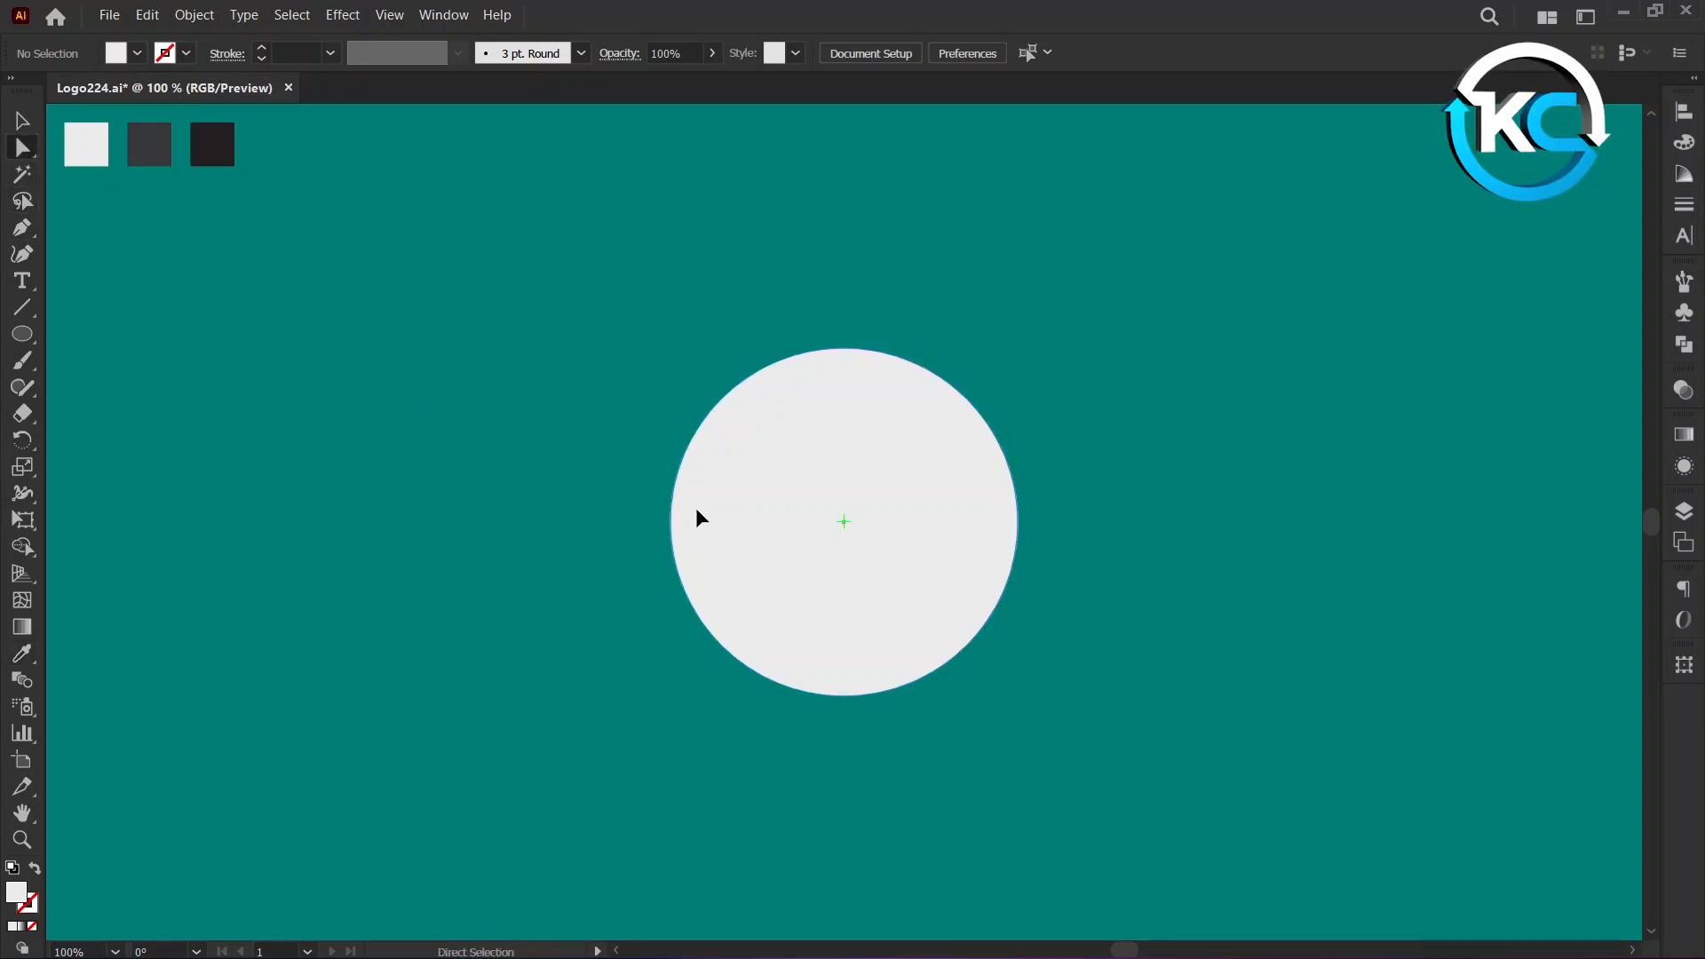
left_click(1019, 523)
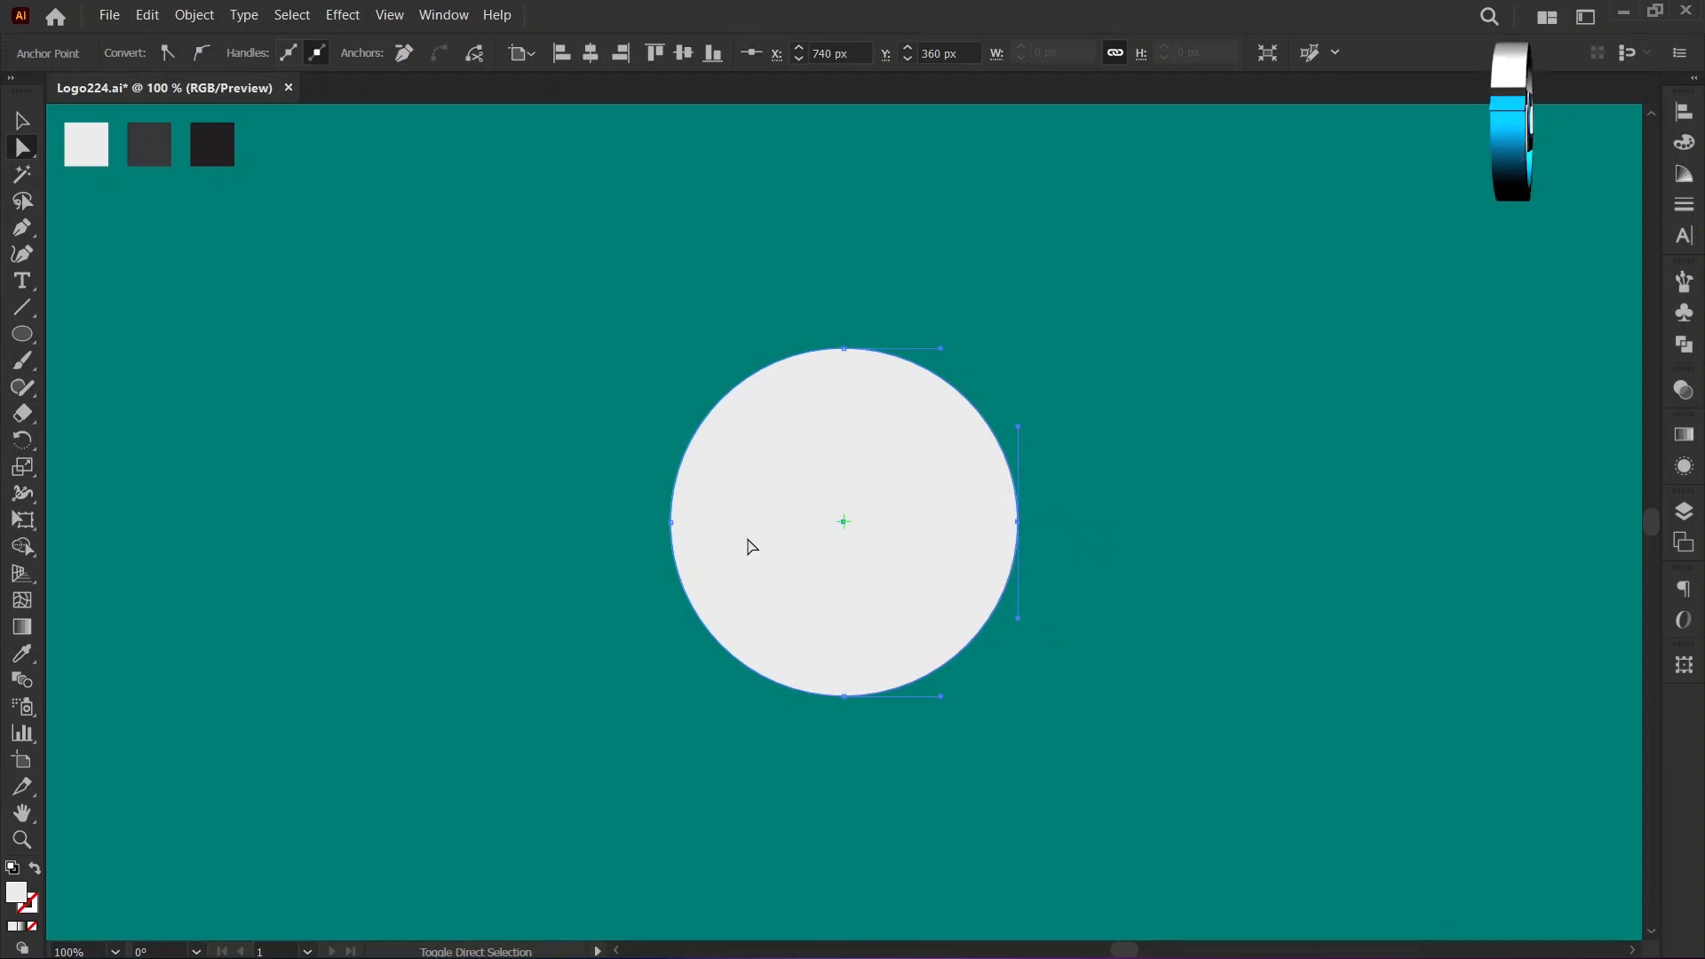
left_click(672, 523, "shift")
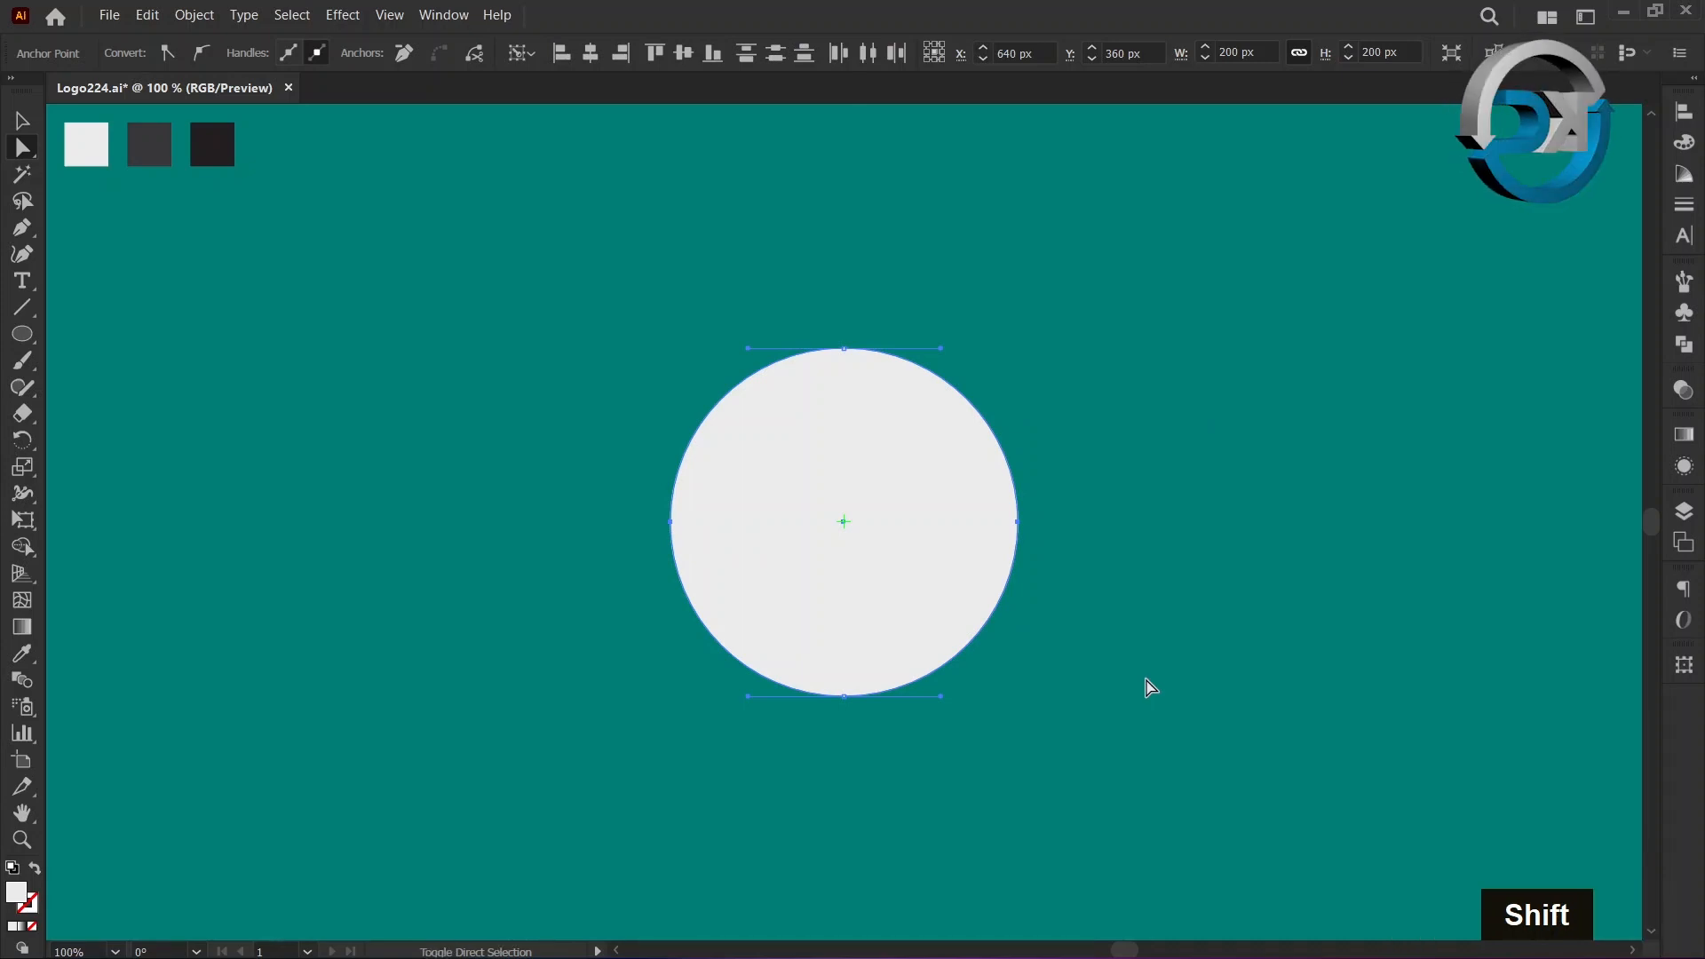
key("shift+Down")
key("shift+Down")
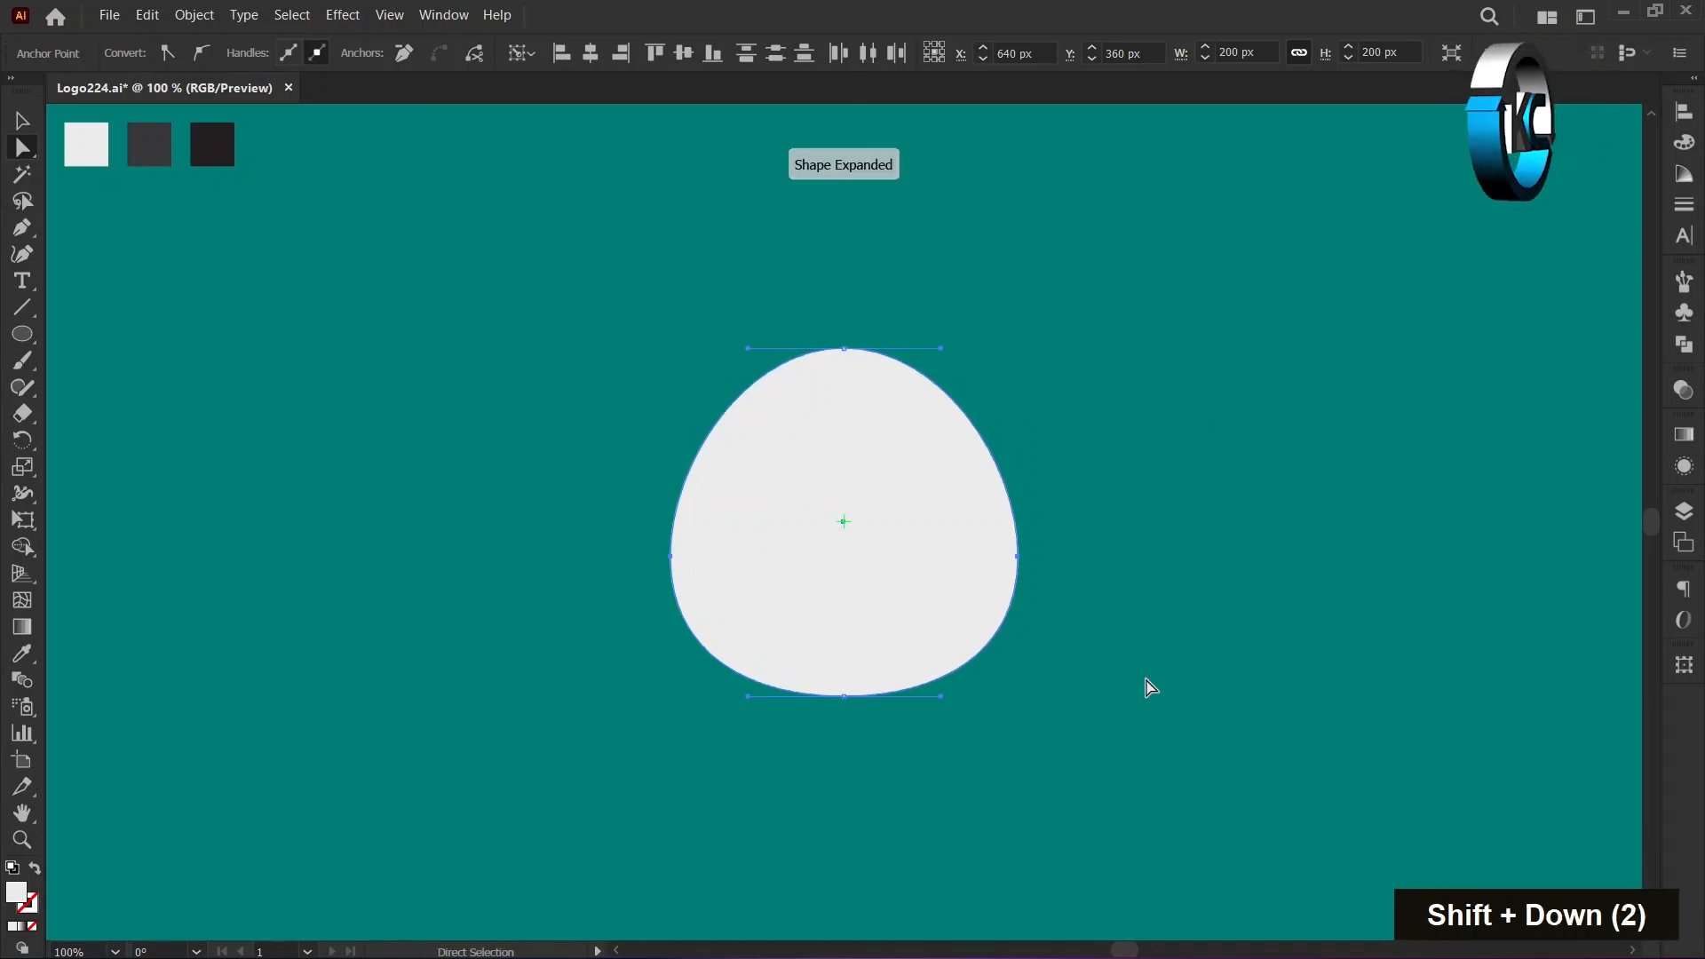
Lower every anchor point of the shape except the top one by about 10 px to form an egg shape.
left_click(1085, 482)
left_click(859, 380)
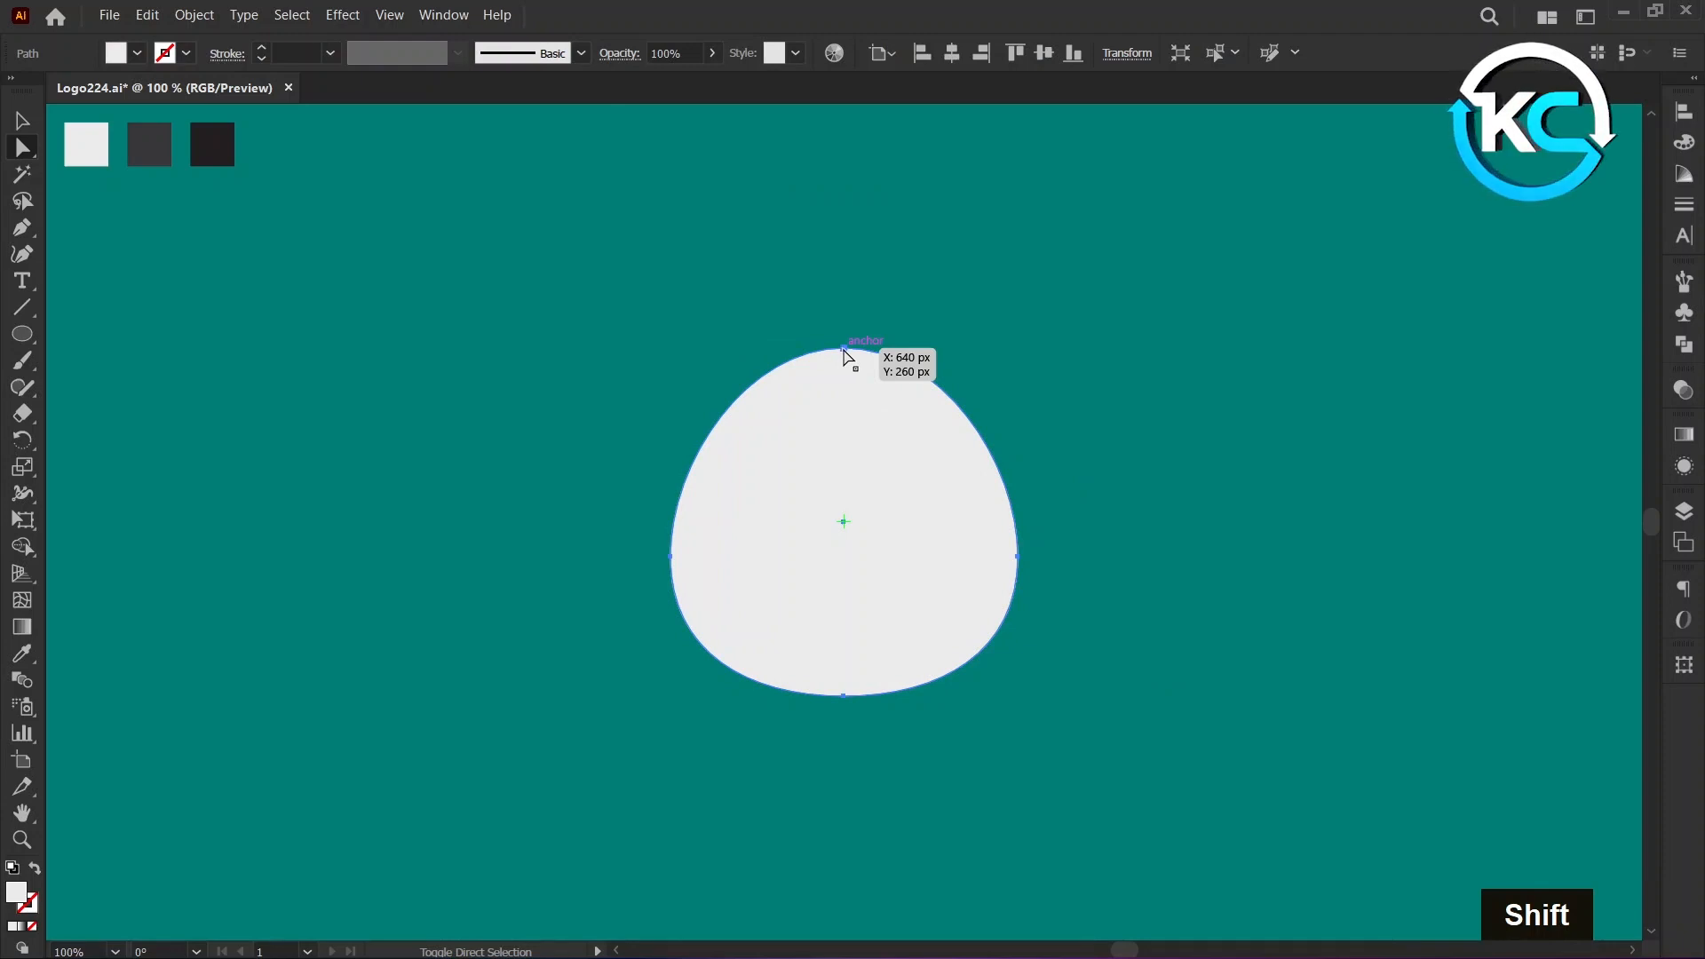
left_click(844, 350, "shift")
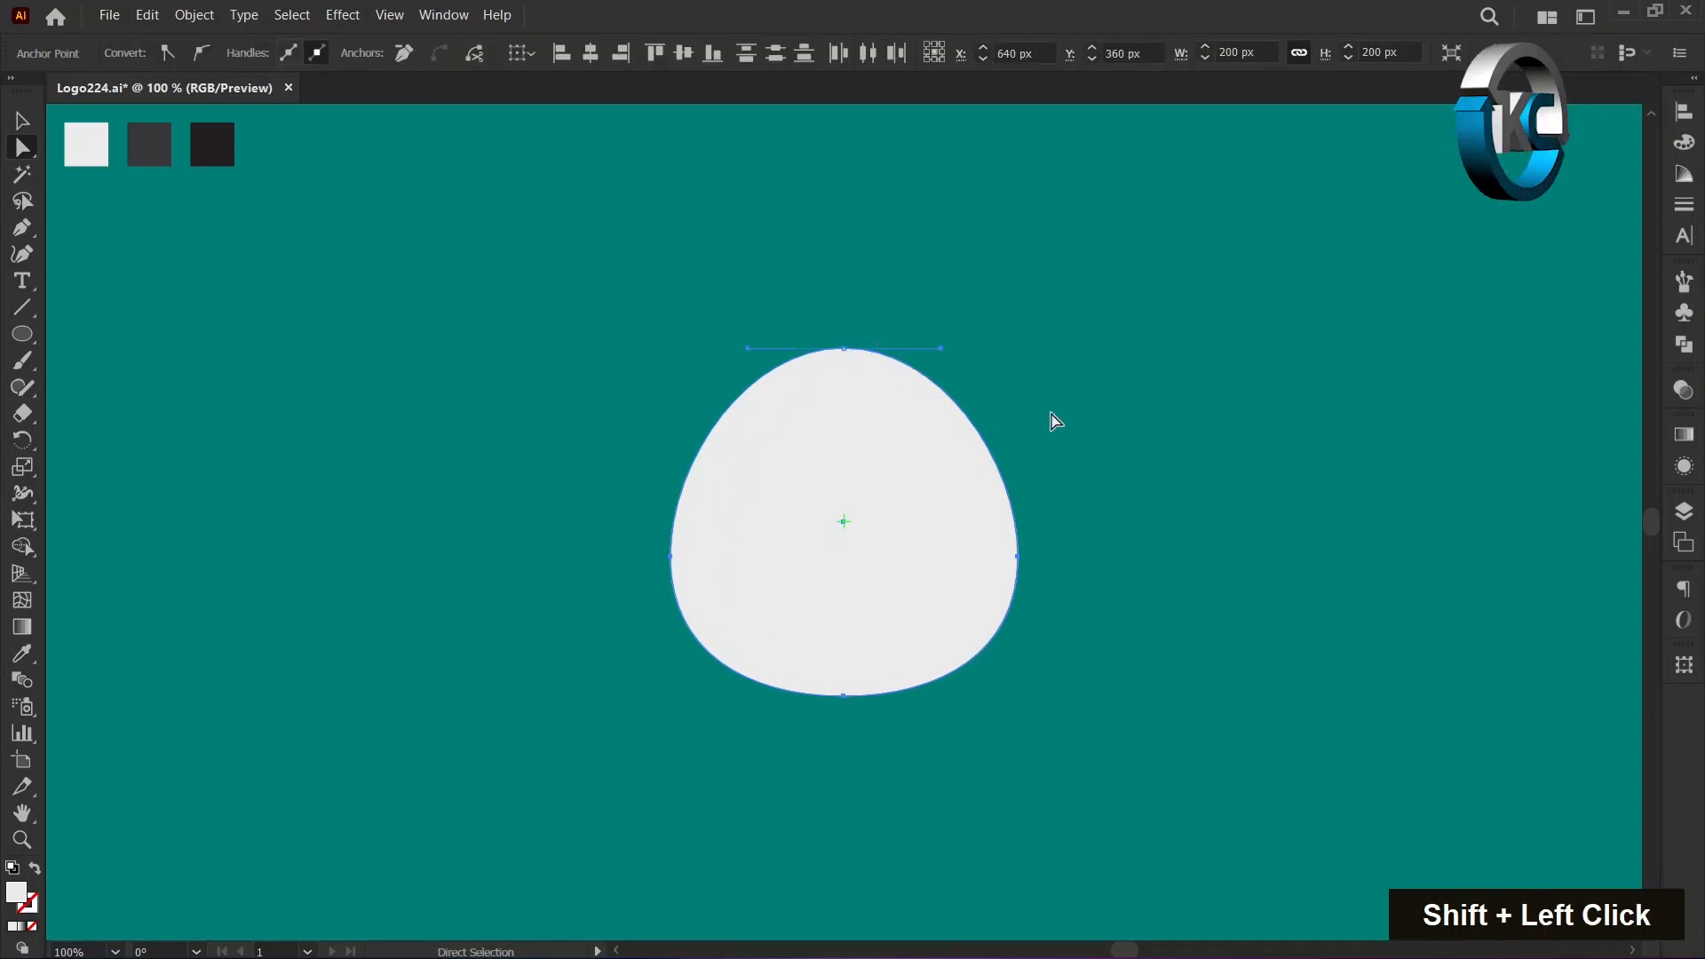
key("shift")
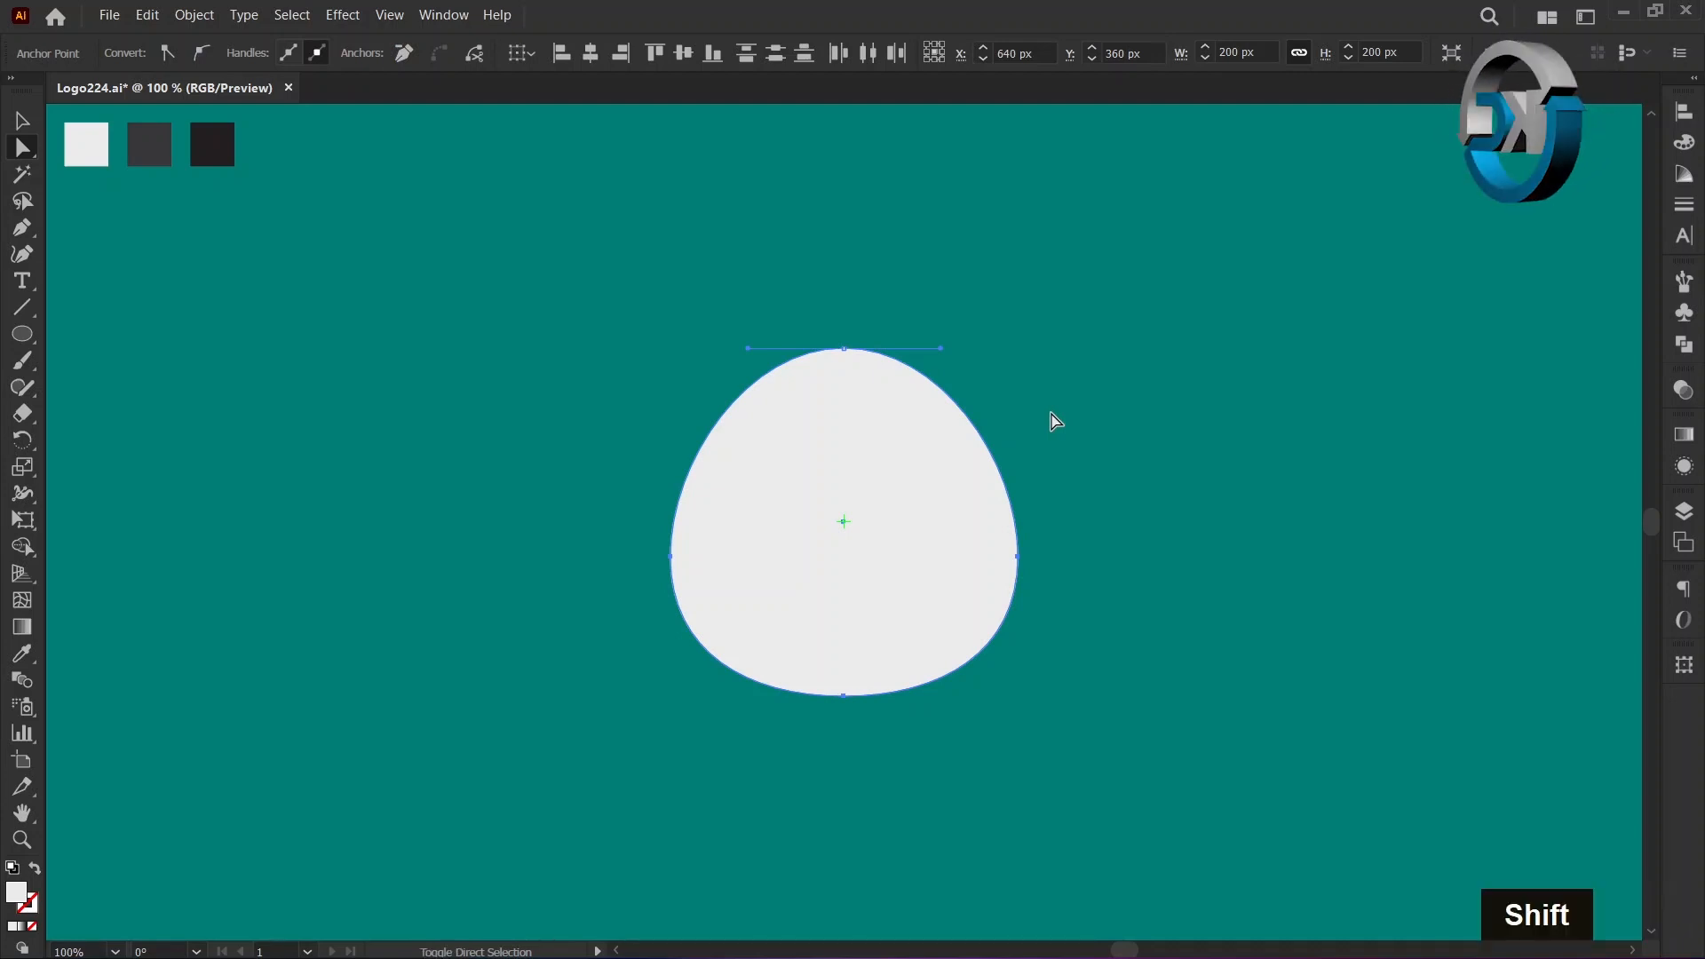
key("shift+Down")
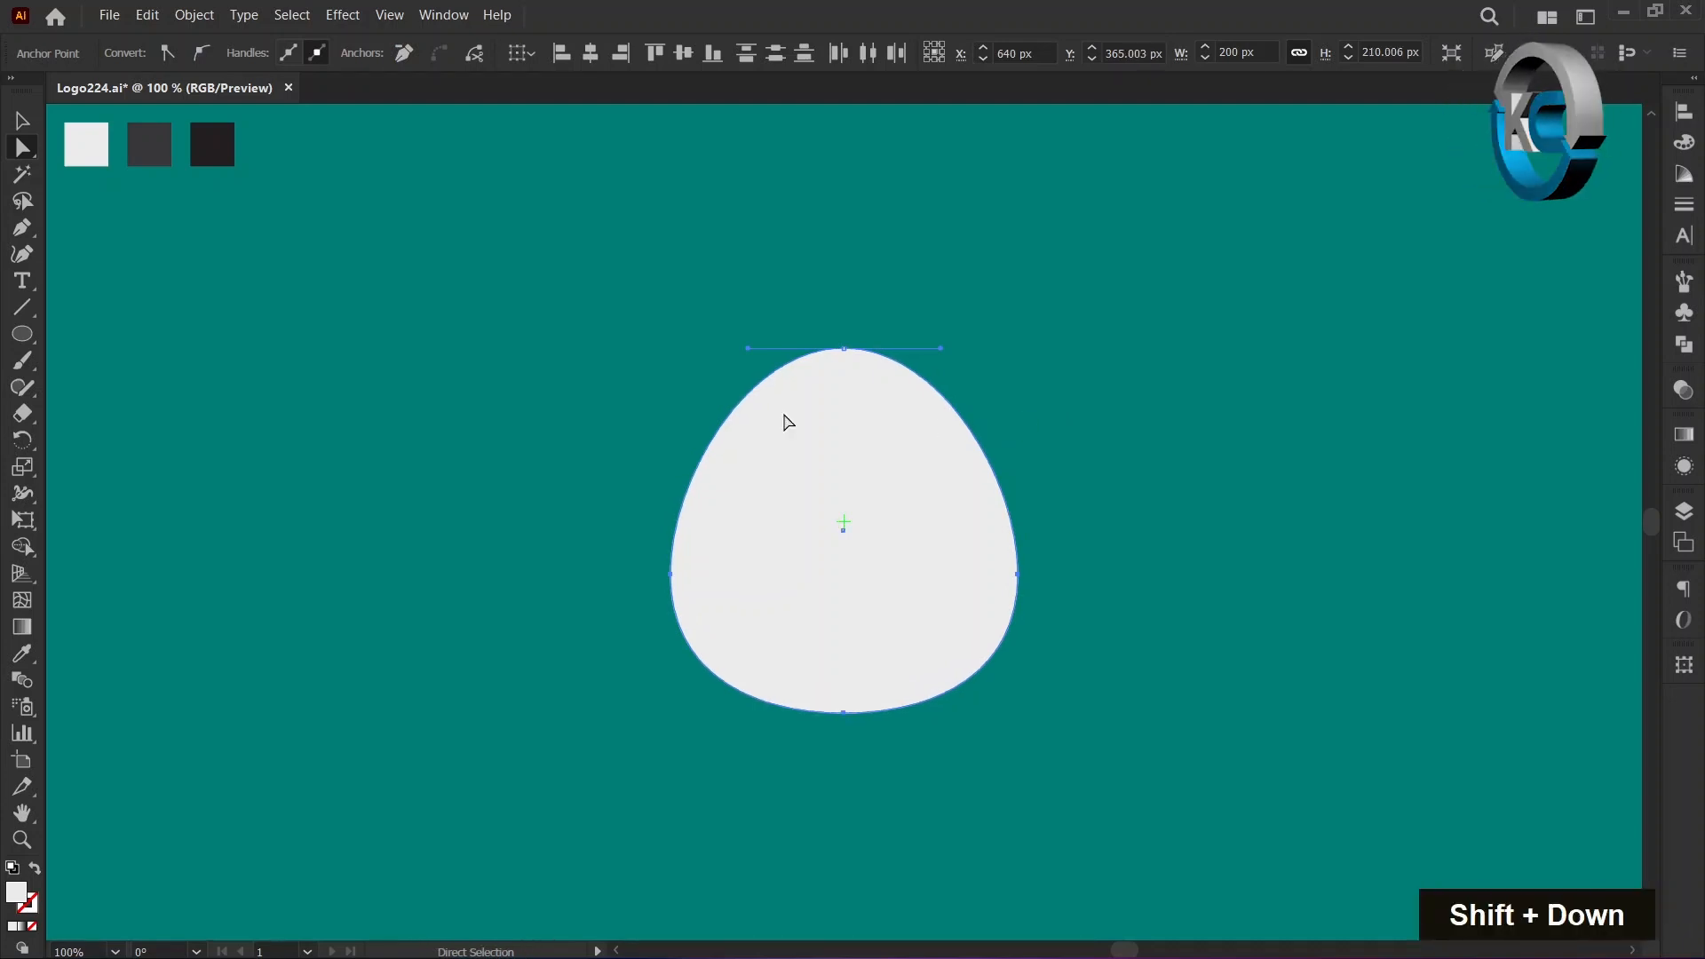
left_click(21, 120)
double_click(177, 380)
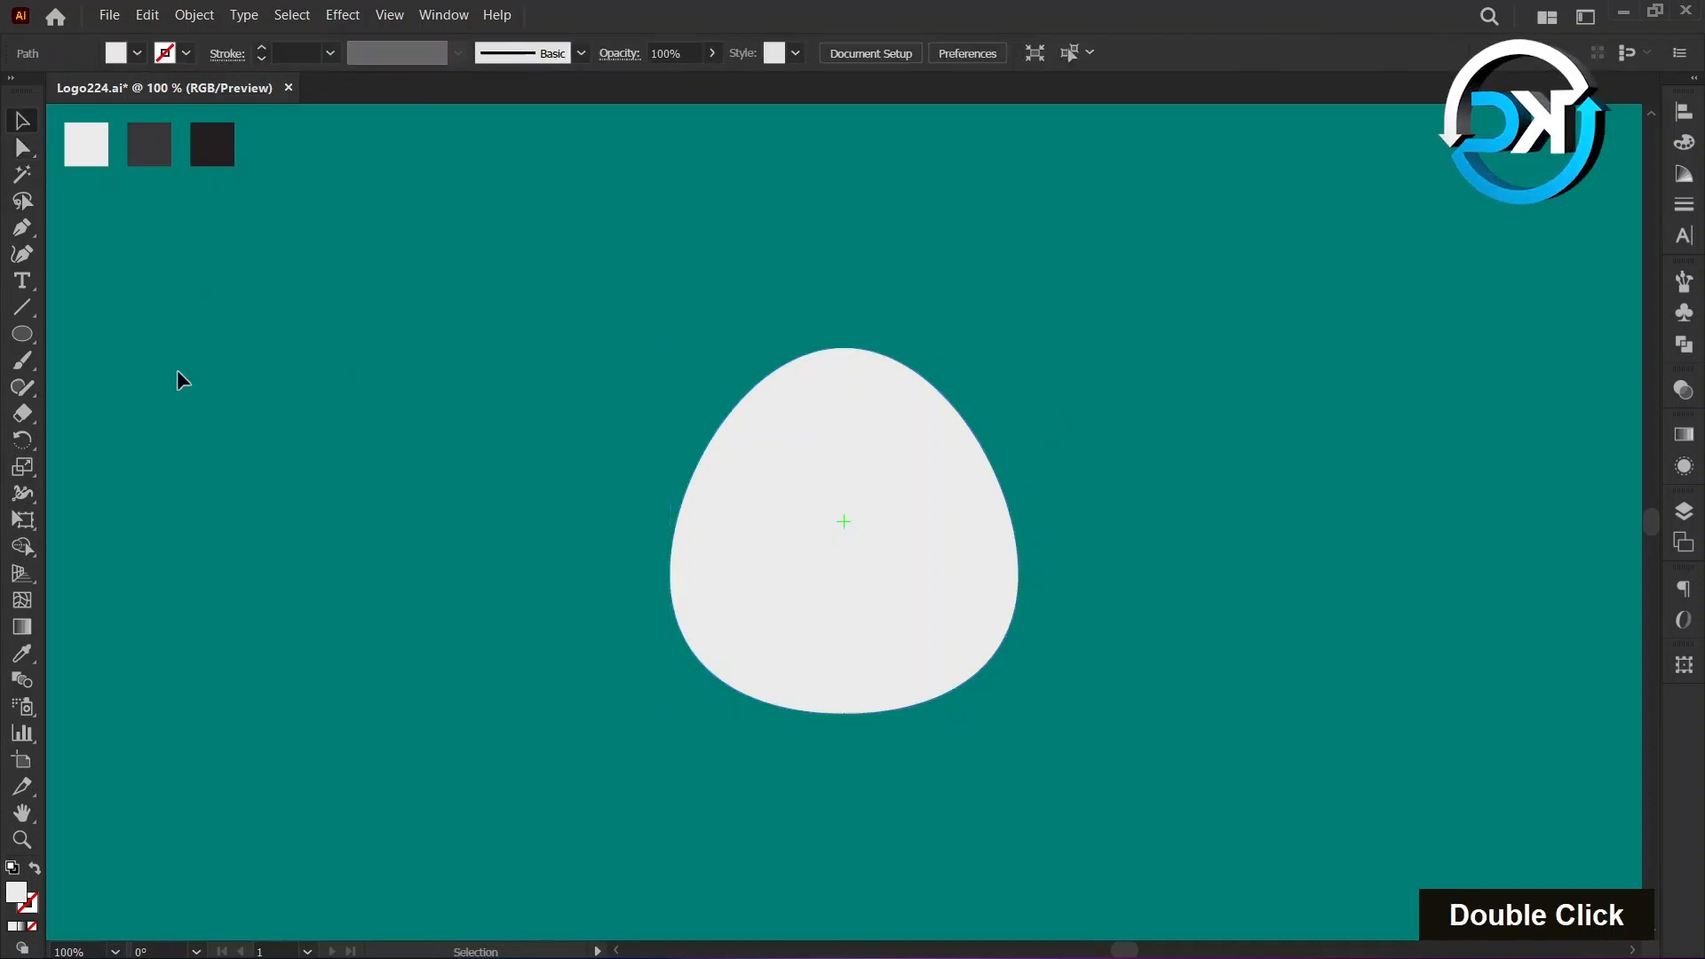
Draw a 60 × 60 px circle on the artboard's centre mark, filled with the darkest swatch colour.
left_click(32, 659)
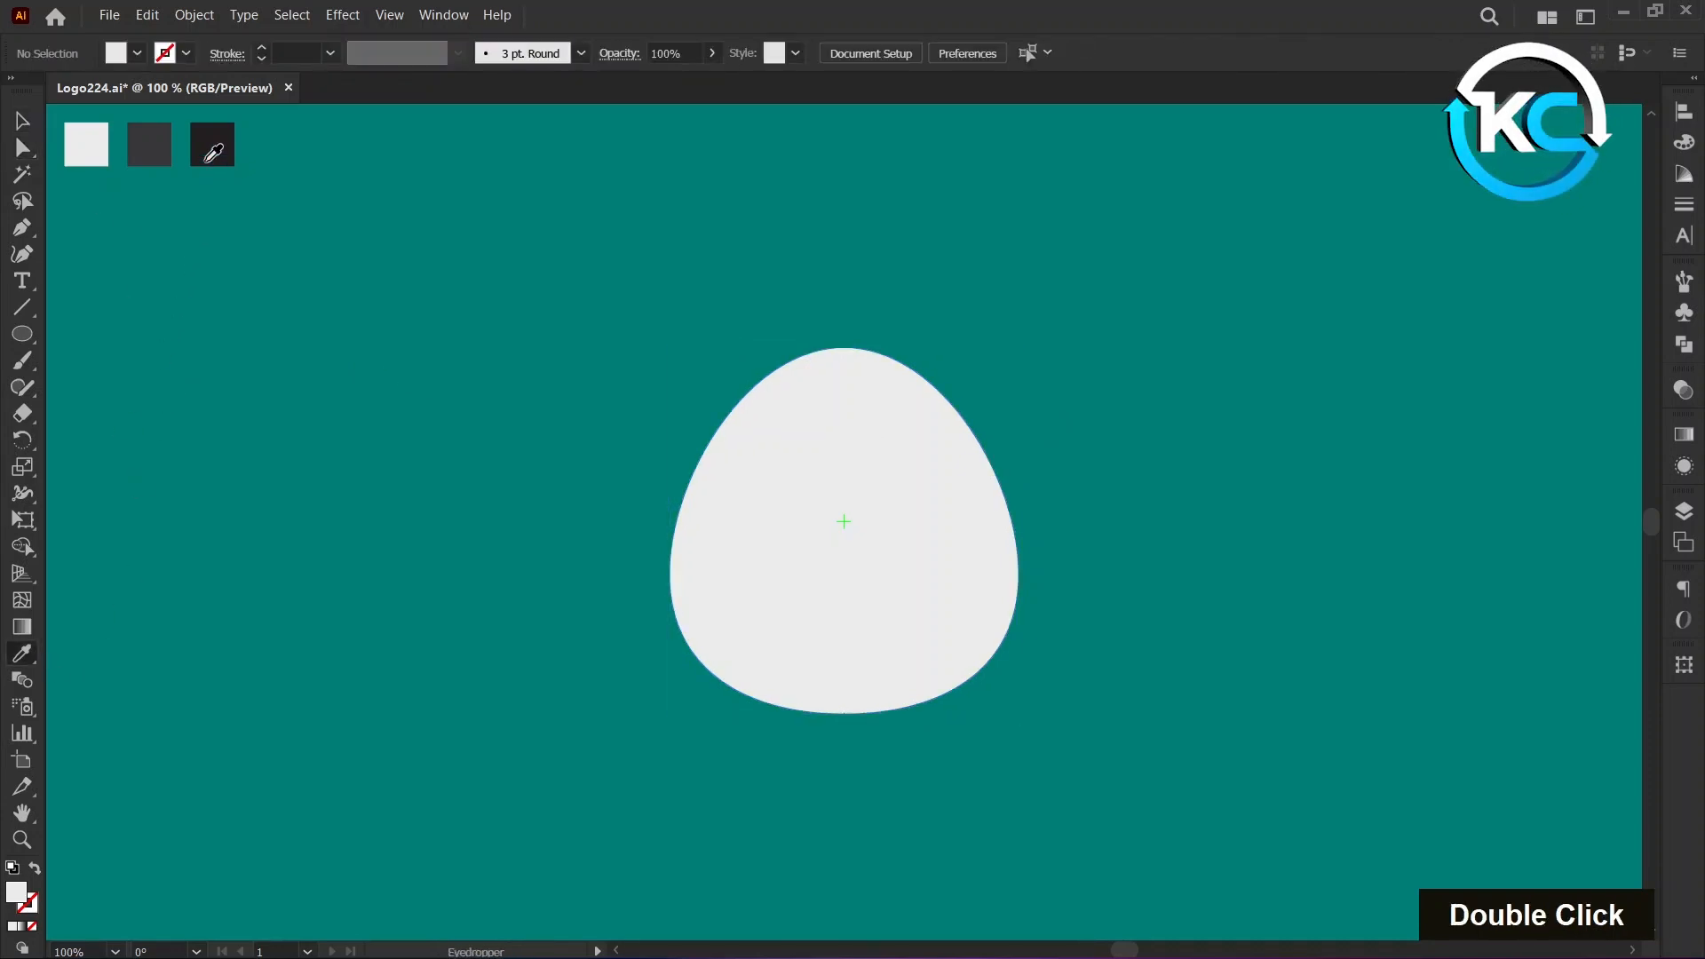
left_click(209, 142)
left_click(24, 122)
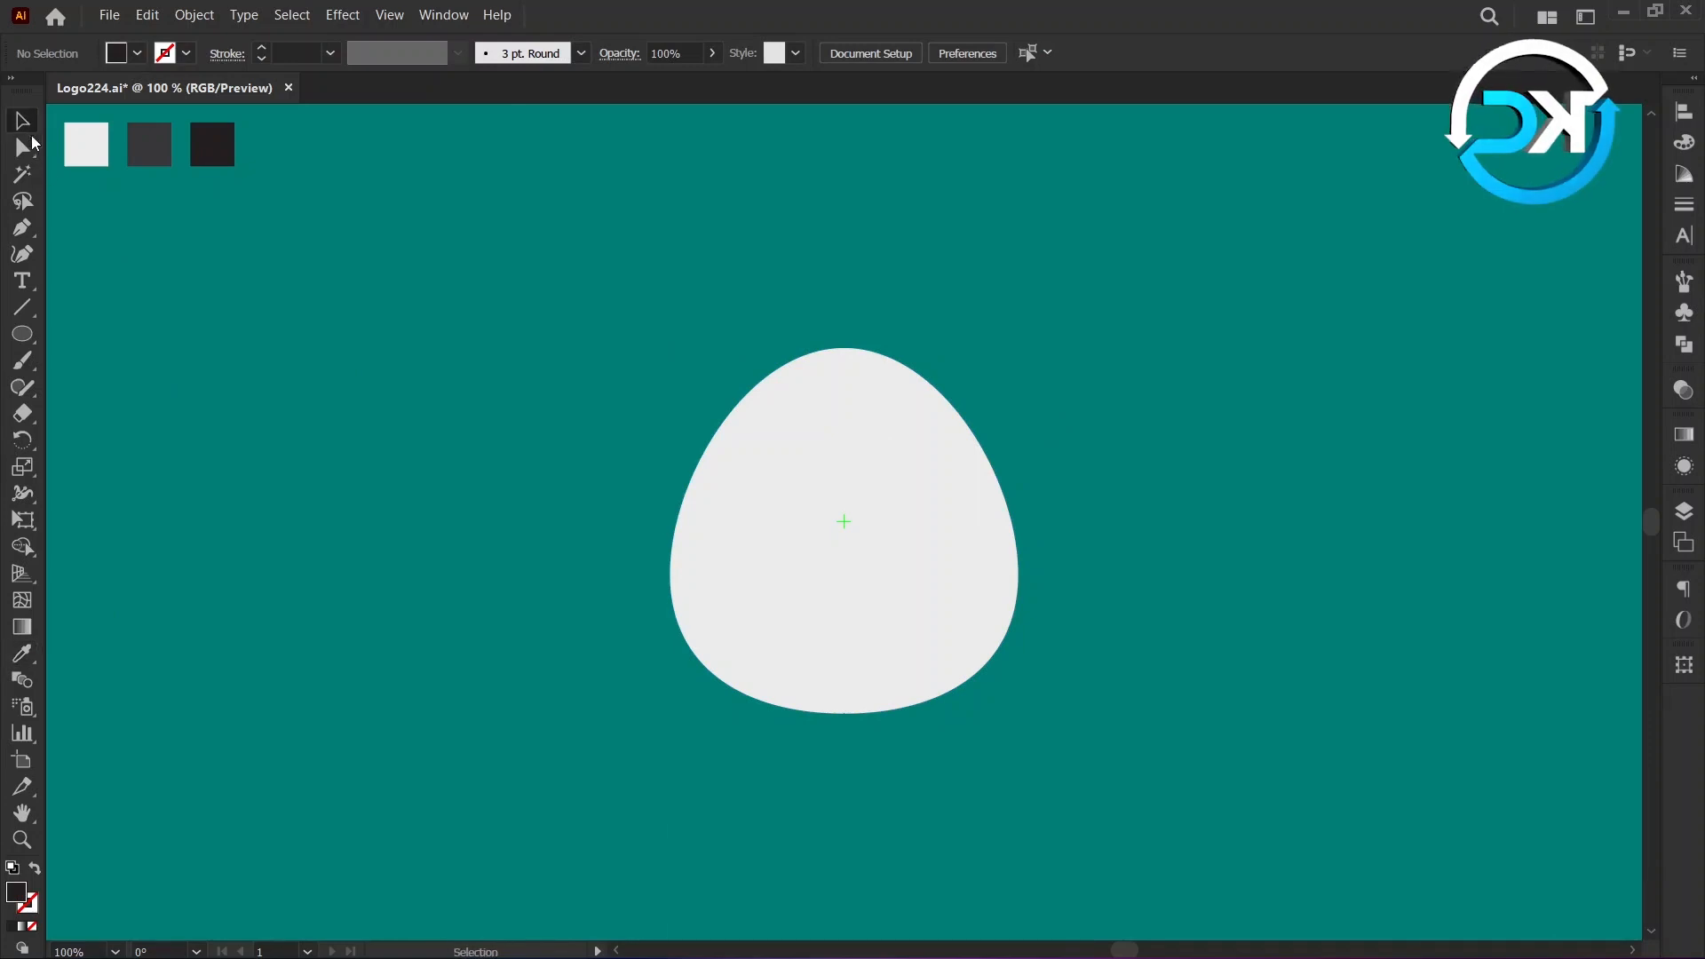
left_click(23, 335)
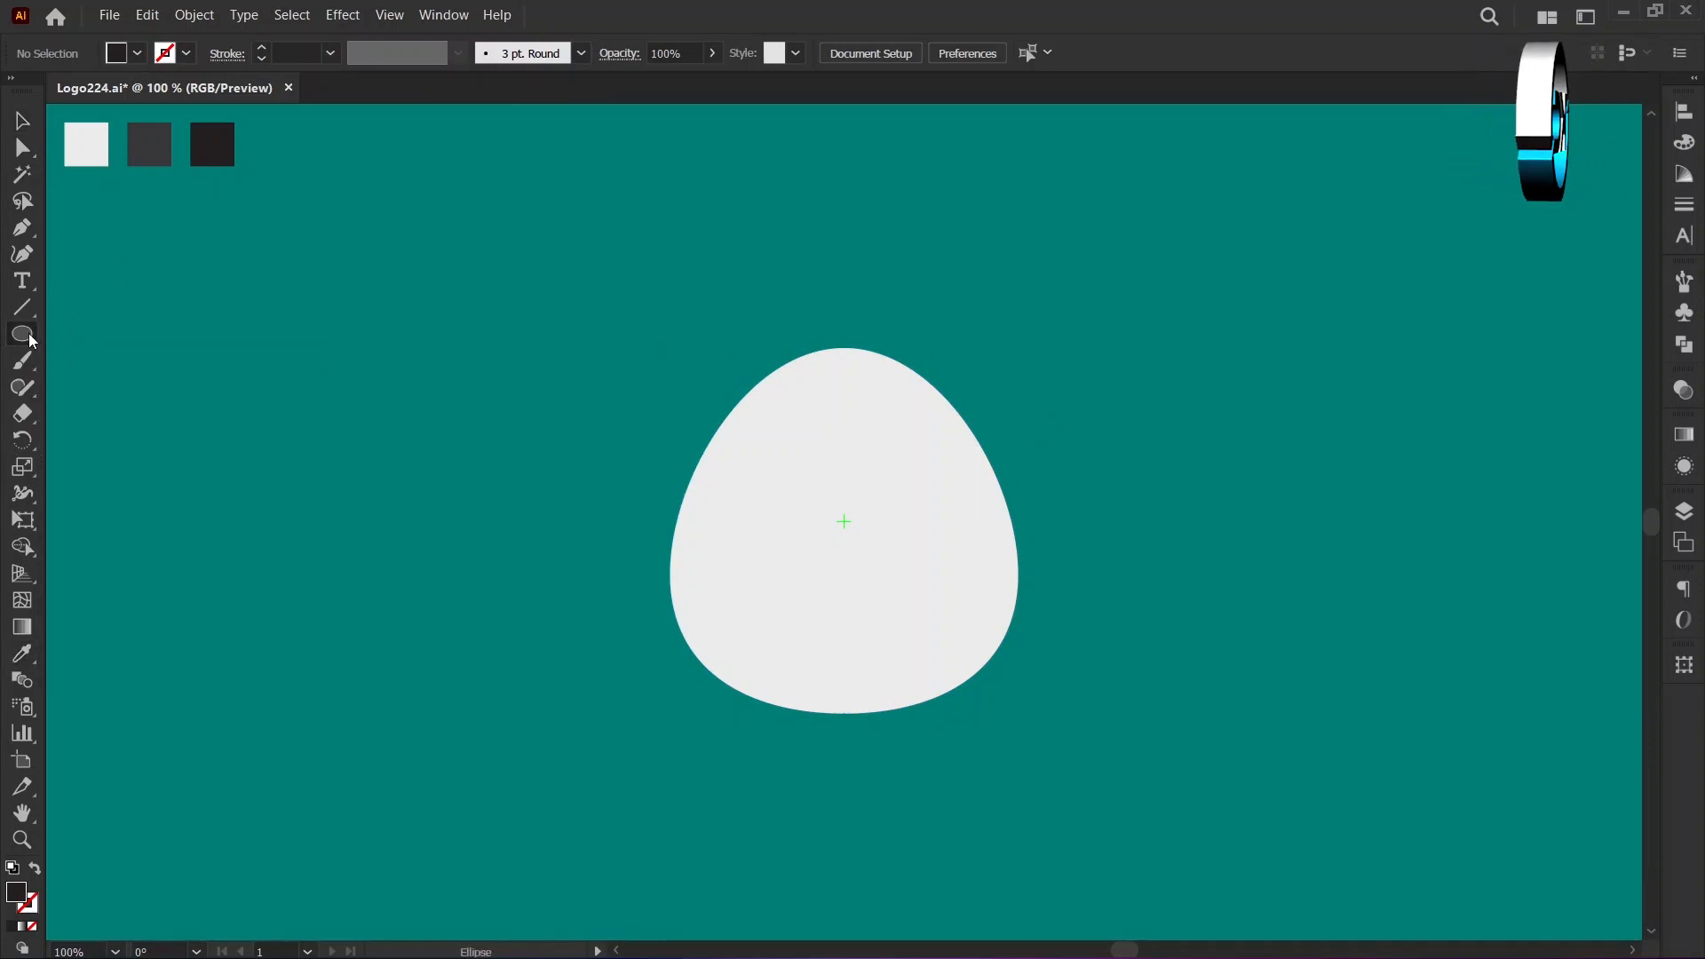
key("alt")
left_click(846, 522, "alt")
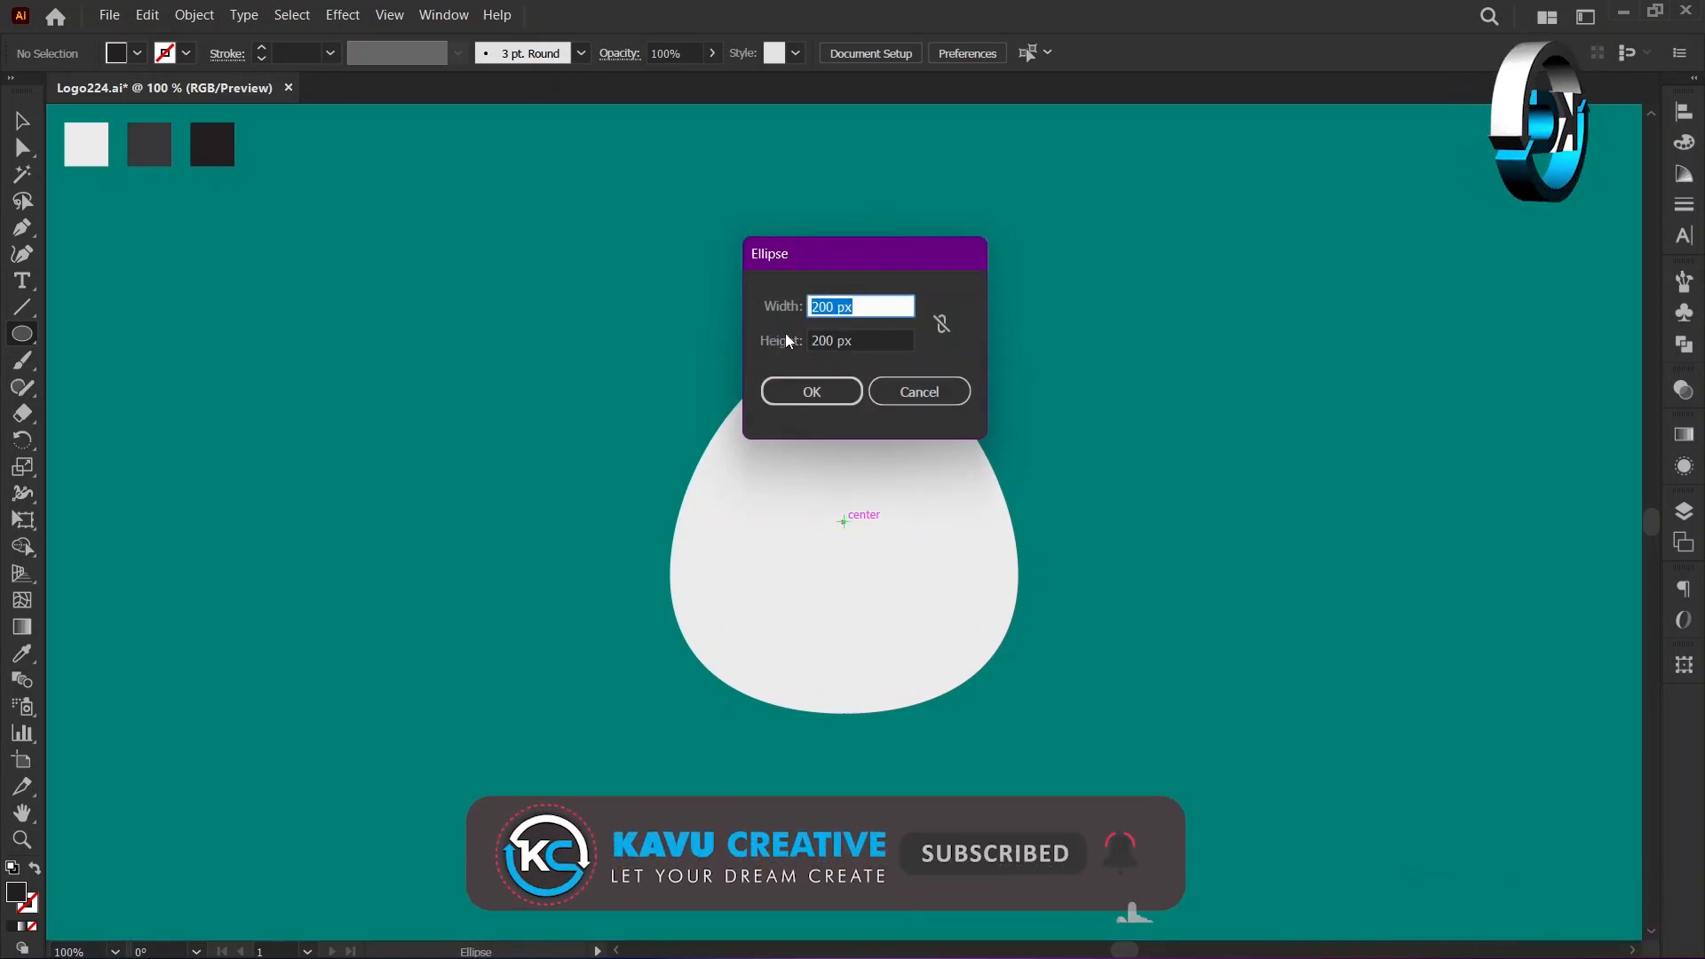
type("60")
key("Tab")
type("60")
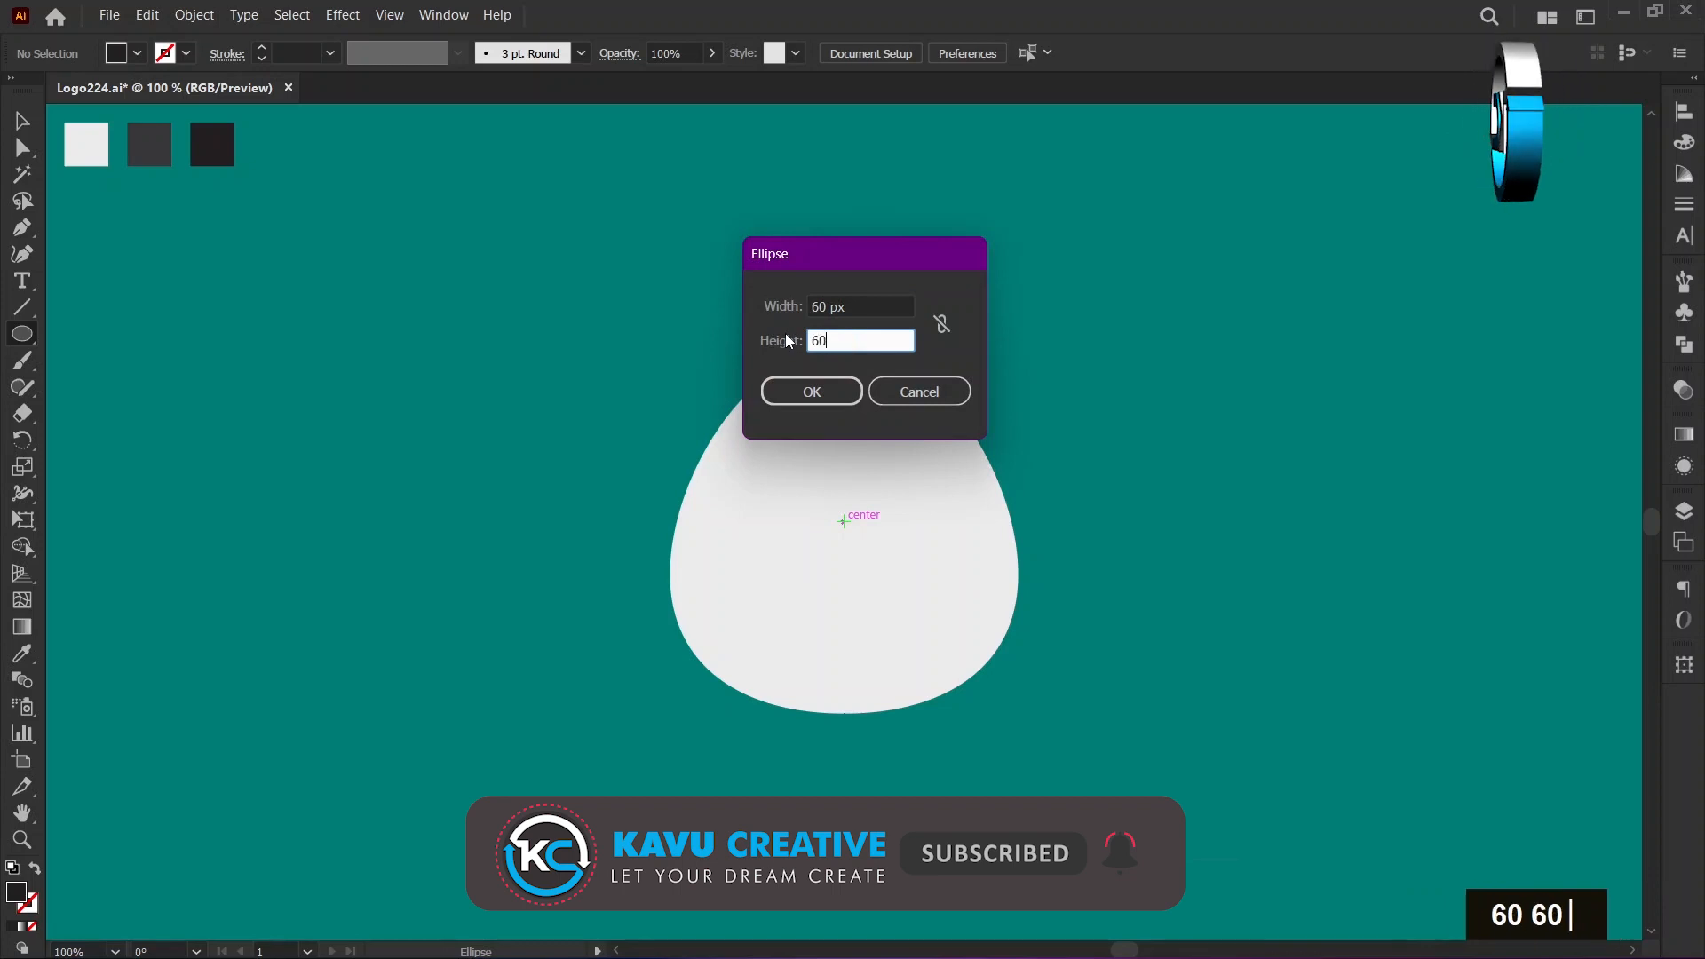
left_click(804, 385)
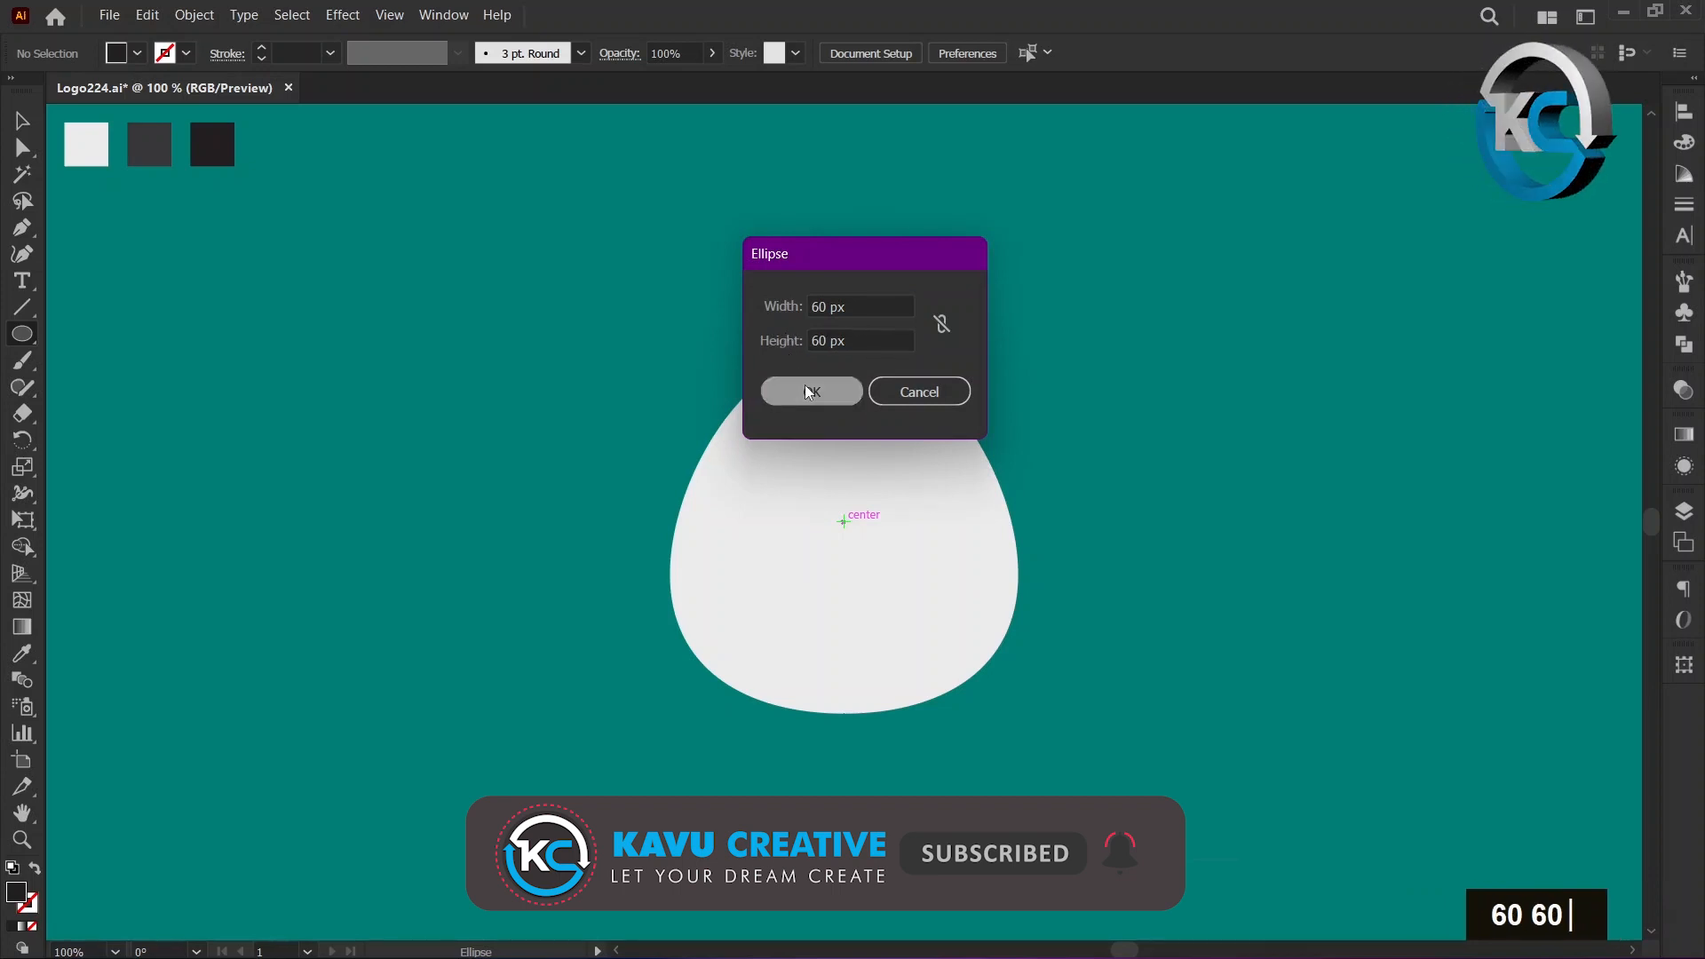
left_click(22, 121)
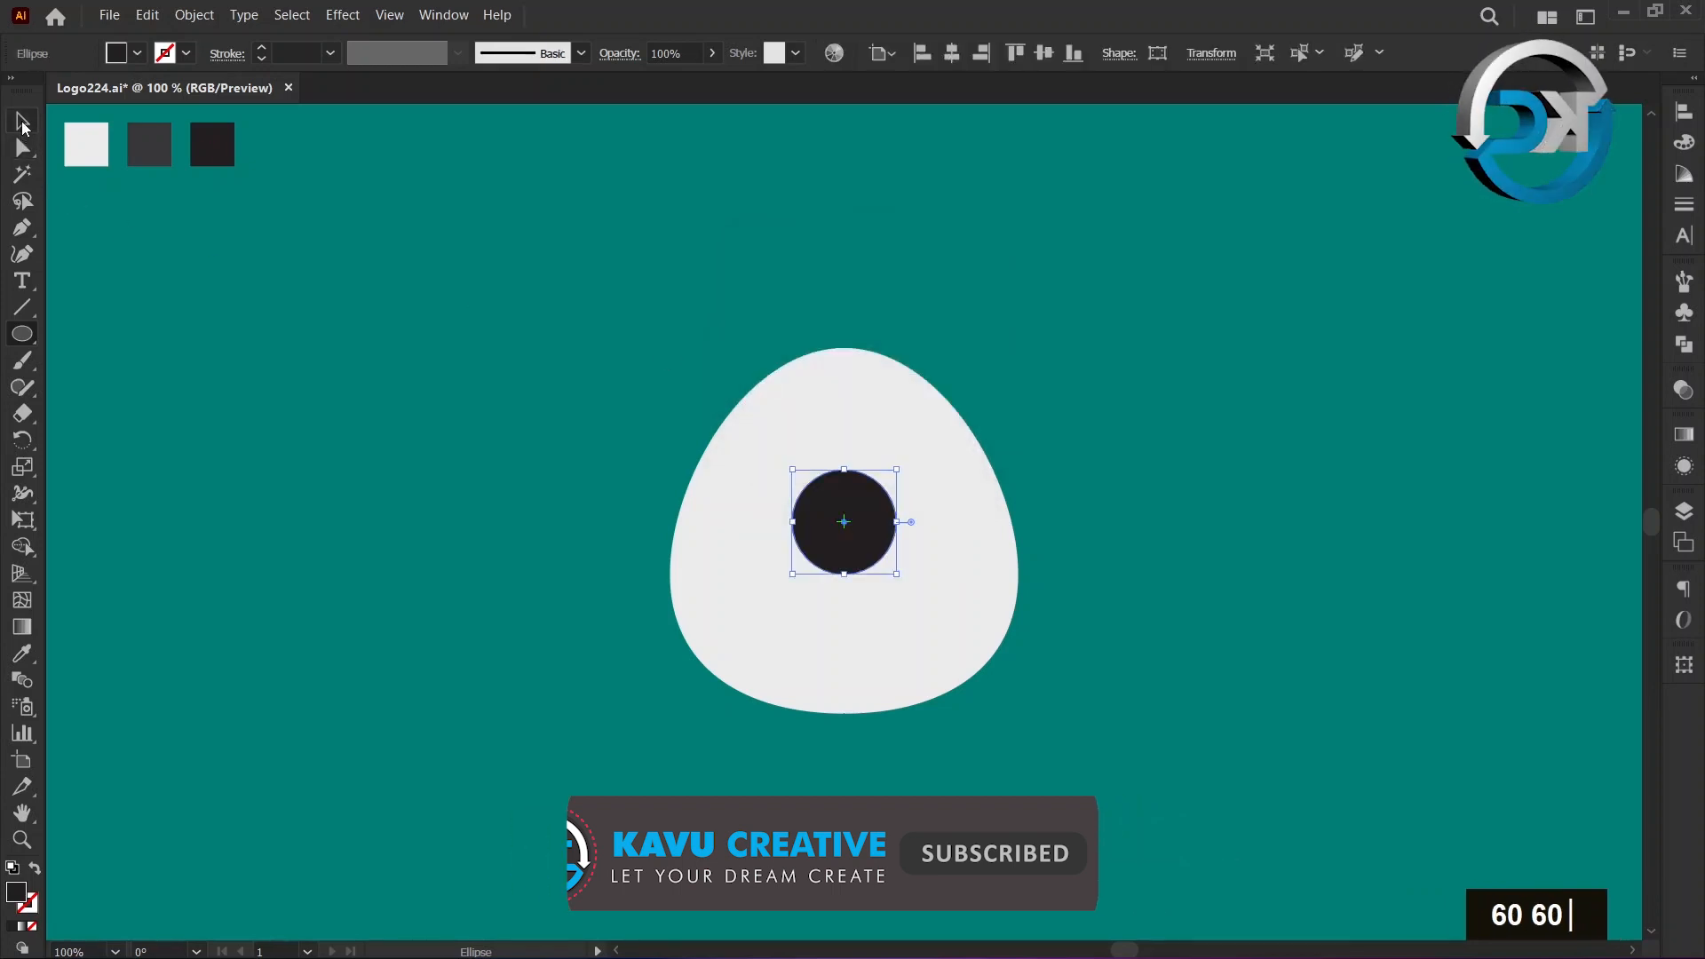
left_click(119, 254)
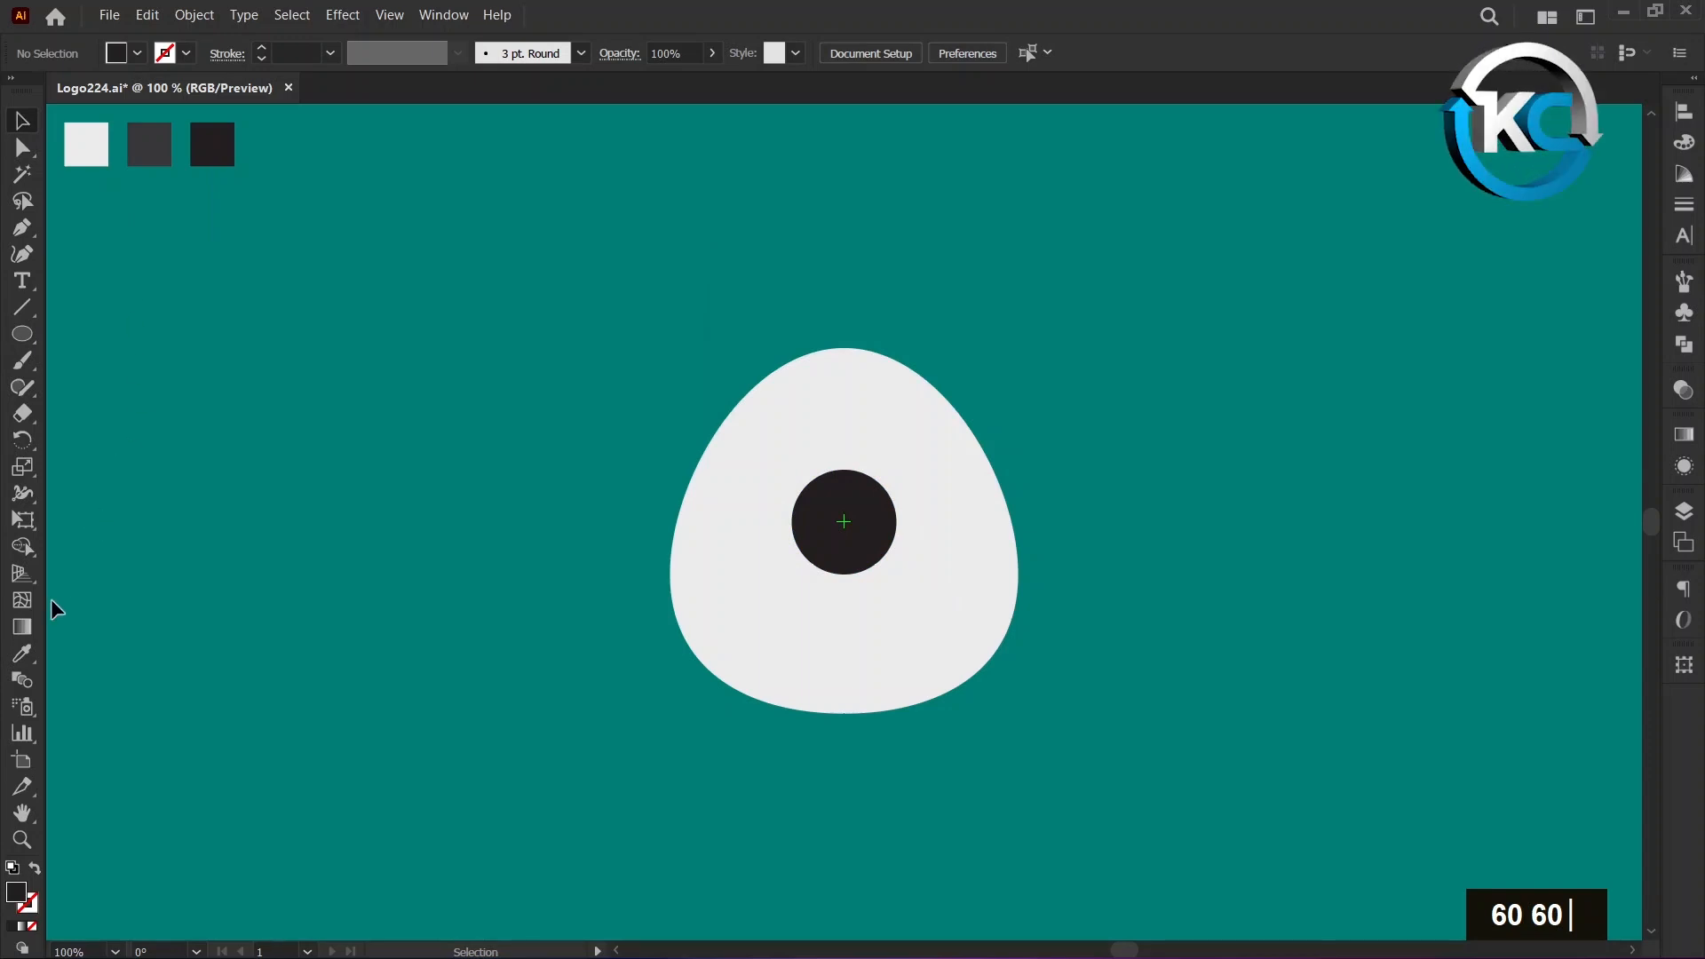
Draw a 40 × 40 px circle centred on the black circle, filled with the dark grey middle swatch colour.
left_click(32, 653)
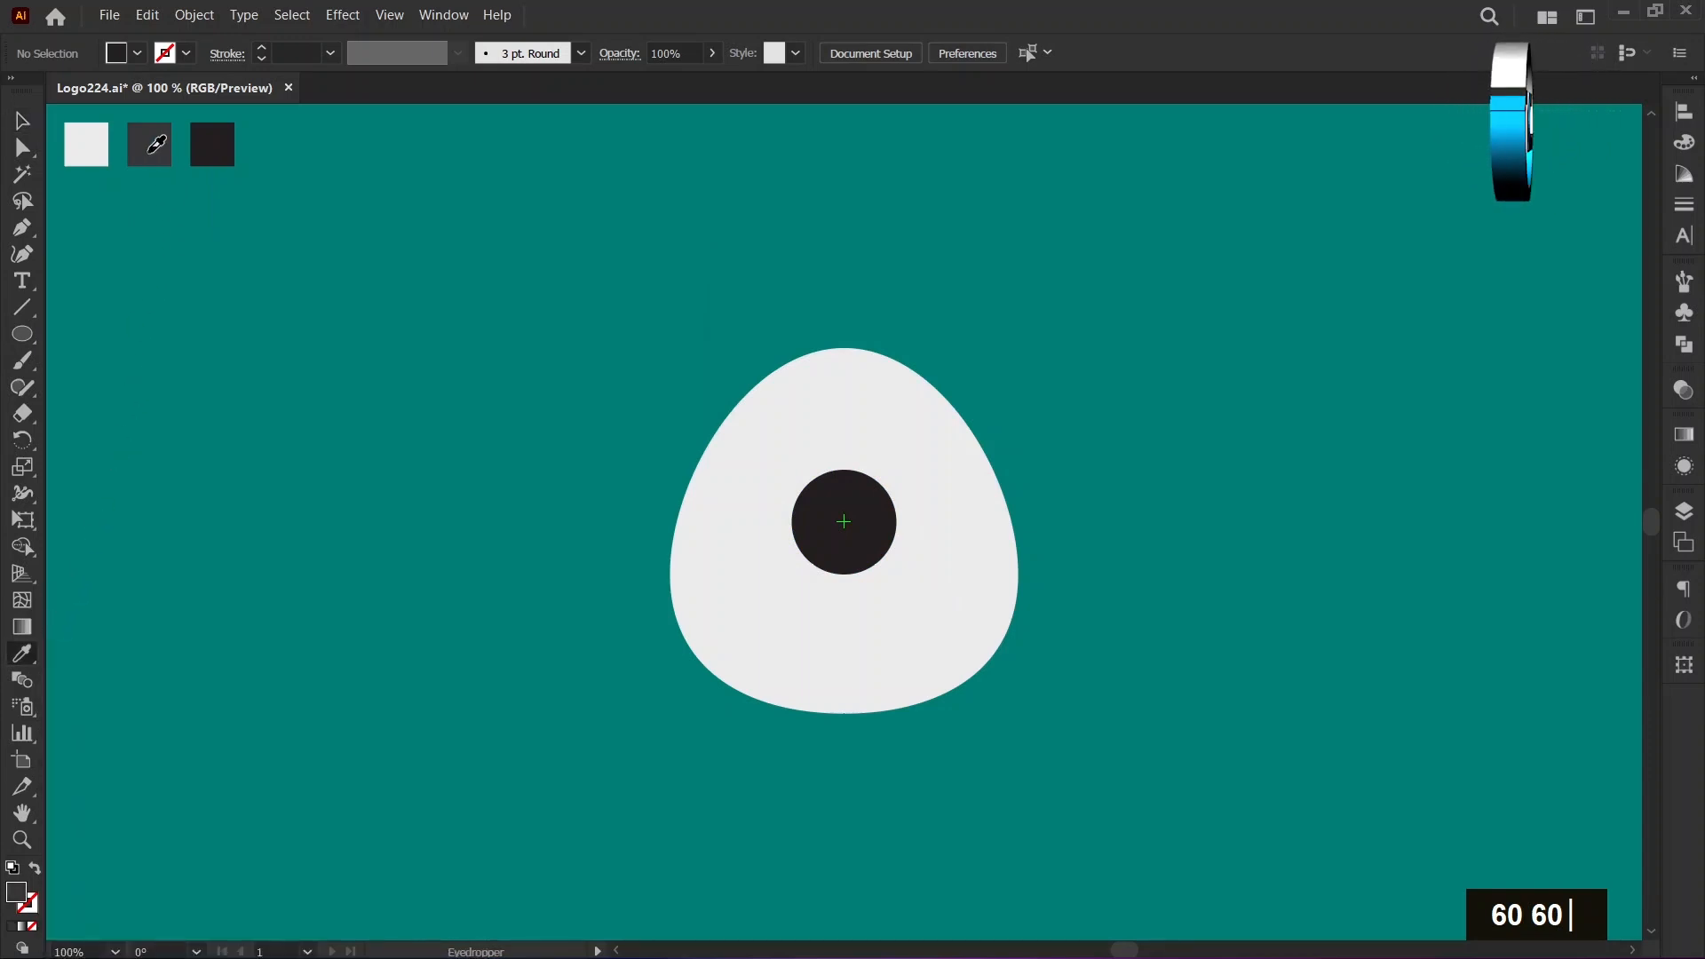
left_click(23, 125)
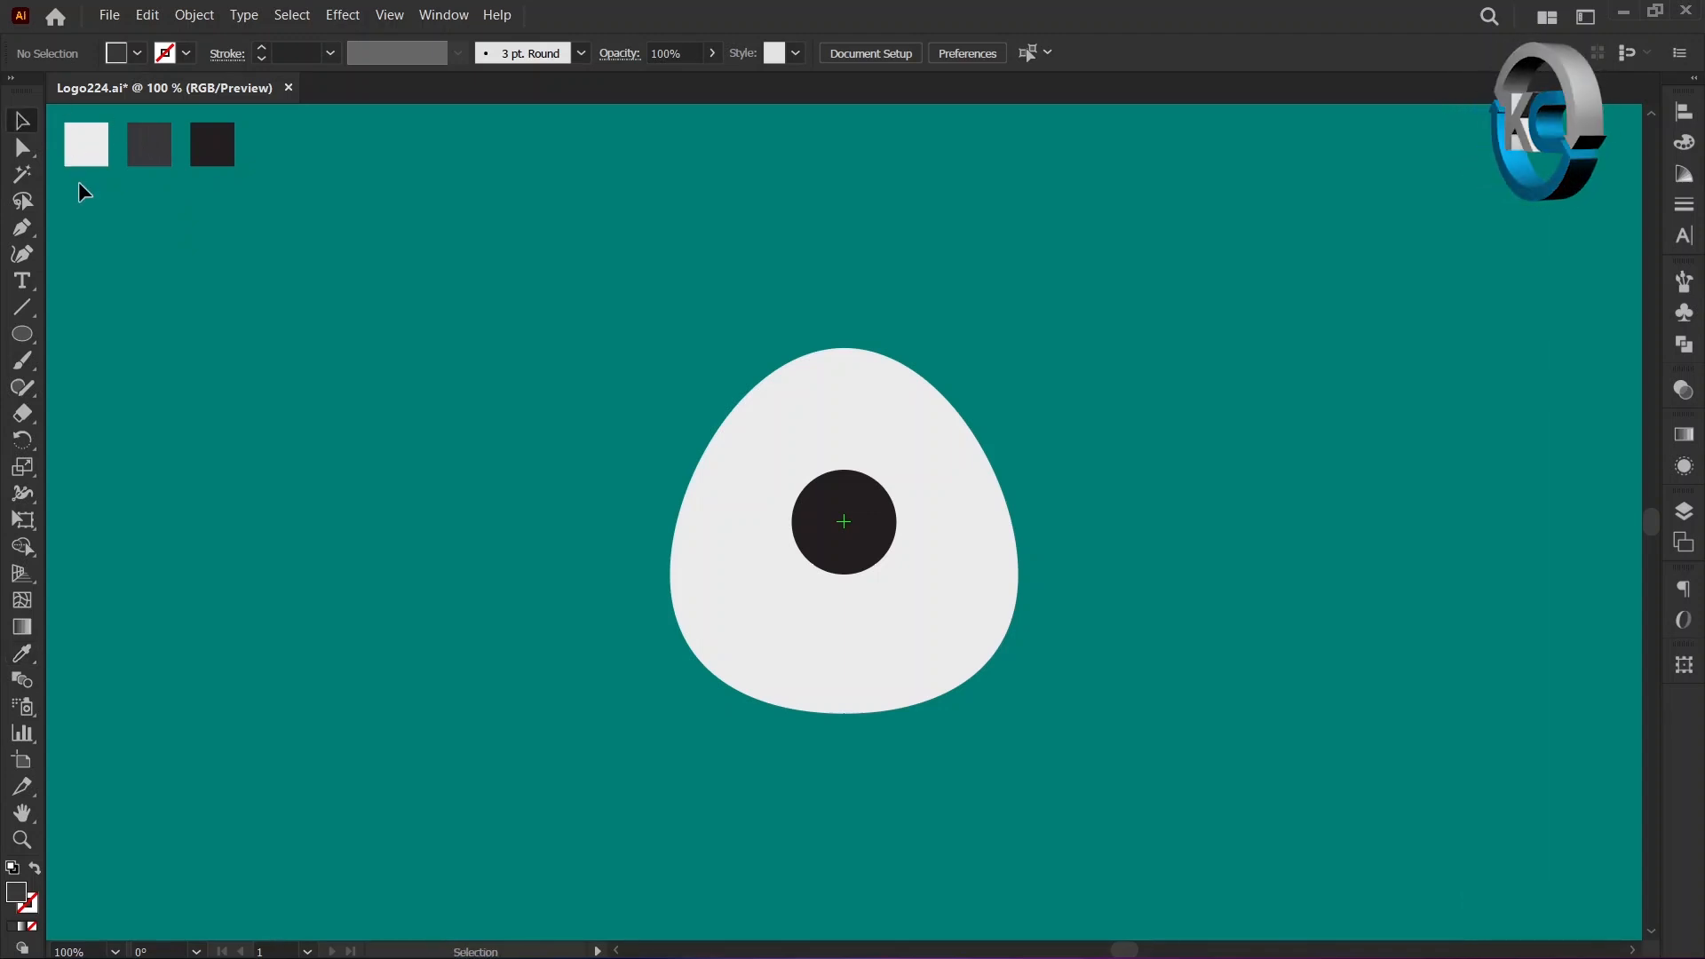
left_click(28, 338)
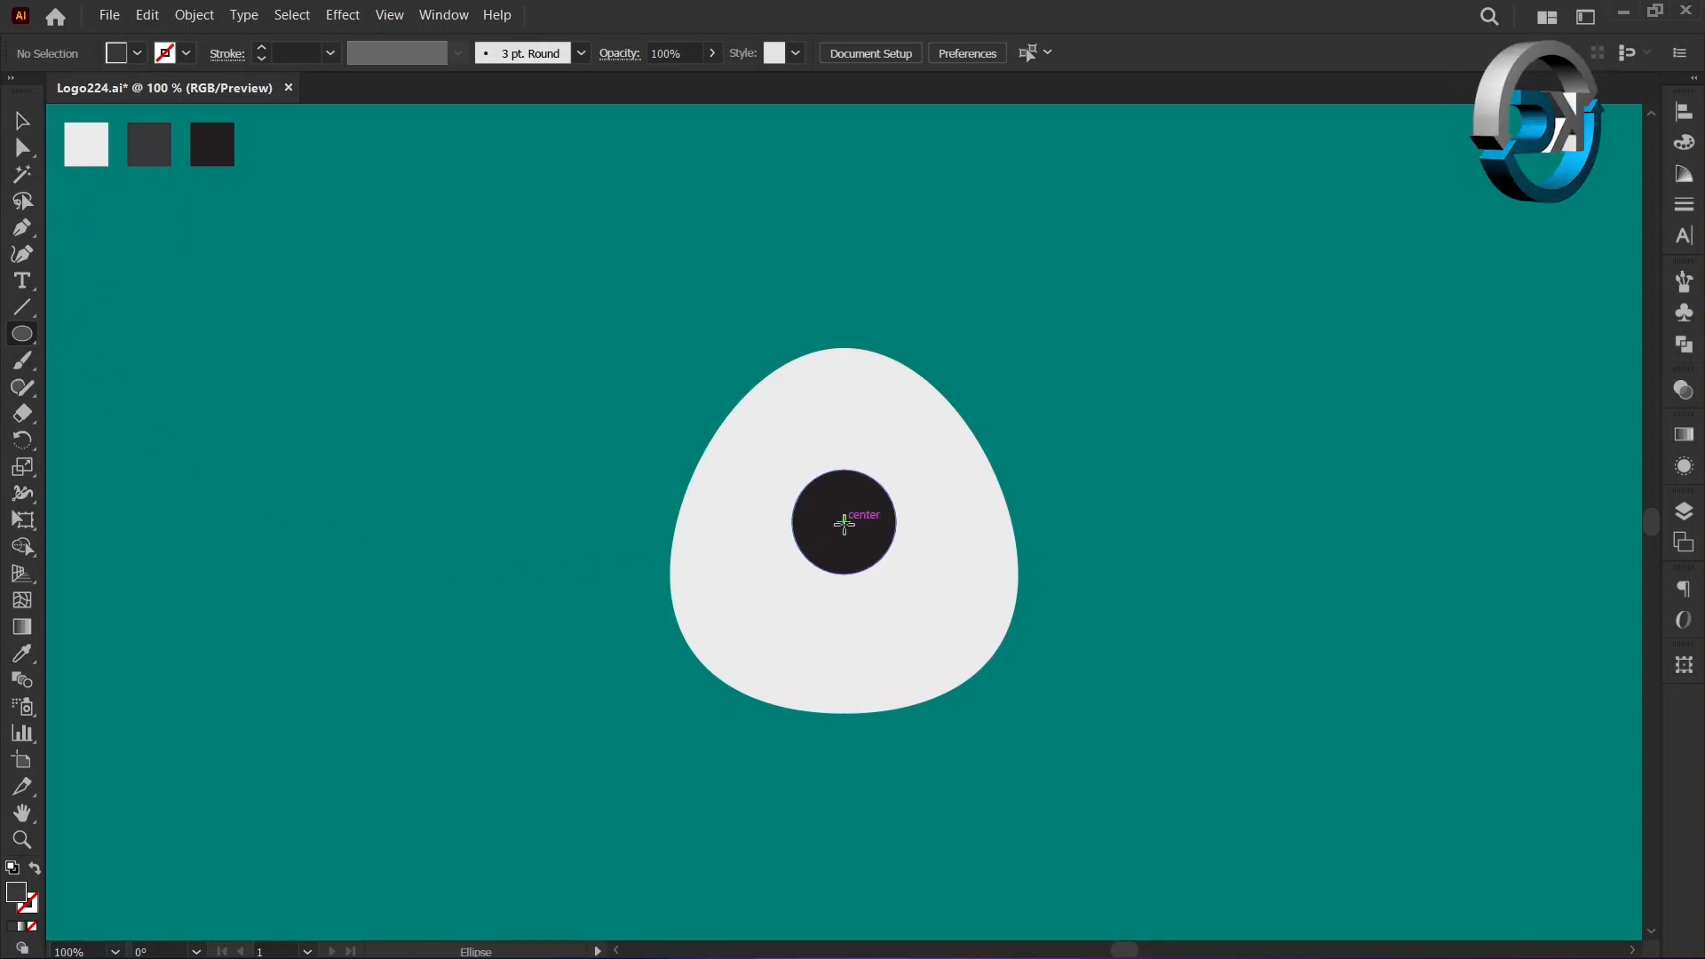
key("alt")
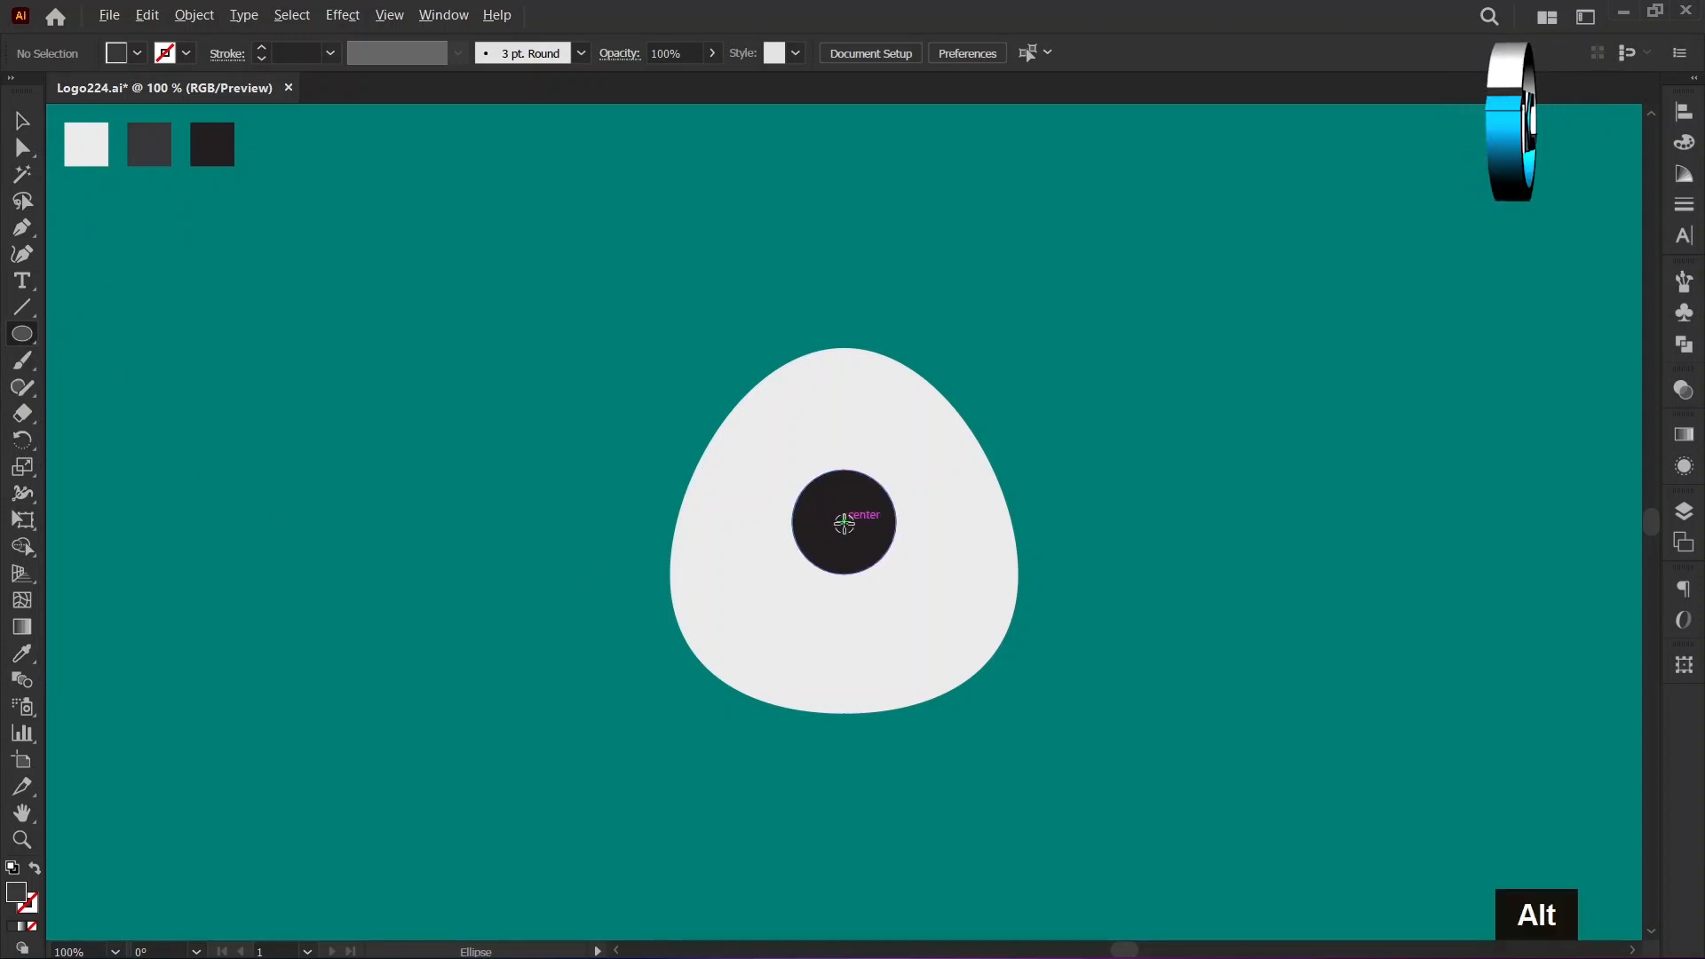
left_click(844, 524, "alt")
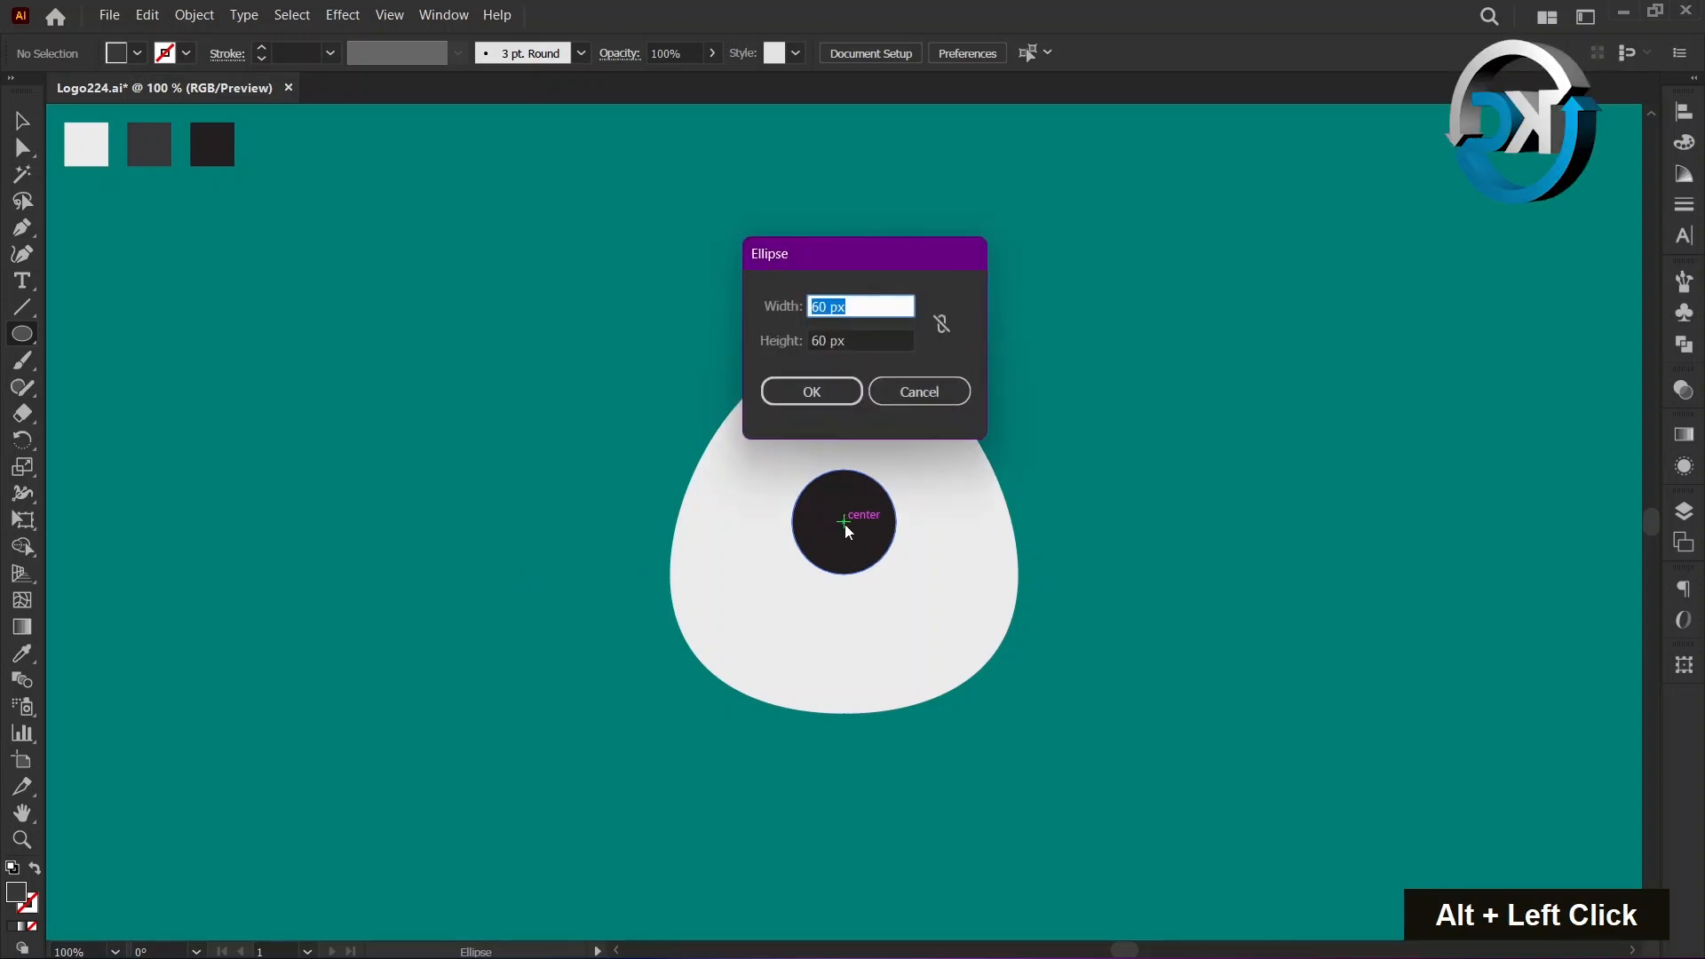
type("40")
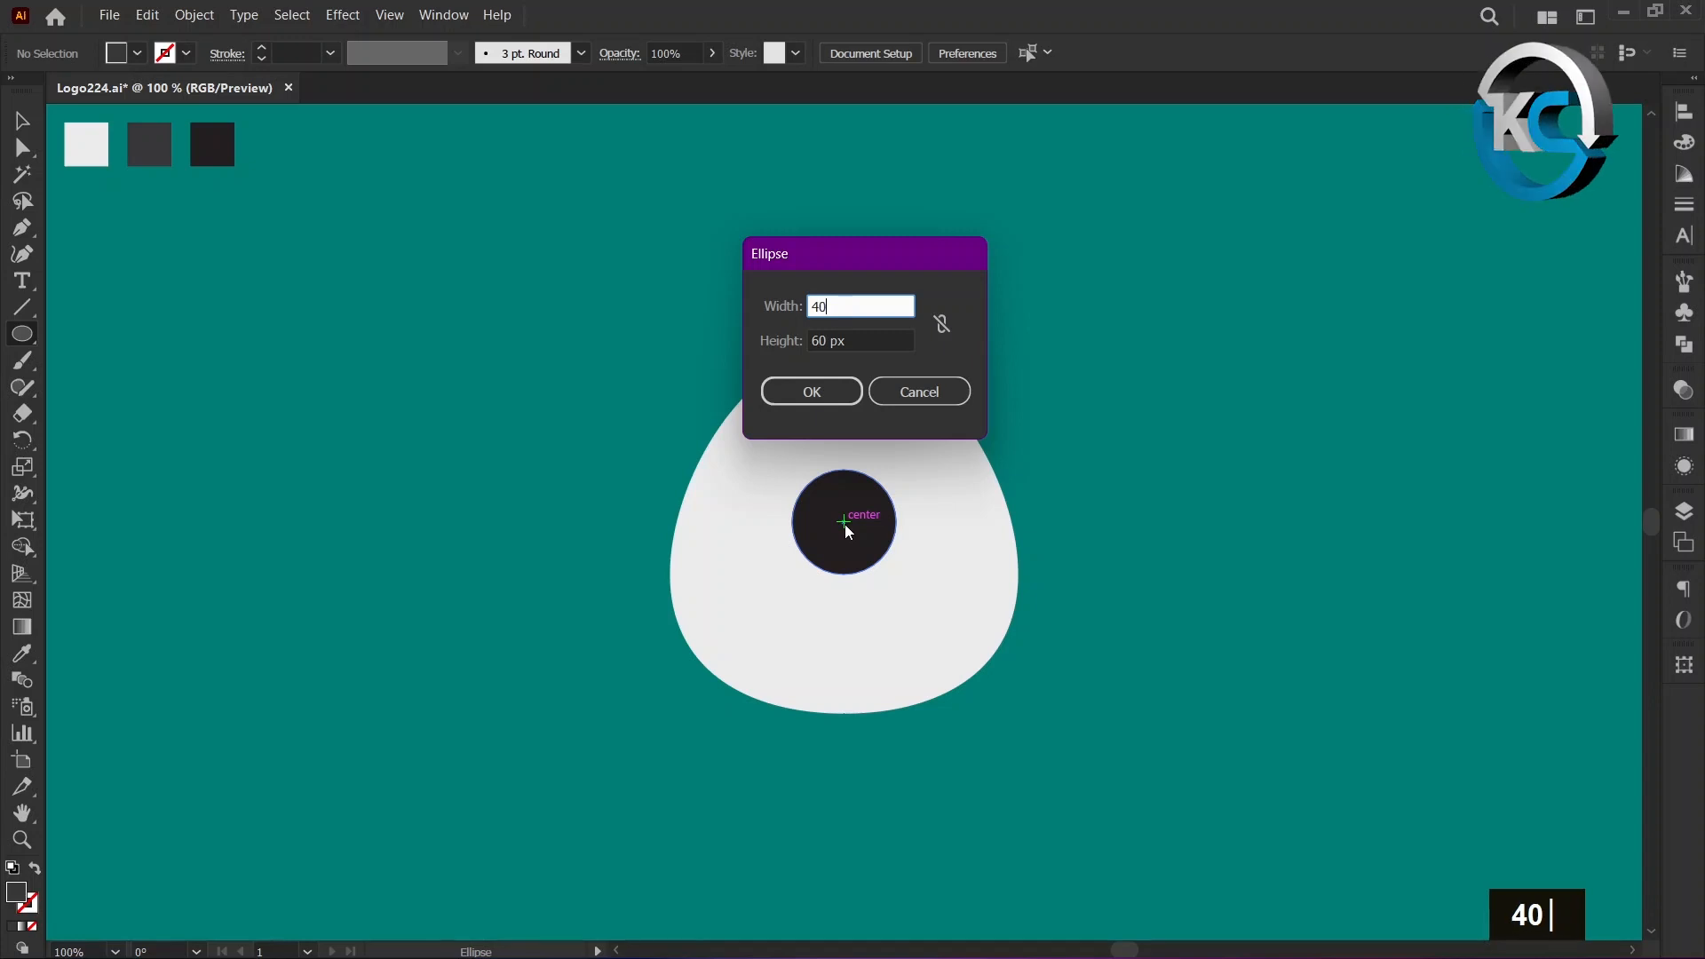
key("Tab")
type("40")
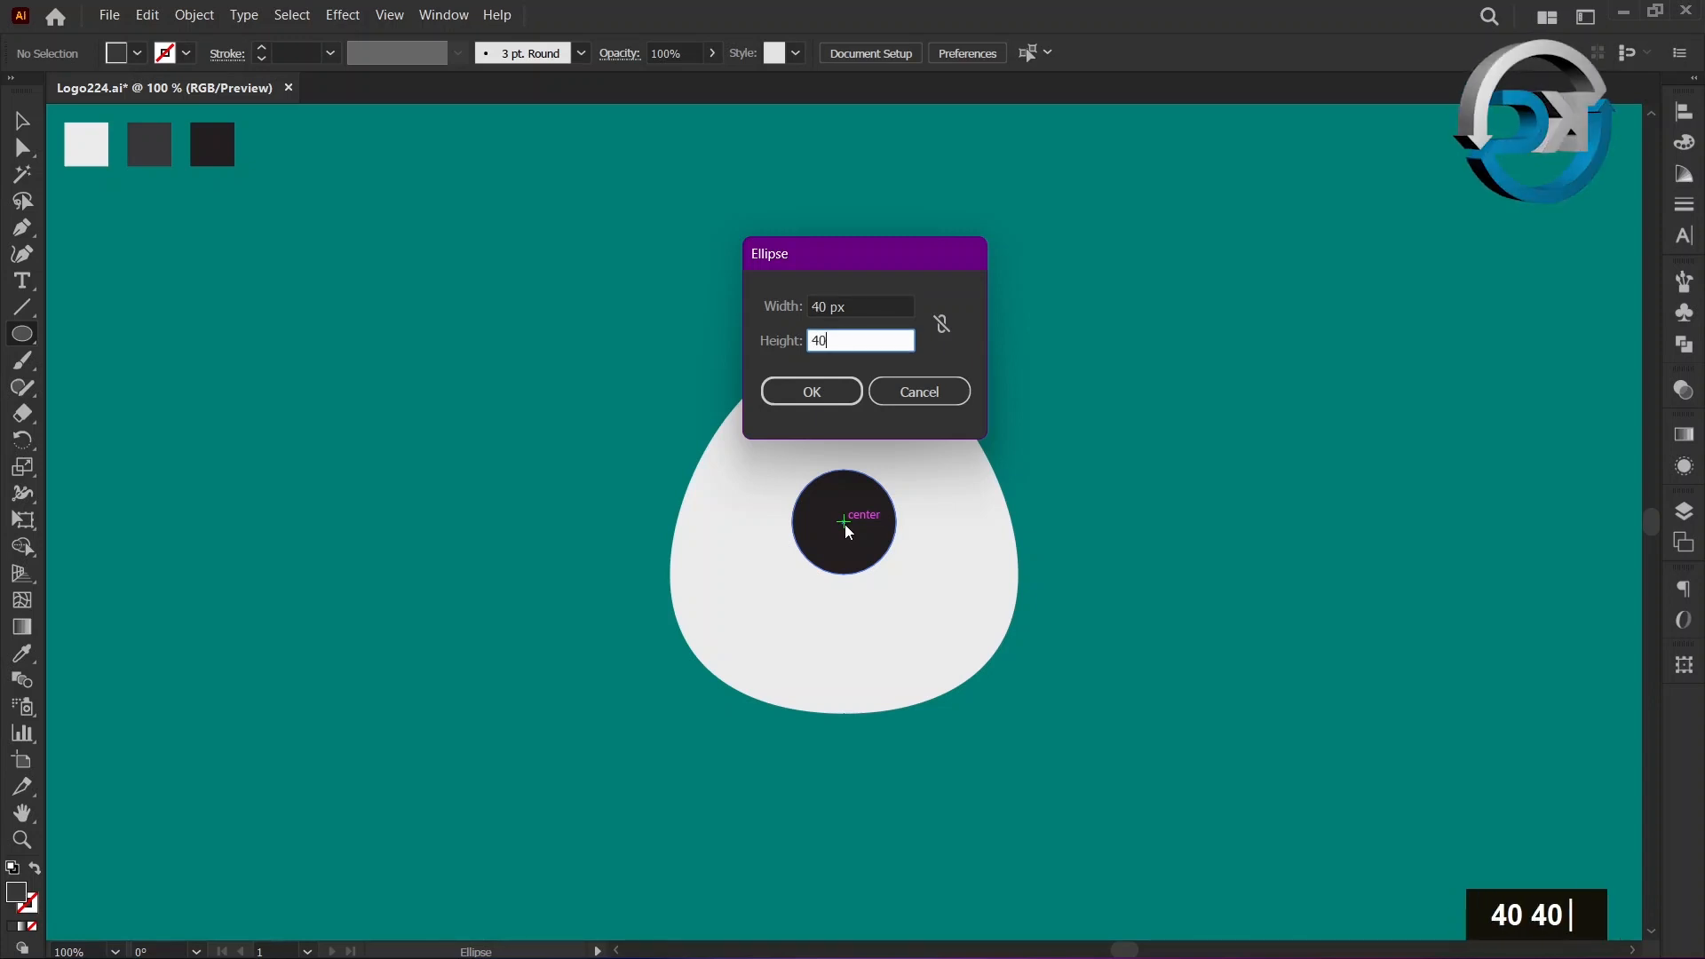
left_click(838, 387)
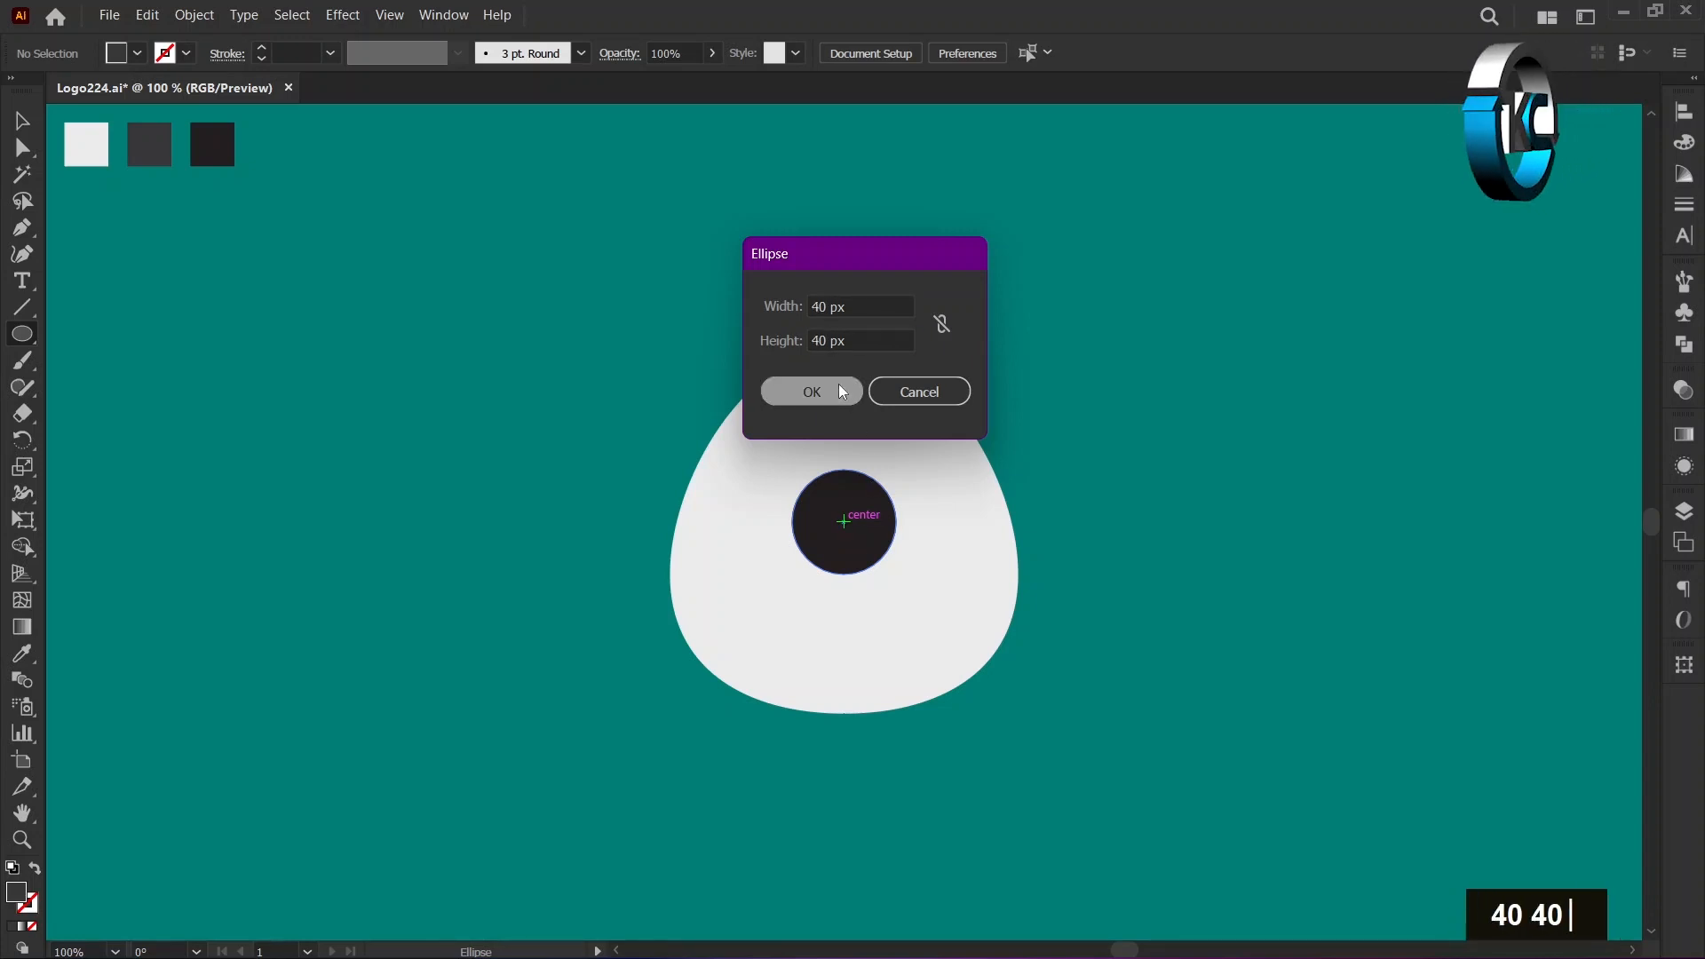
Move both concentric circles straight up together until they are centred on the egg shape's top point.
left_click(22, 121)
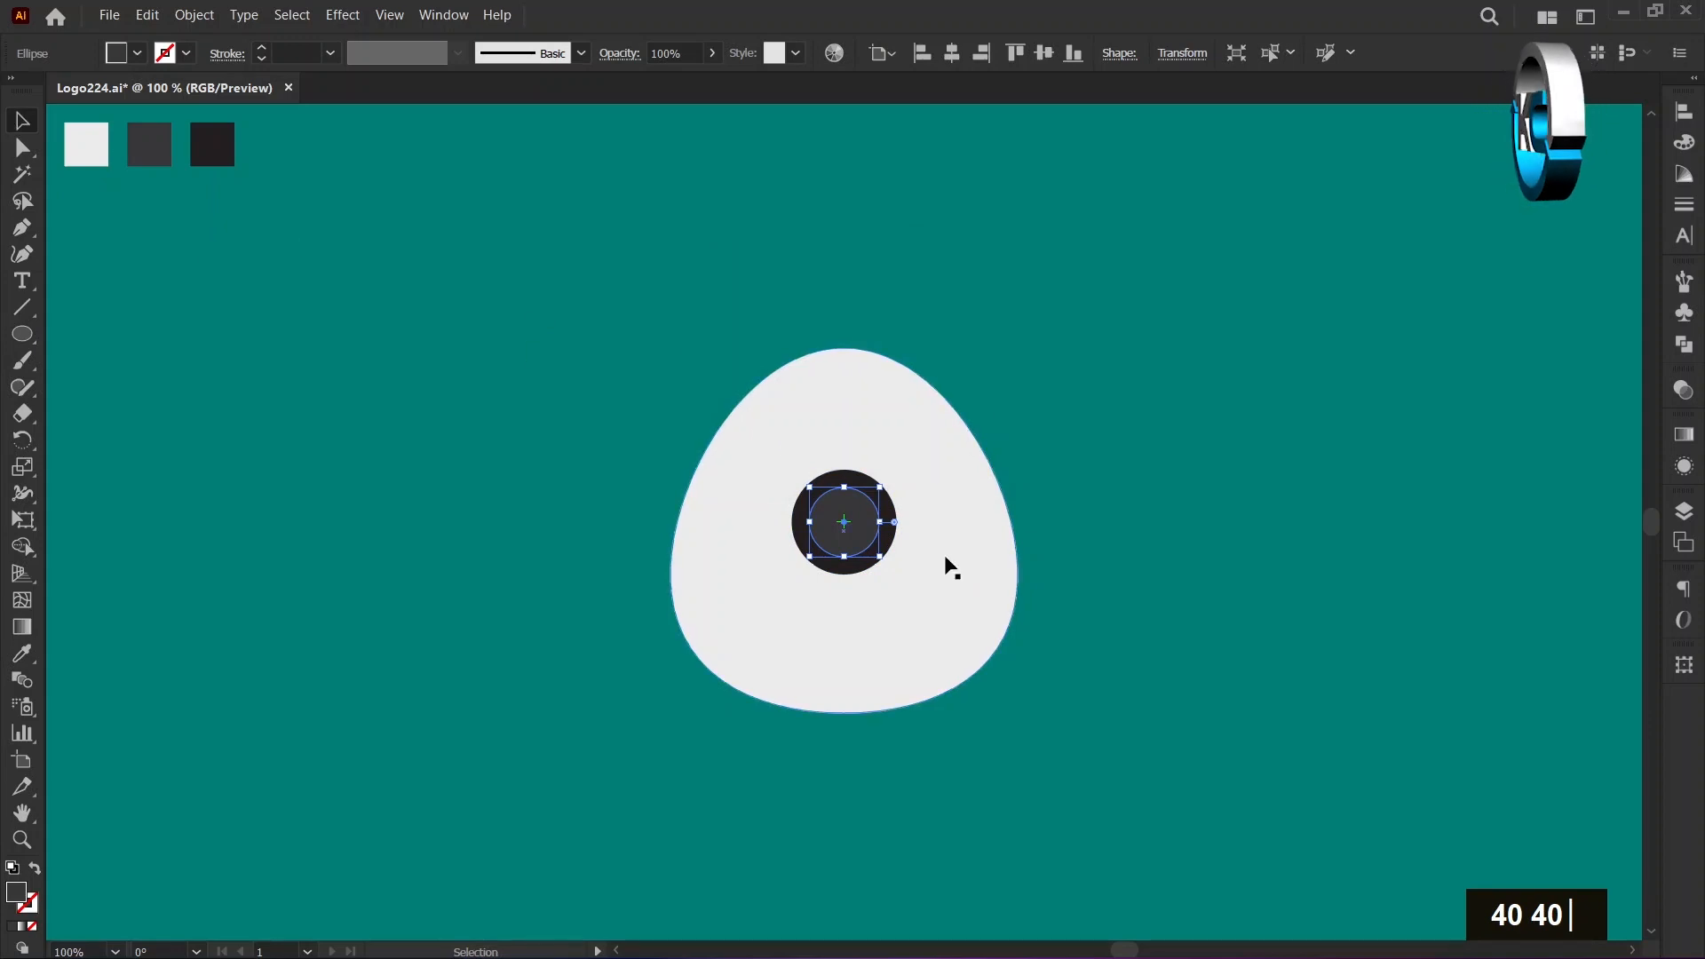
left_click(893, 544, "shift")
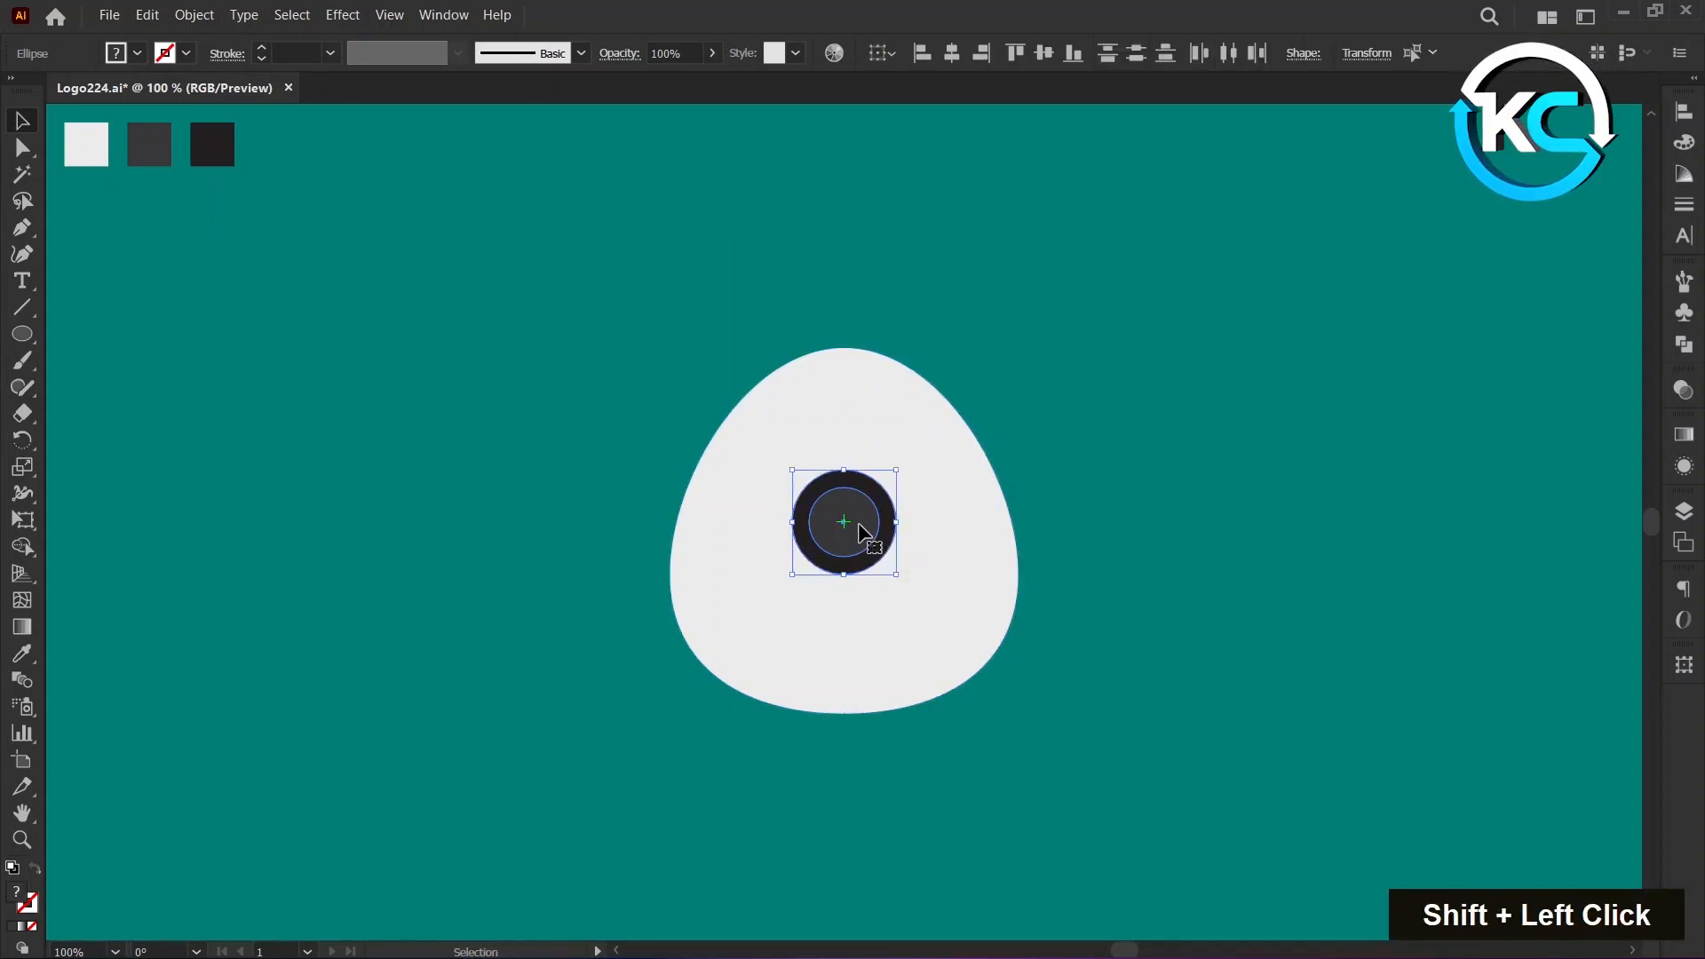
left_click_drag(860, 526, 837, 348)
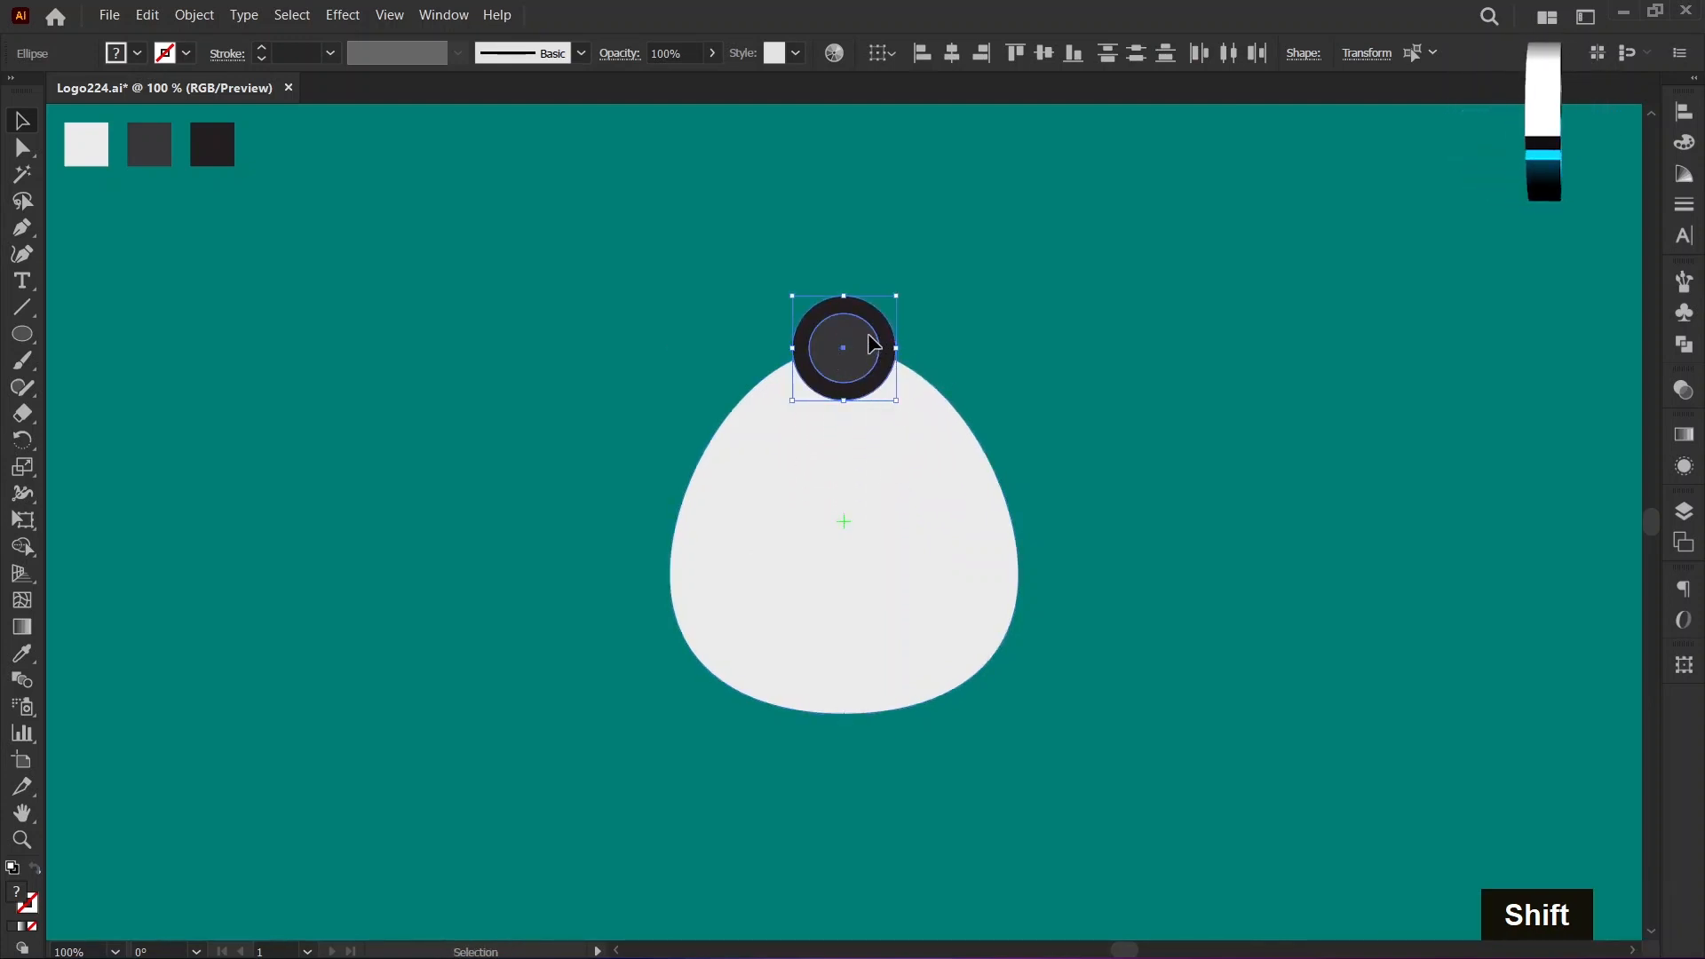
Duplicate the circle pair horizontally to its left, edge to edge, and move the original pair right to form two ears.
left_click_drag(873, 344, 771, 341)
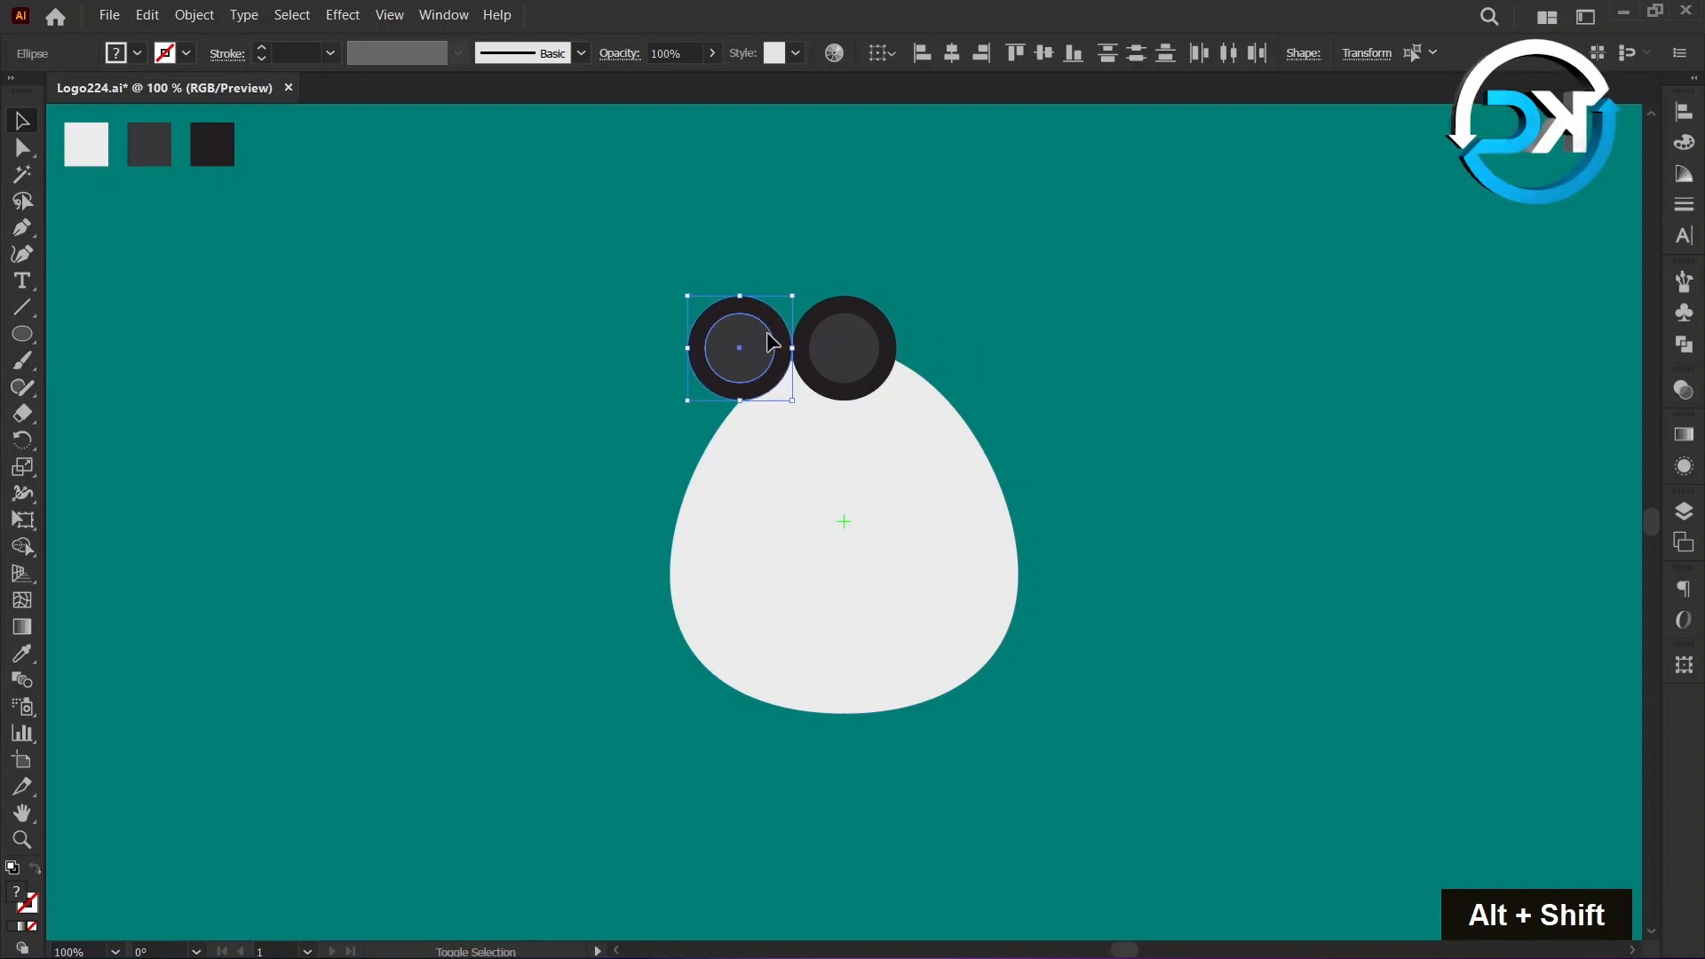
left_click(833, 265)
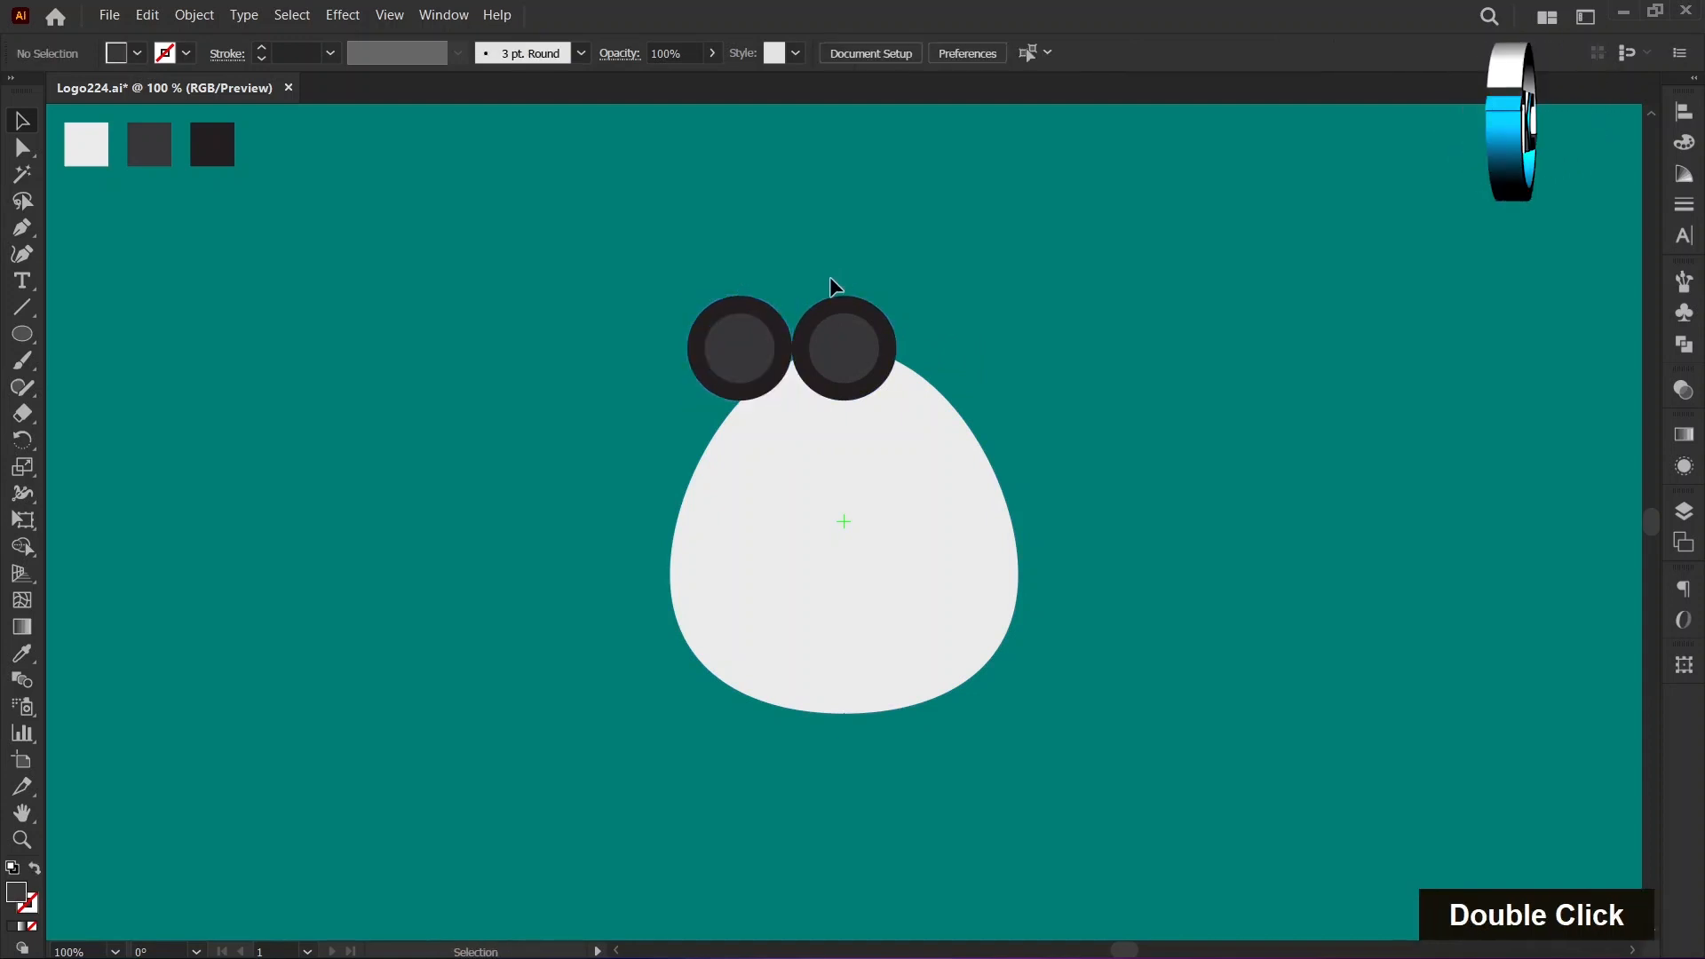
left_click(863, 323)
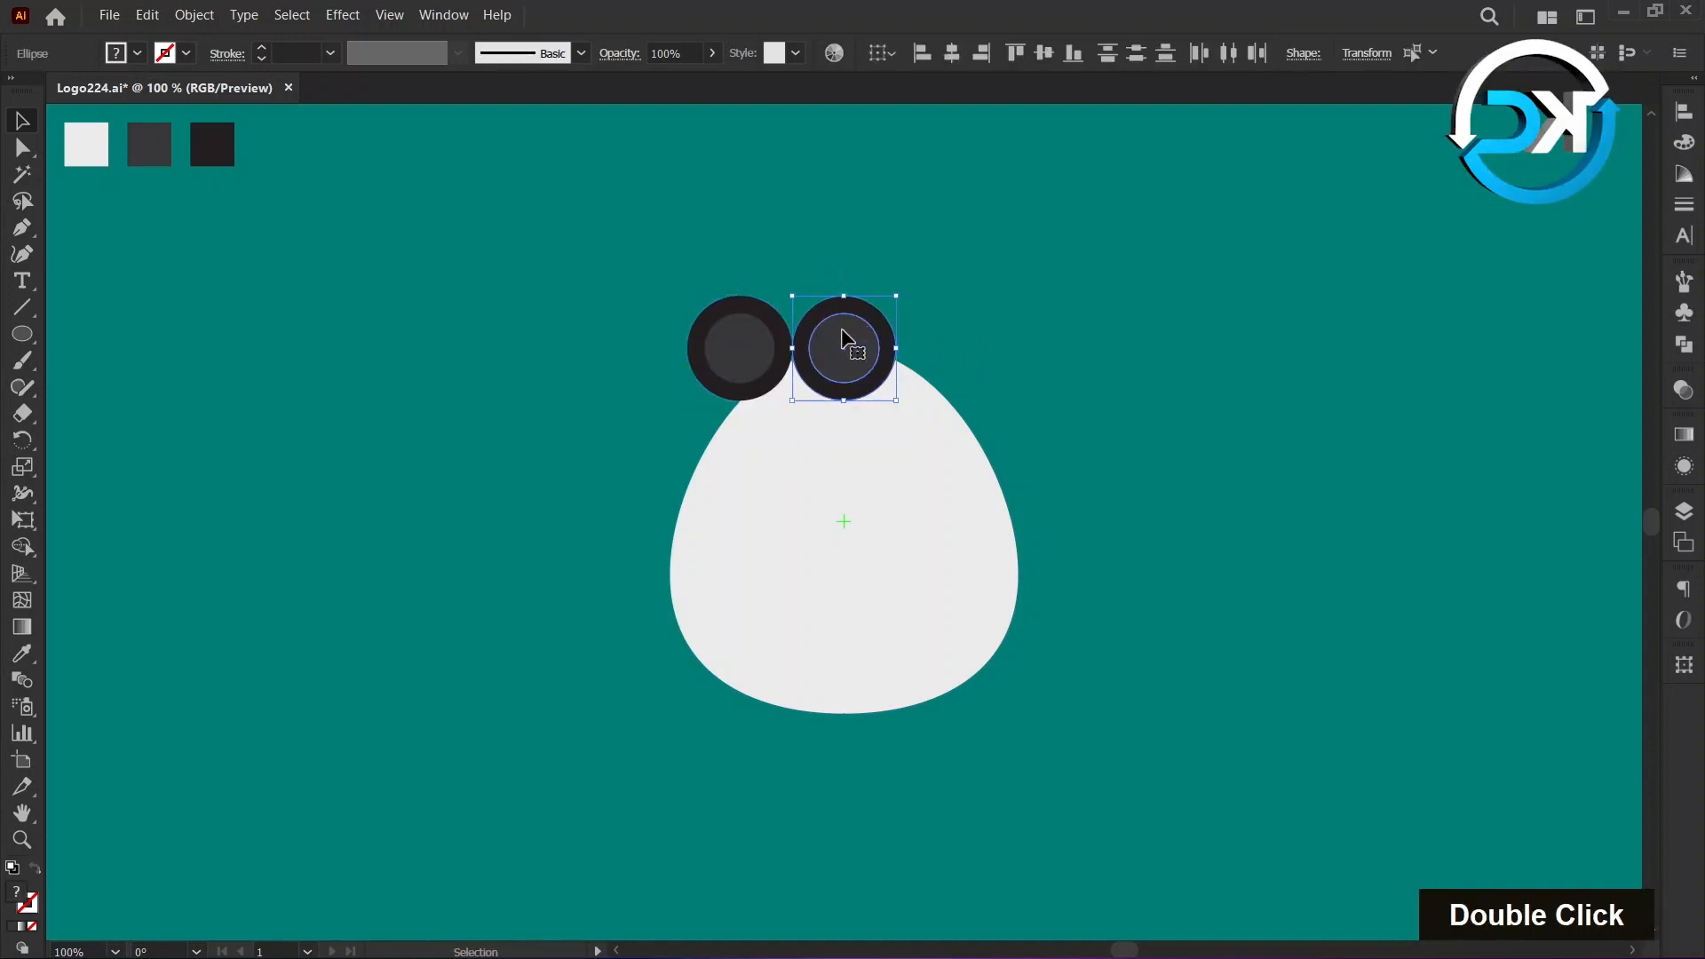
left_click_drag(839, 329, 924, 325)
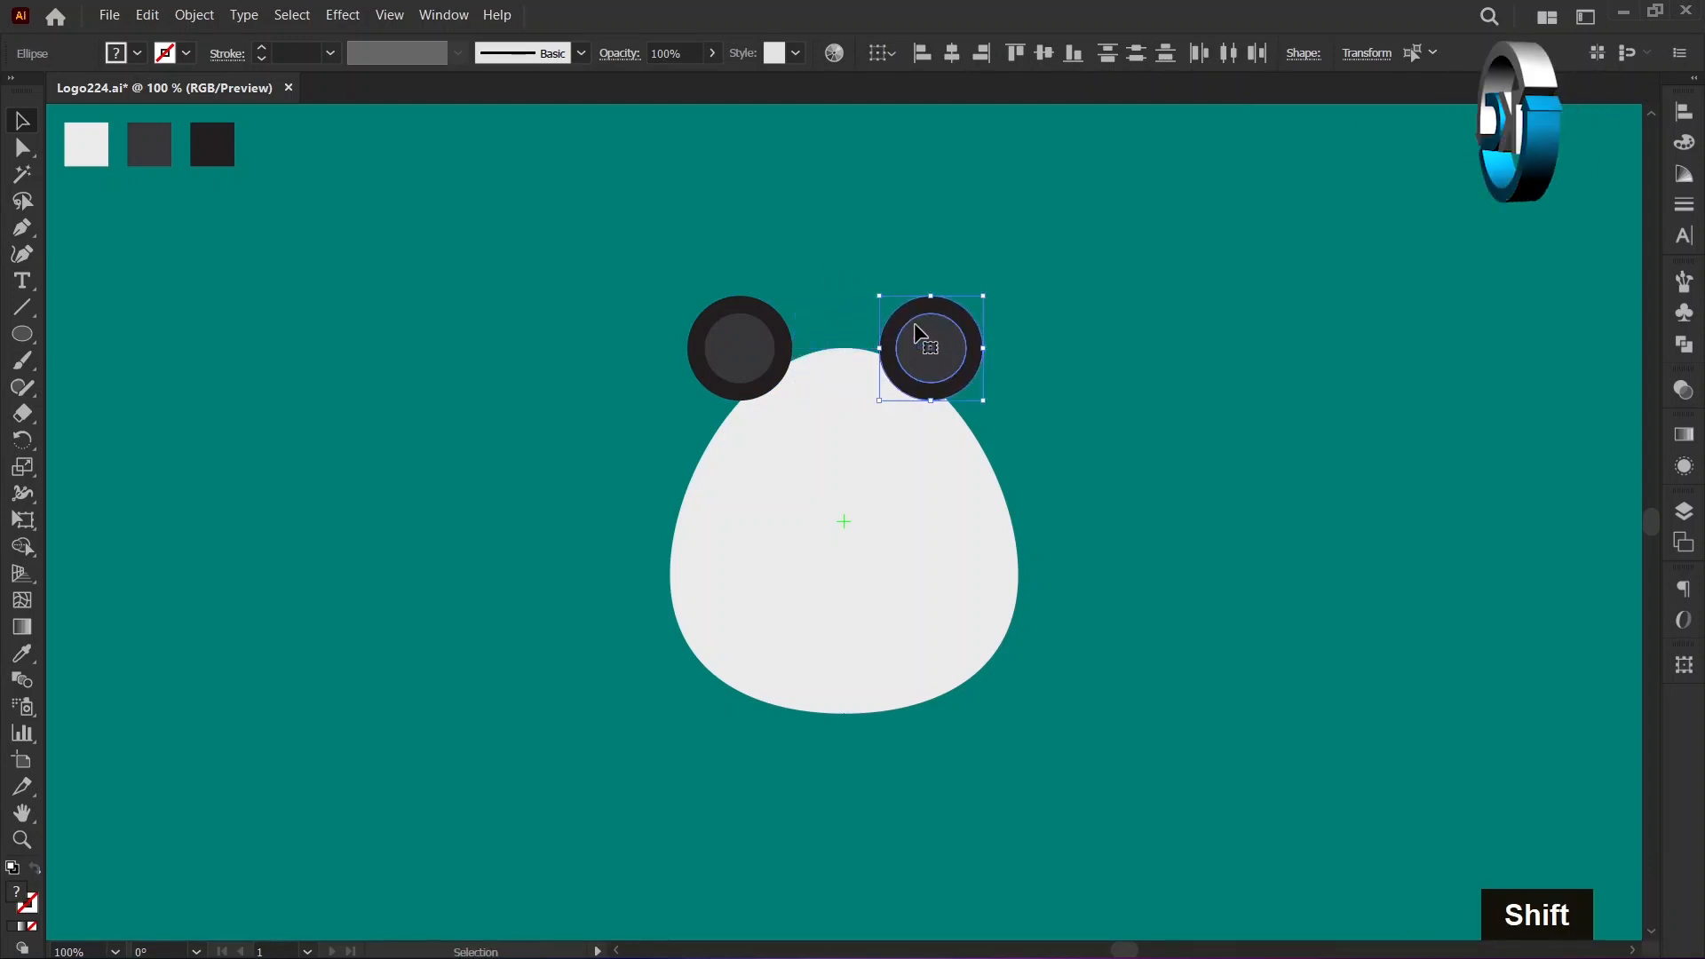
left_click(828, 263)
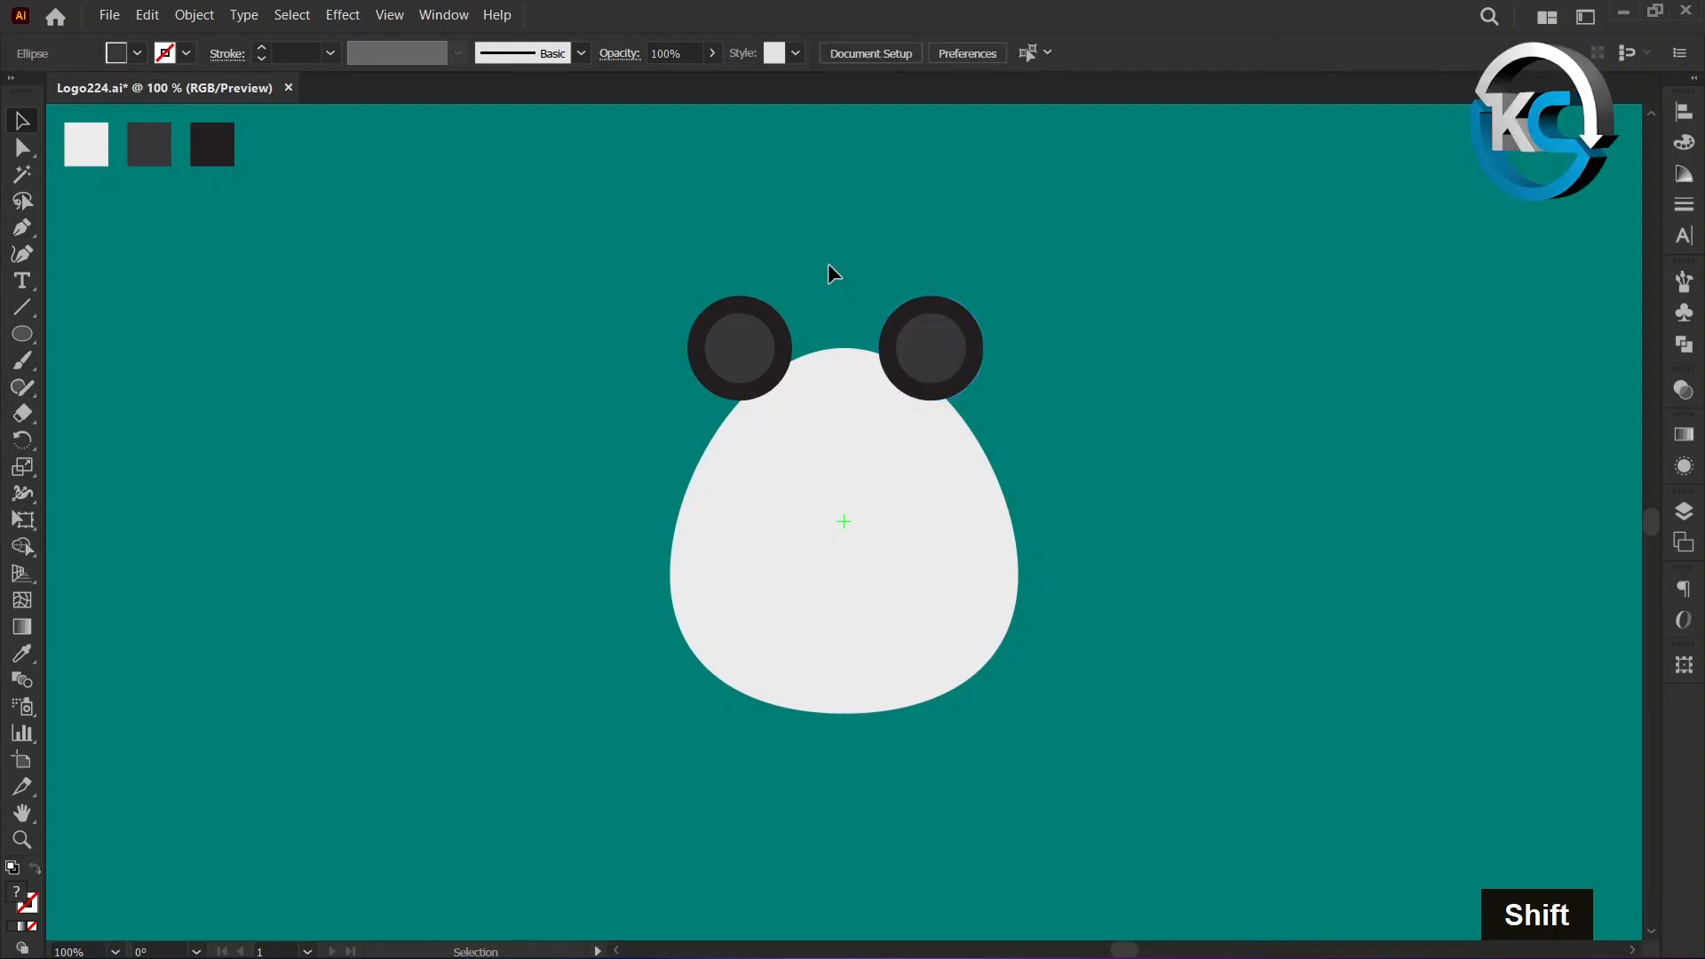
Bring the light grey egg shape to the front so that it overlaps both ears.
left_click(943, 497)
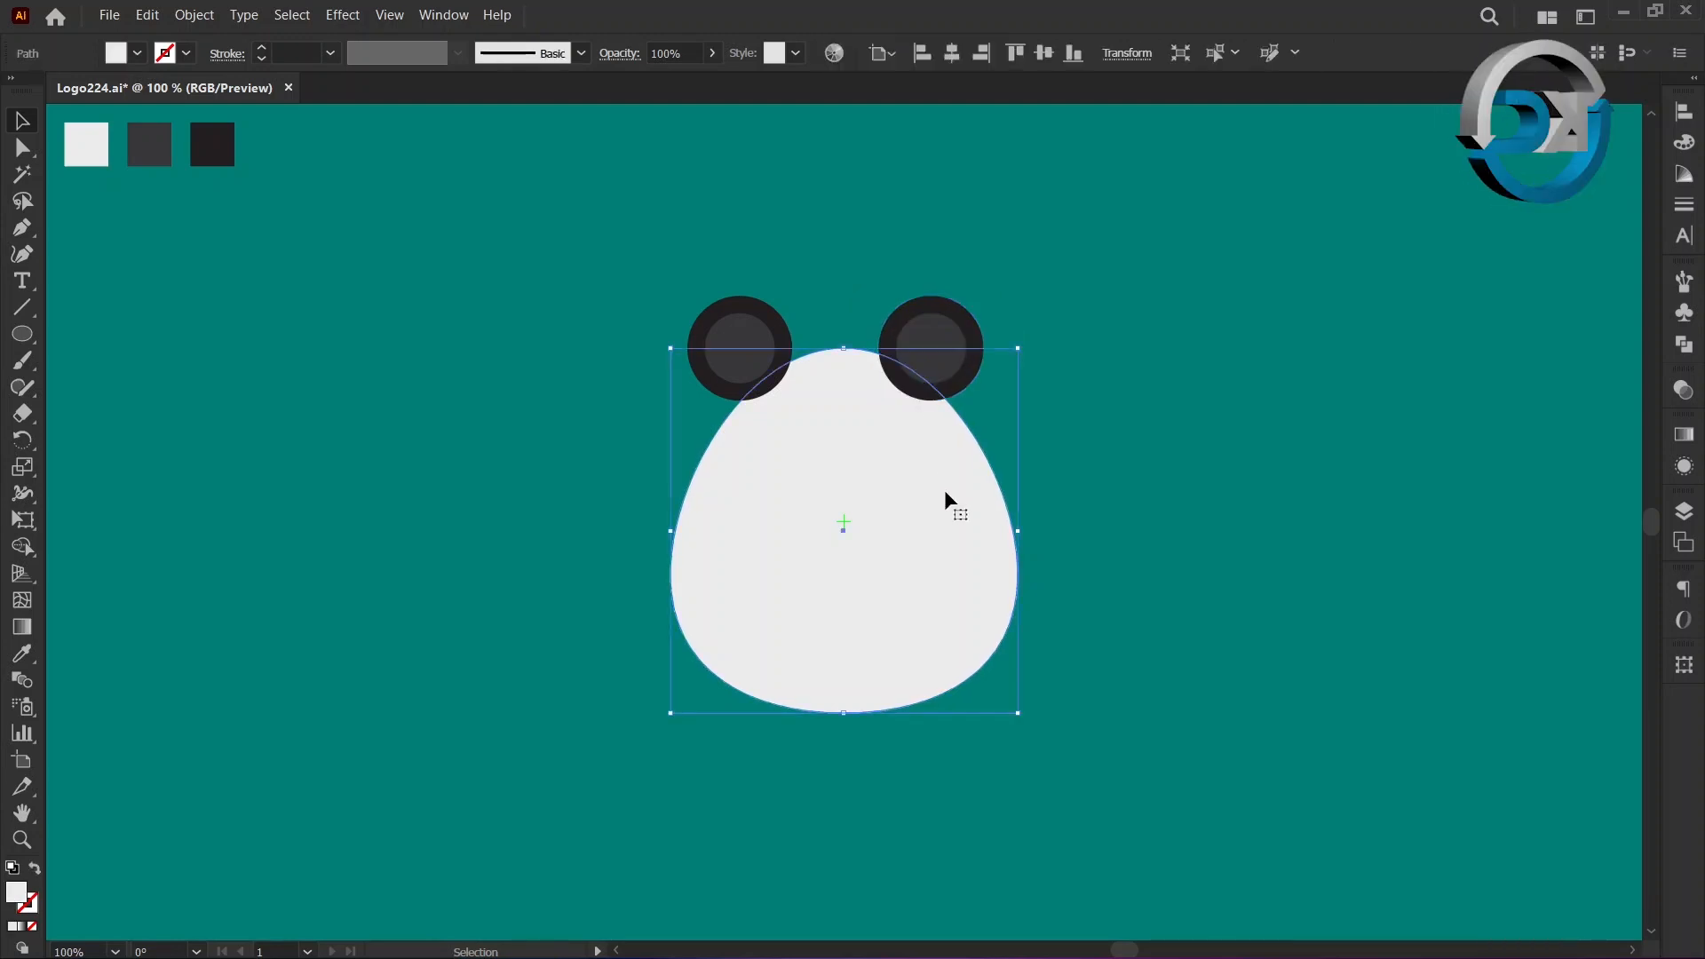
right_click(829, 461)
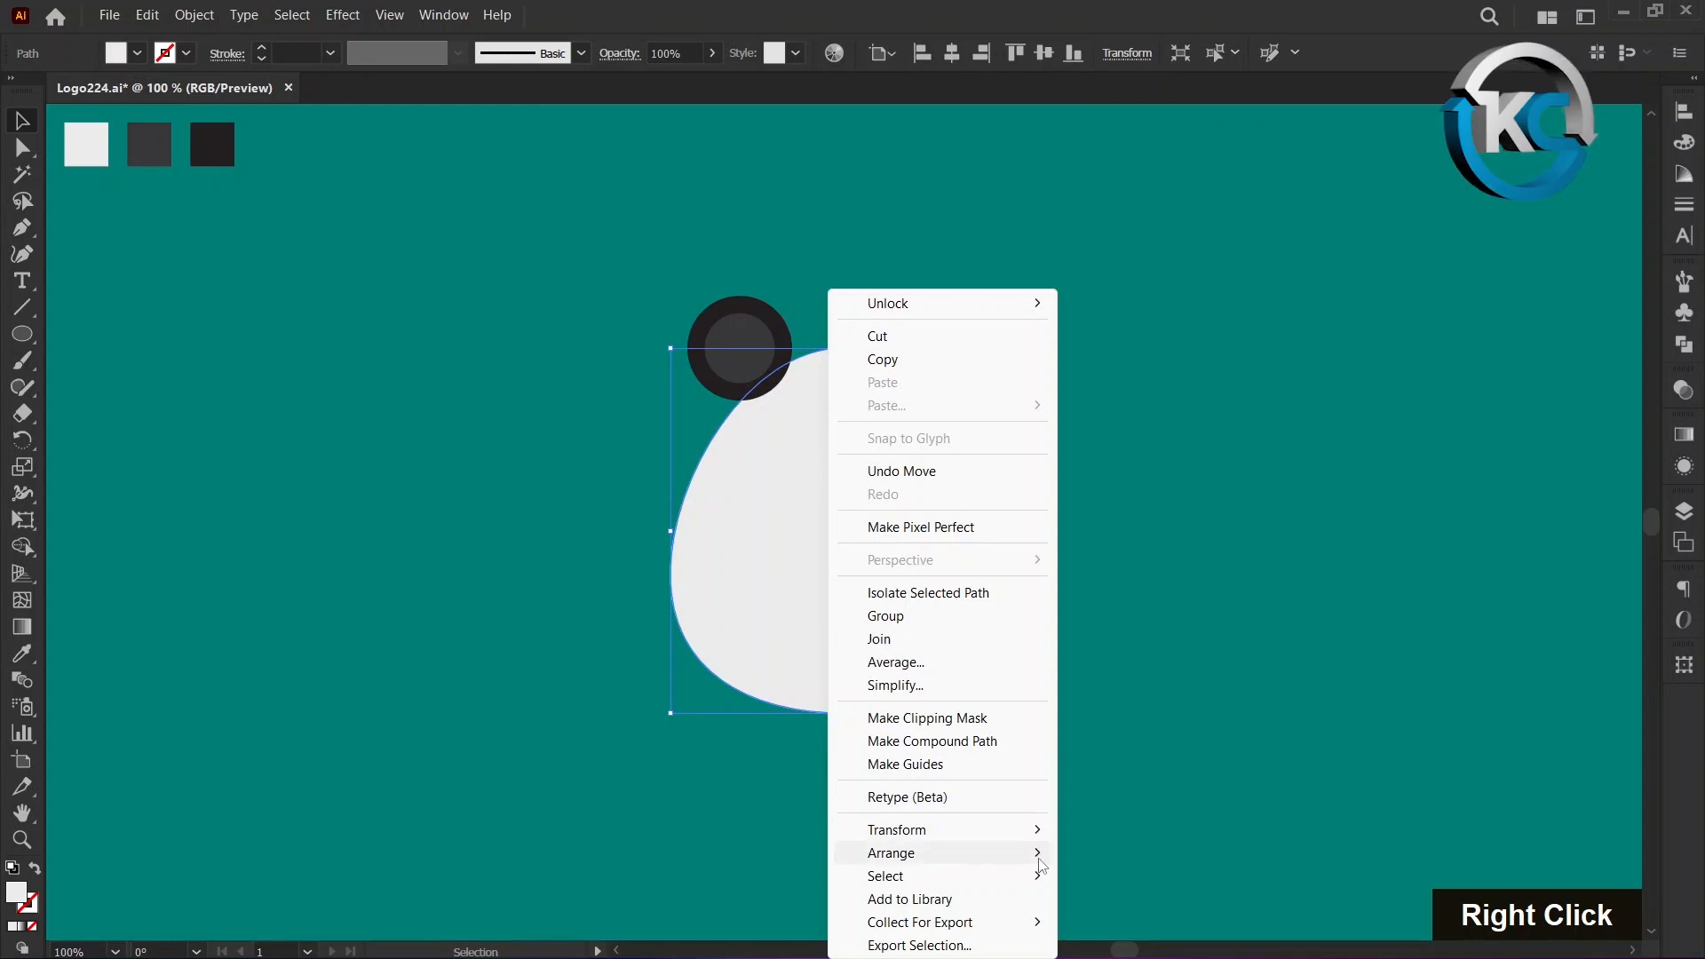
mouse_move(1039, 852)
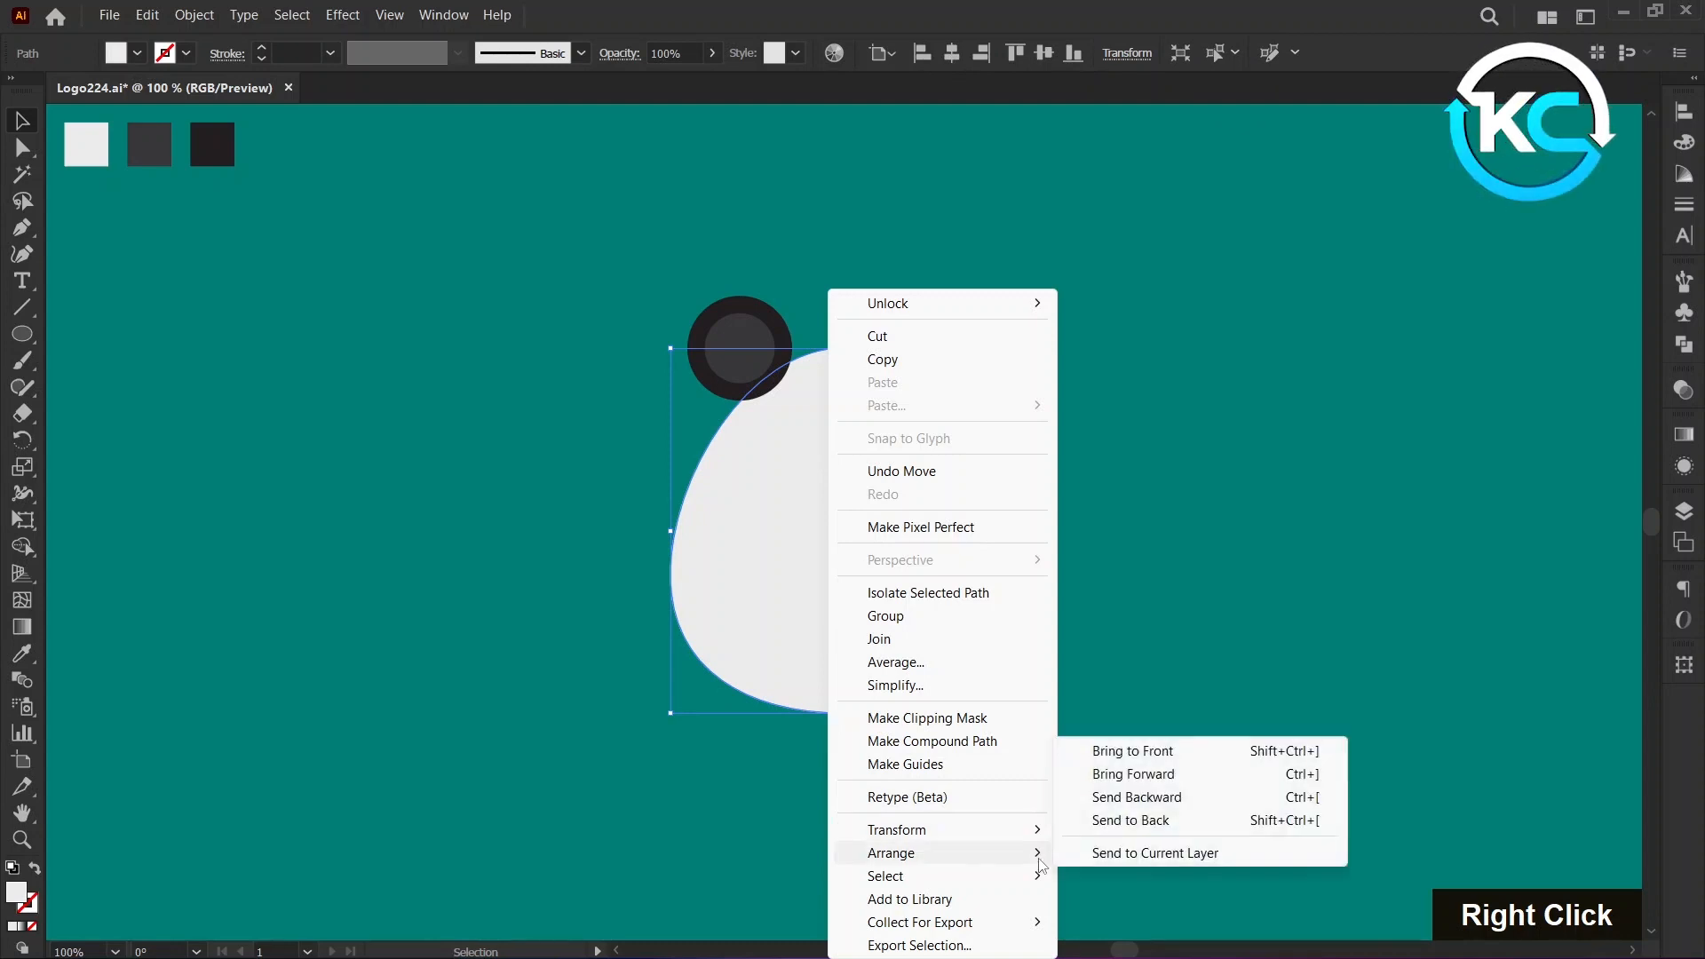
left_click(1106, 760)
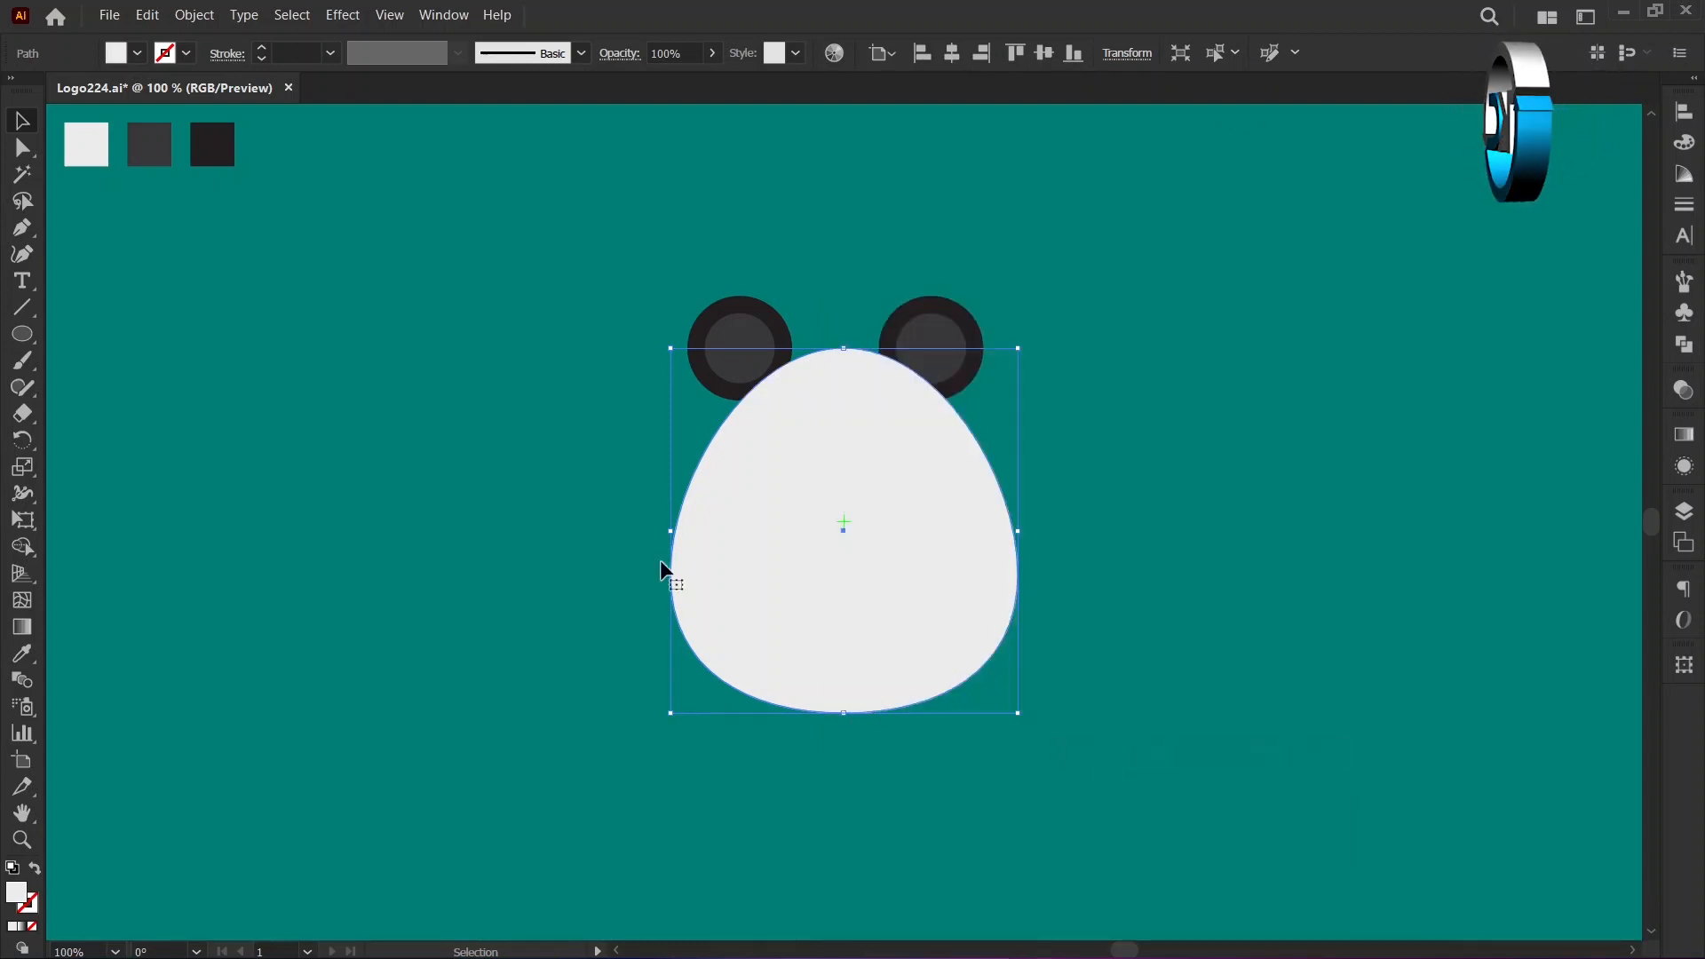
left_click(539, 491)
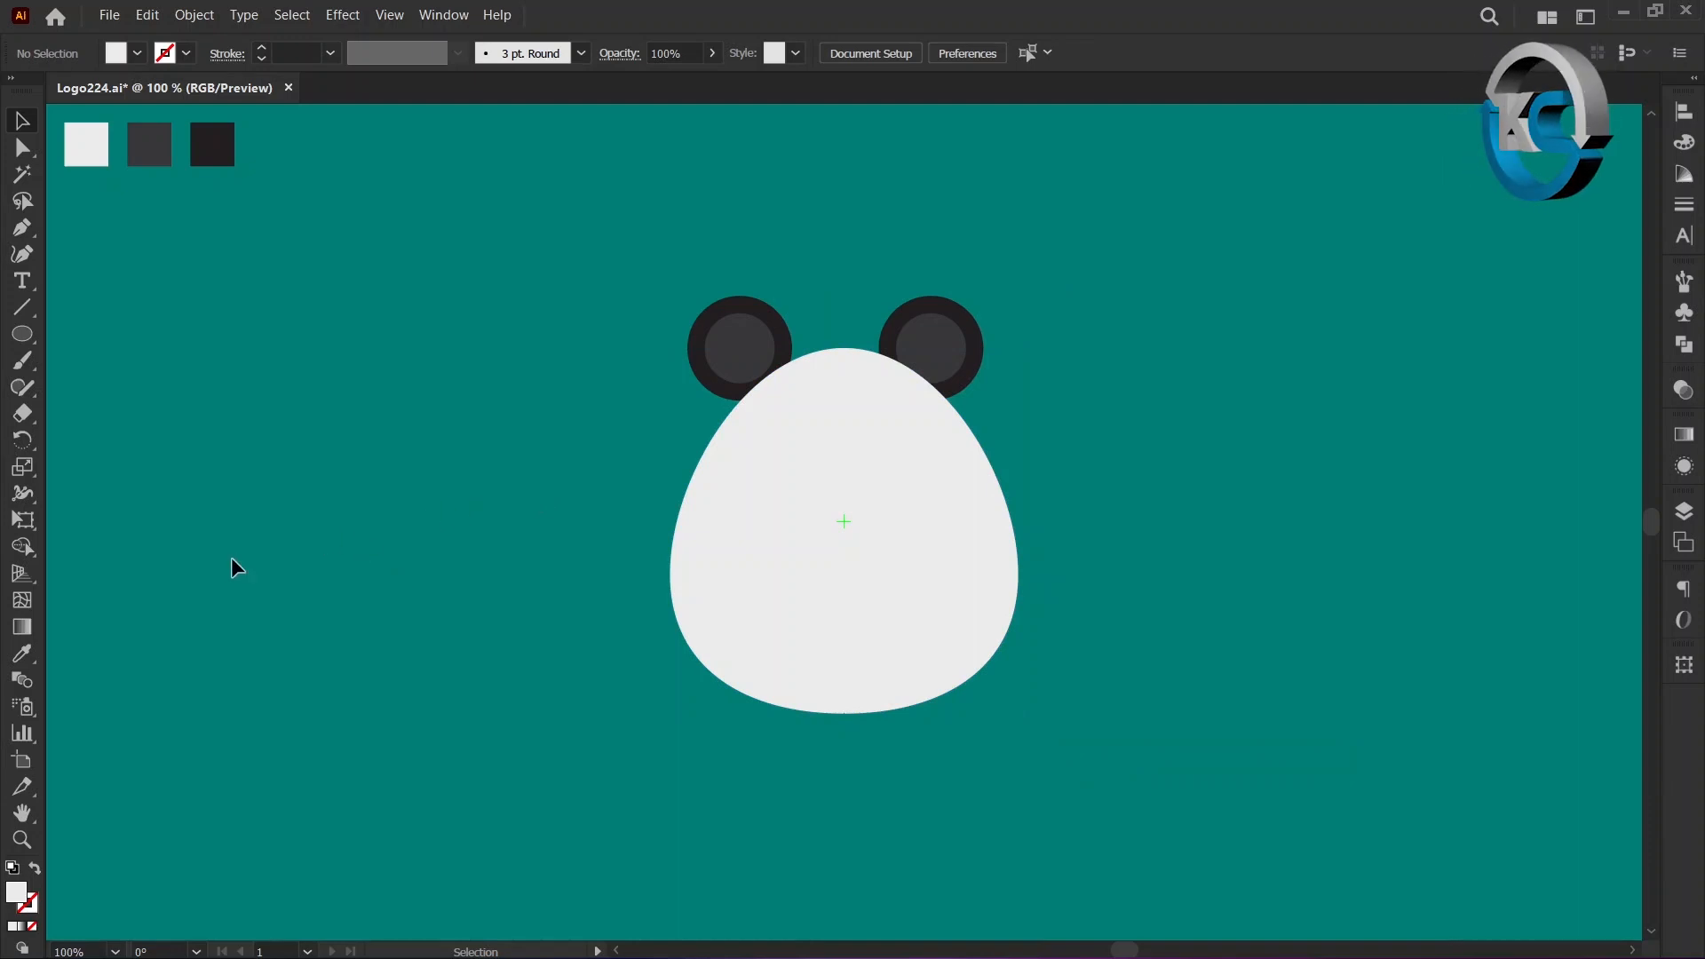
Draw an 80 × 60 px ellipse on the artboard's centre mark, filled with the darkest swatch colour.
left_click(32, 645)
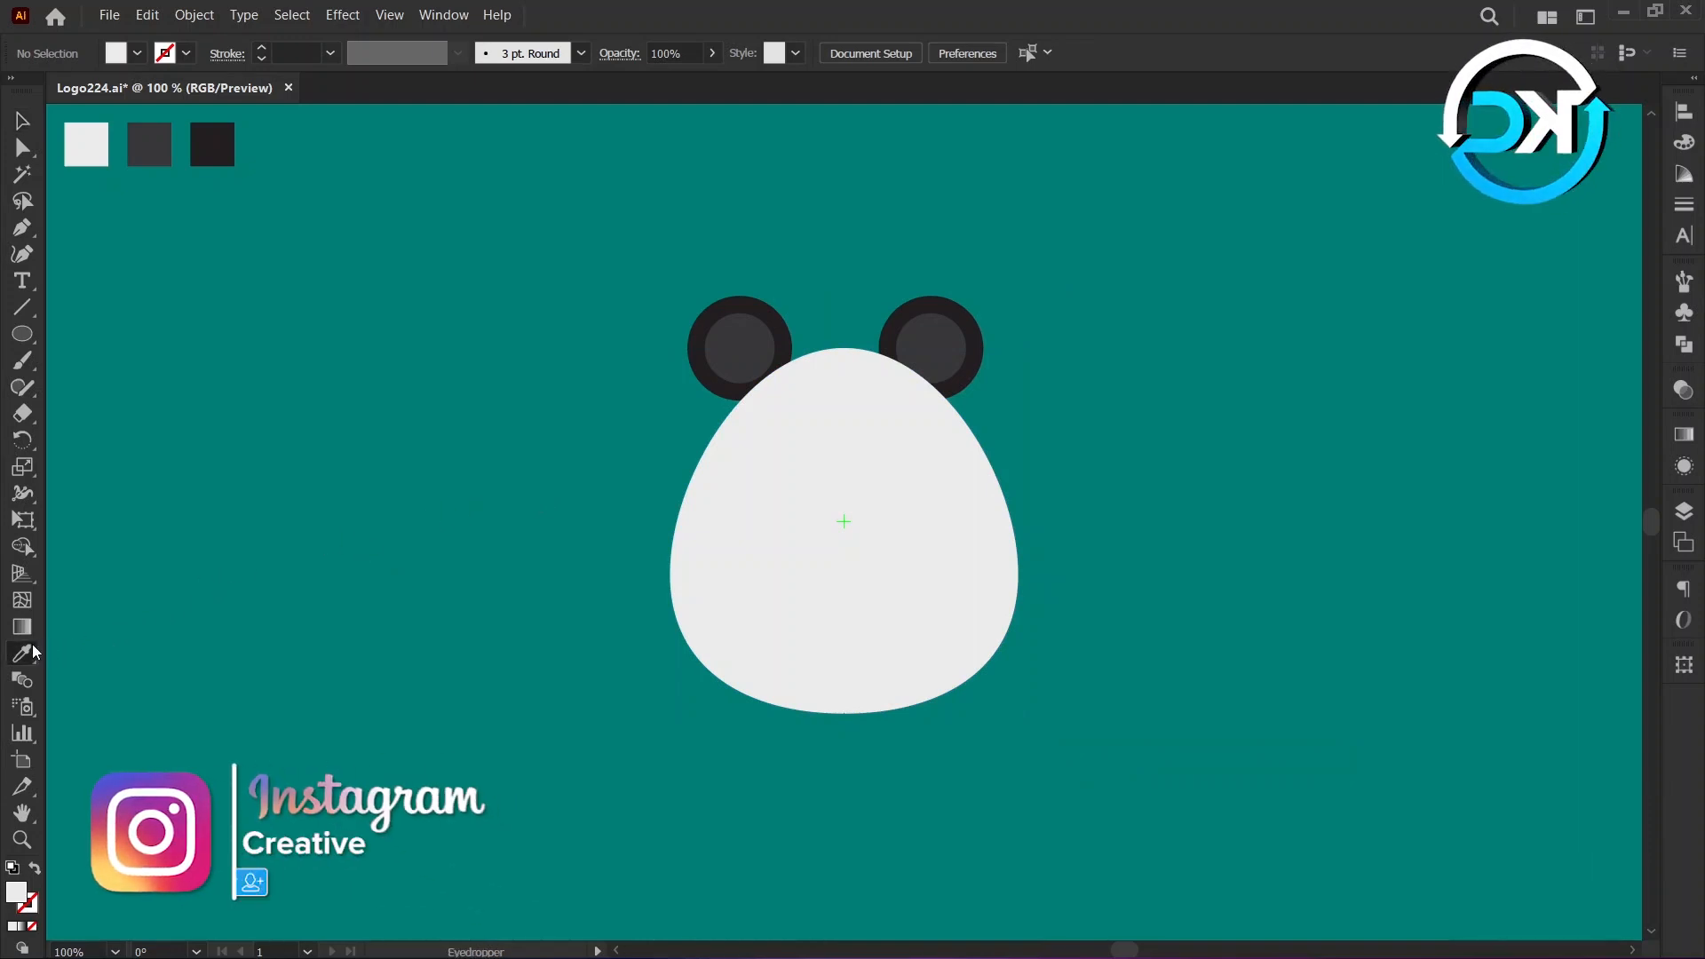
left_click(219, 152)
key("v")
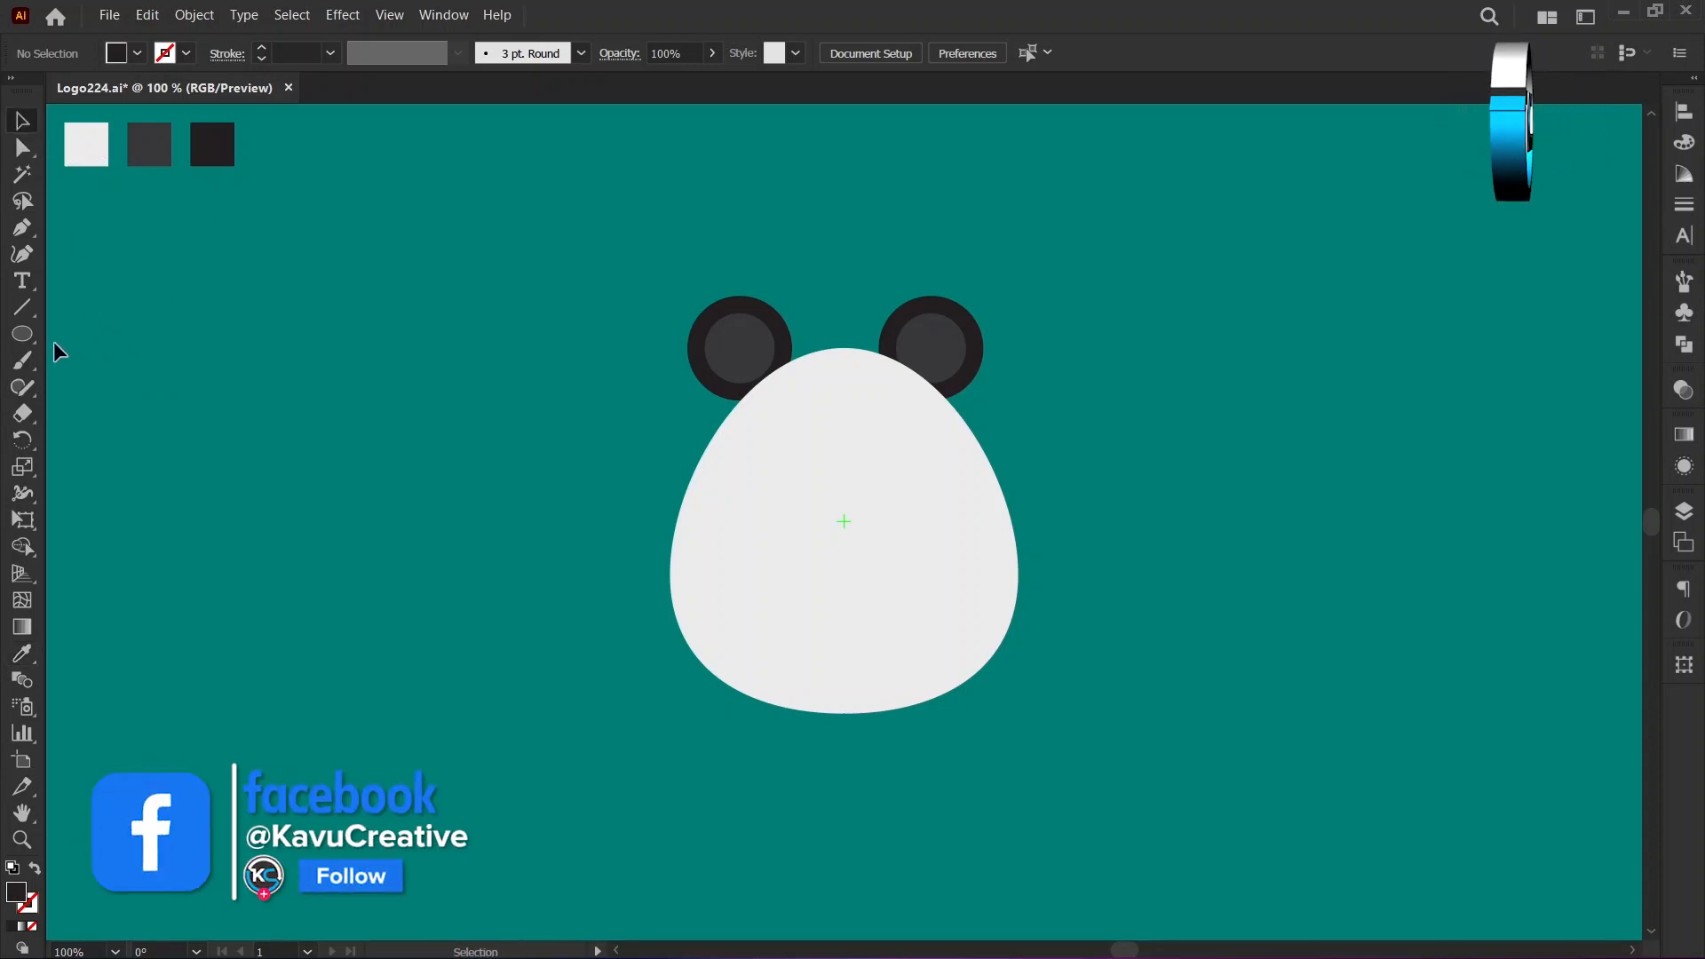
left_click(26, 343)
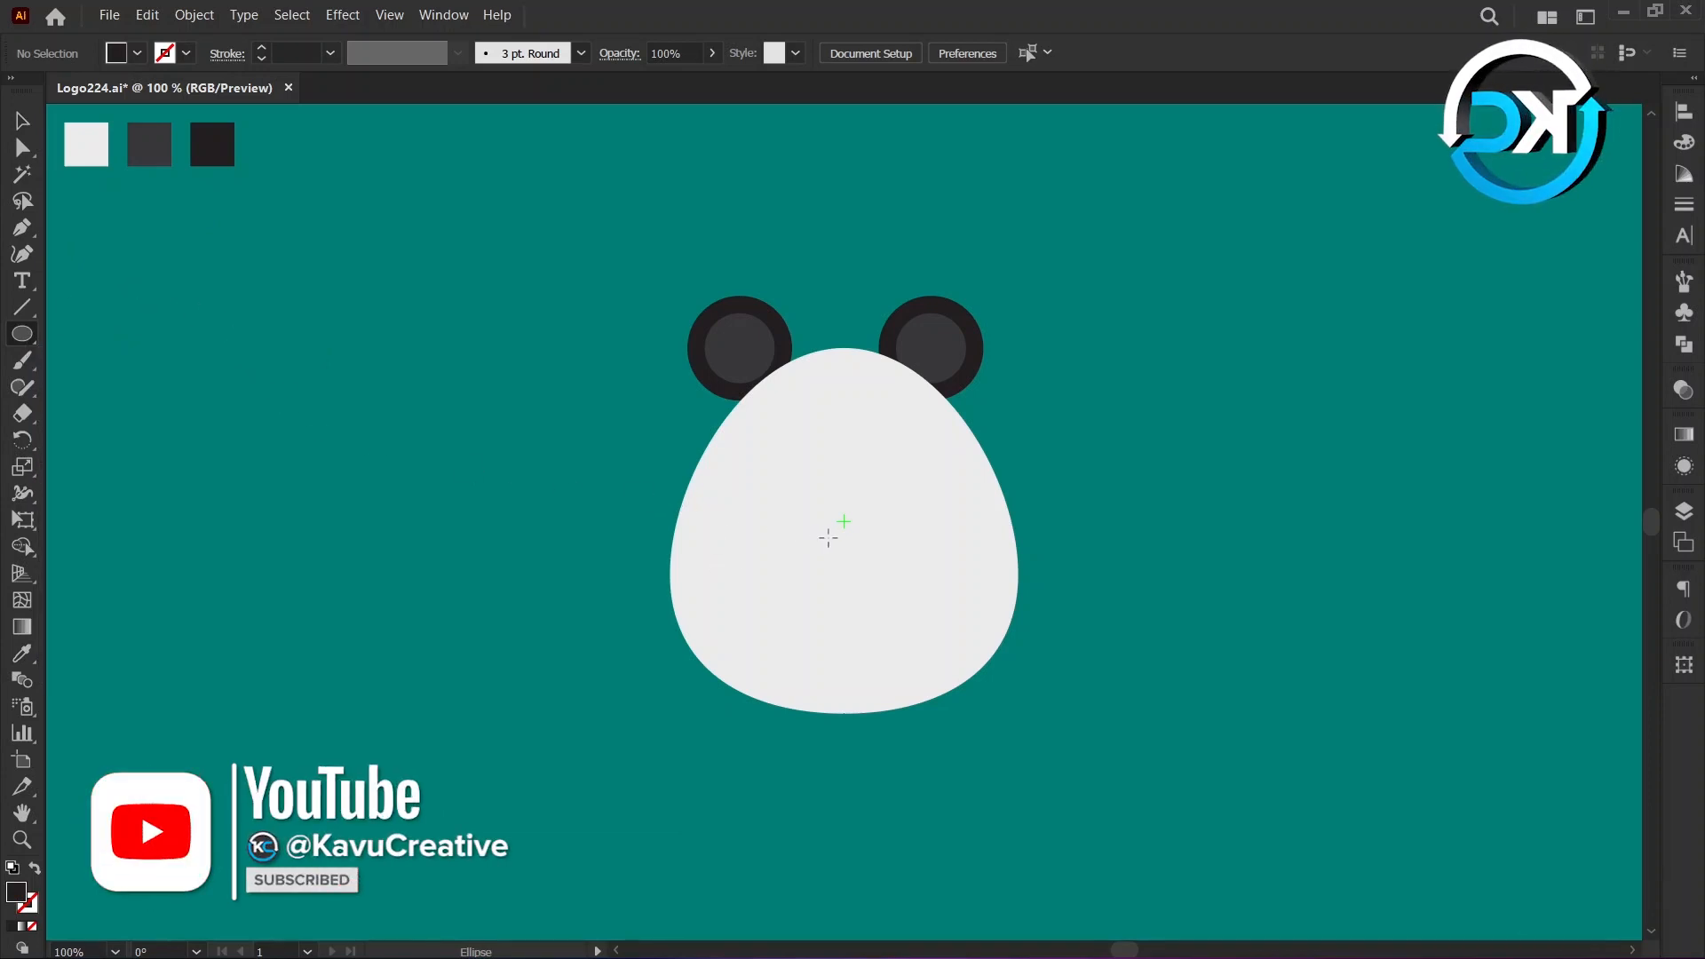
key("alt")
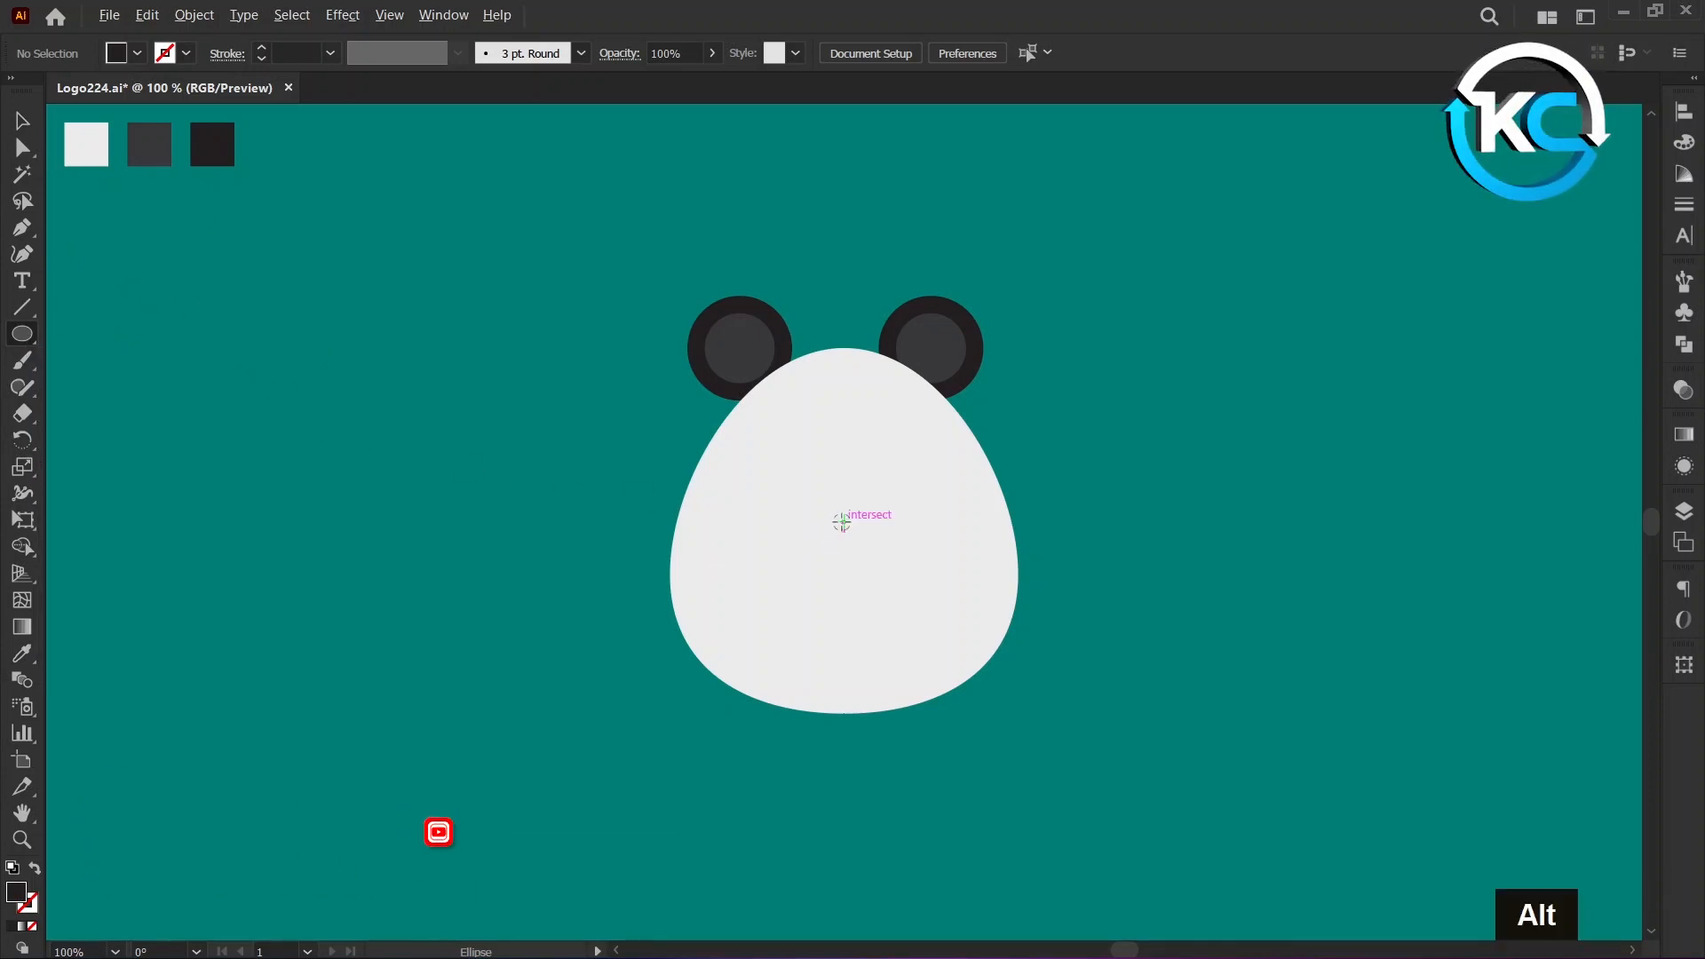
left_click(842, 523, "alt")
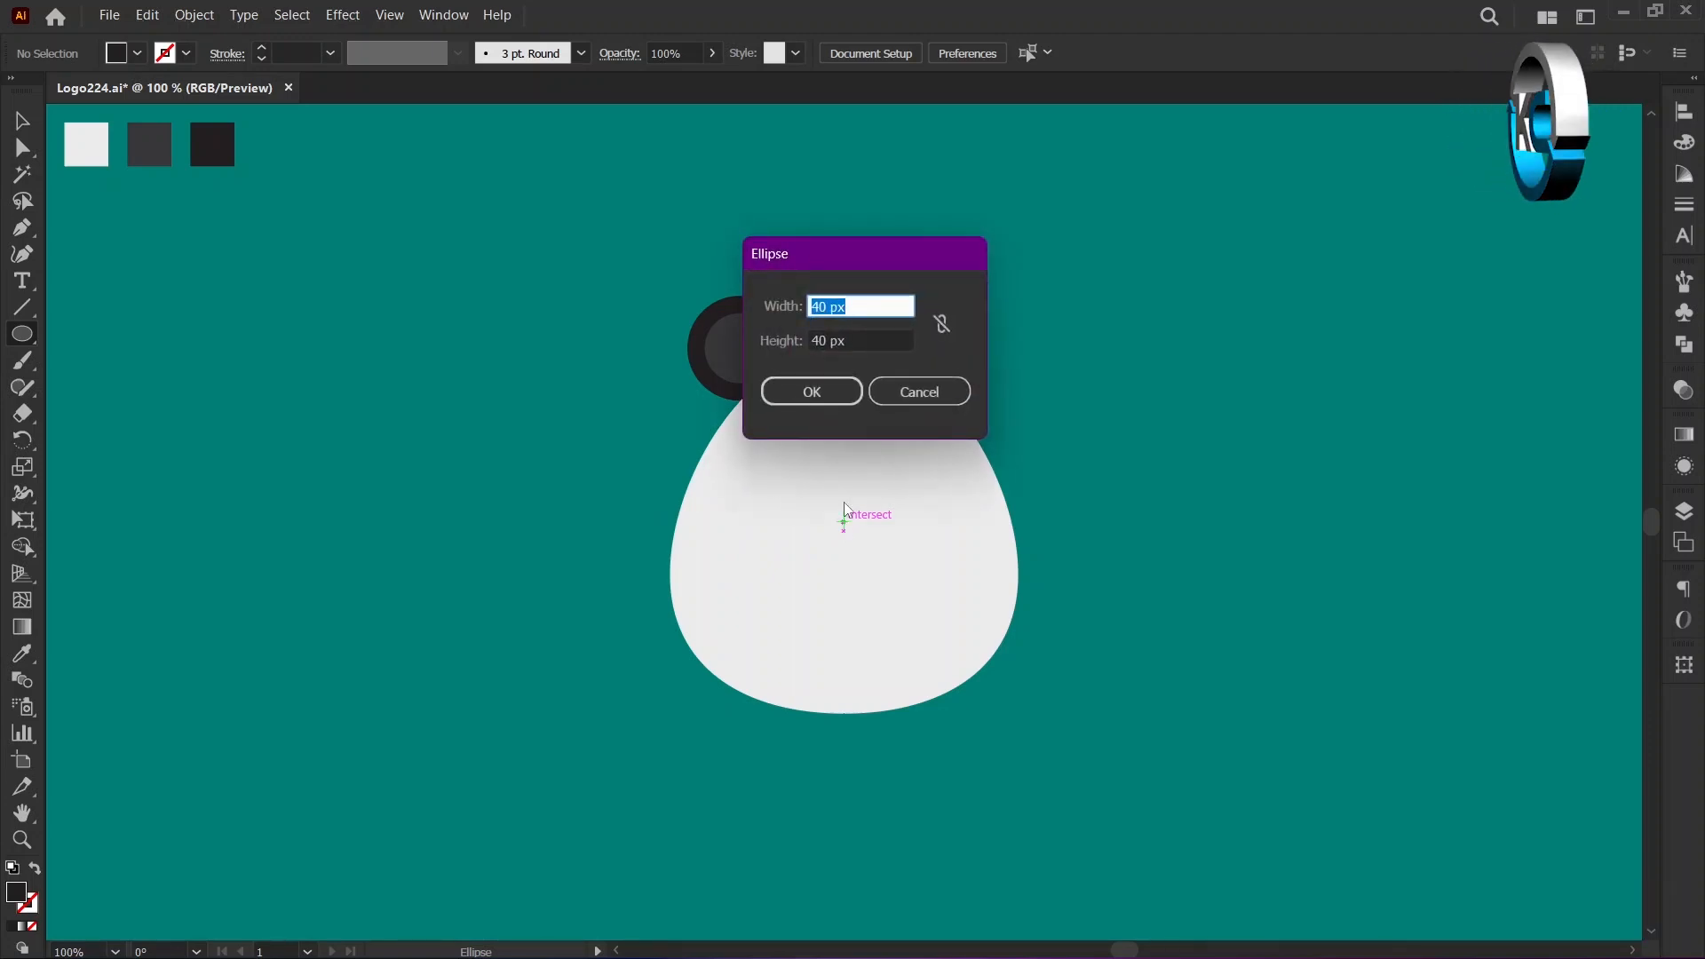
type("80")
key("Tab")
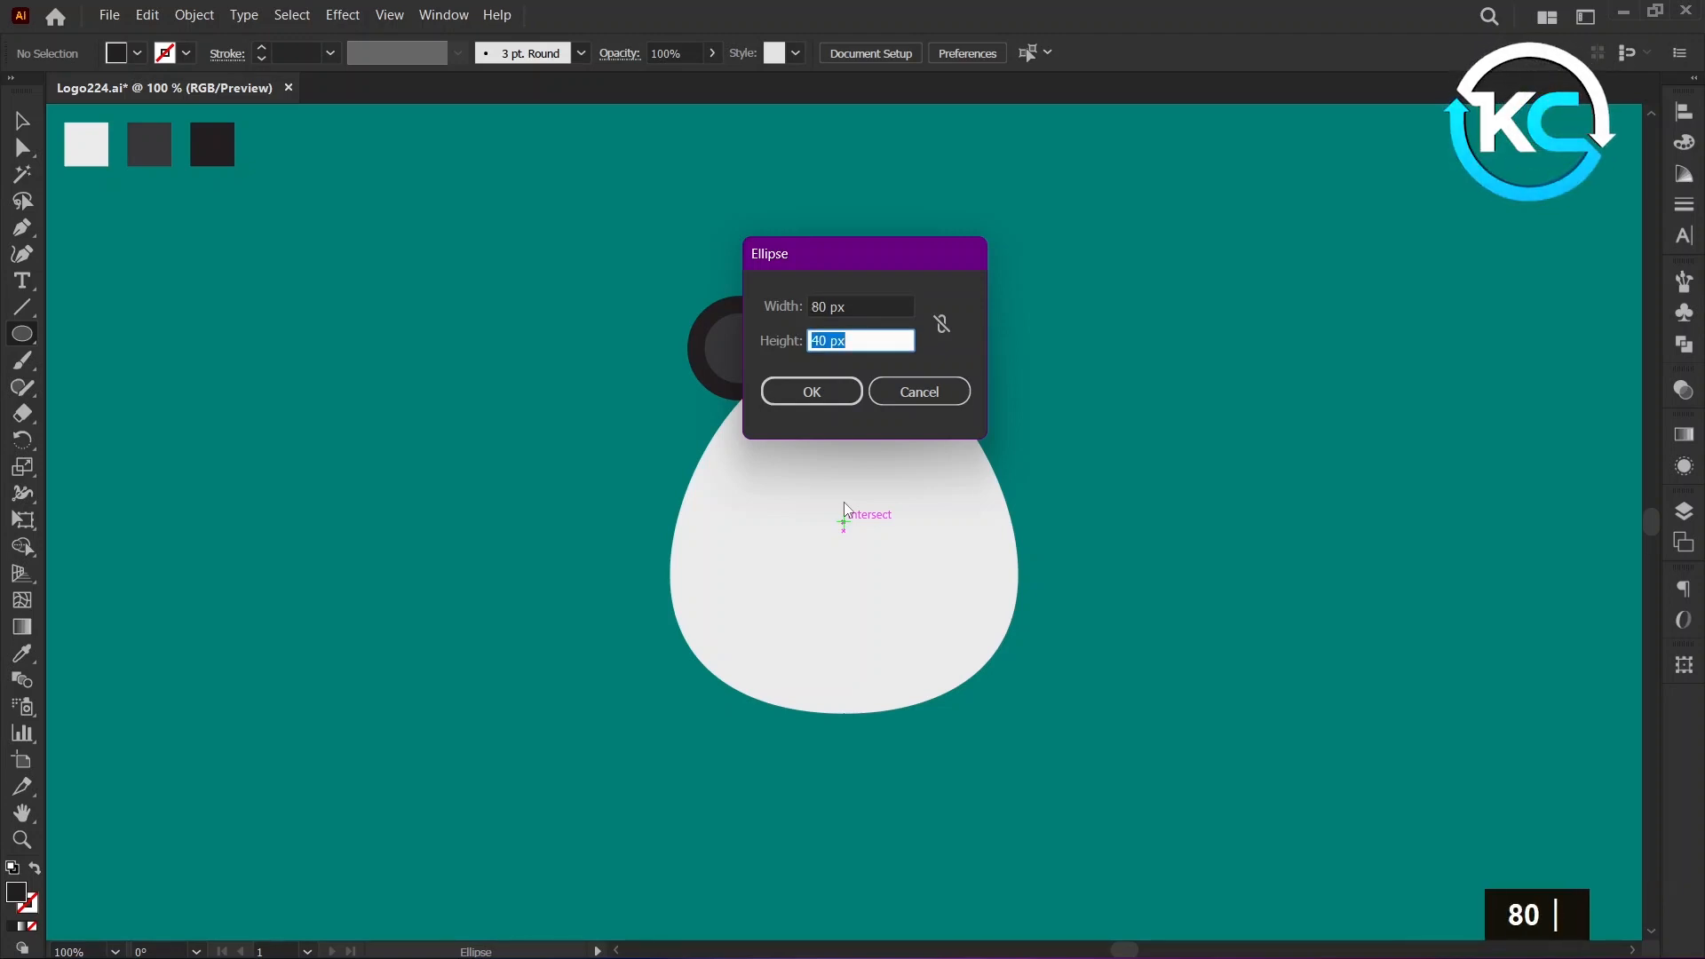
type("60")
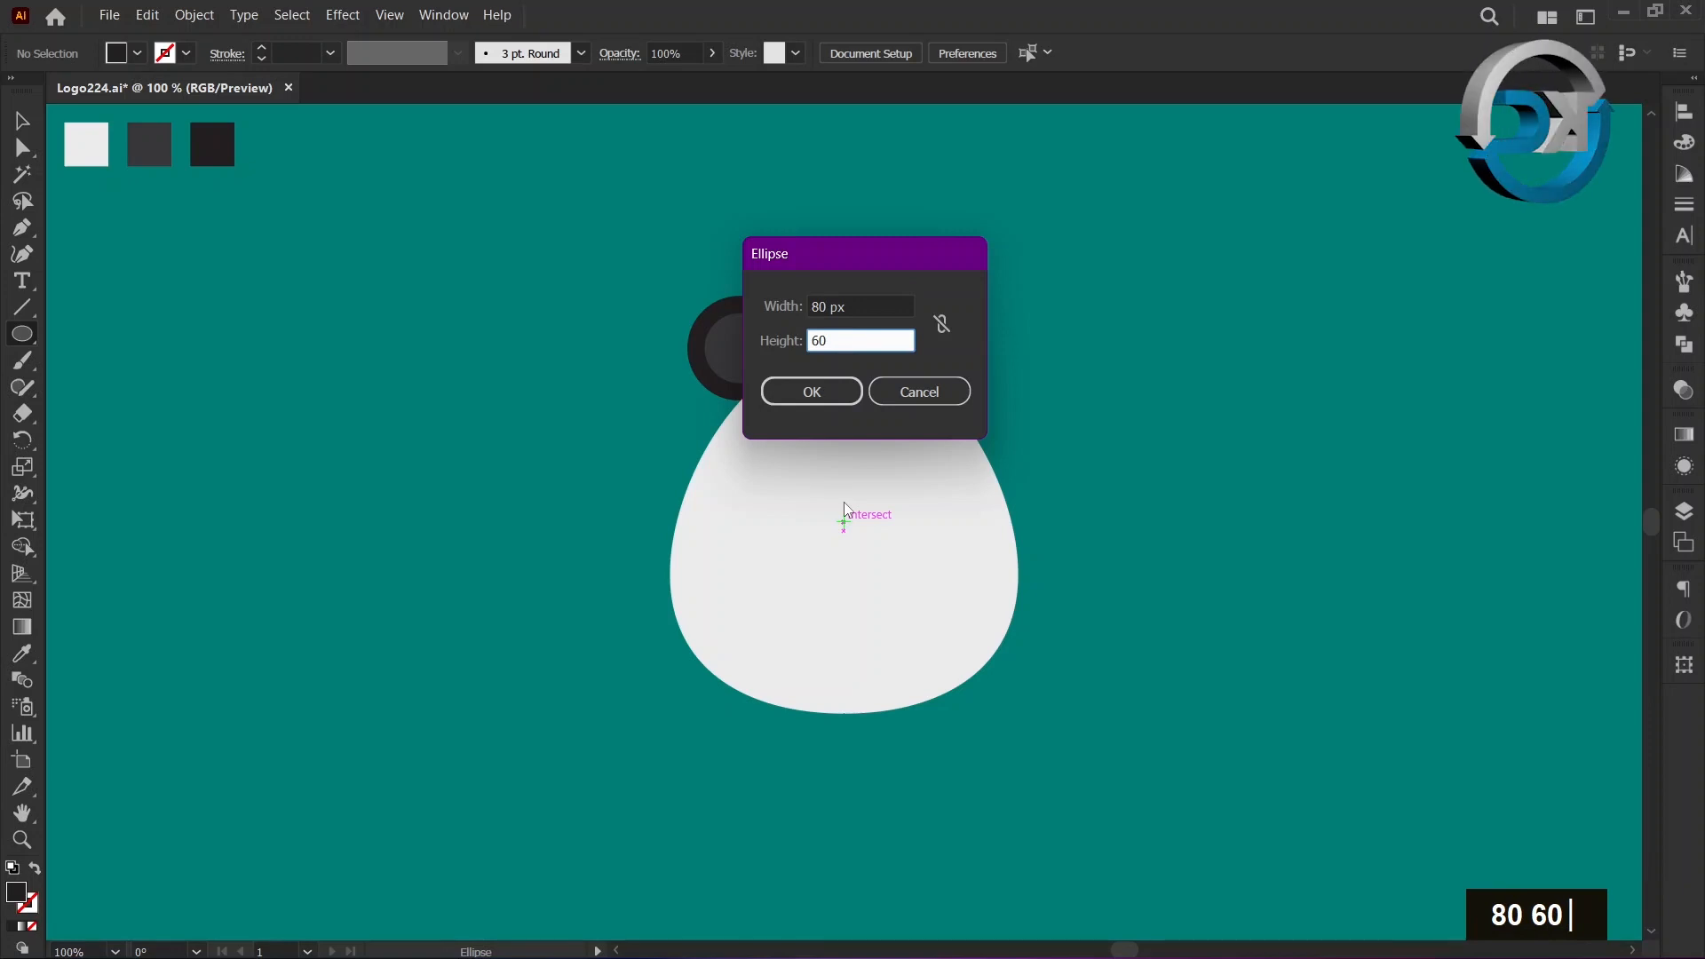
left_click(845, 400)
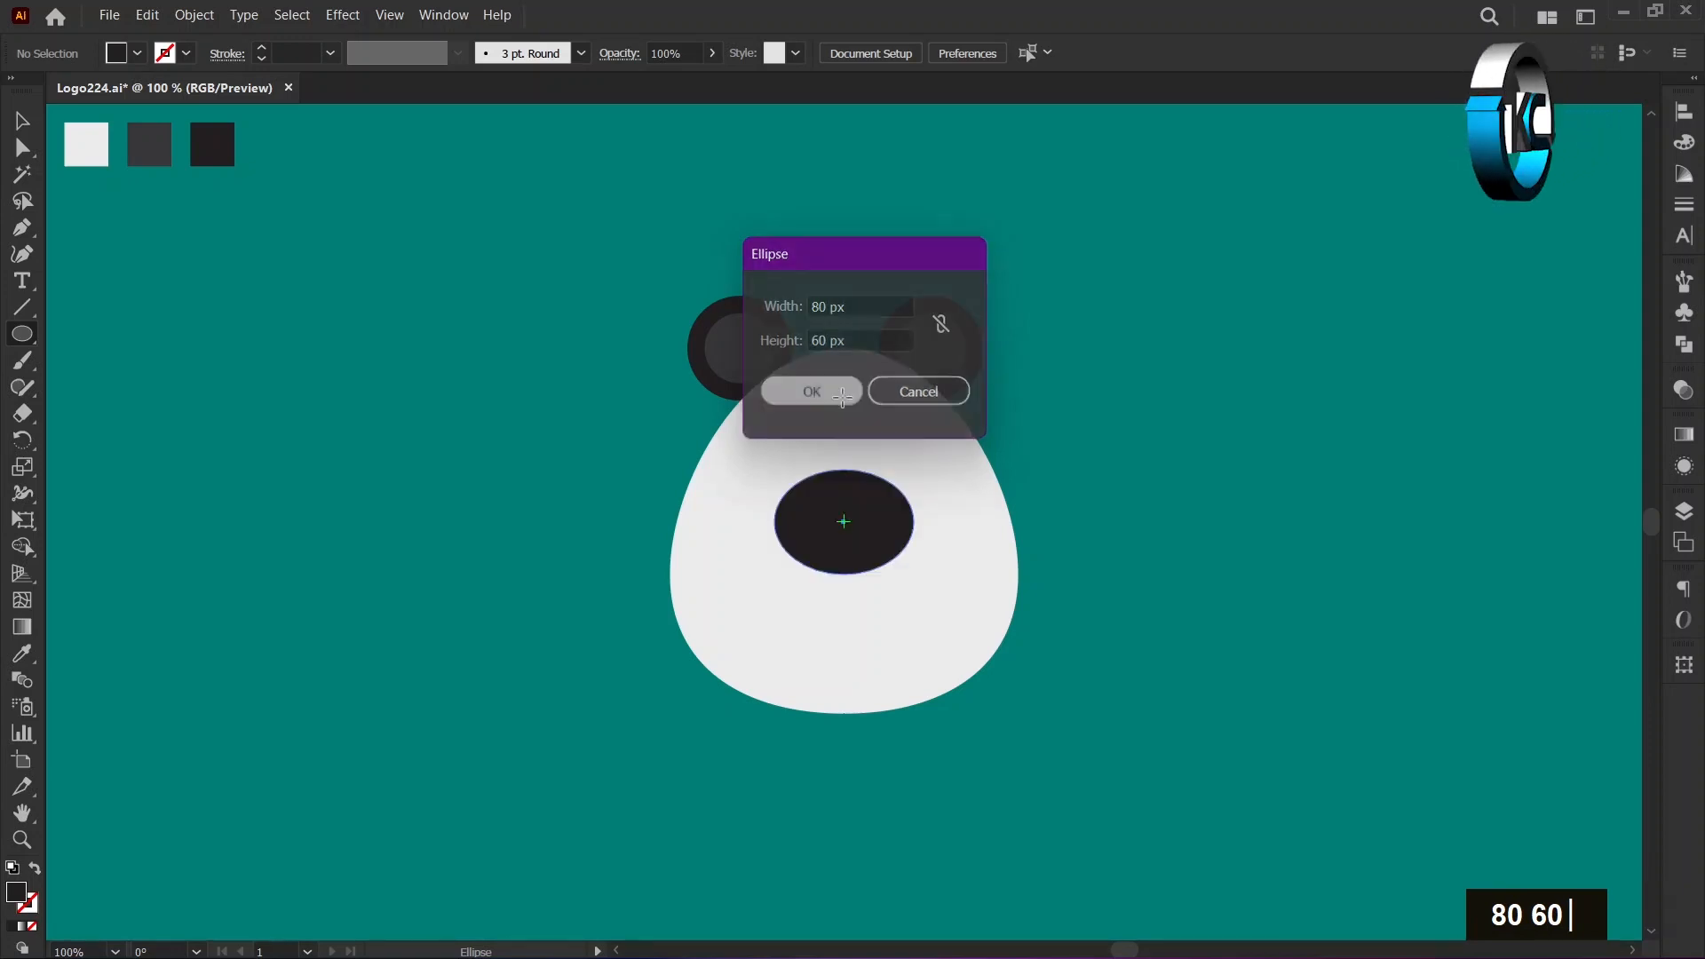
Rotate the black ellipse 45° counterclockwise.
left_click(25, 130)
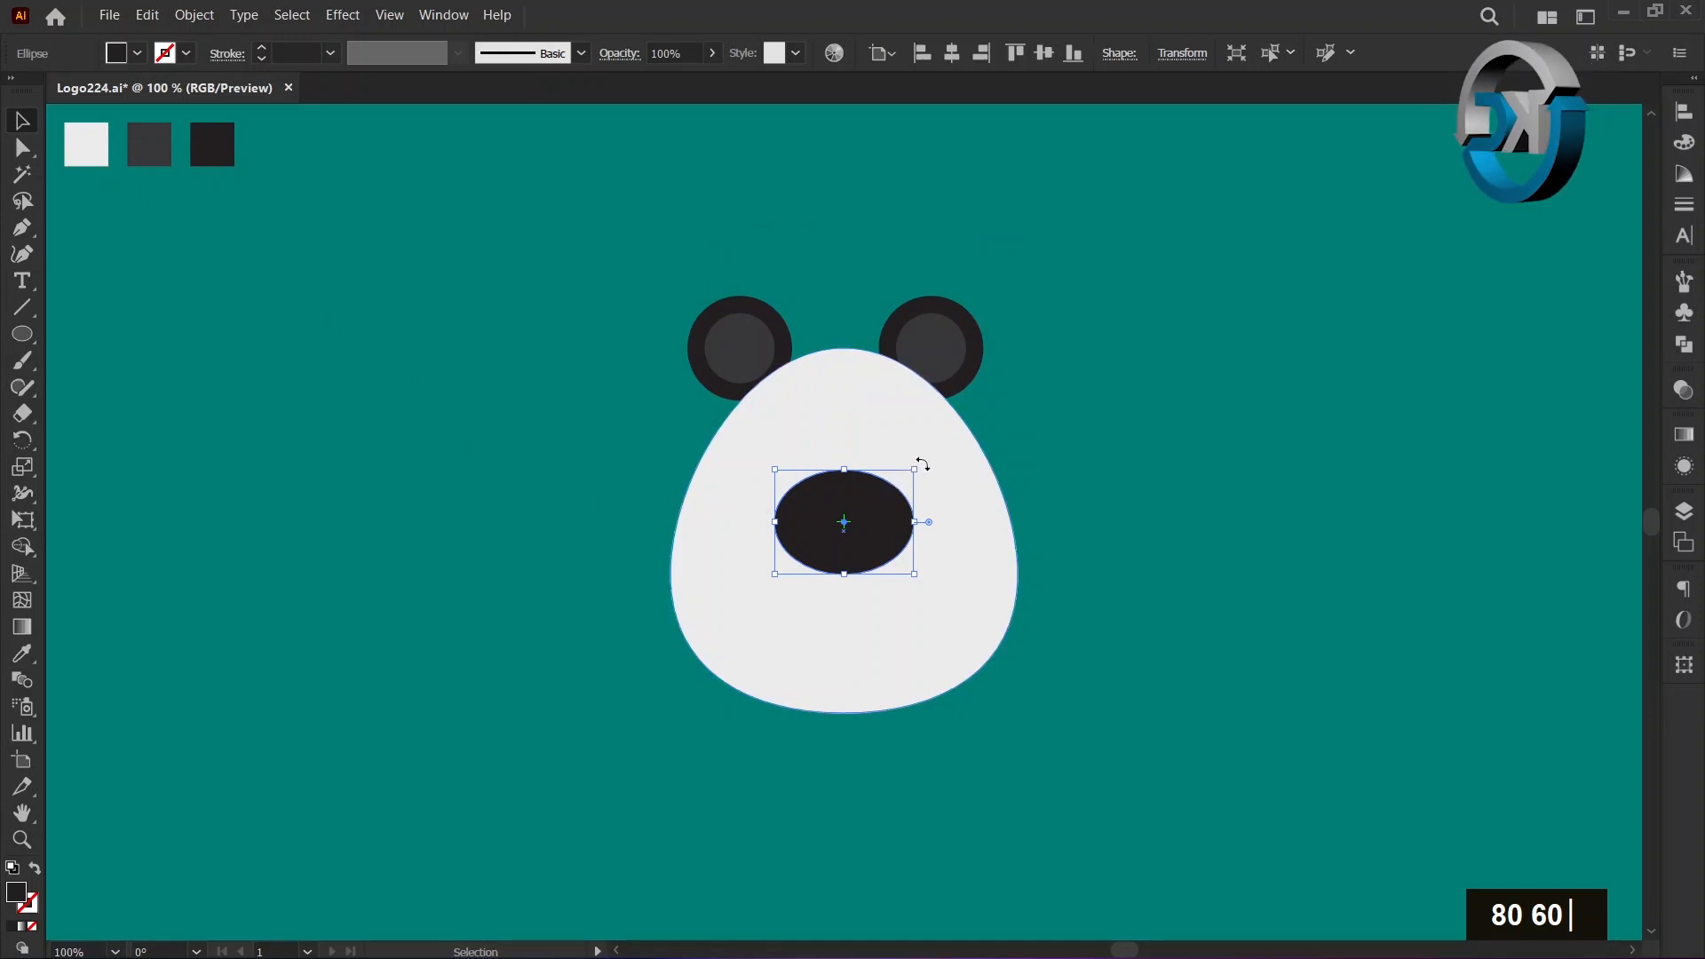
left_click_drag(922, 465, 871, 424)
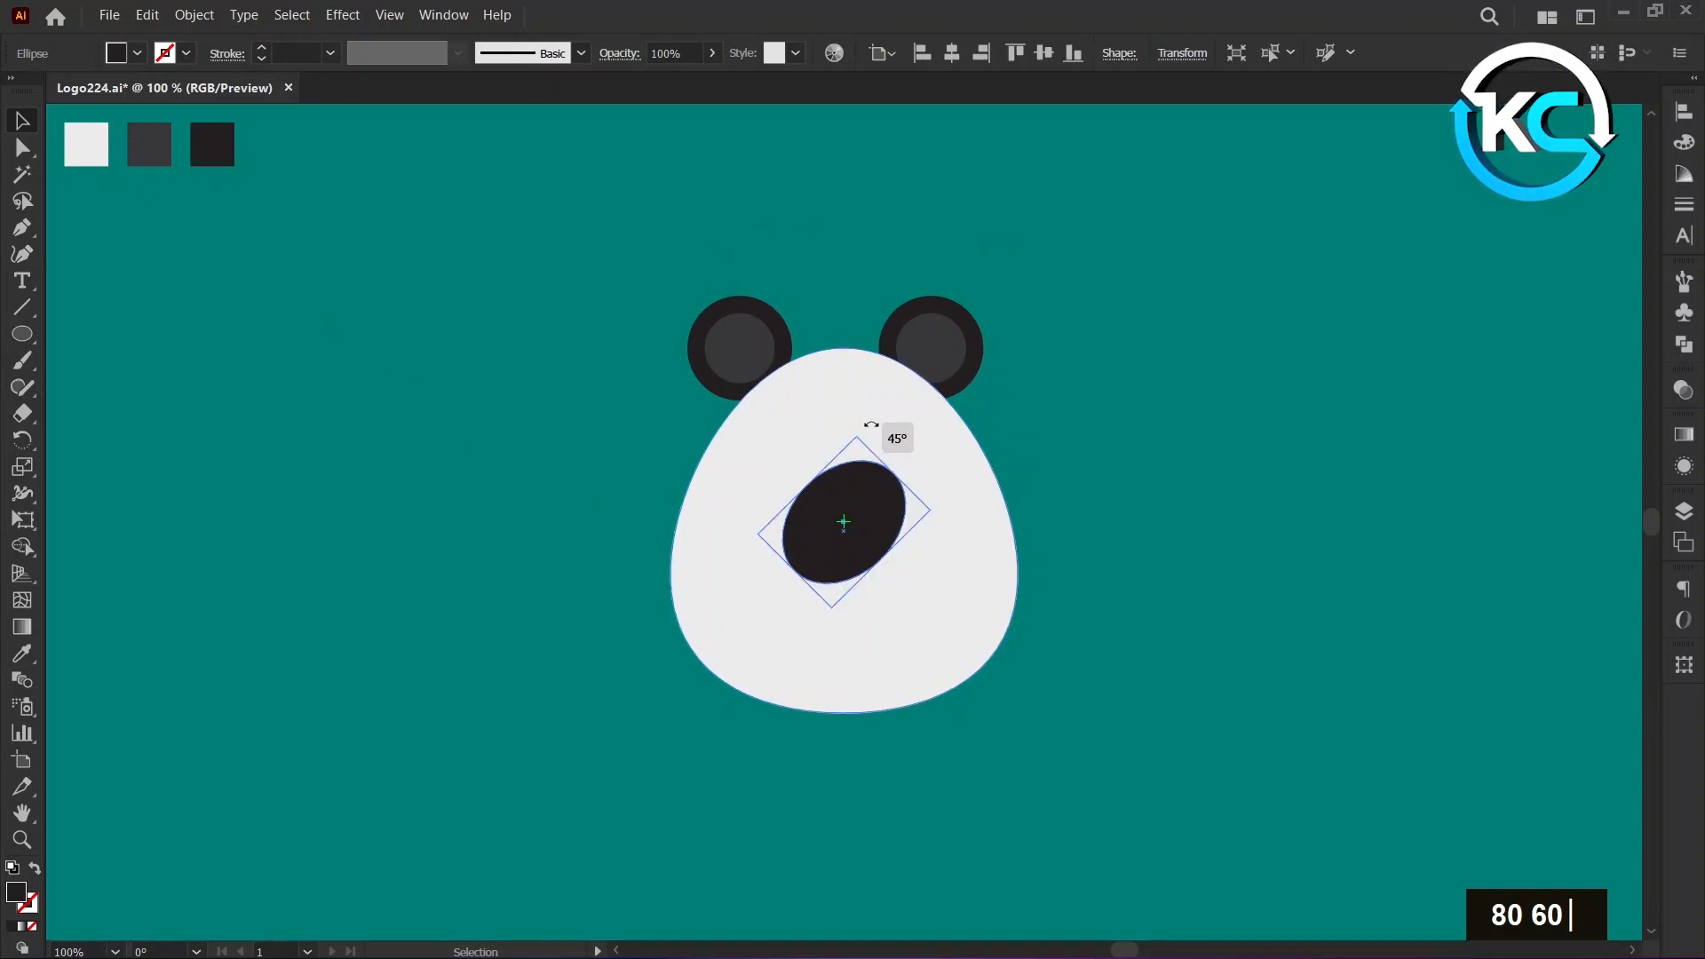
left_click(458, 454)
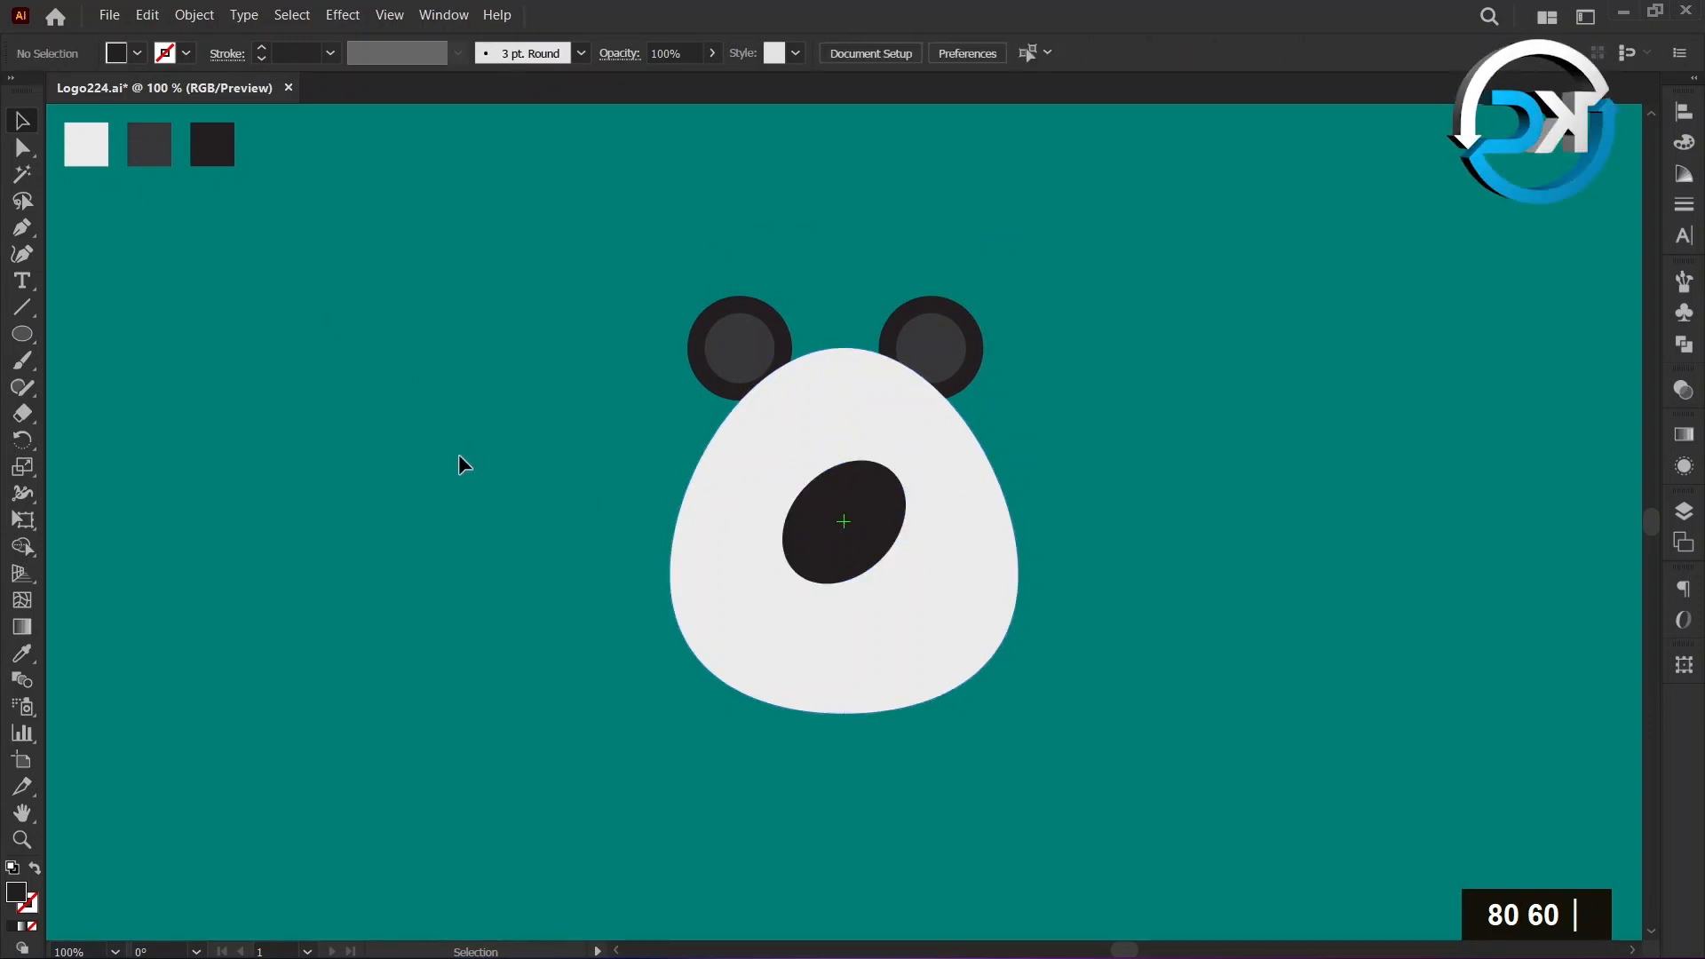
Draw a 20 × 20 px circle in the light grey swatch colour, centred on the artboard's centre mark over the black ellipse.
left_click(23, 655)
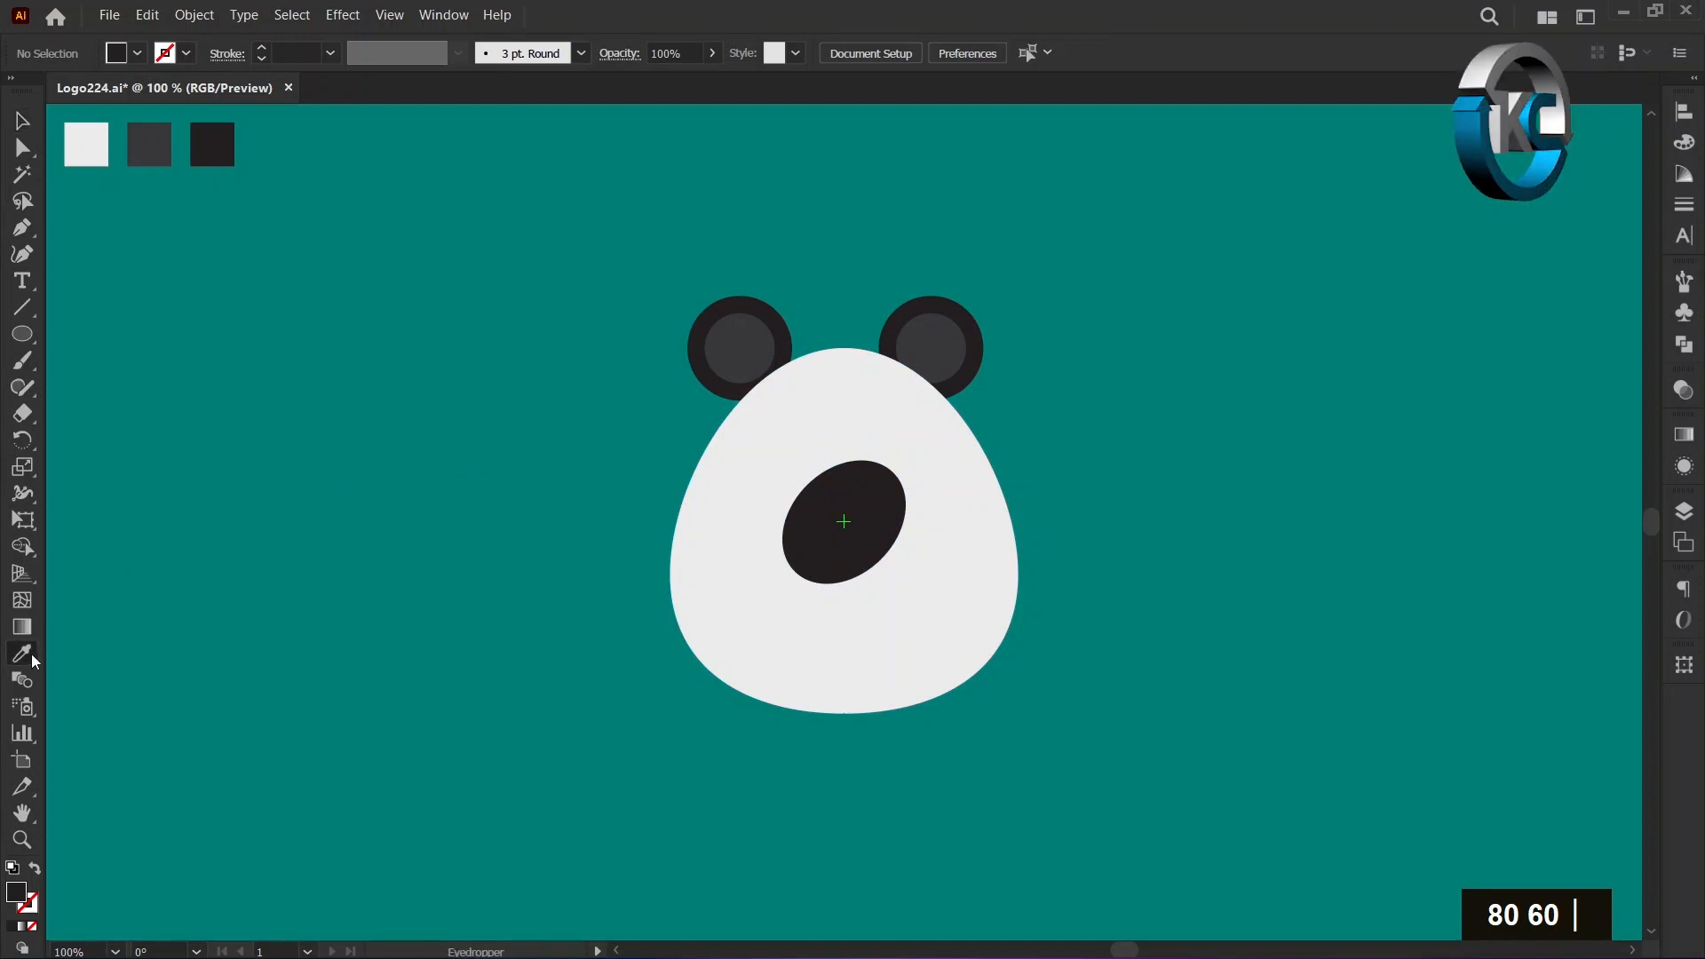
left_click(79, 155)
left_click(24, 121)
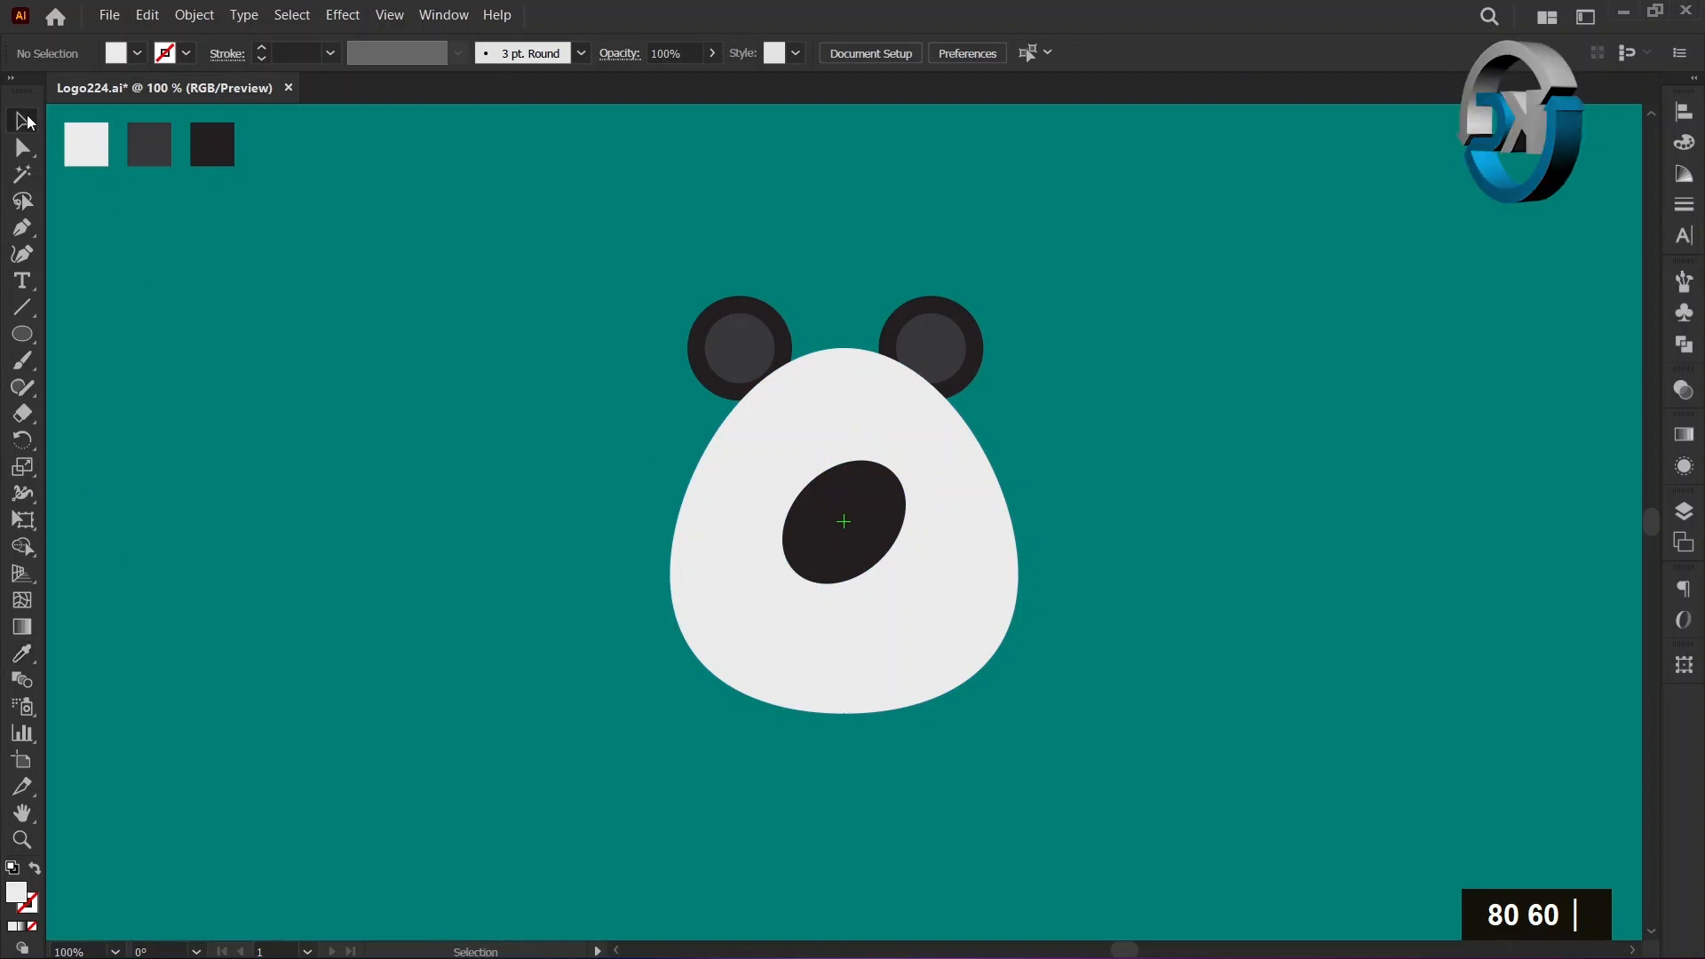
left_click(35, 333)
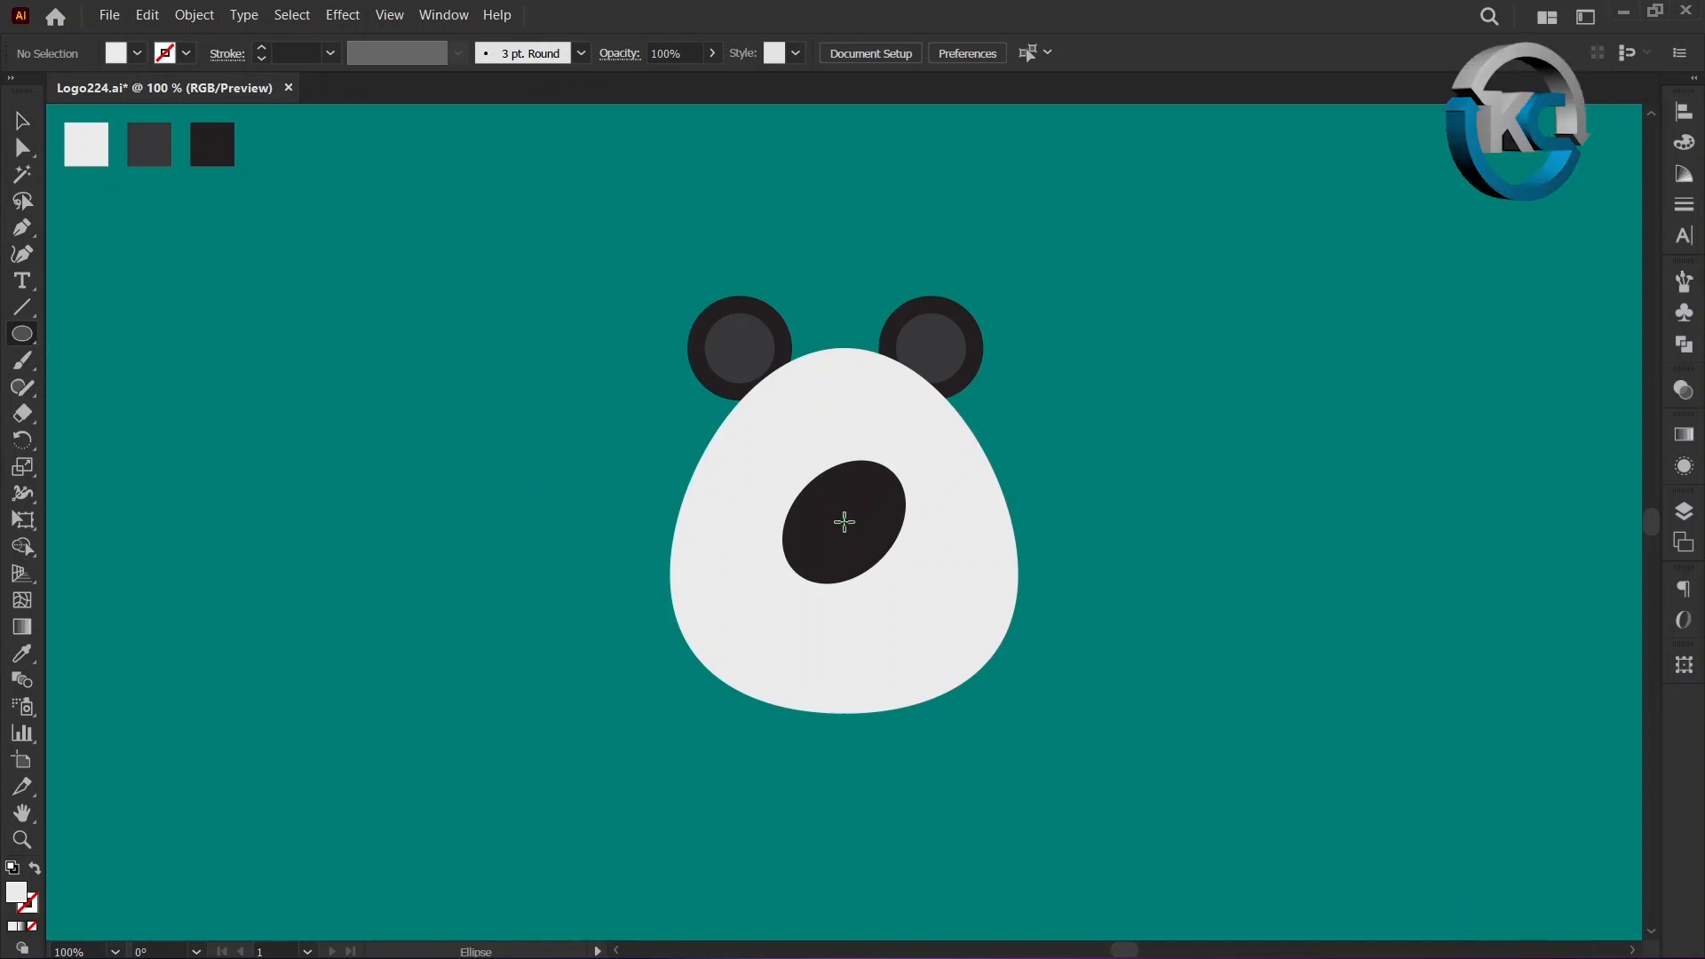
key("alt")
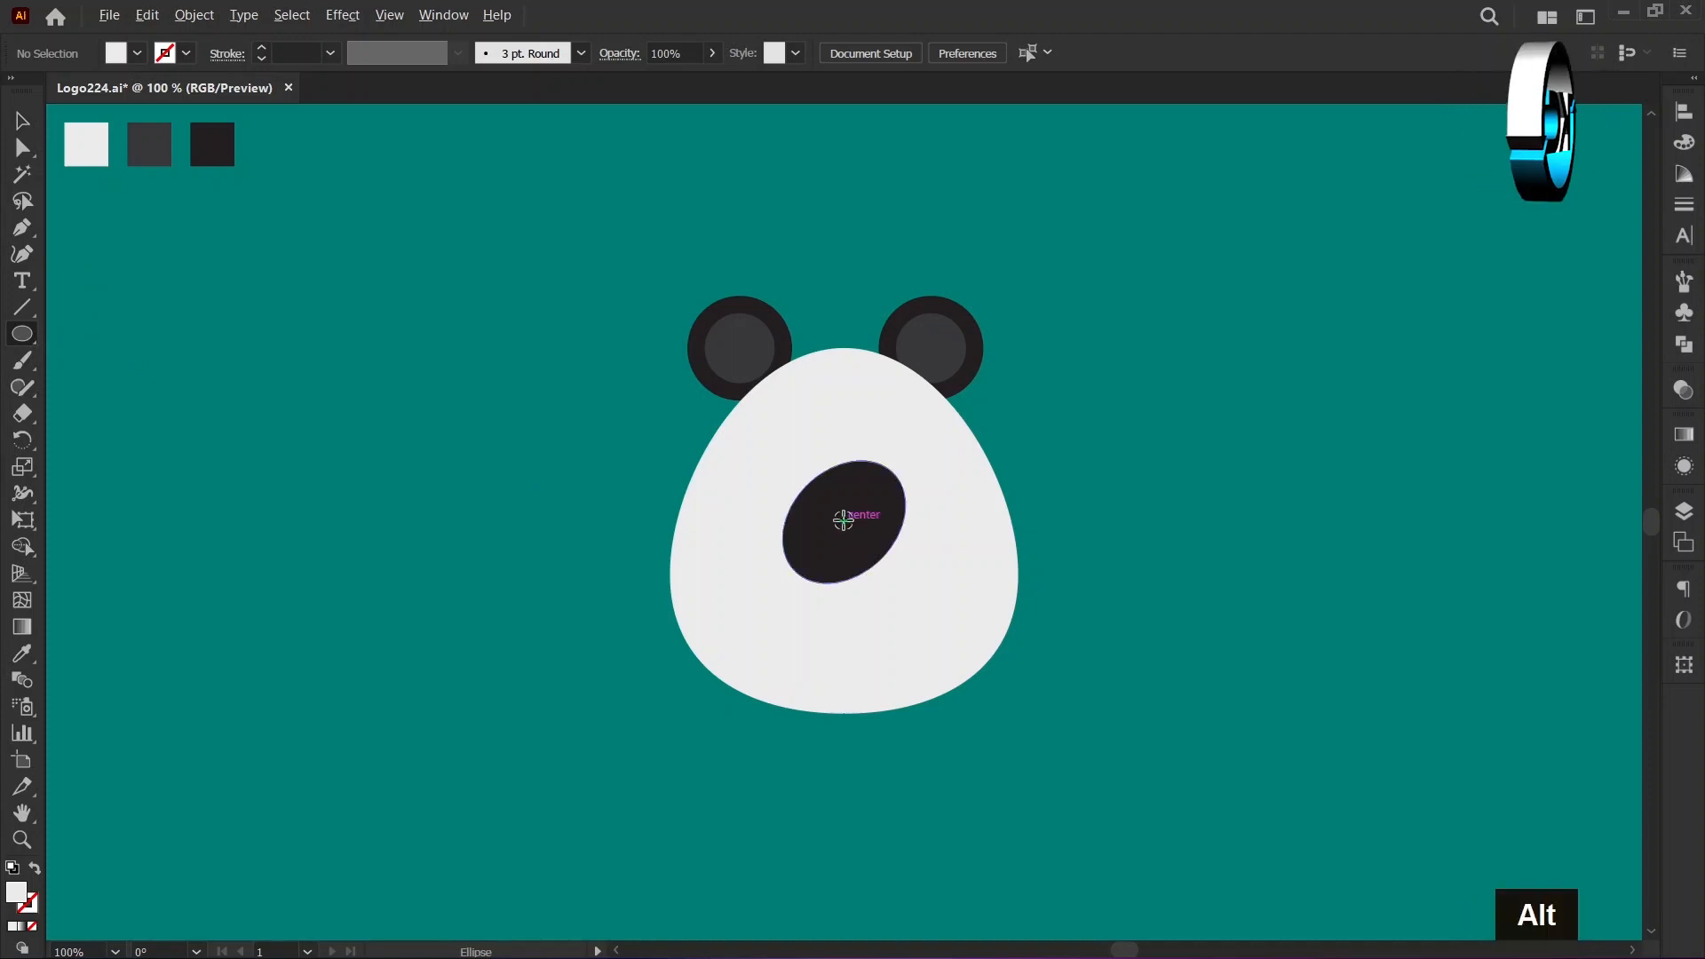
left_click(843, 521, "alt")
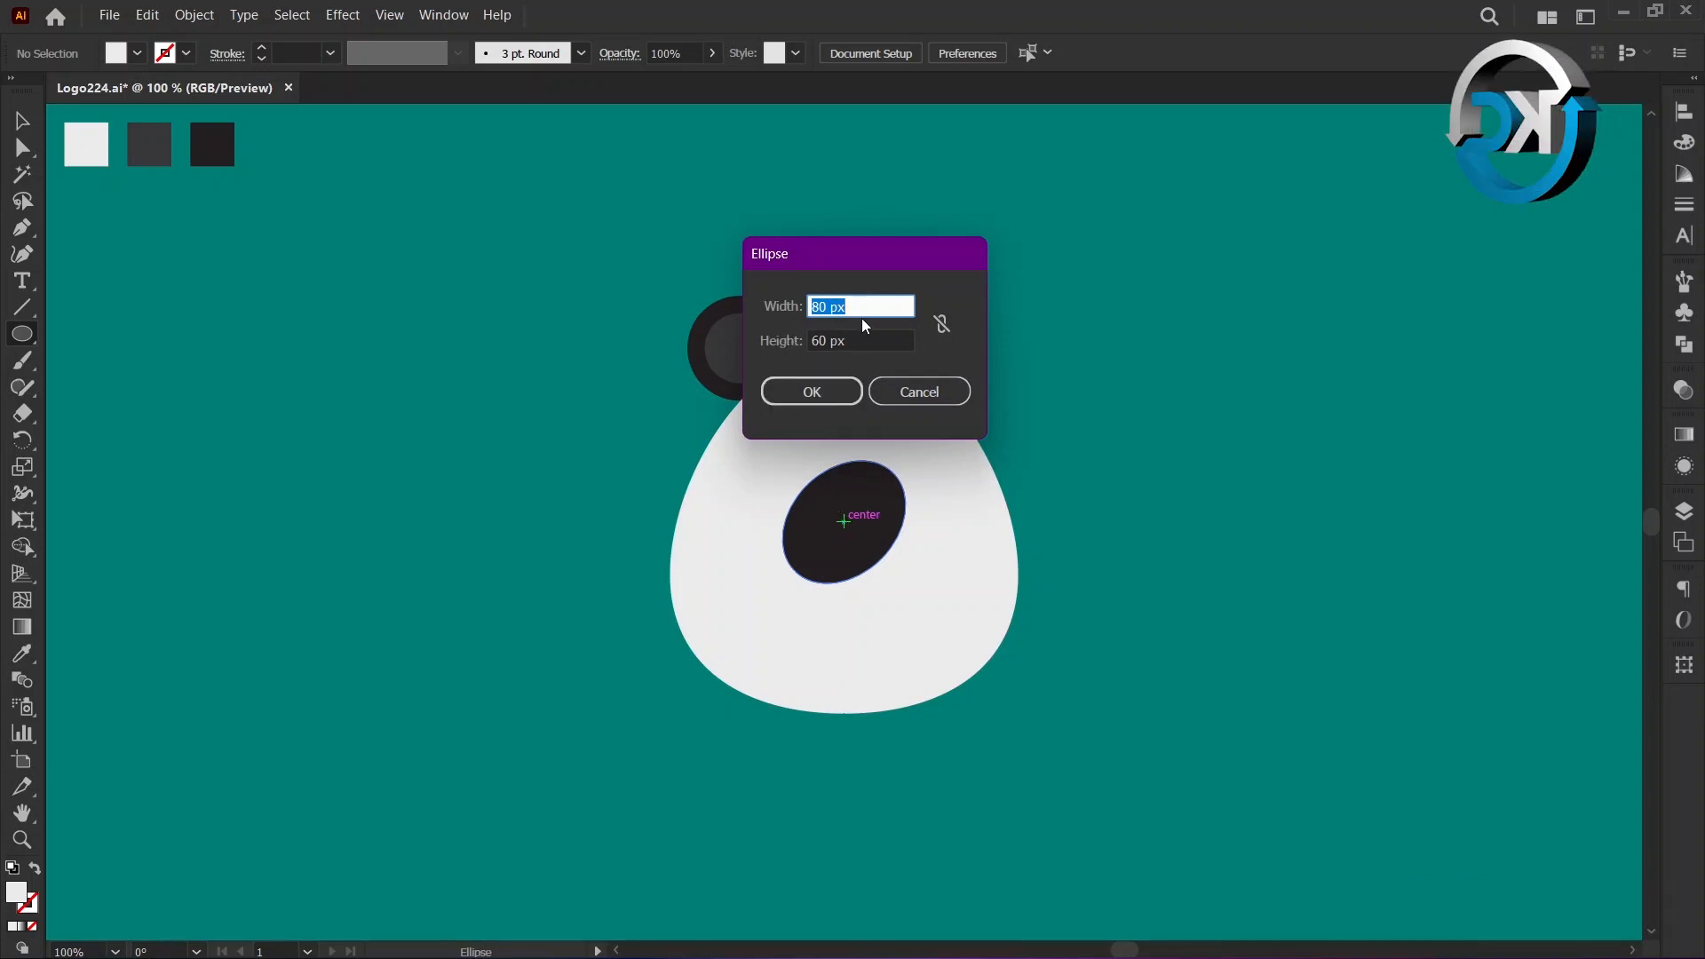
type("20")
key("Tab")
type("20")
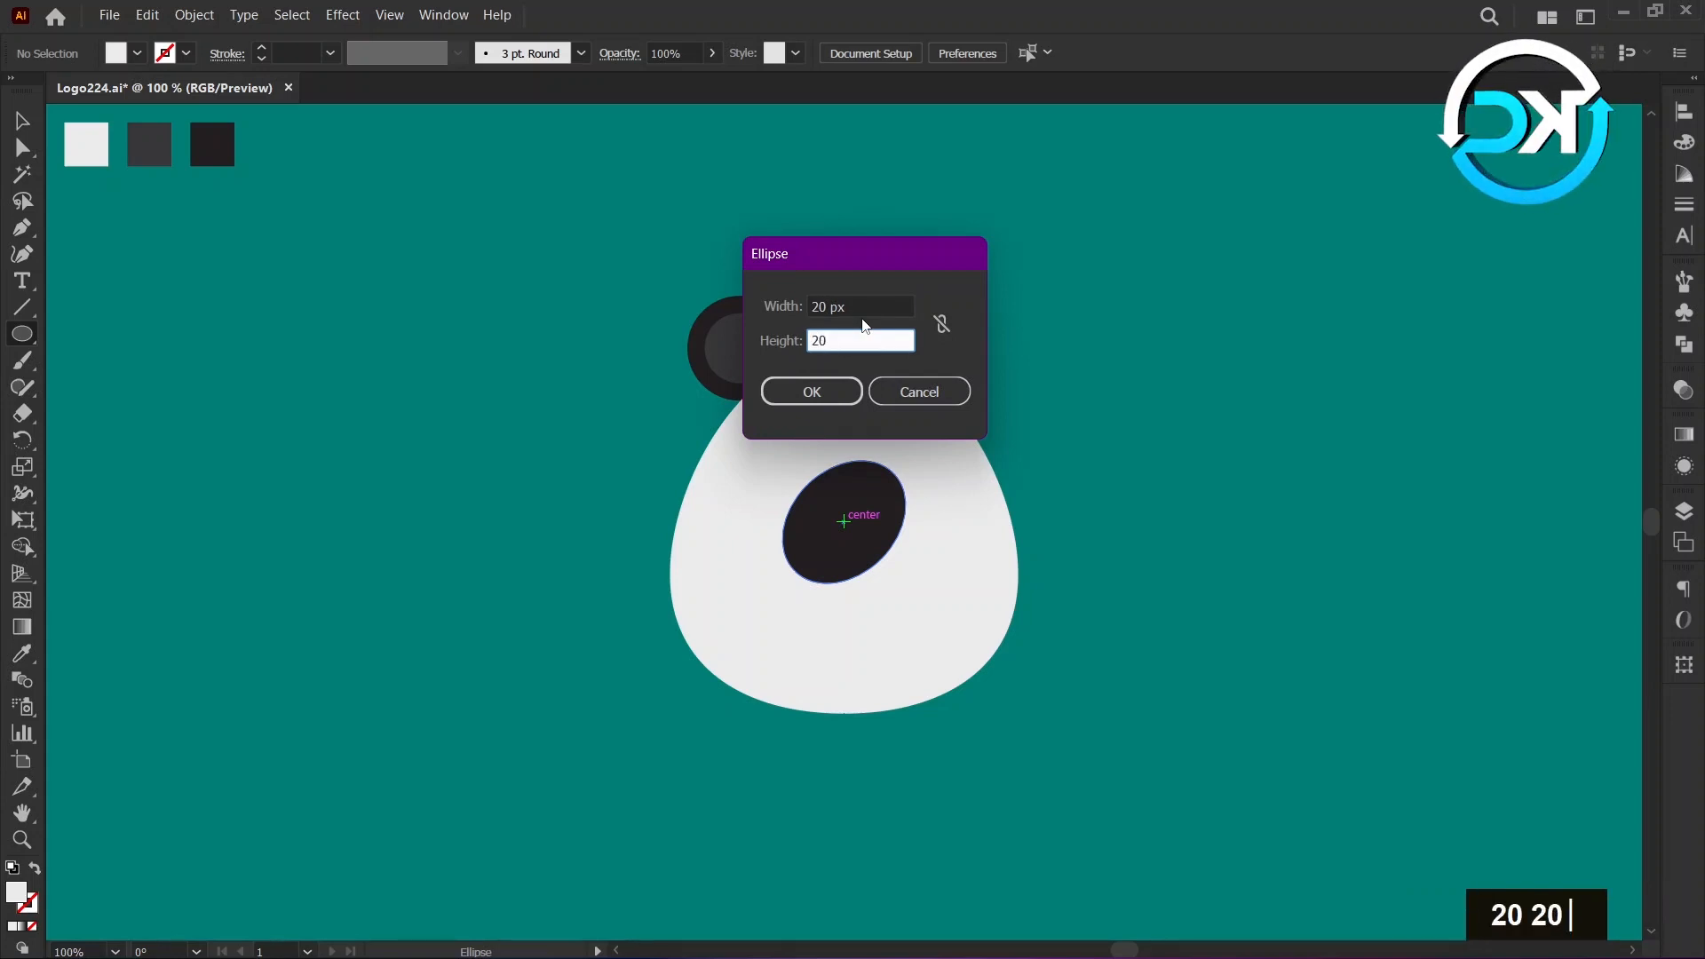
left_click(838, 380)
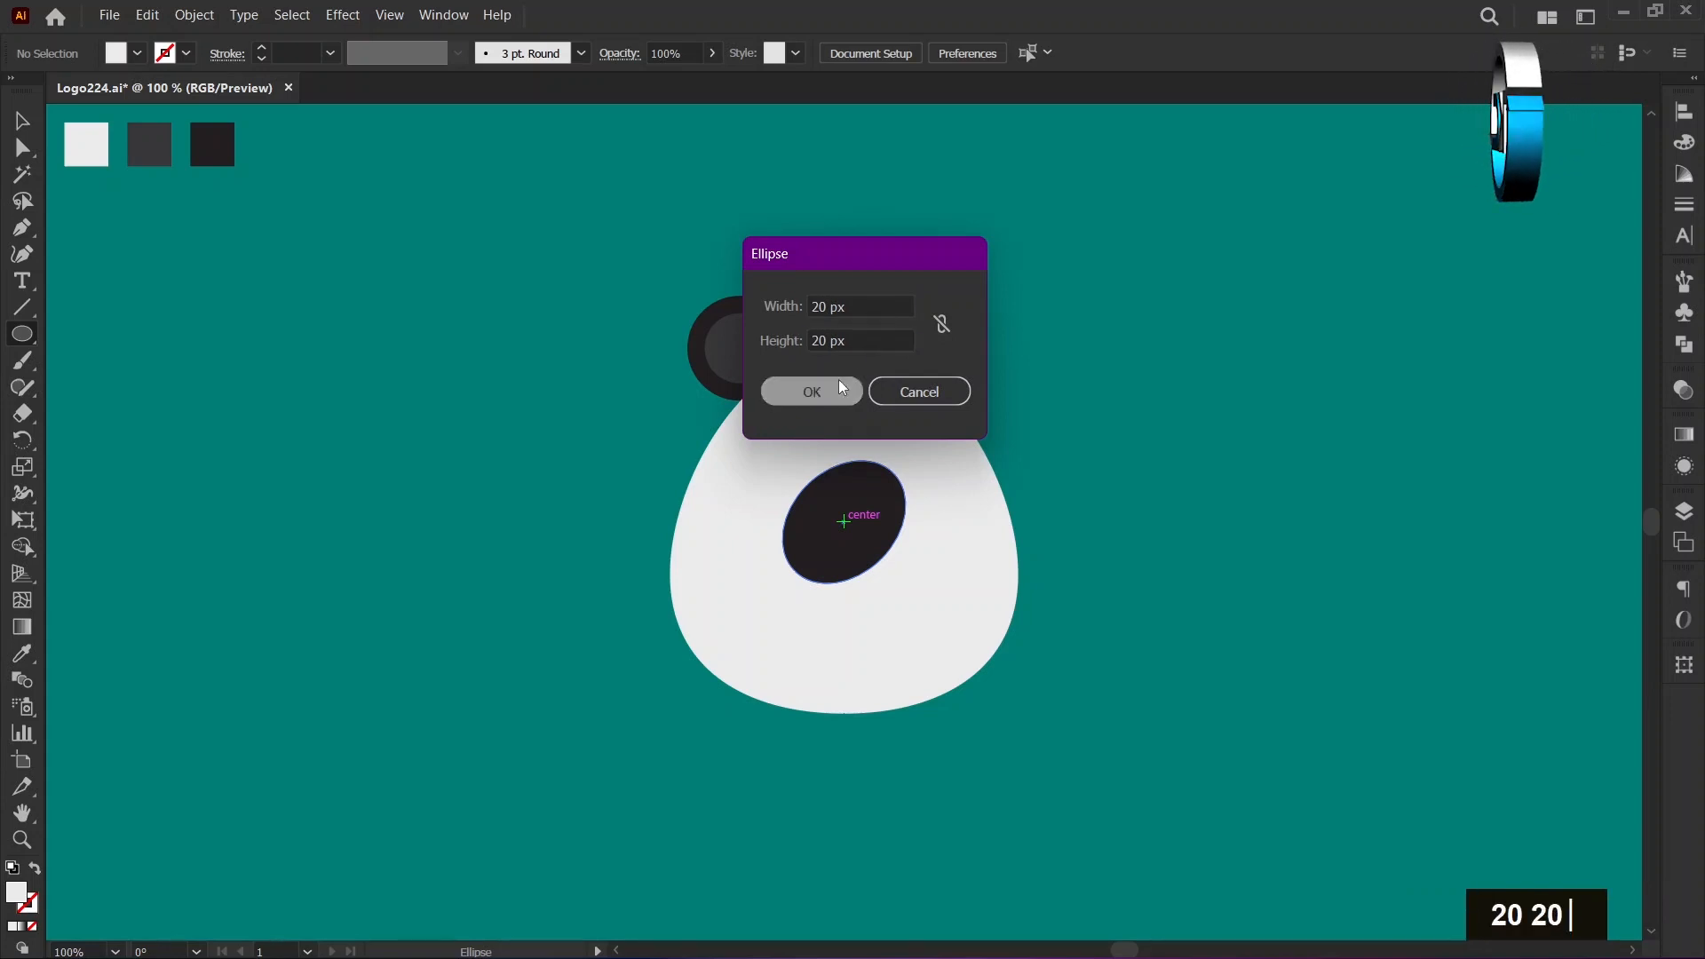
left_click(14, 130)
left_click(103, 243)
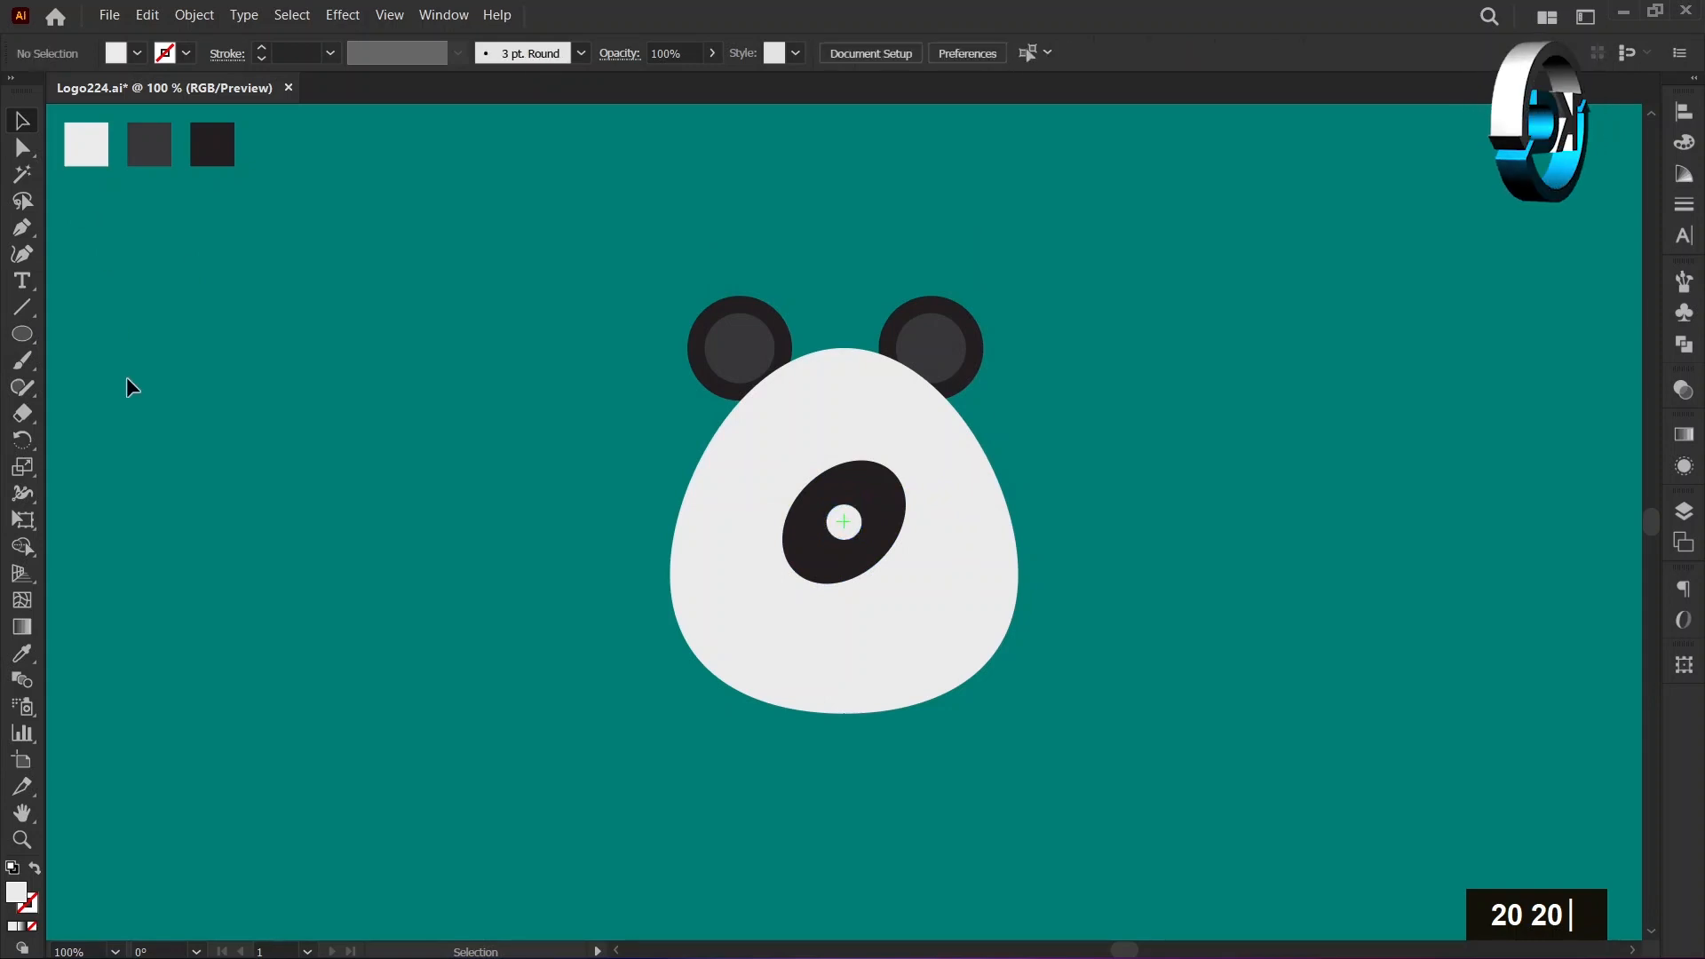
Draw a 10 × 10 px circle in the darkest swatch colour at the centre of the small light grey circle.
left_click(24, 653)
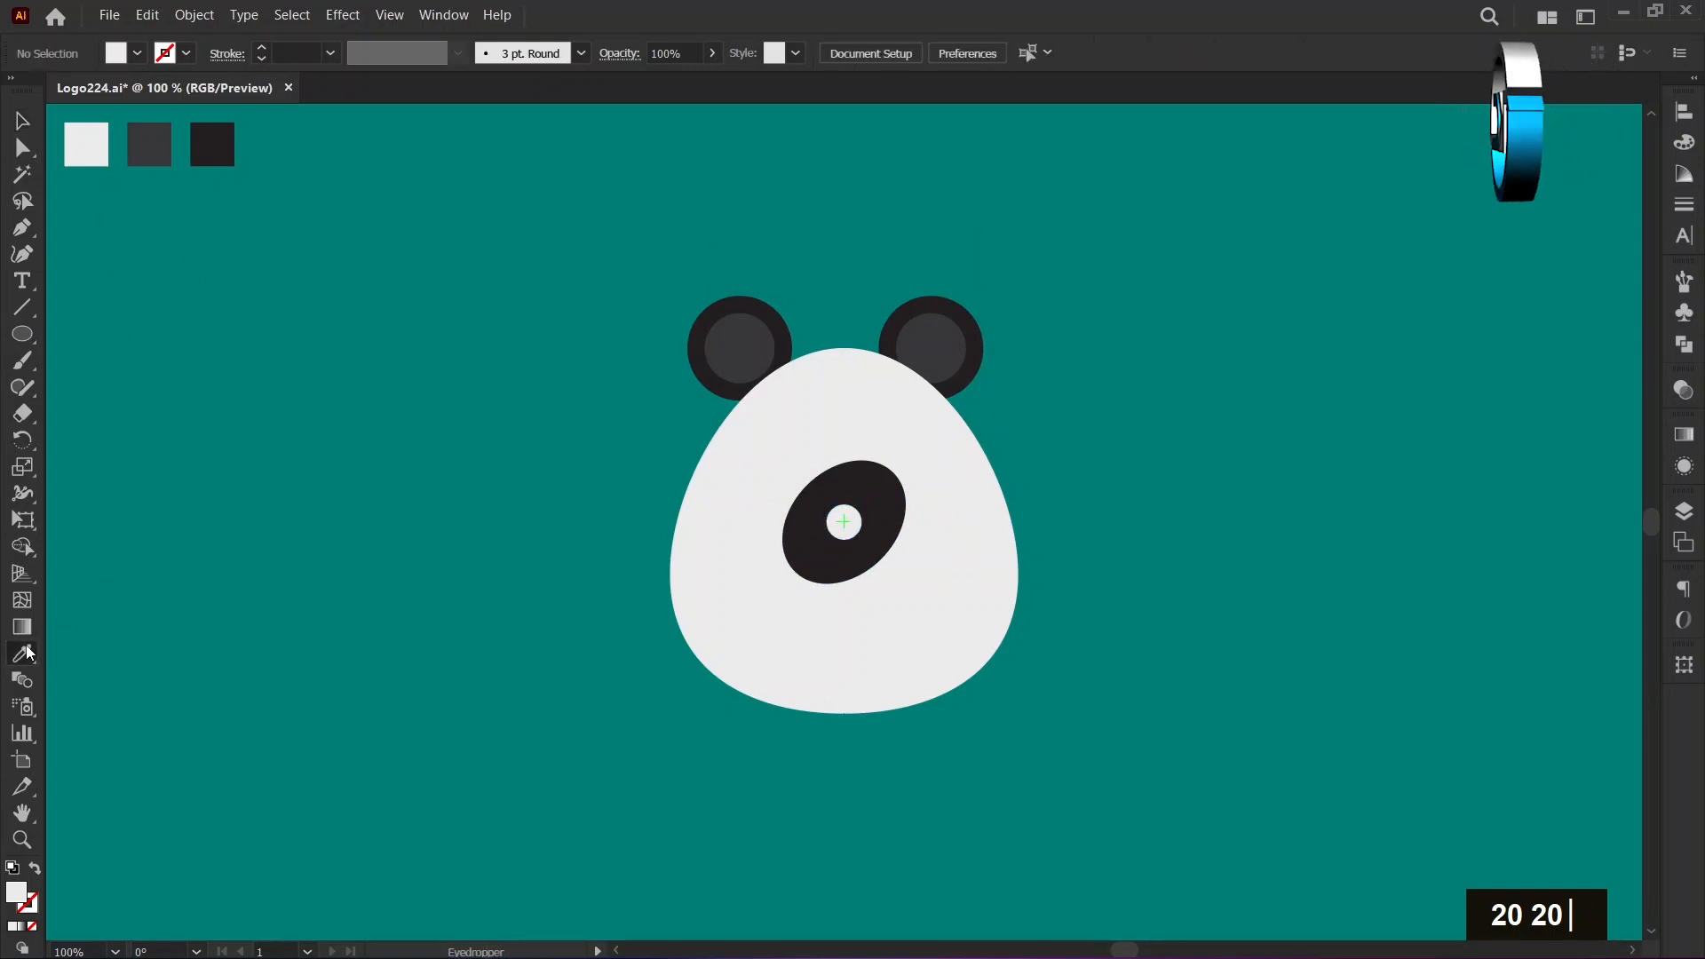
left_click(214, 140)
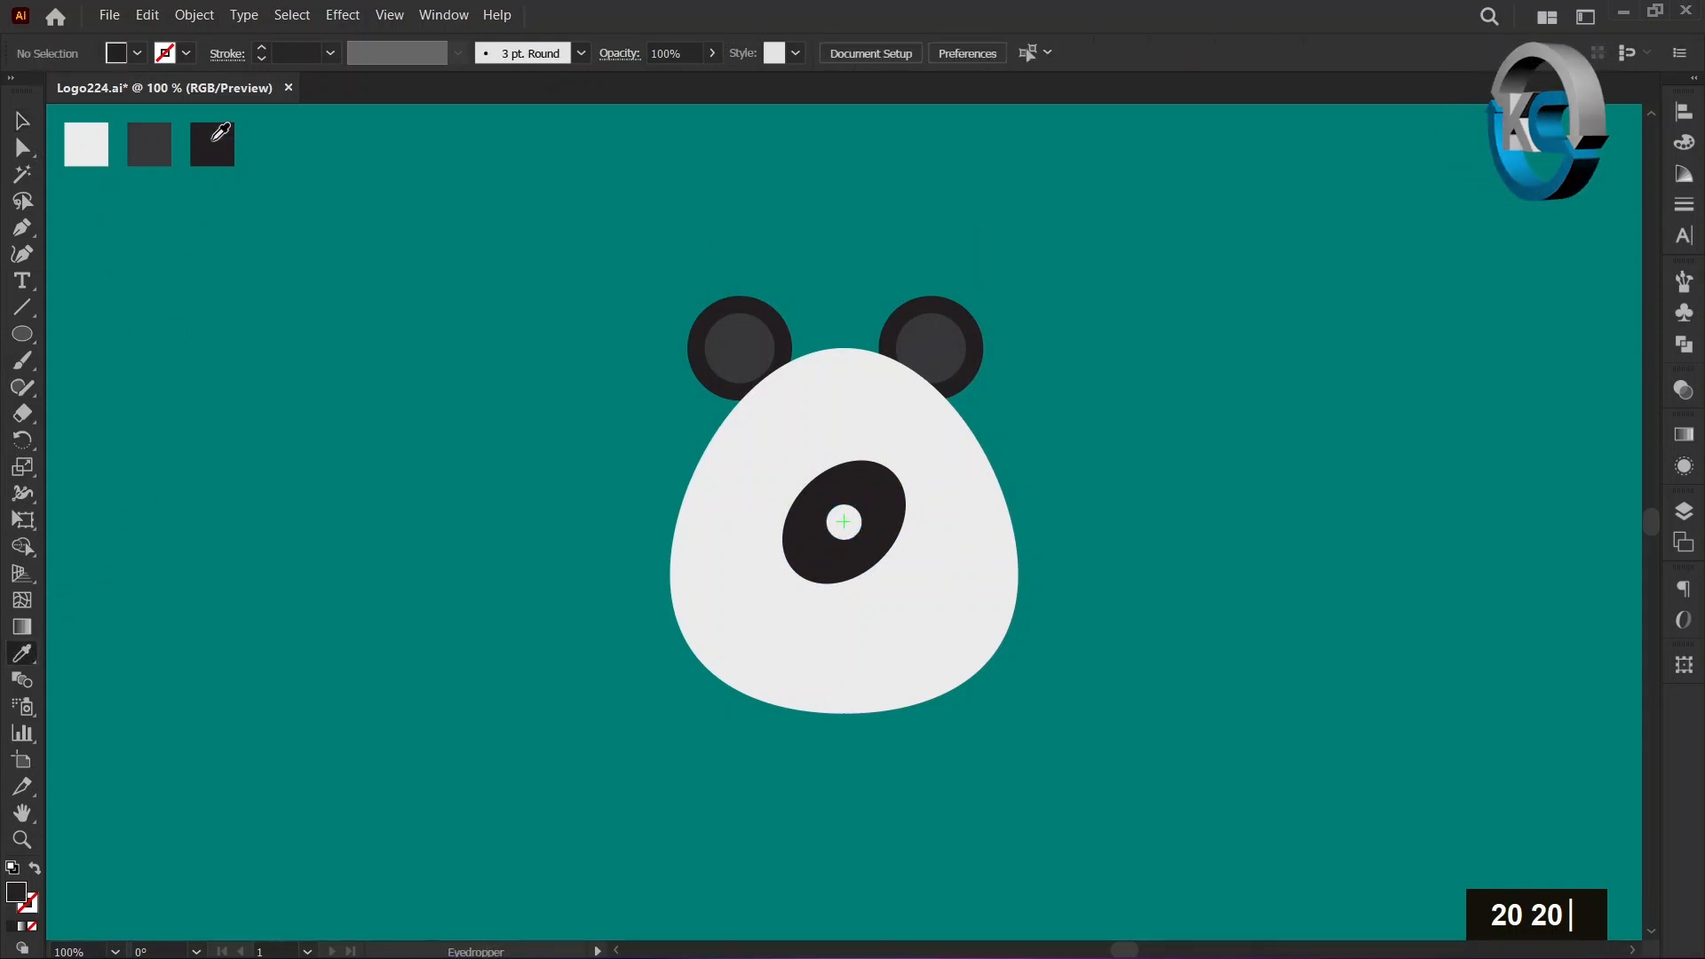
left_click(24, 126)
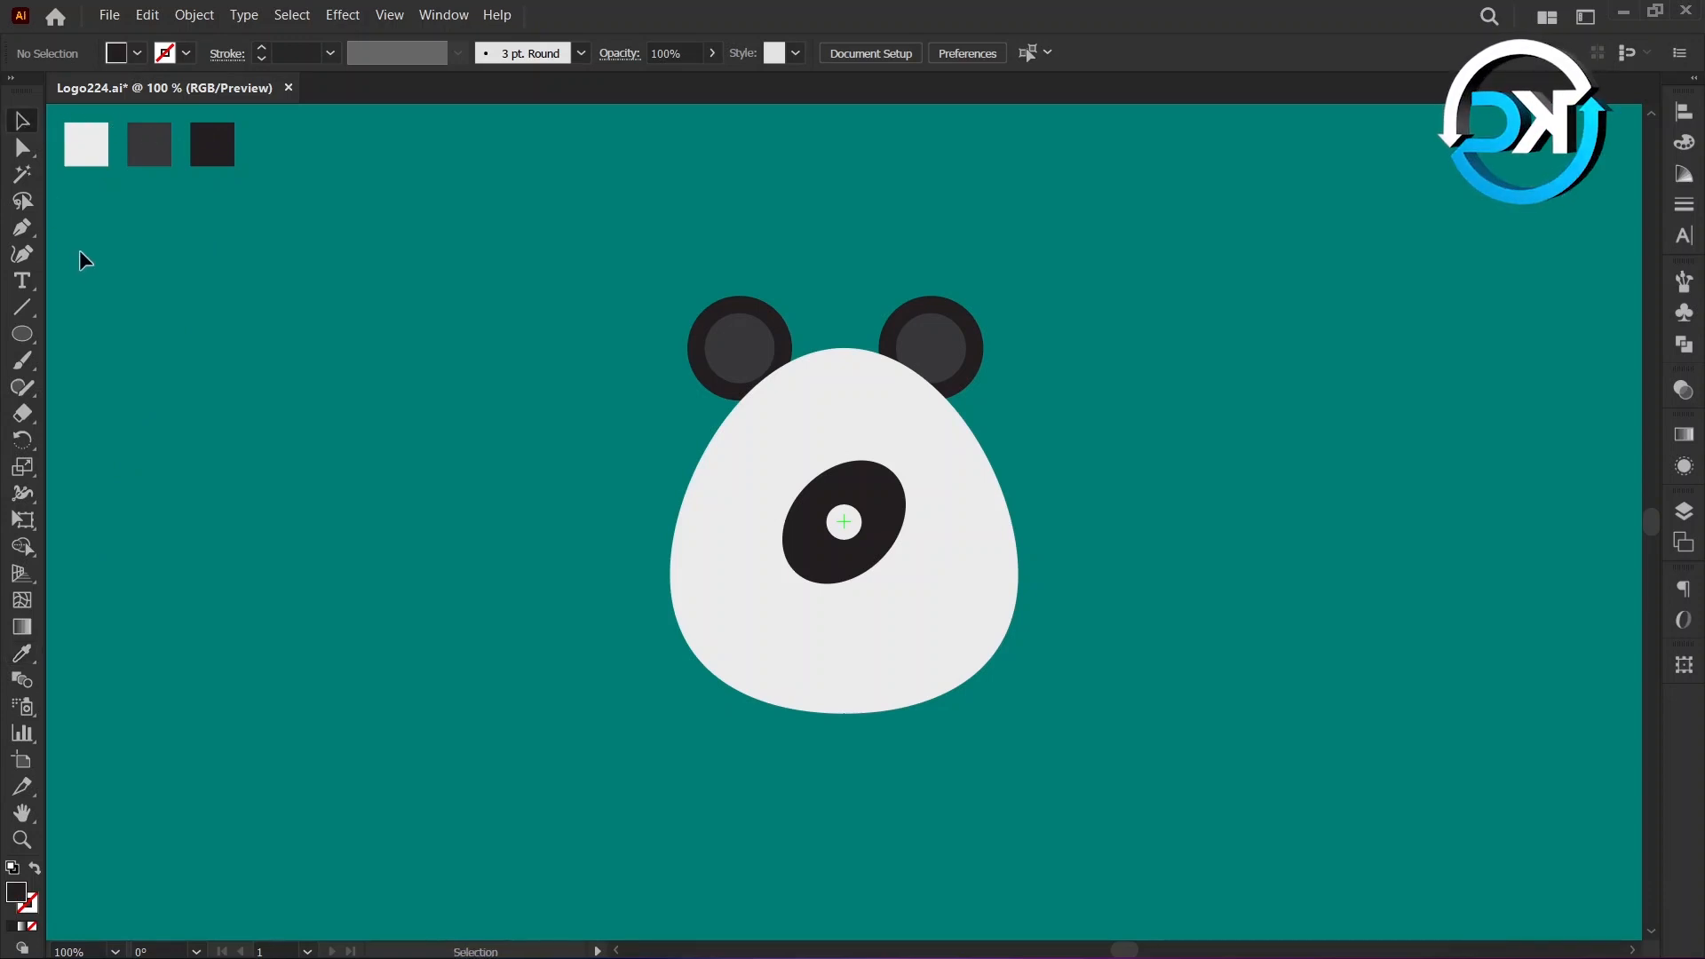
left_click(22, 334)
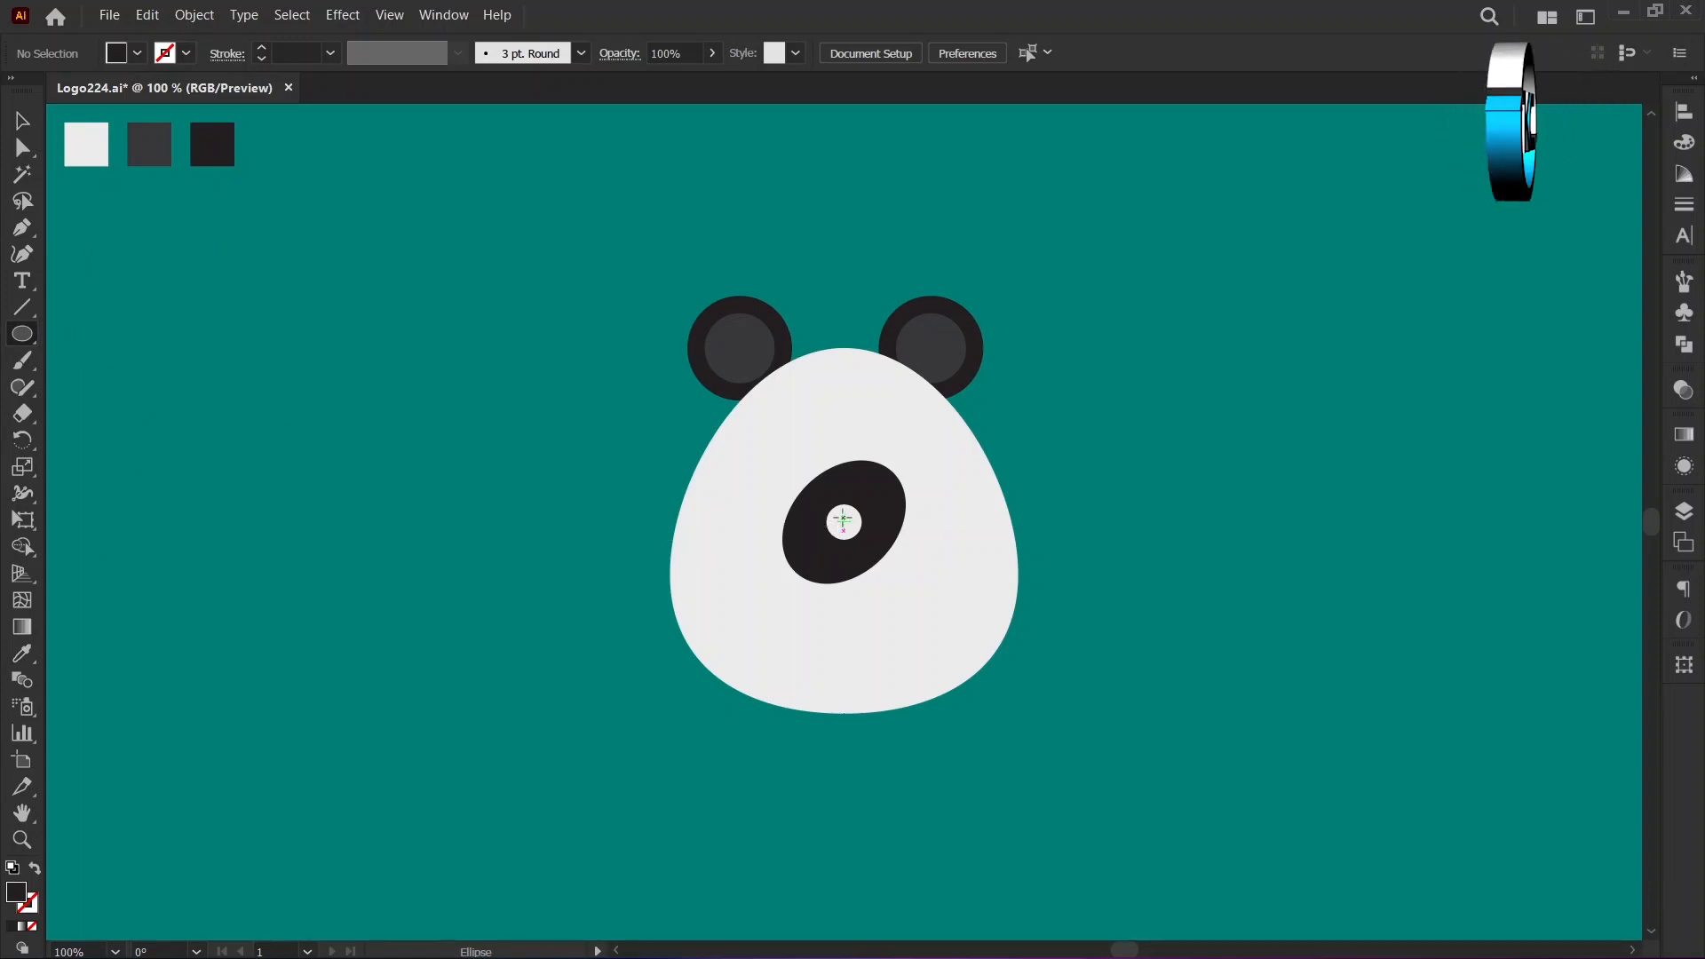
key("alt")
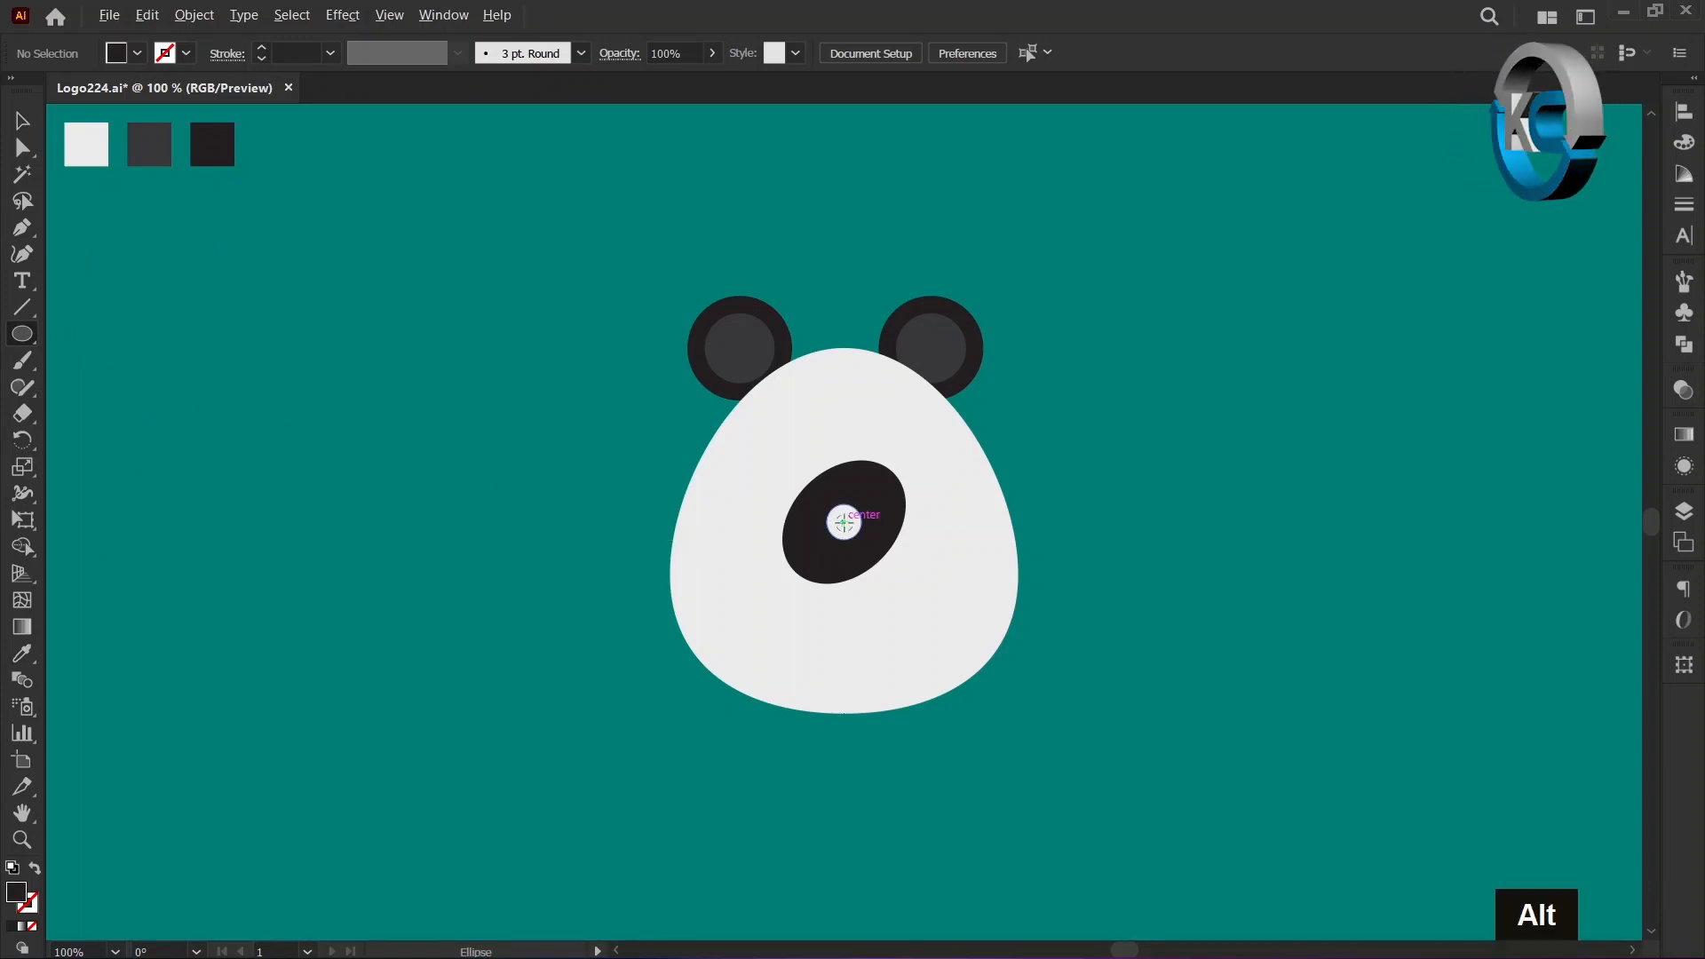
left_click(843, 522, "alt")
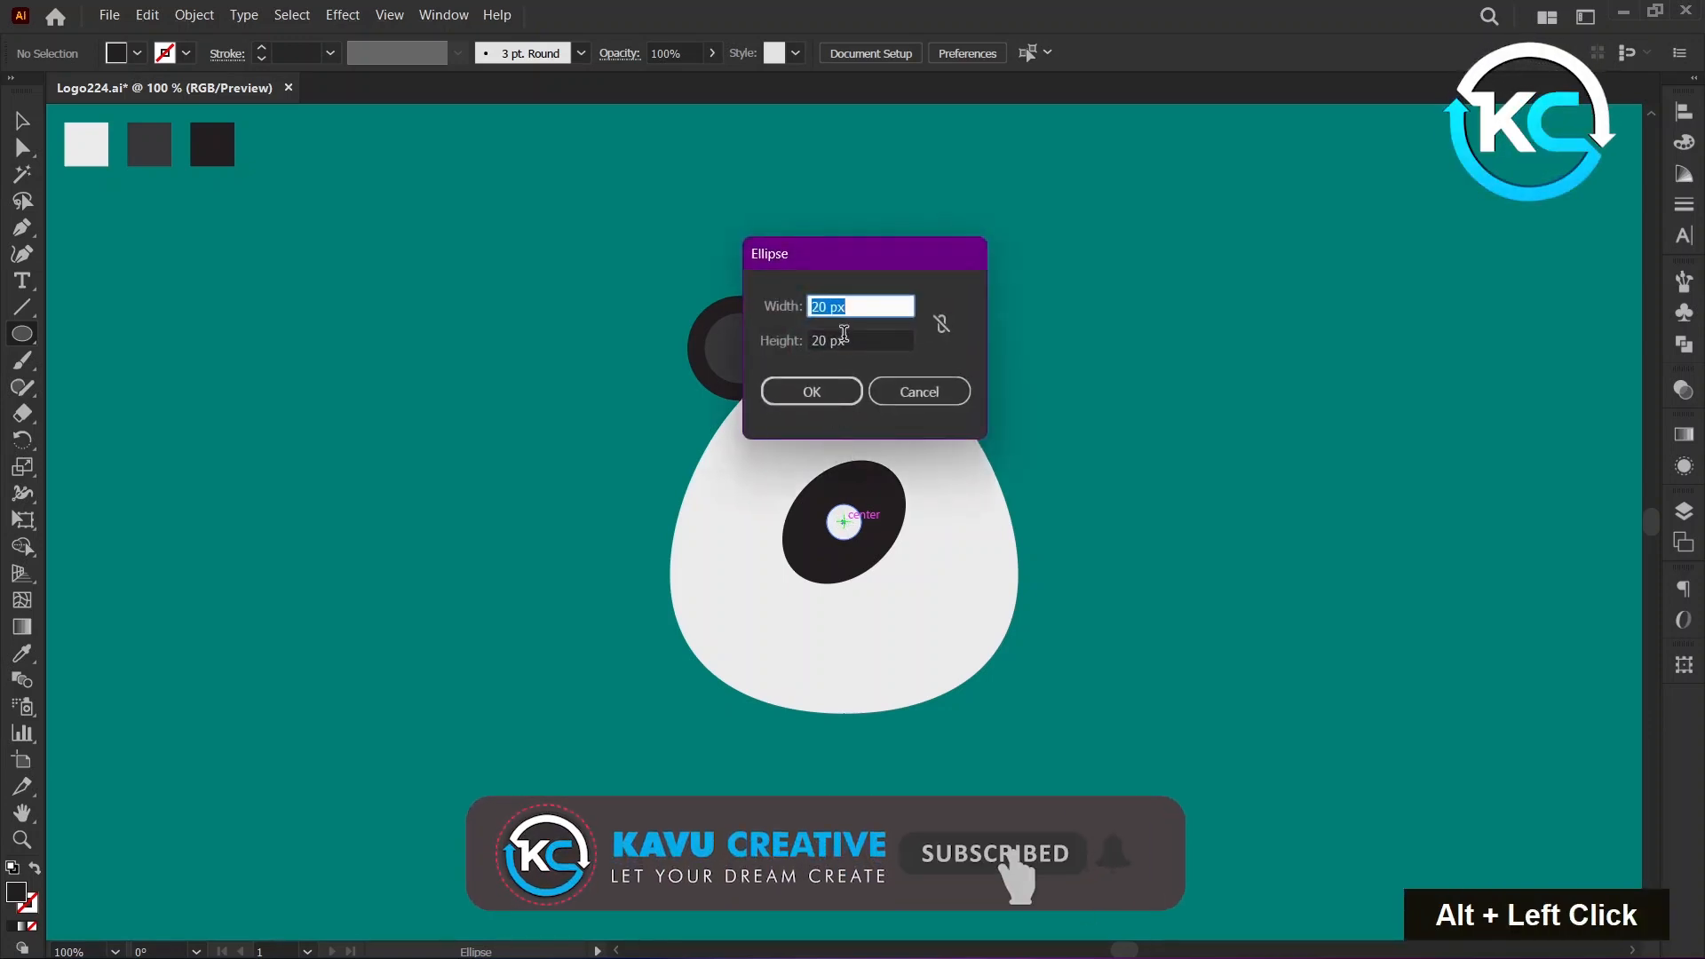
type("10")
key("Tab")
type("1")
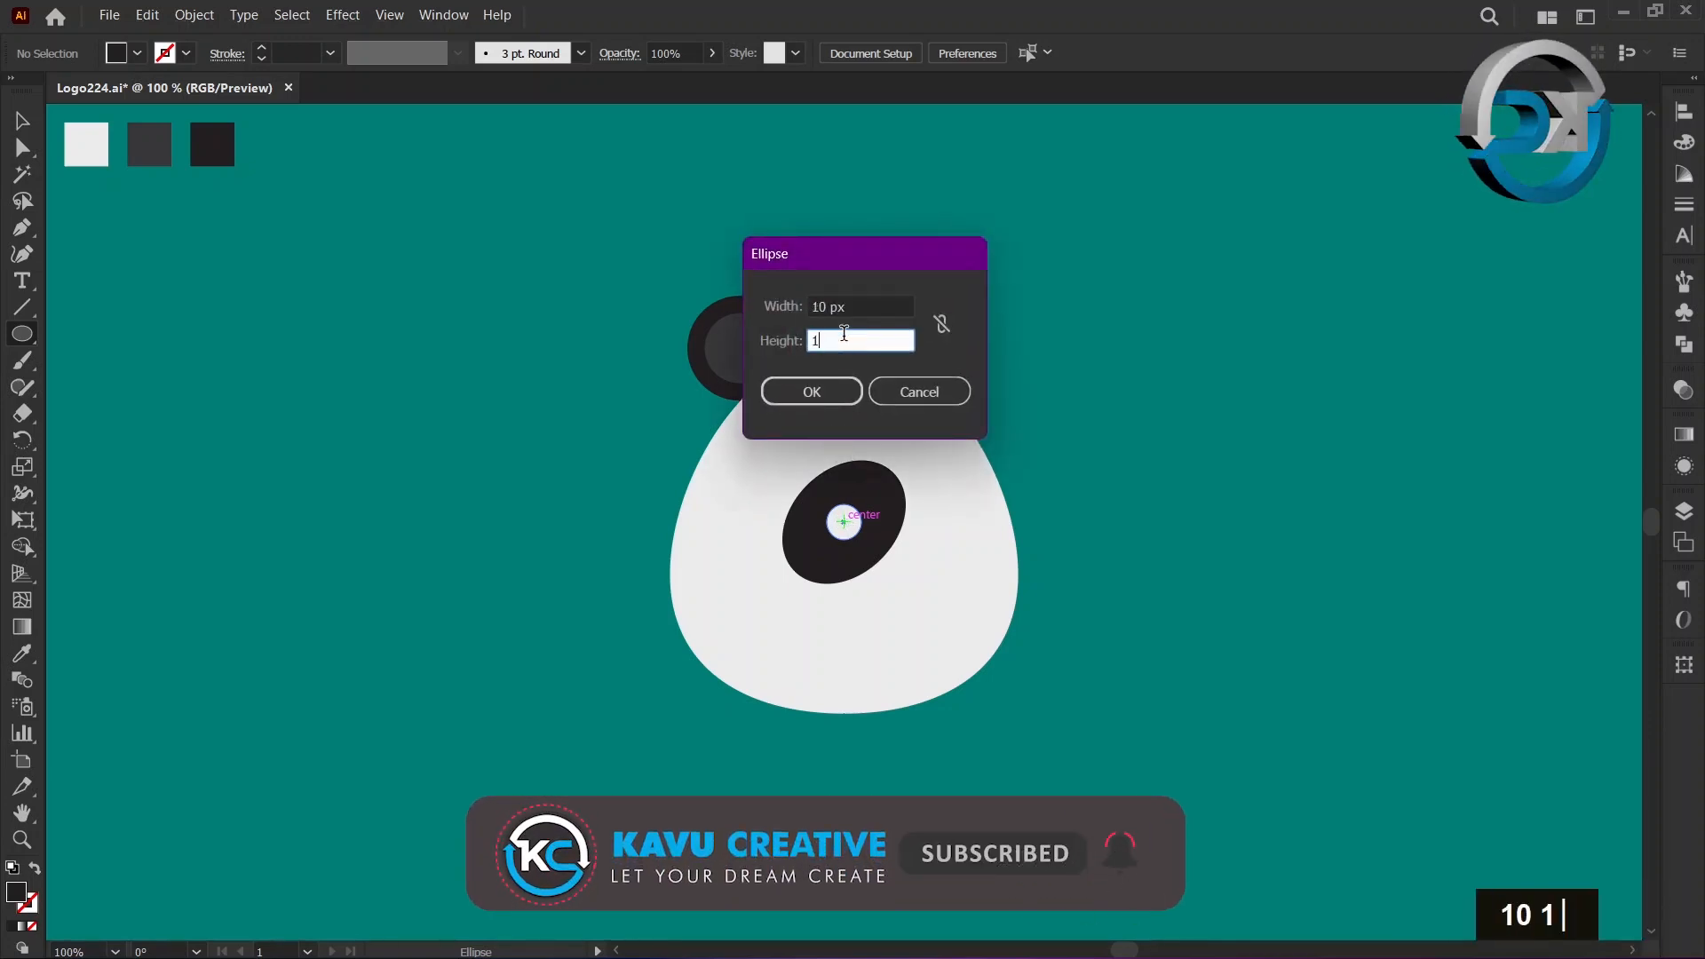
type("0")
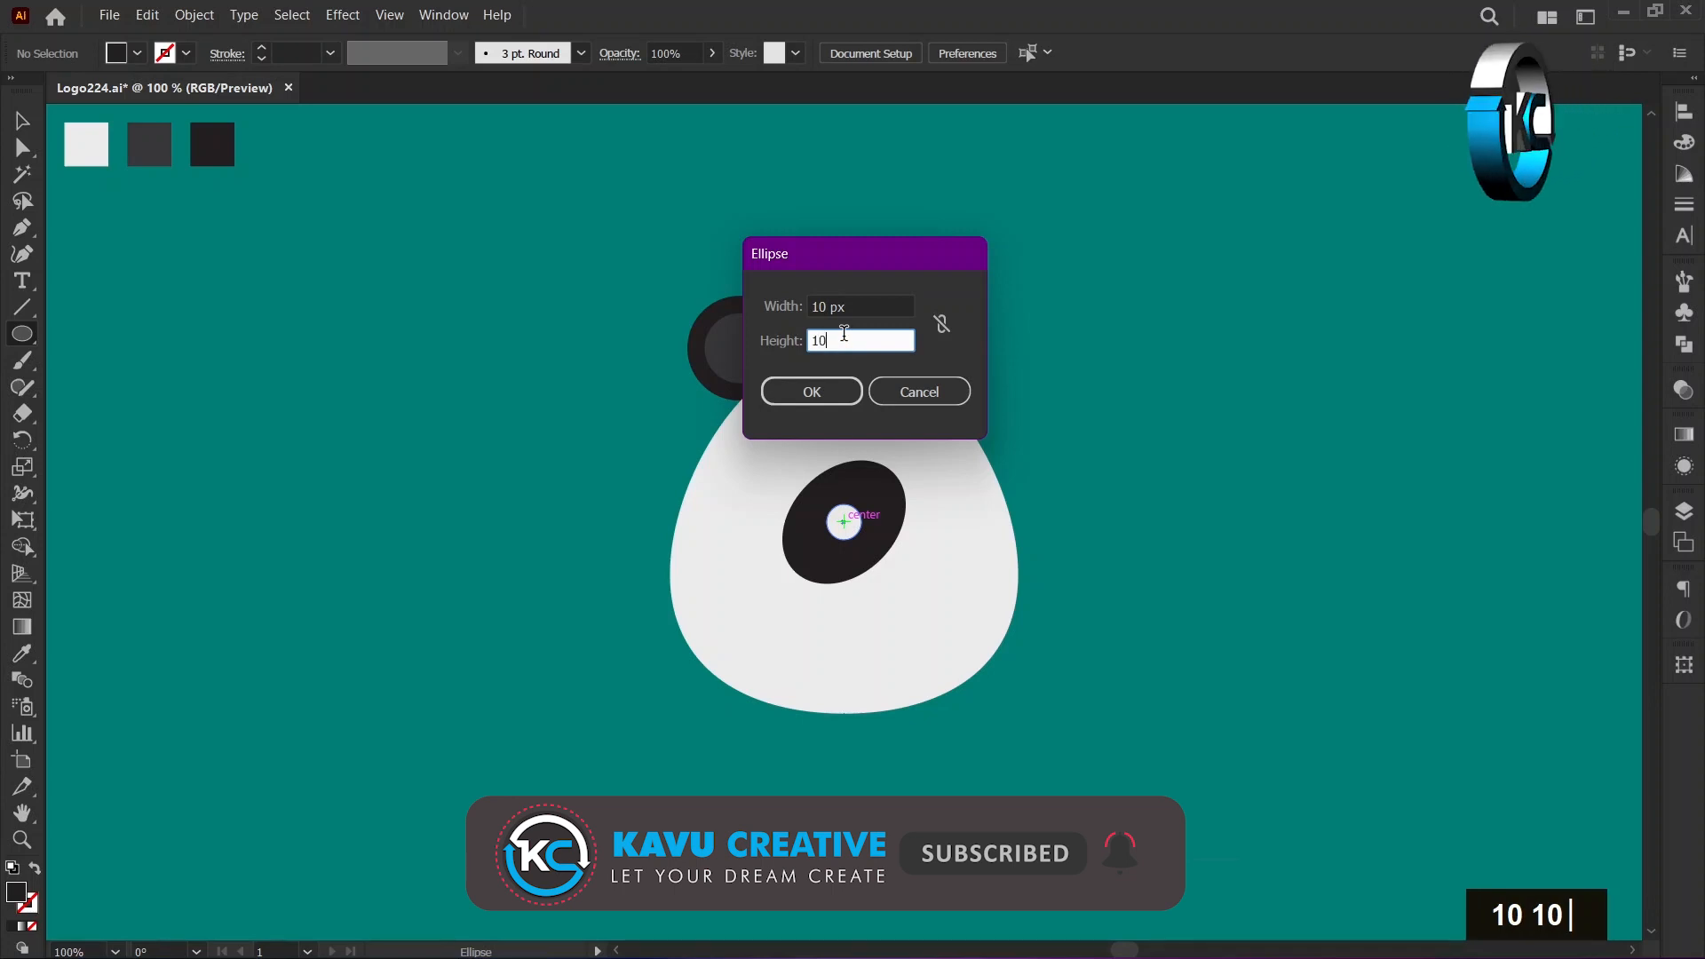
left_click(848, 399)
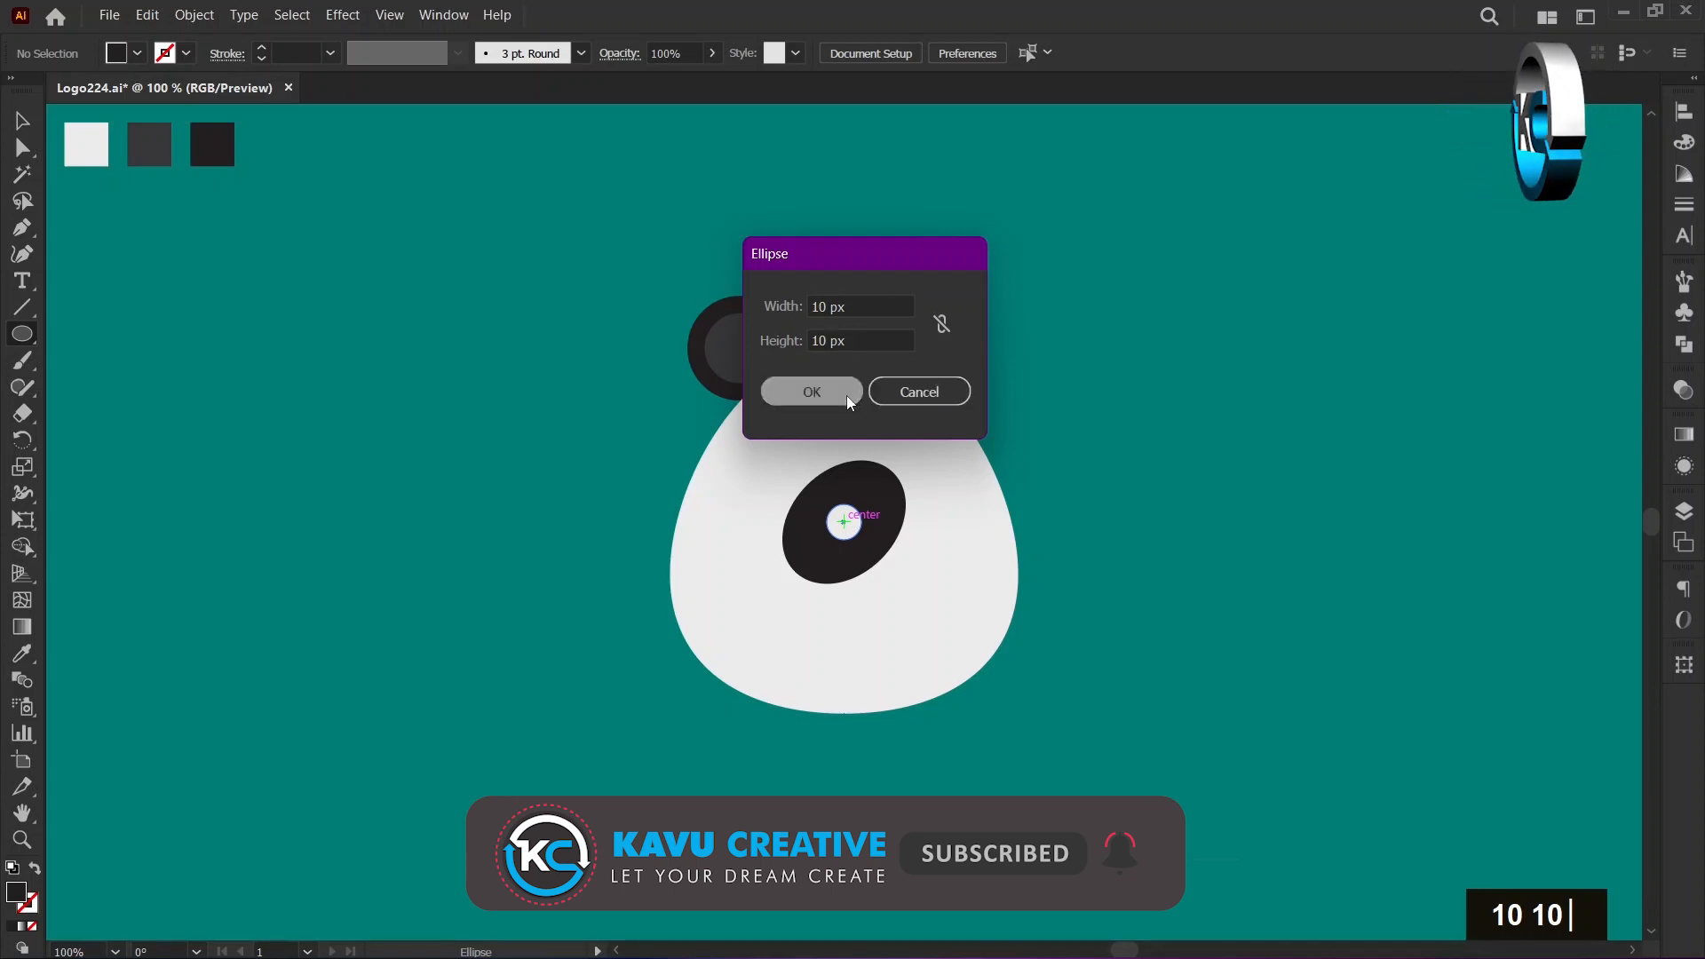
left_click(848, 399)
Move the two small concentric circles together diagonally down and right within the black ellipse.
left_click(21, 123)
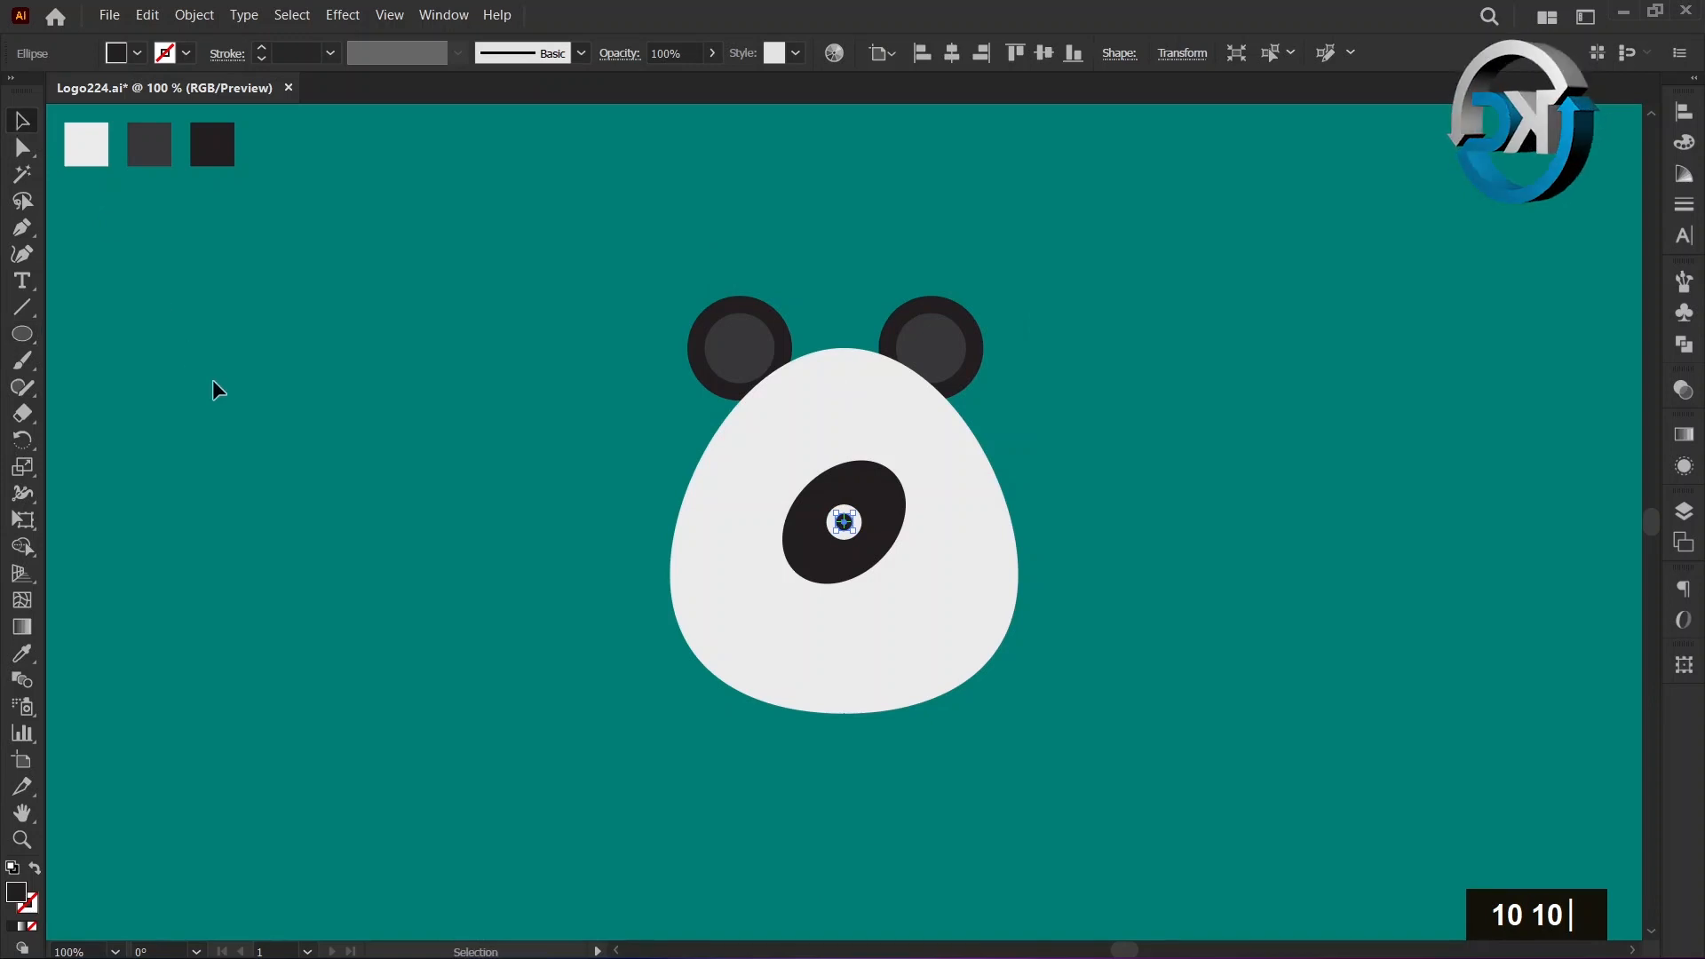
left_click(855, 531, "shift")
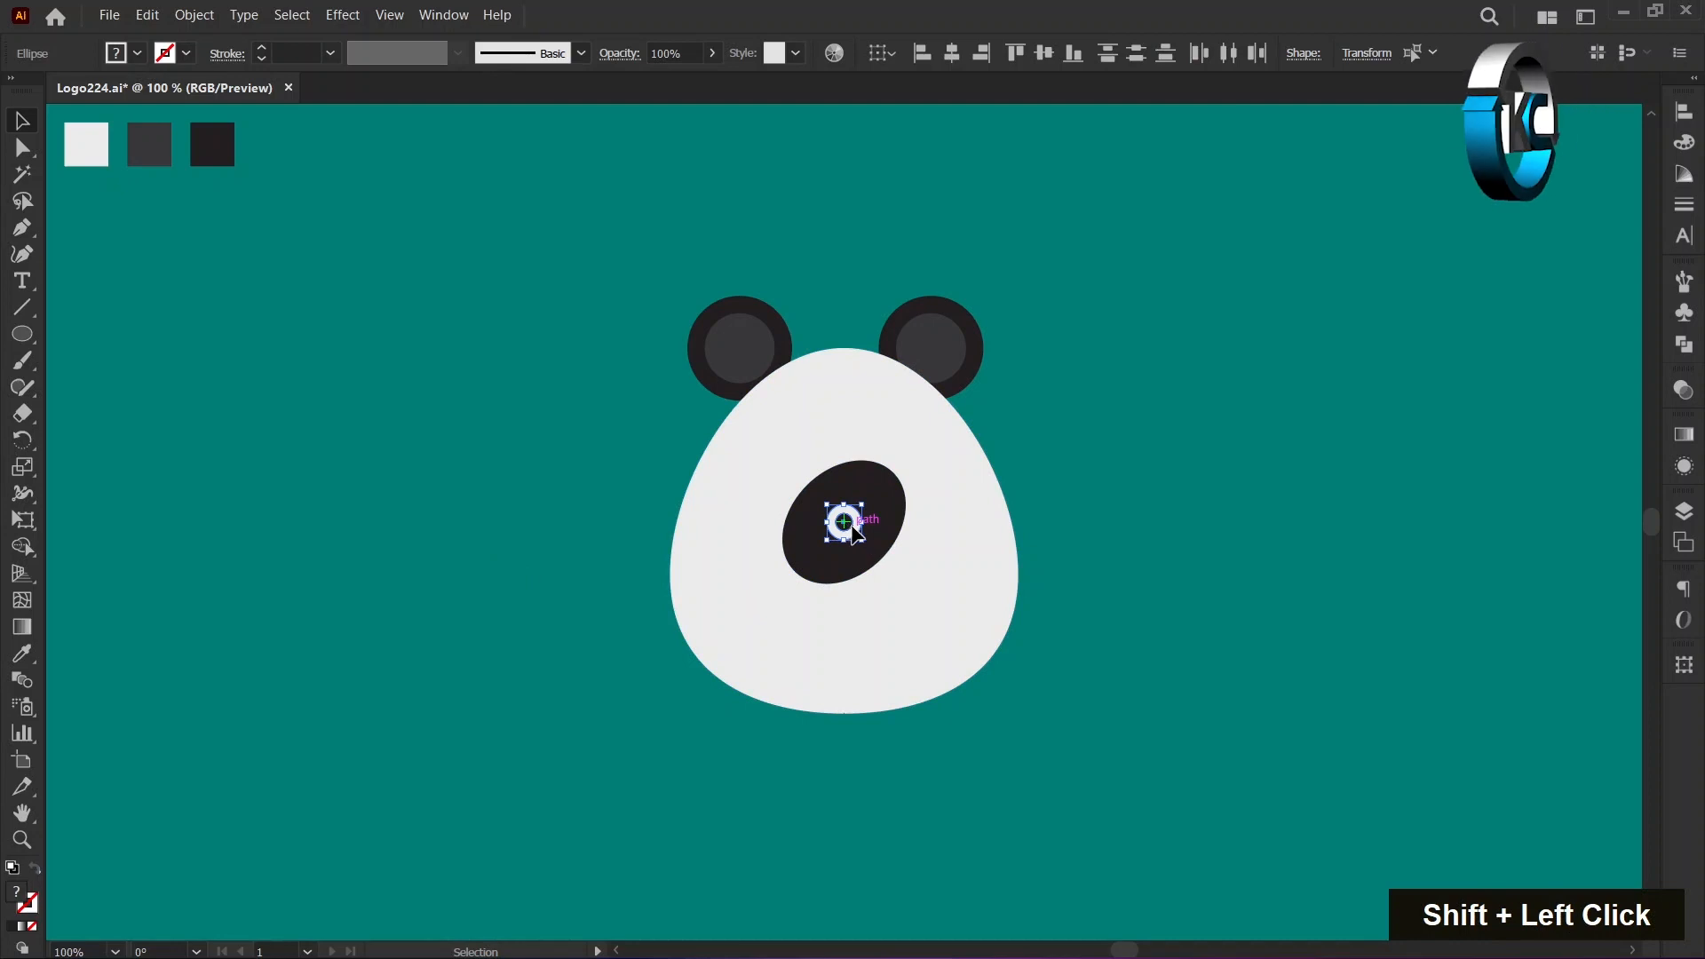
left_click_drag(854, 531, 872, 550)
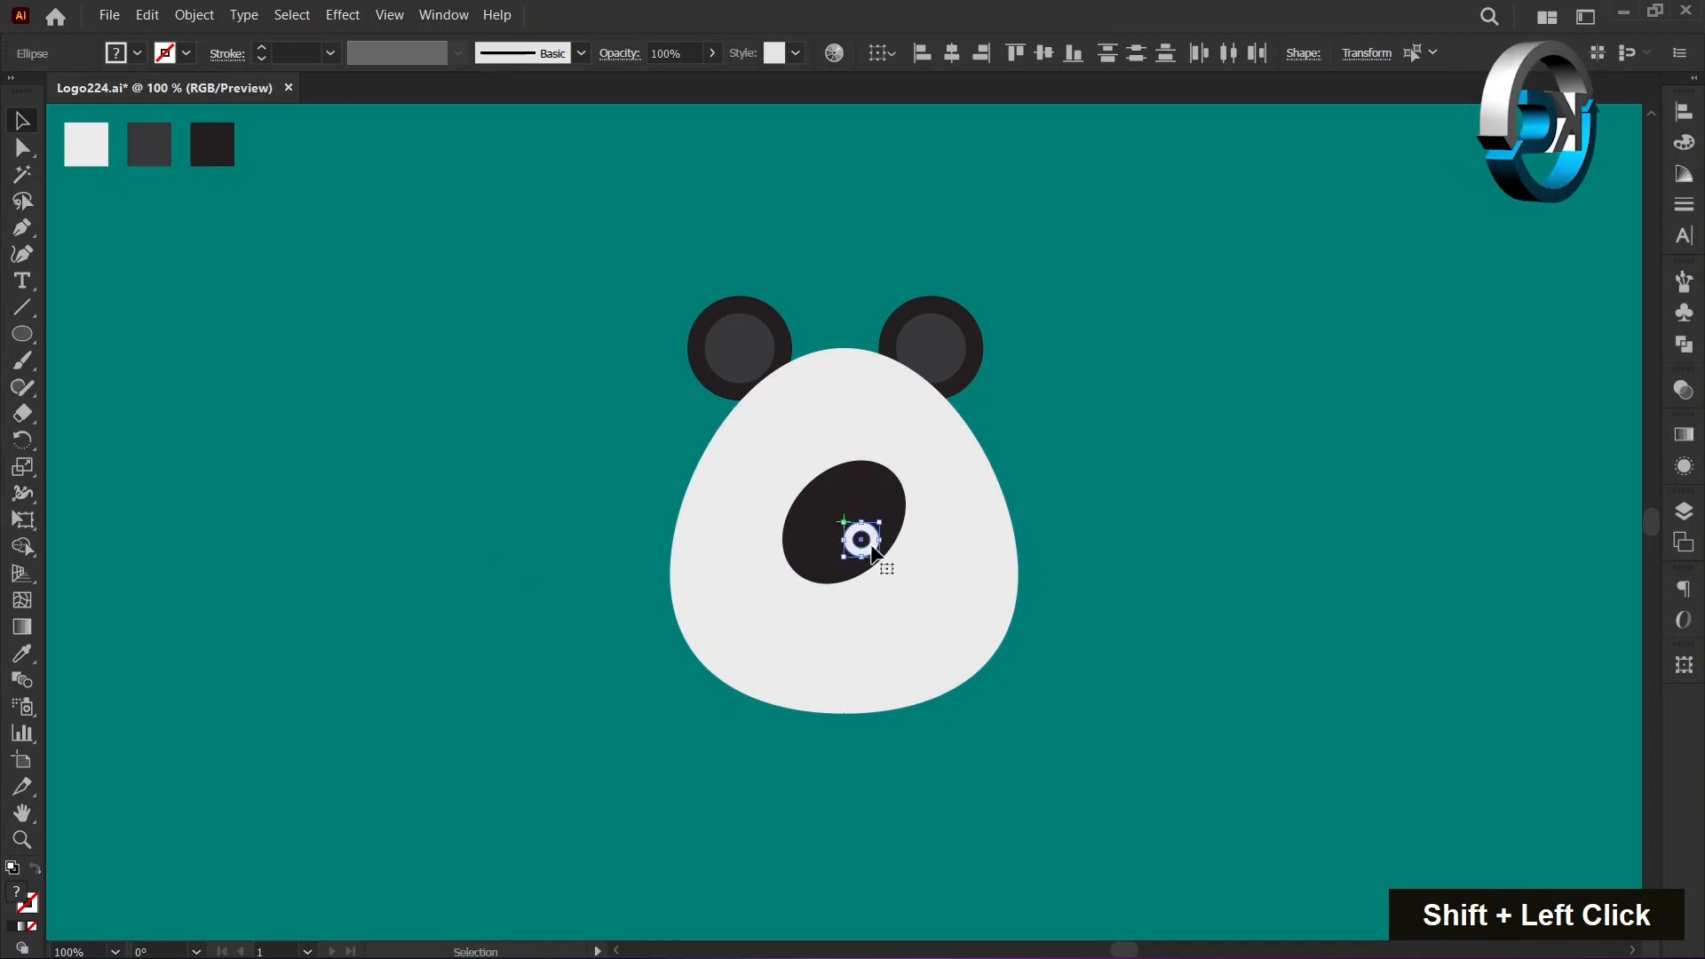
Group the black ellipse with both small circles and move the group horizontally to the left half of the face.
left_click(882, 493, "shift")
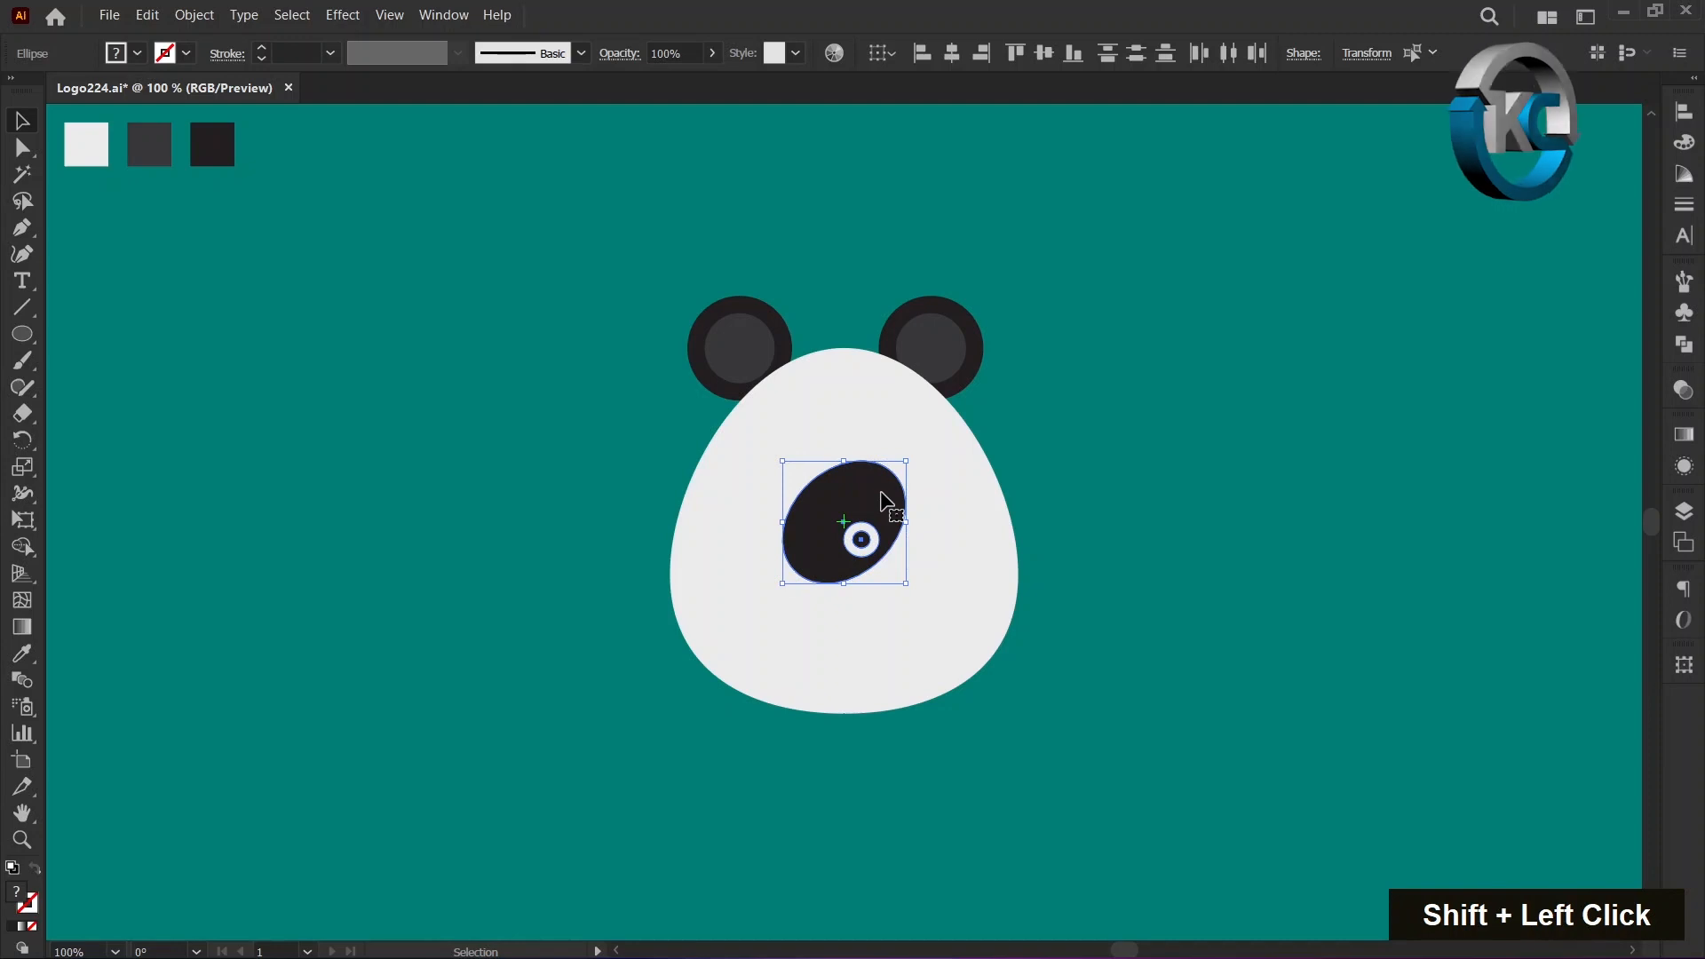
right_click(884, 495)
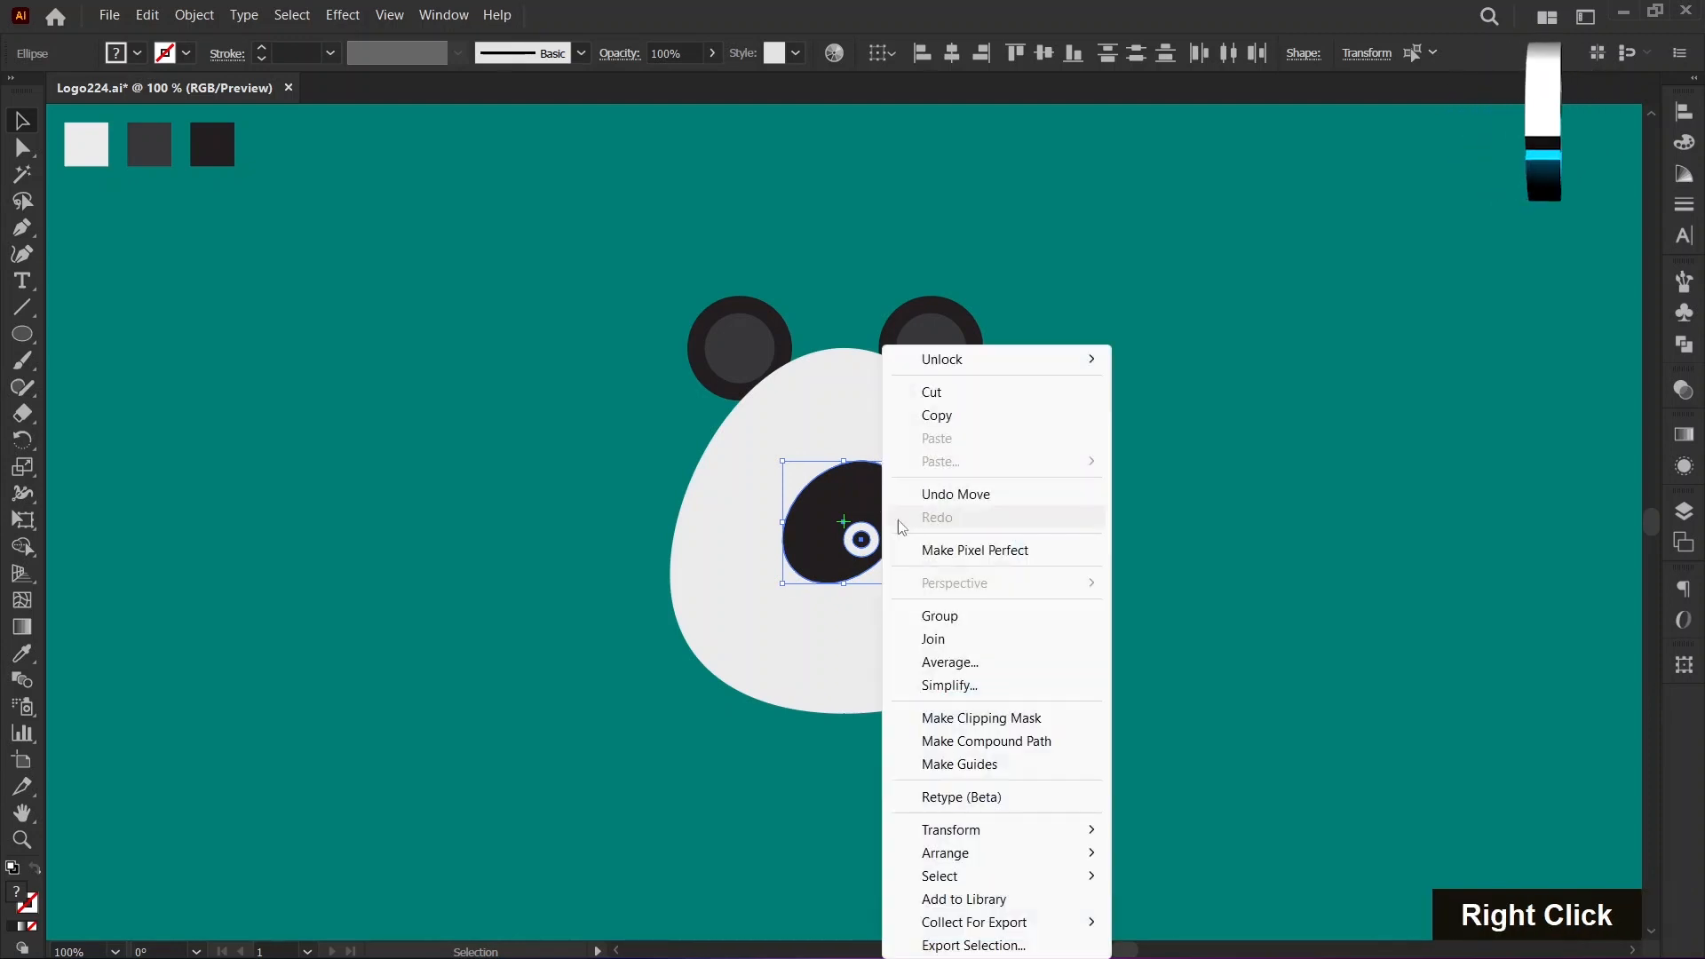
left_click(941, 615)
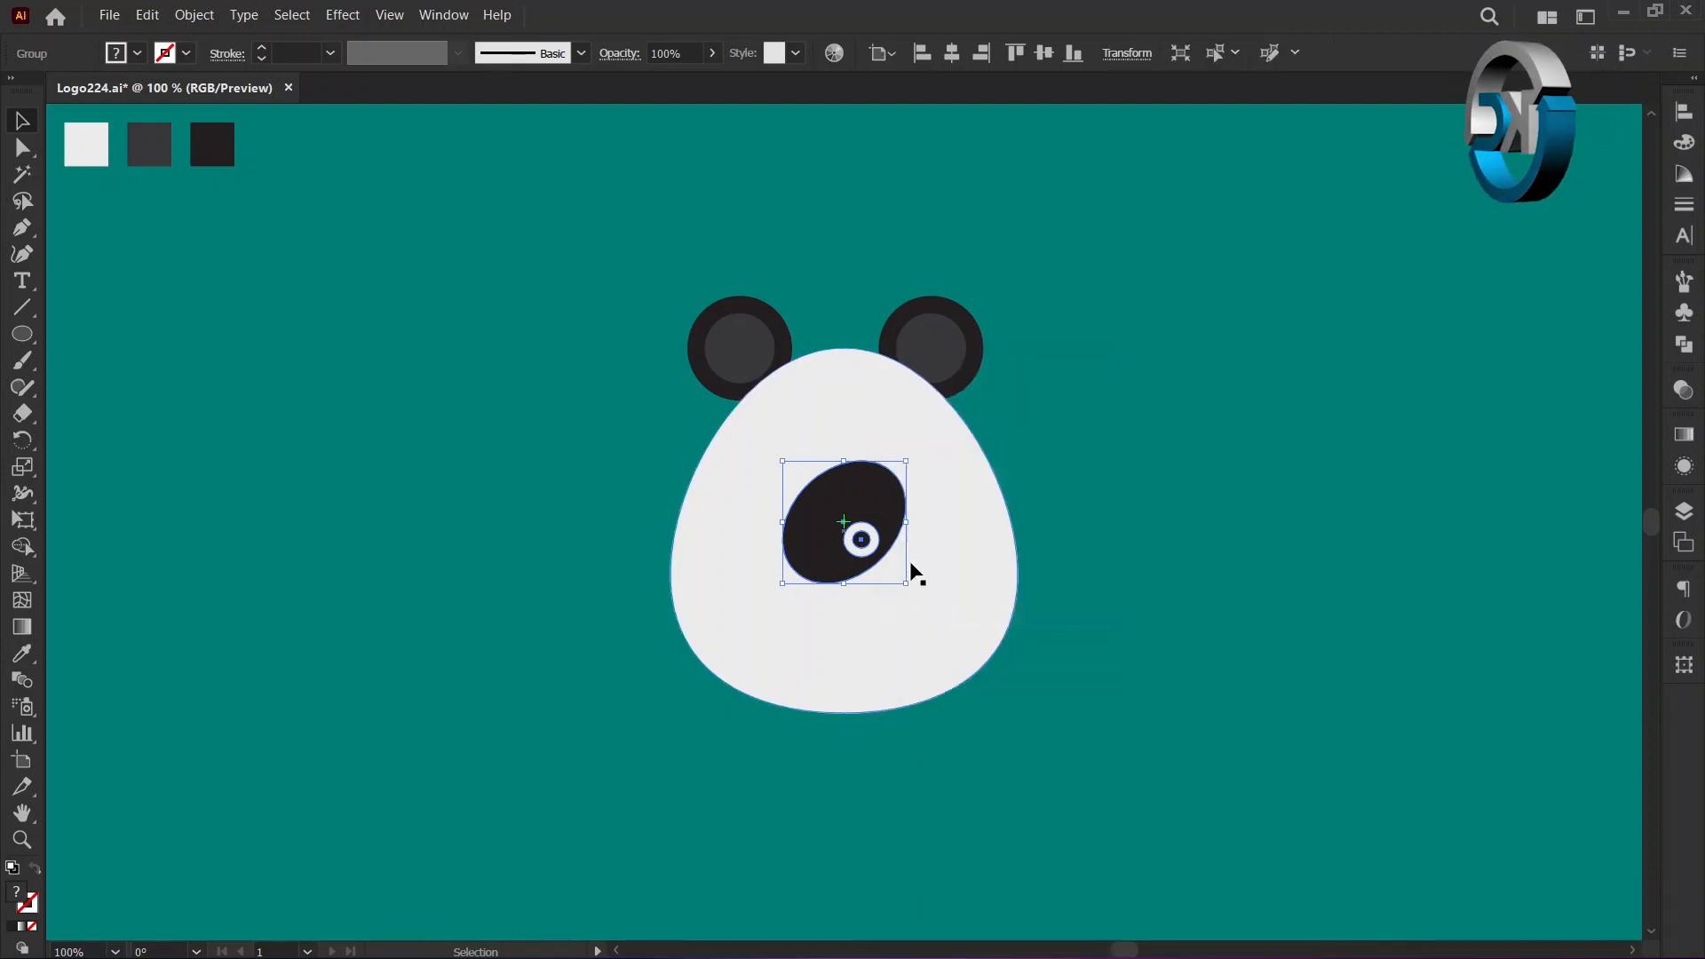
left_click_drag(877, 509, 789, 503)
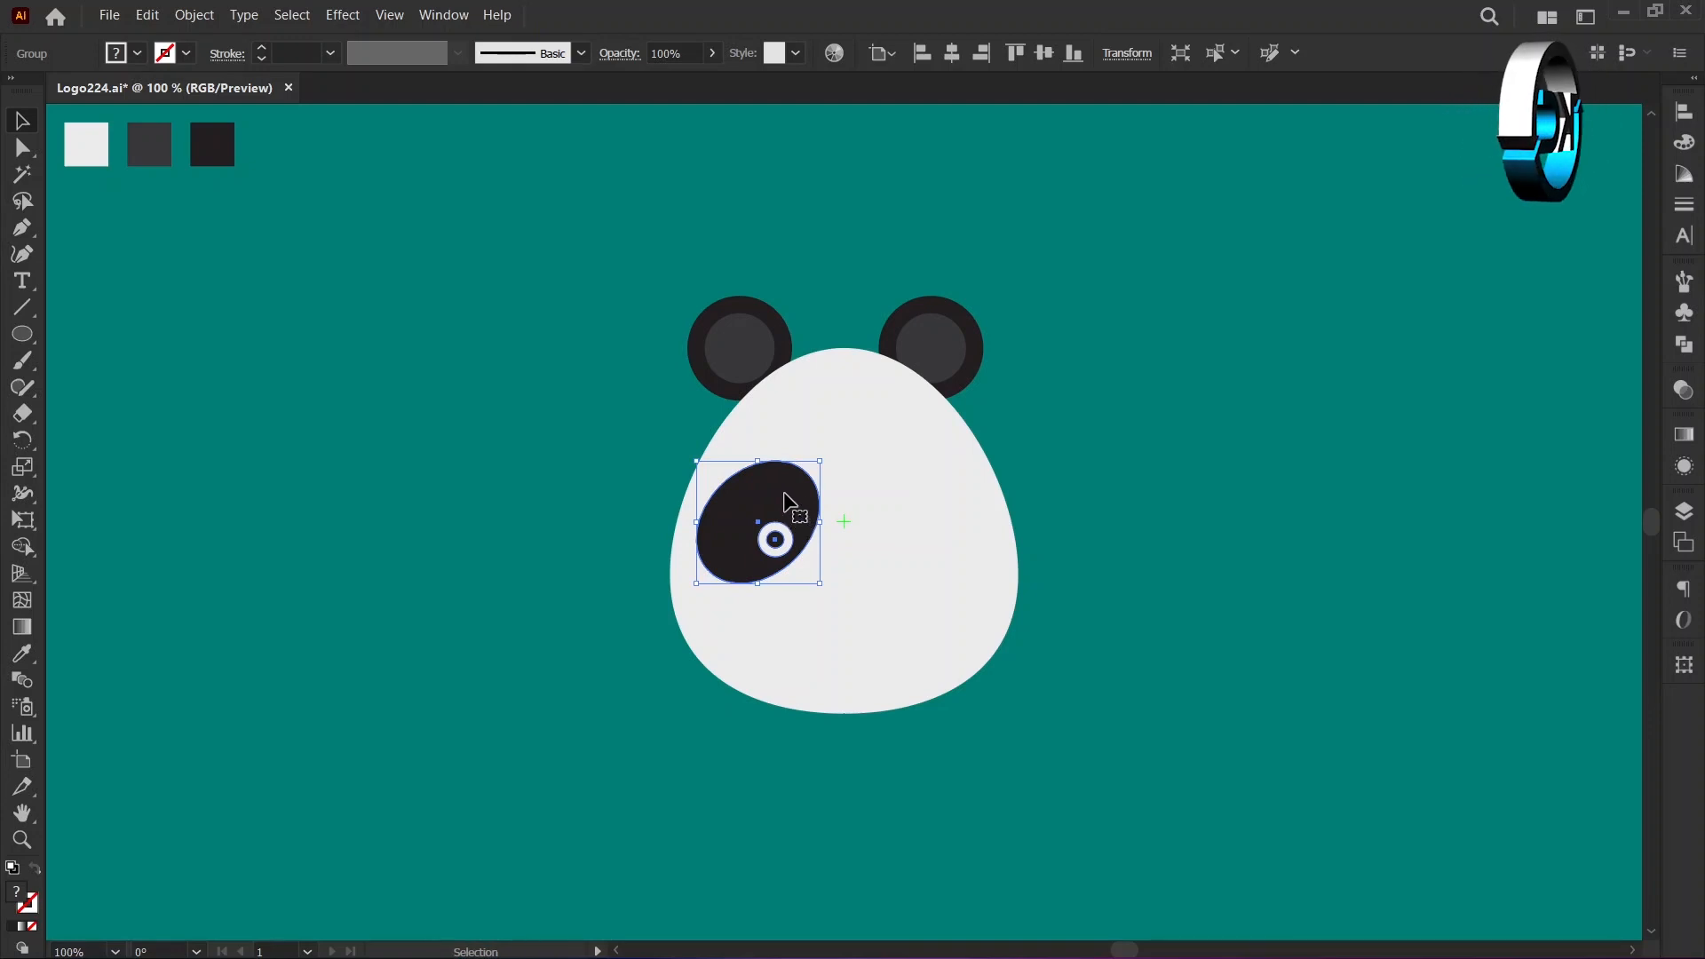
Create a reflected copy of the eye group across the vertical axis and move it horizontally to the right half of the face.
right_click(784, 500)
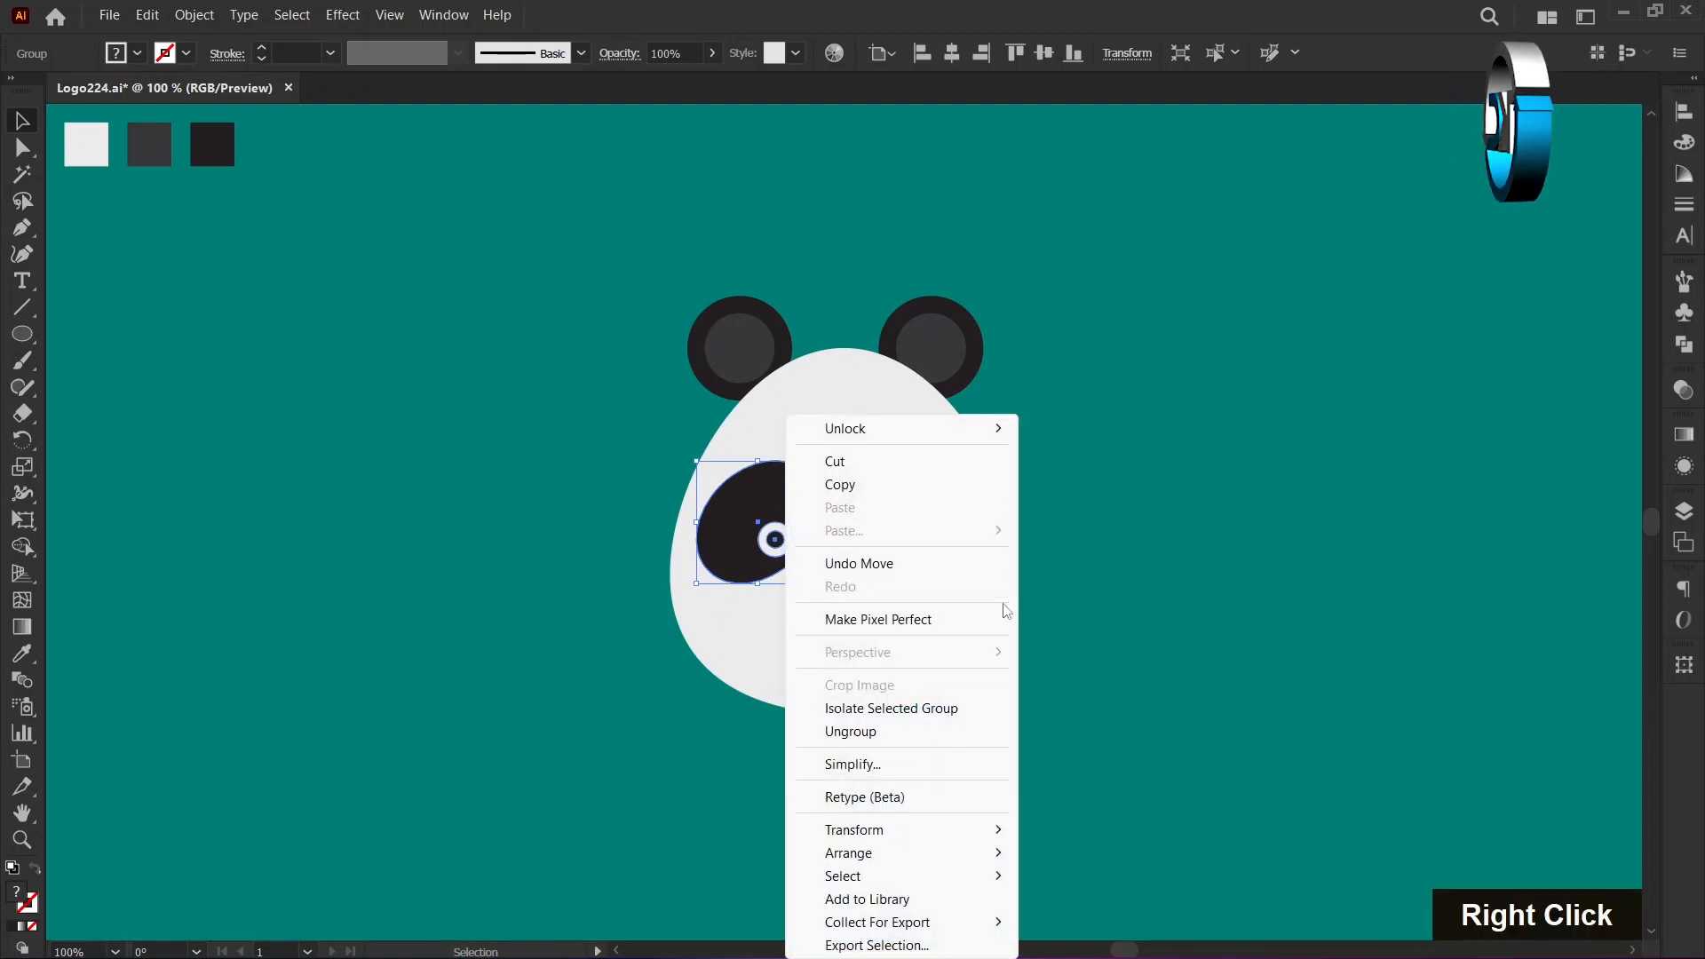
mouse_move(967, 827)
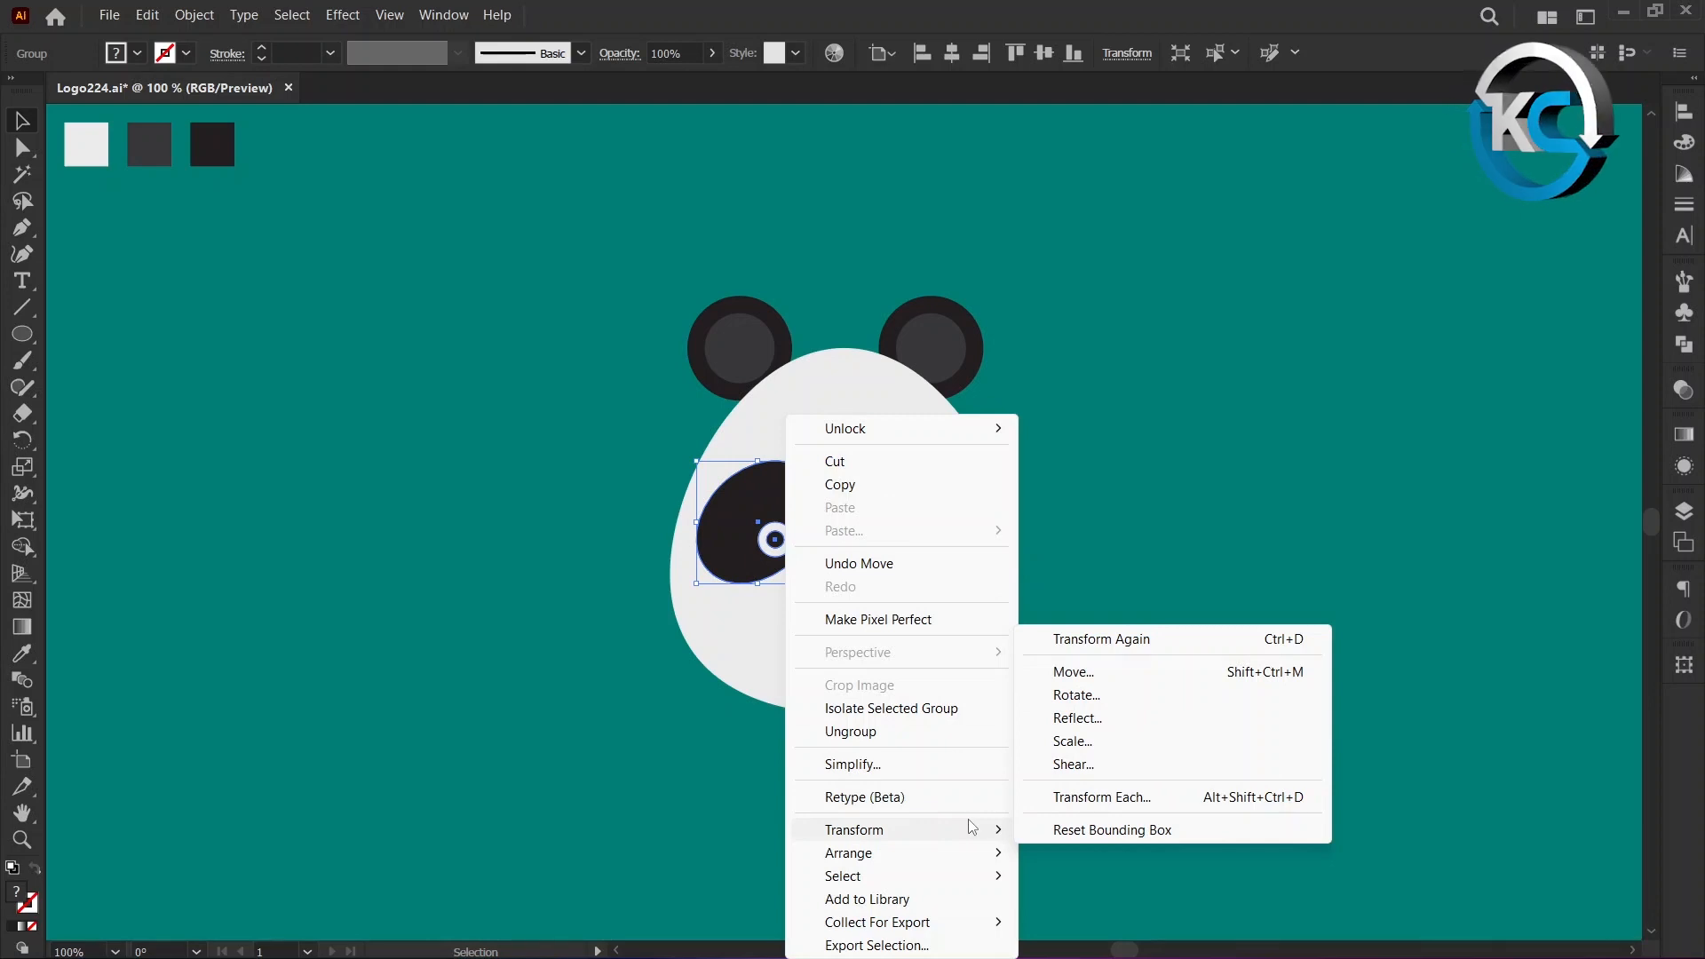
left_click(1073, 719)
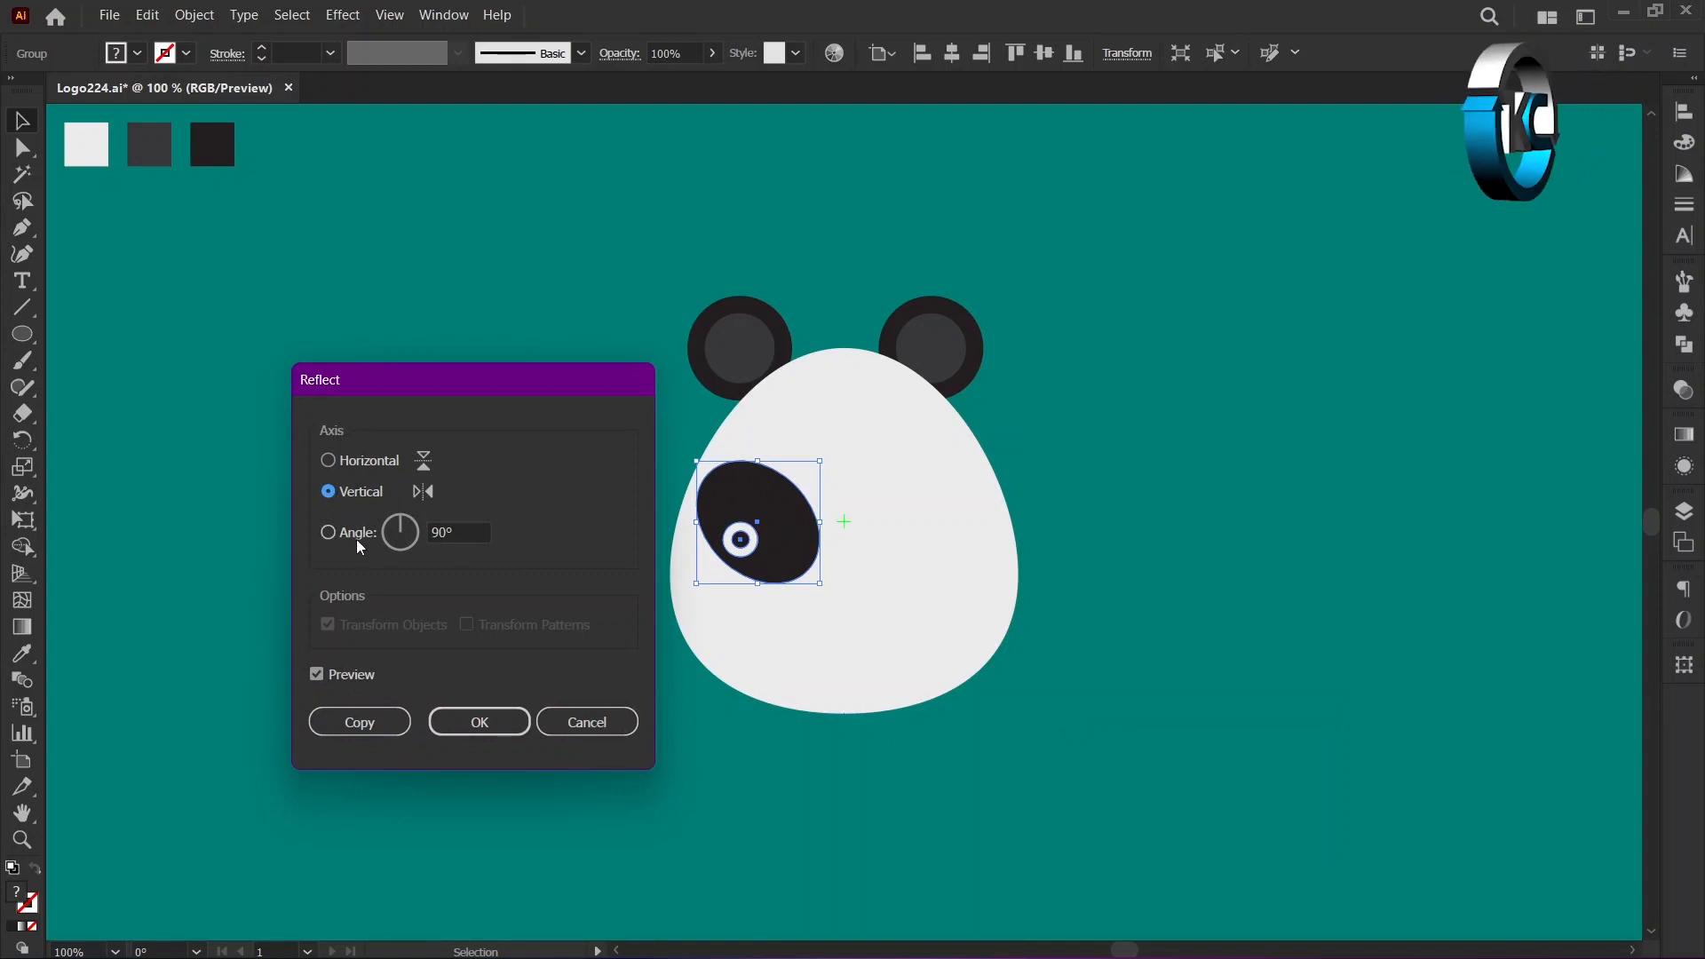
left_click(444, 533)
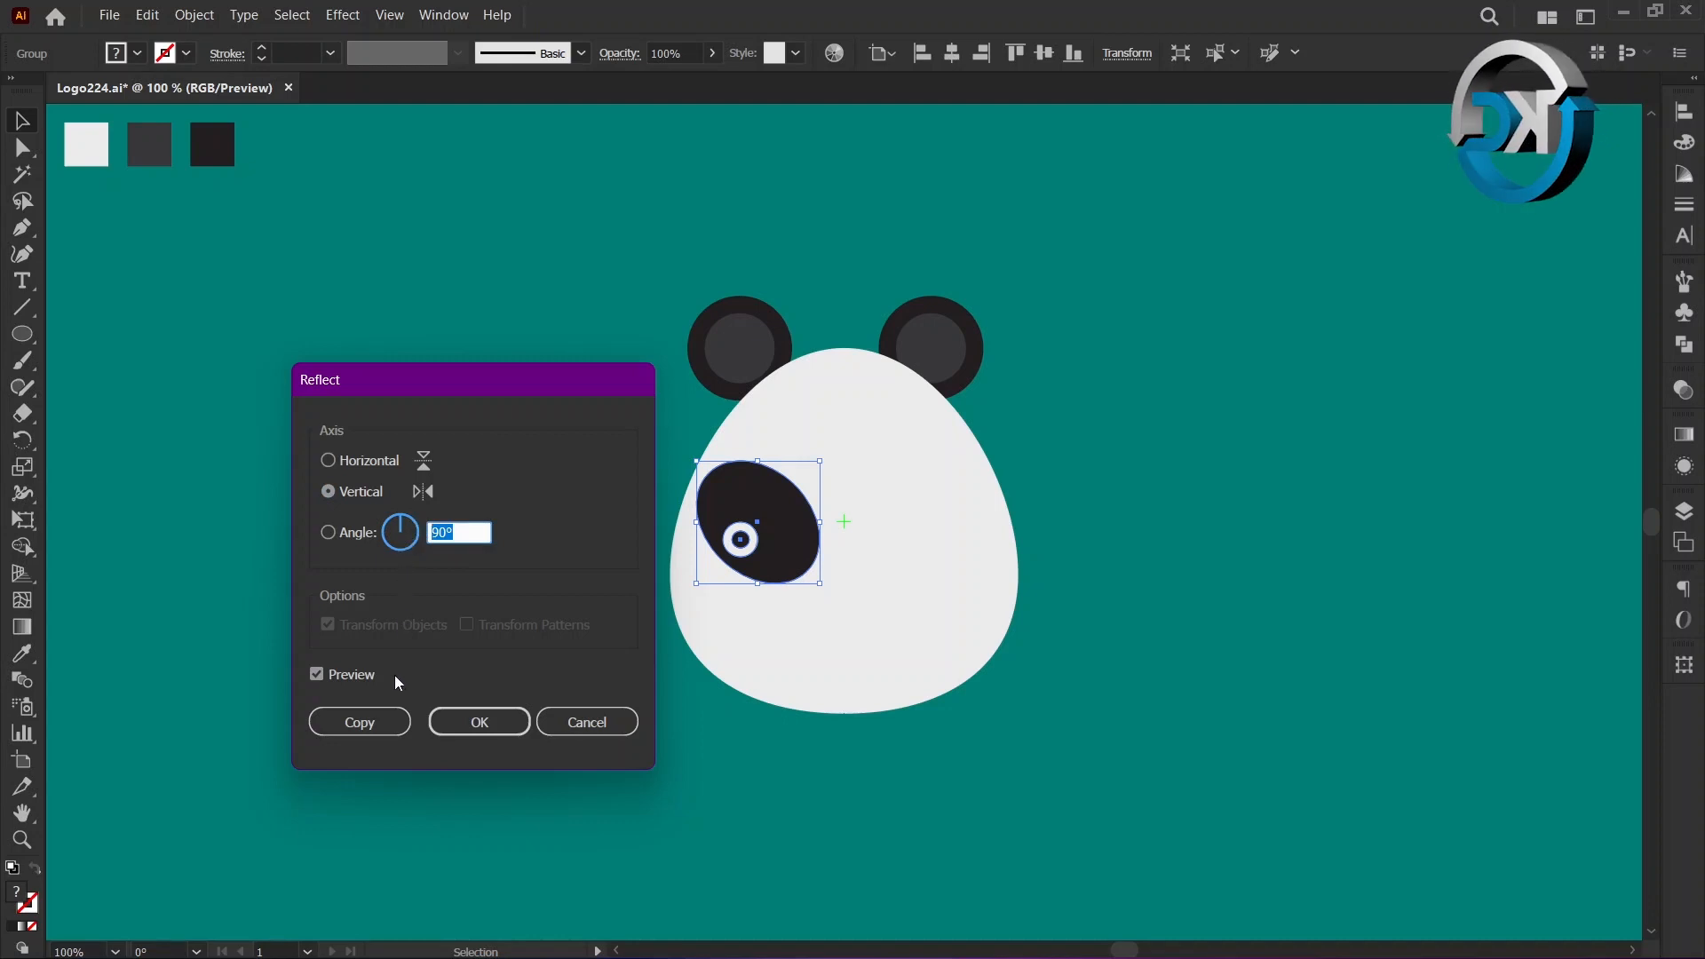
left_click(384, 716)
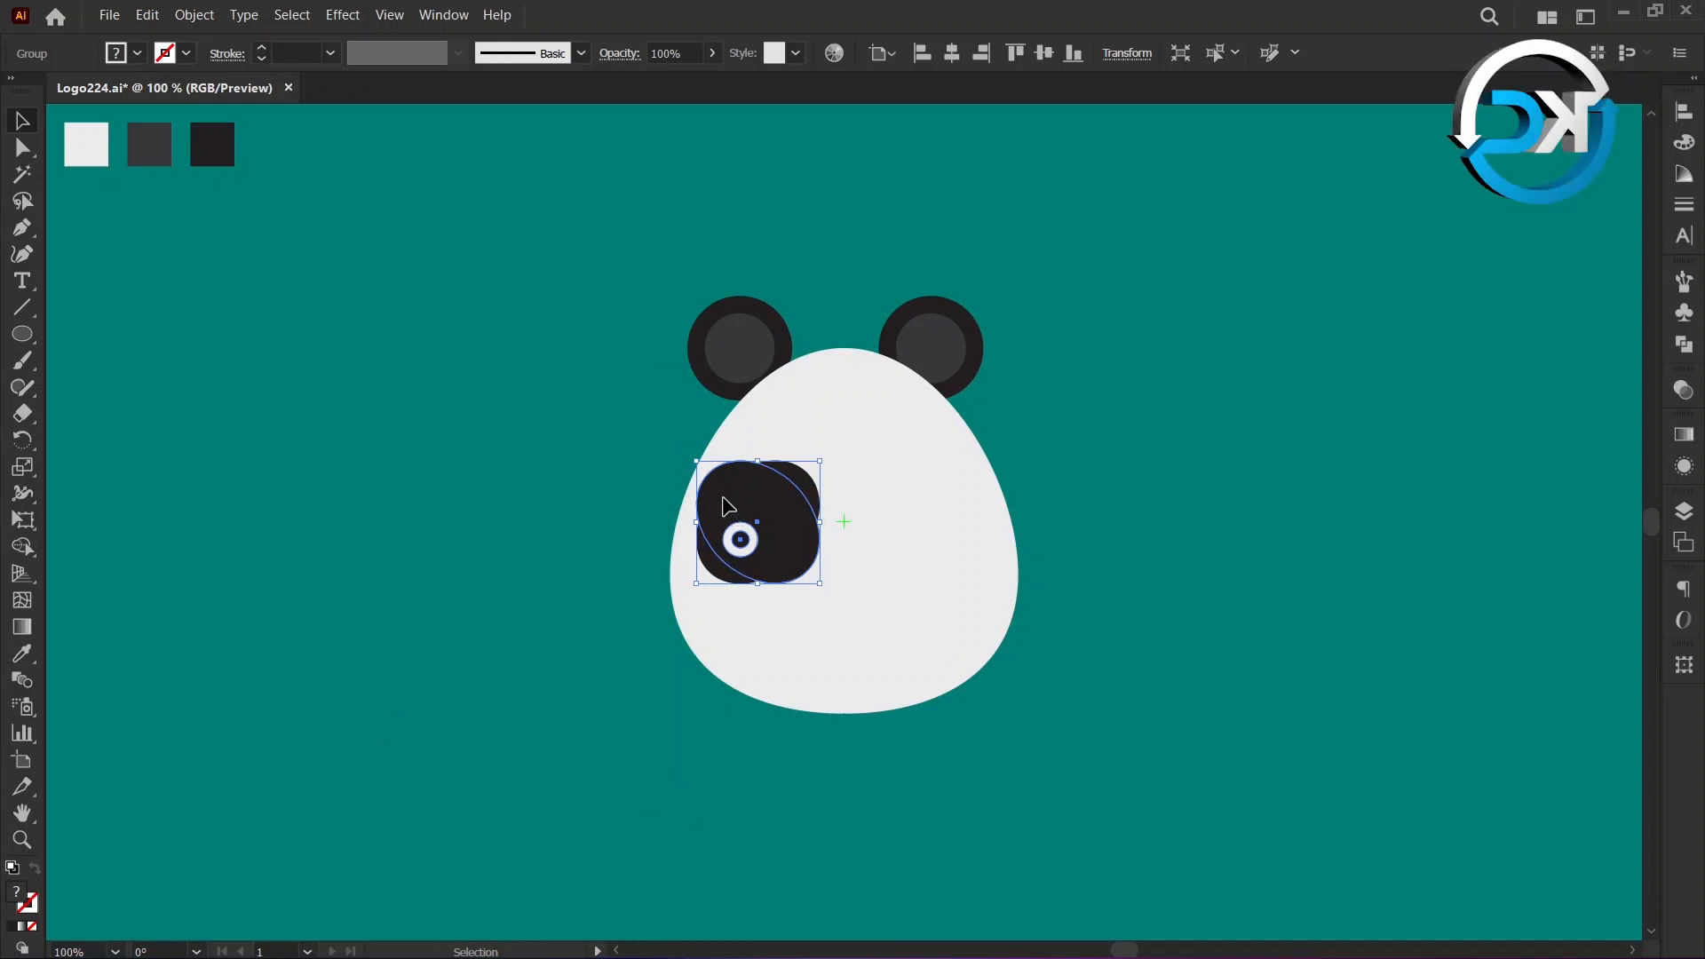
left_click_drag(723, 501, 897, 511)
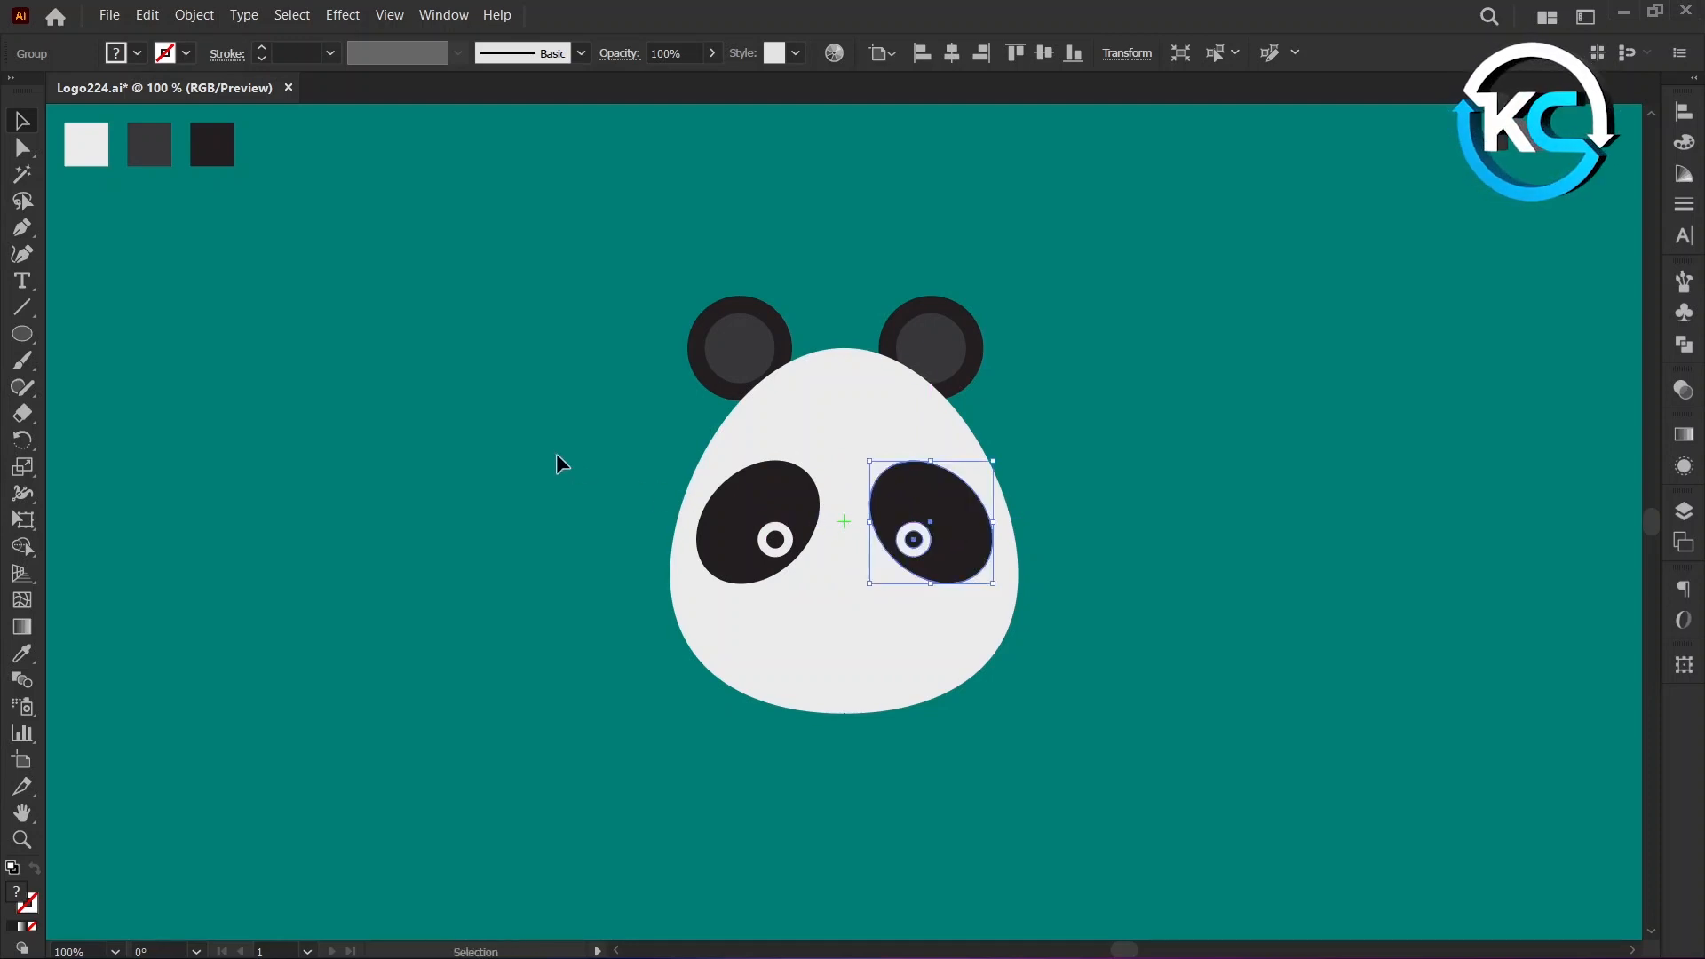
left_click(530, 435)
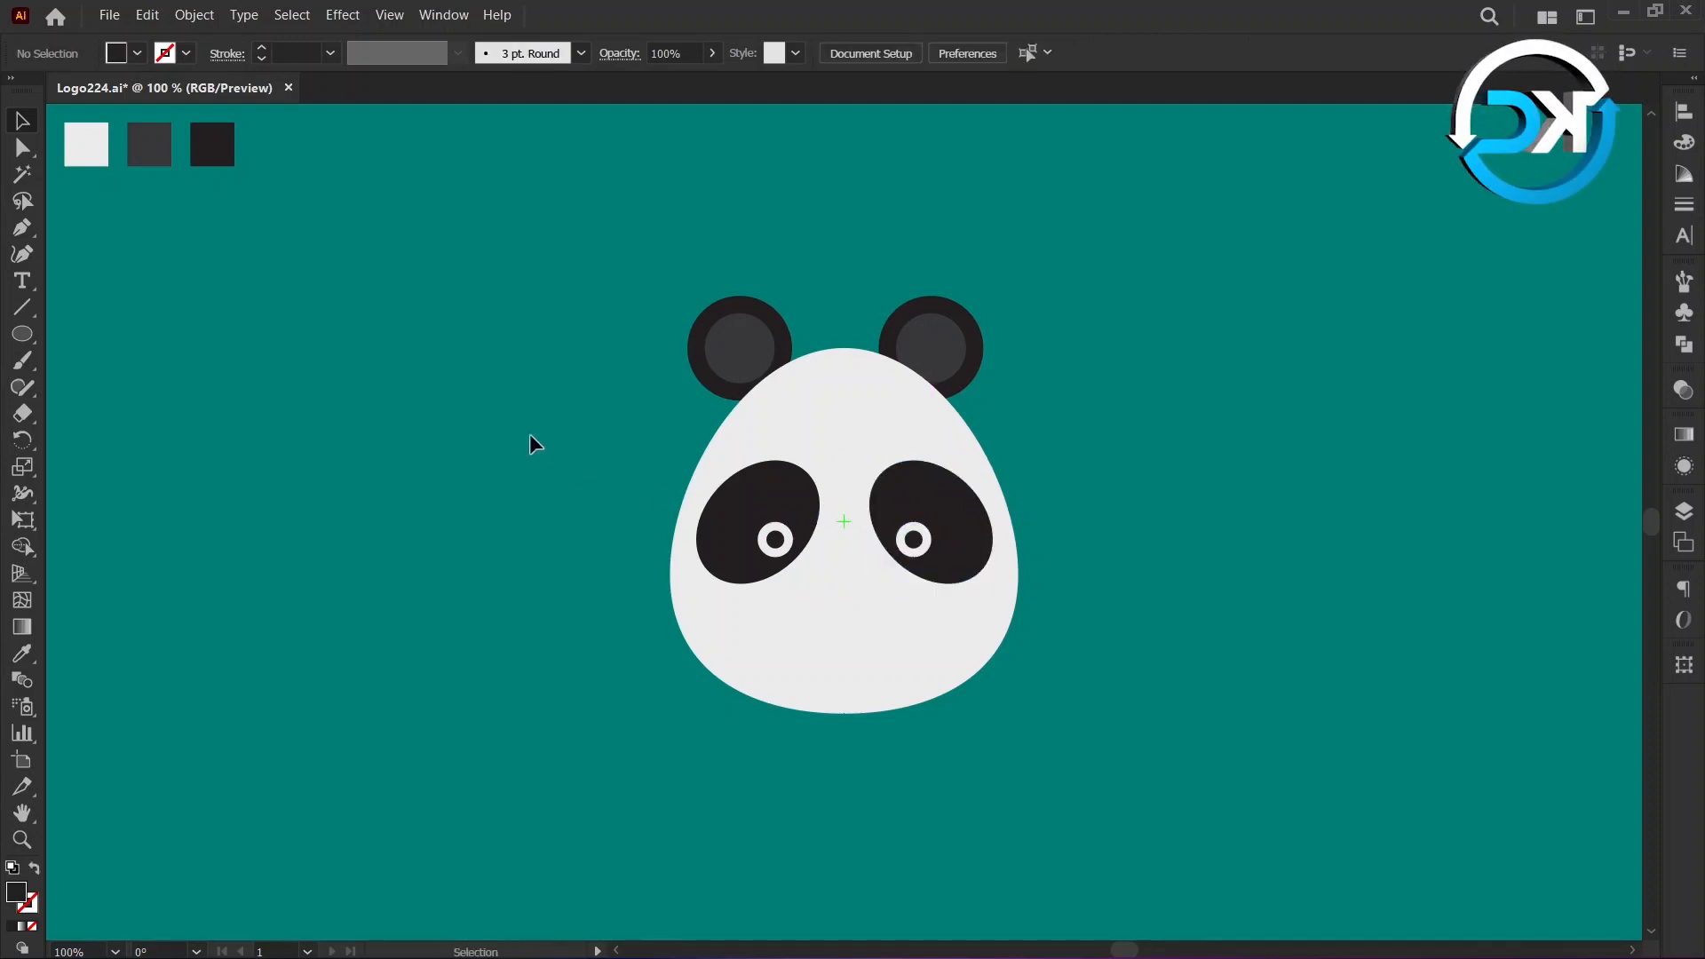
Draw a 60 × 30 px ellipse in the darkest swatch colour, centred on the guide mark between the eyes.
left_click(26, 654)
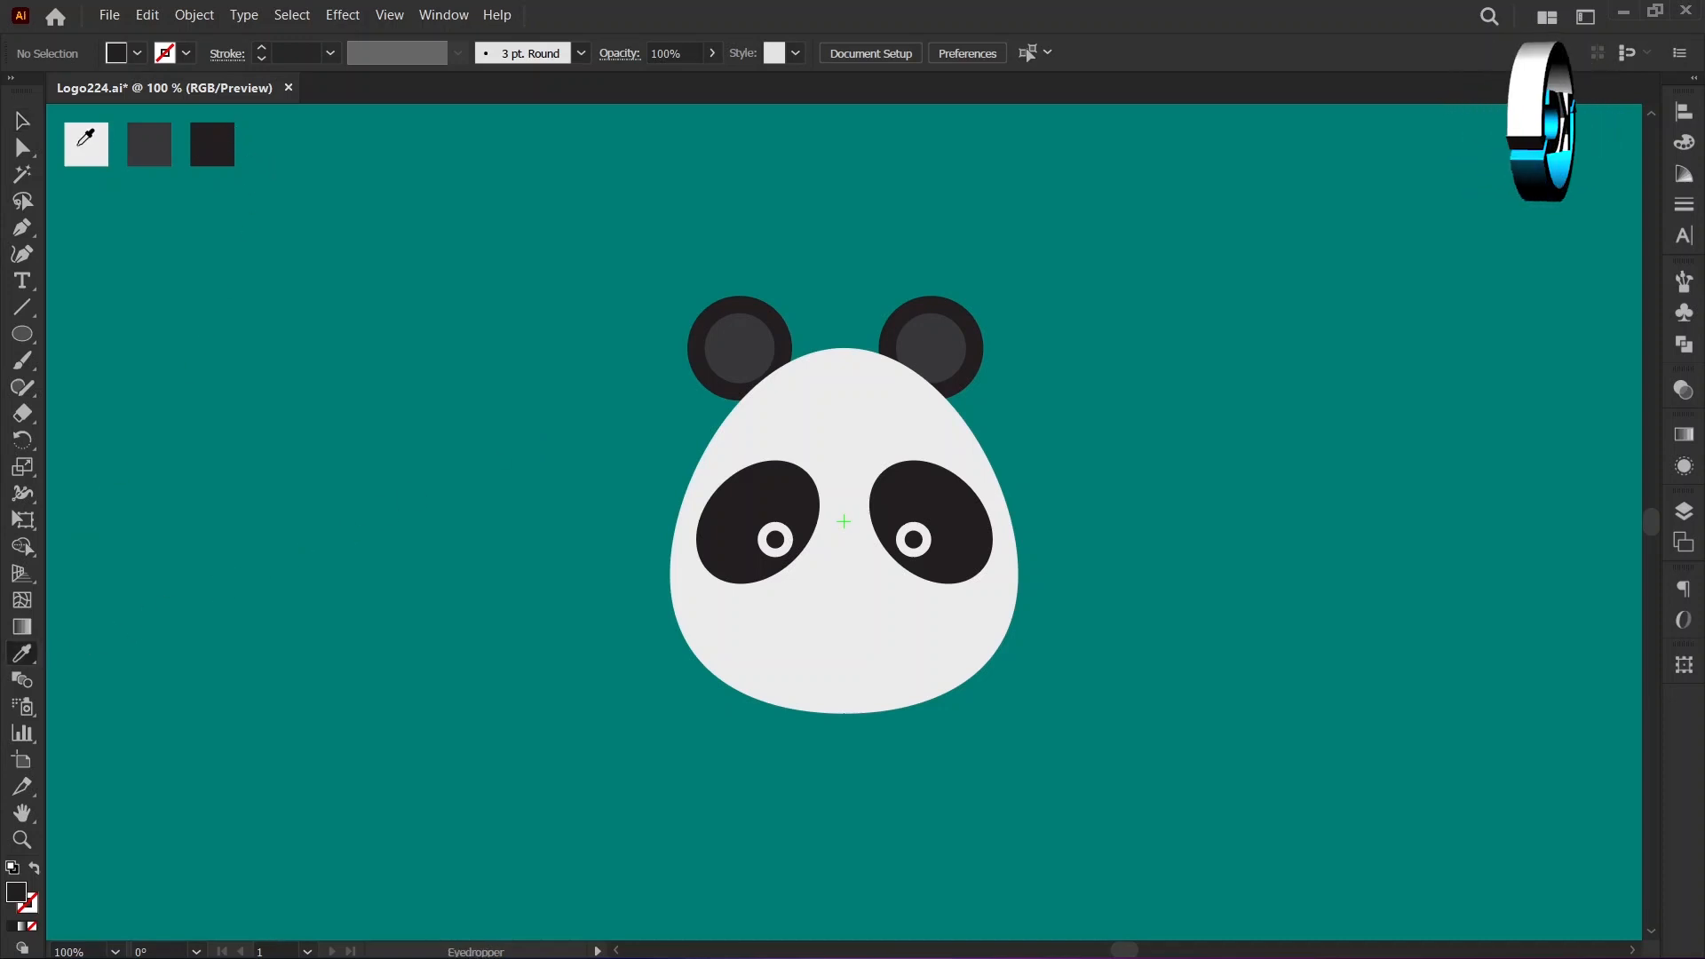
left_click(22, 121)
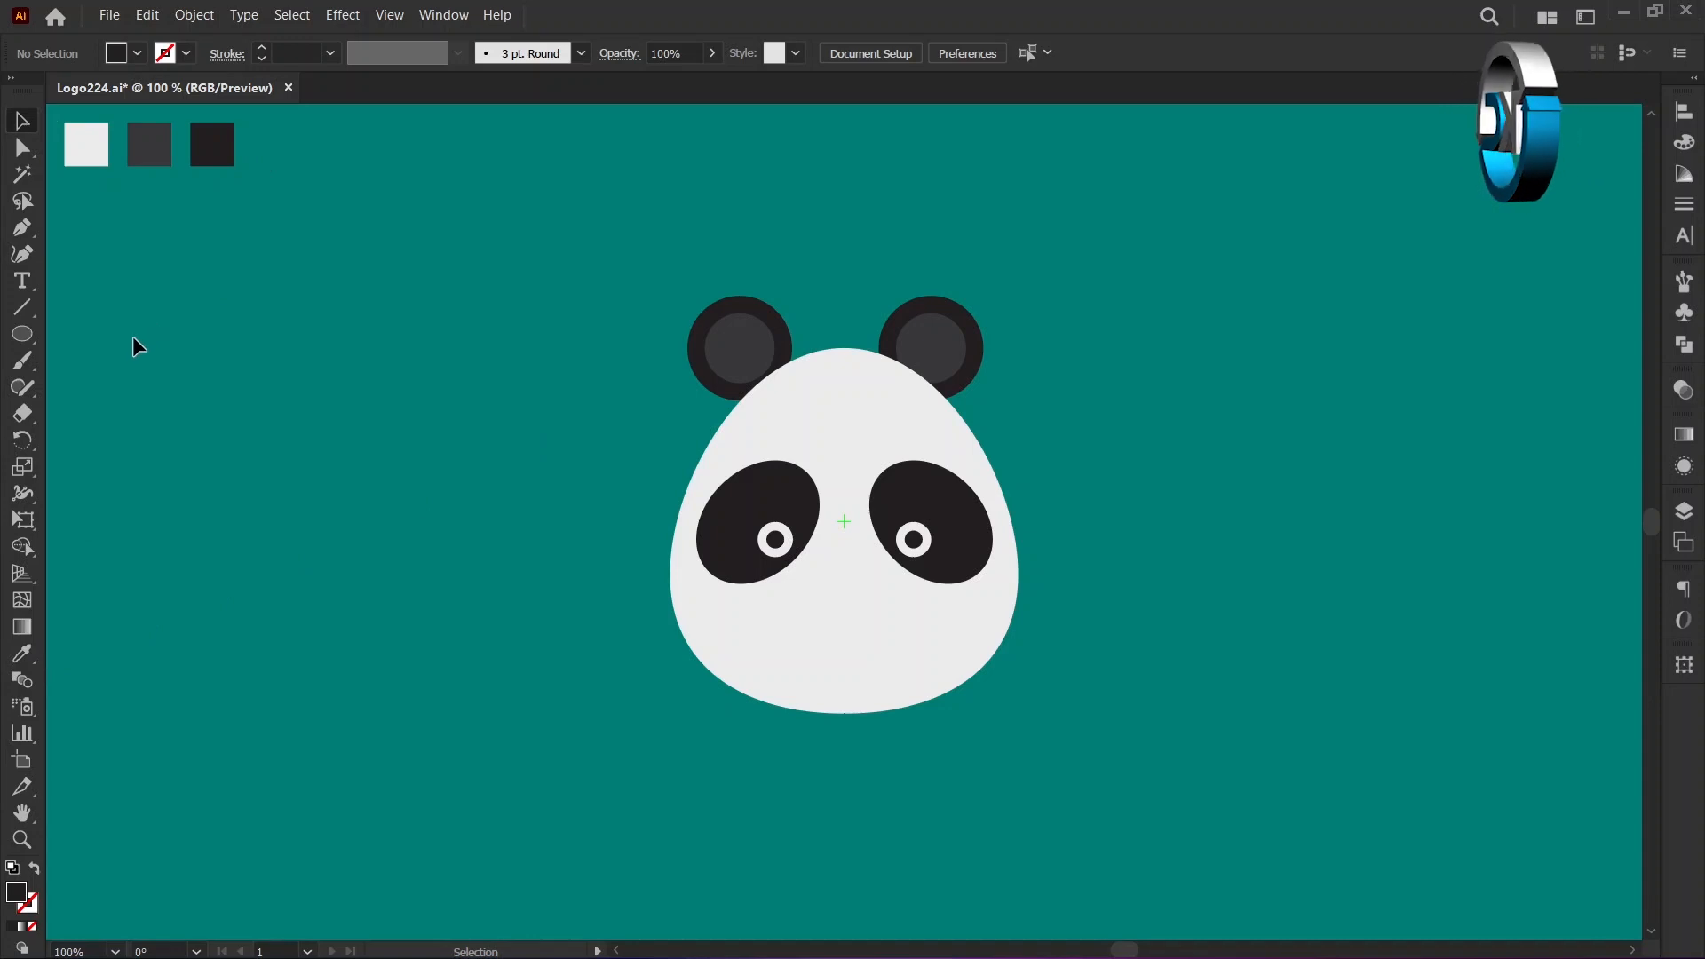
left_click(31, 338)
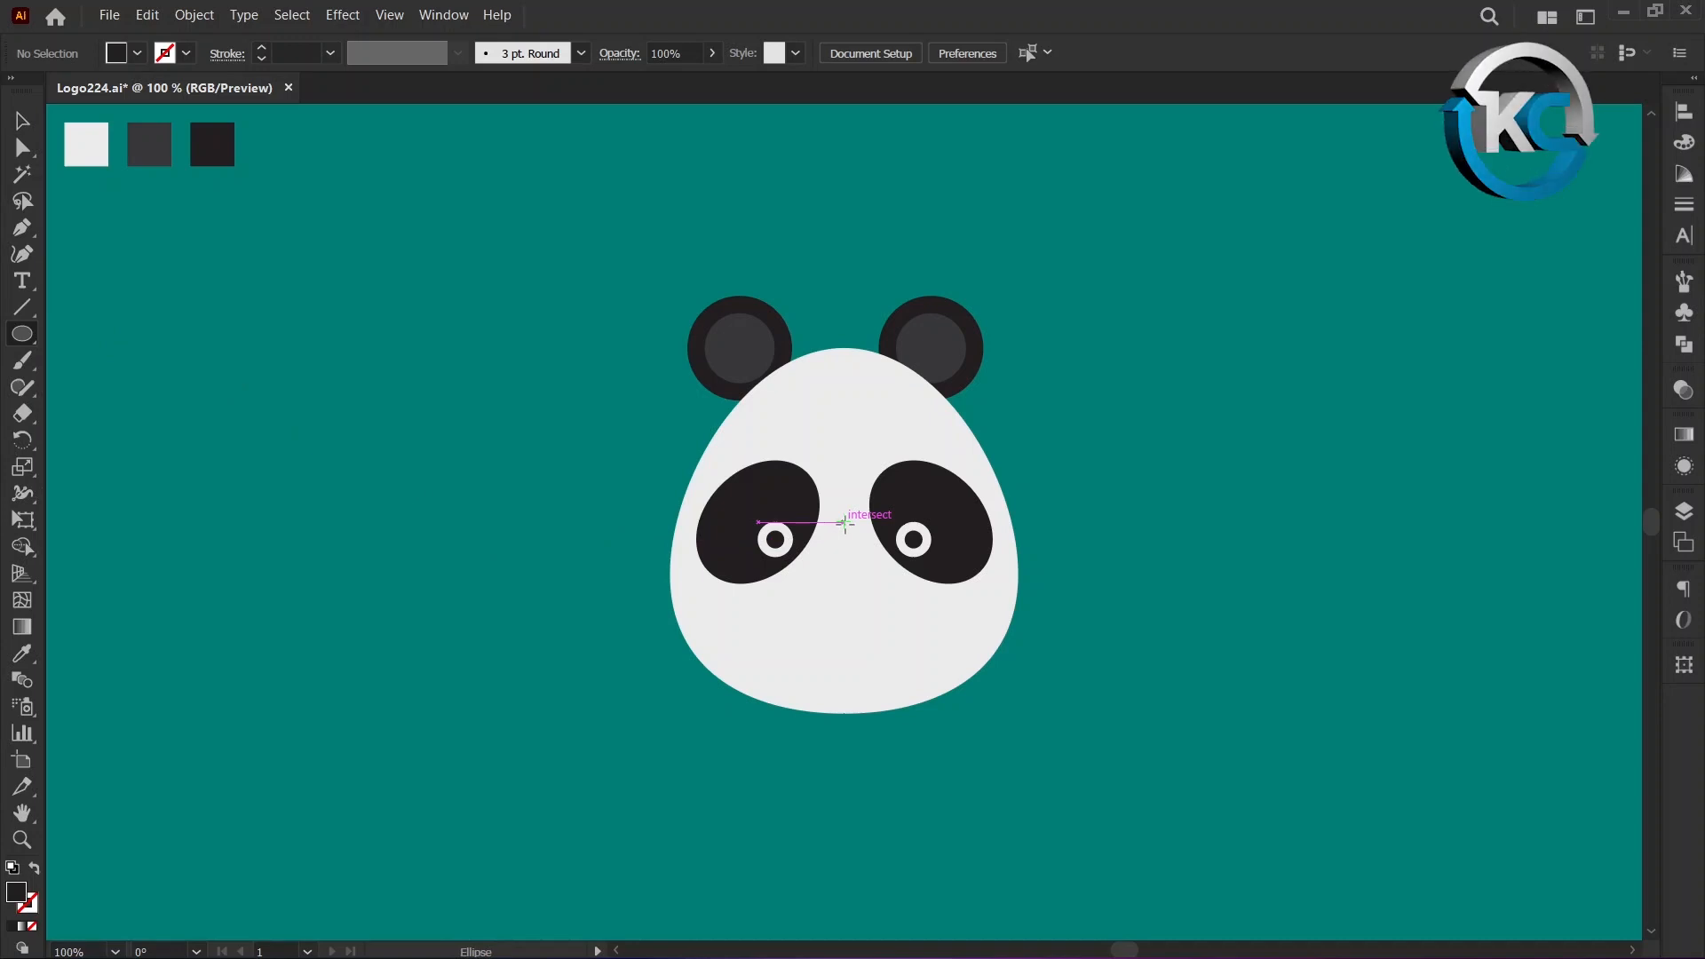
key("alt")
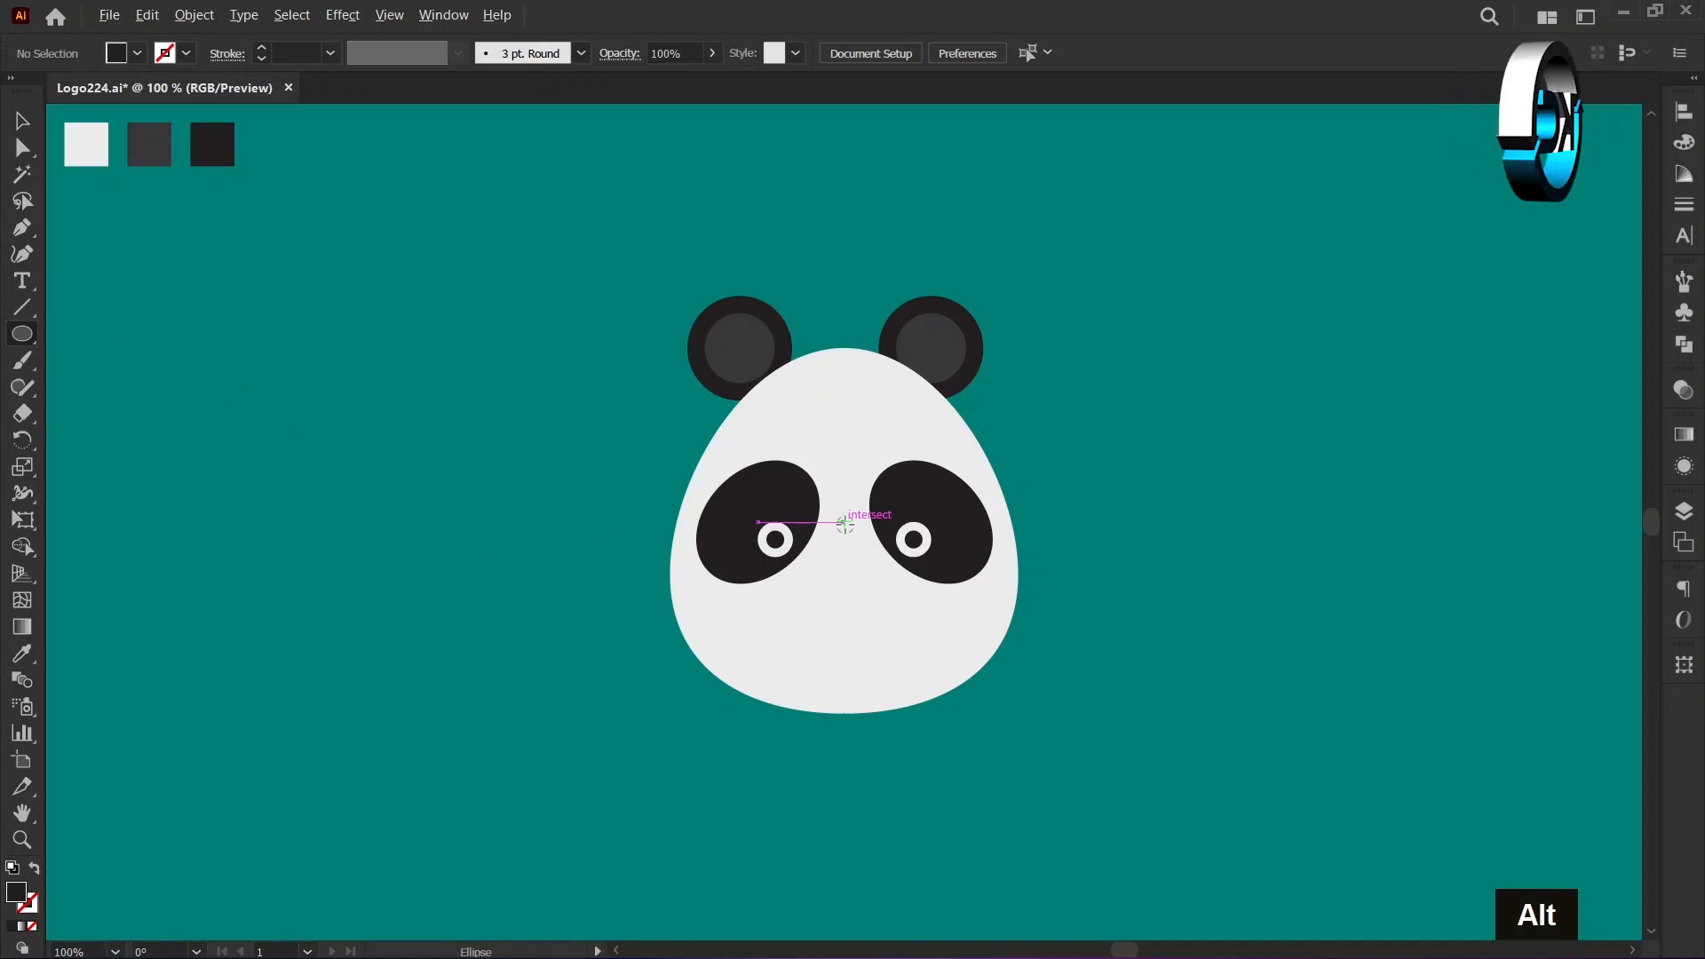
left_click(845, 524, "alt")
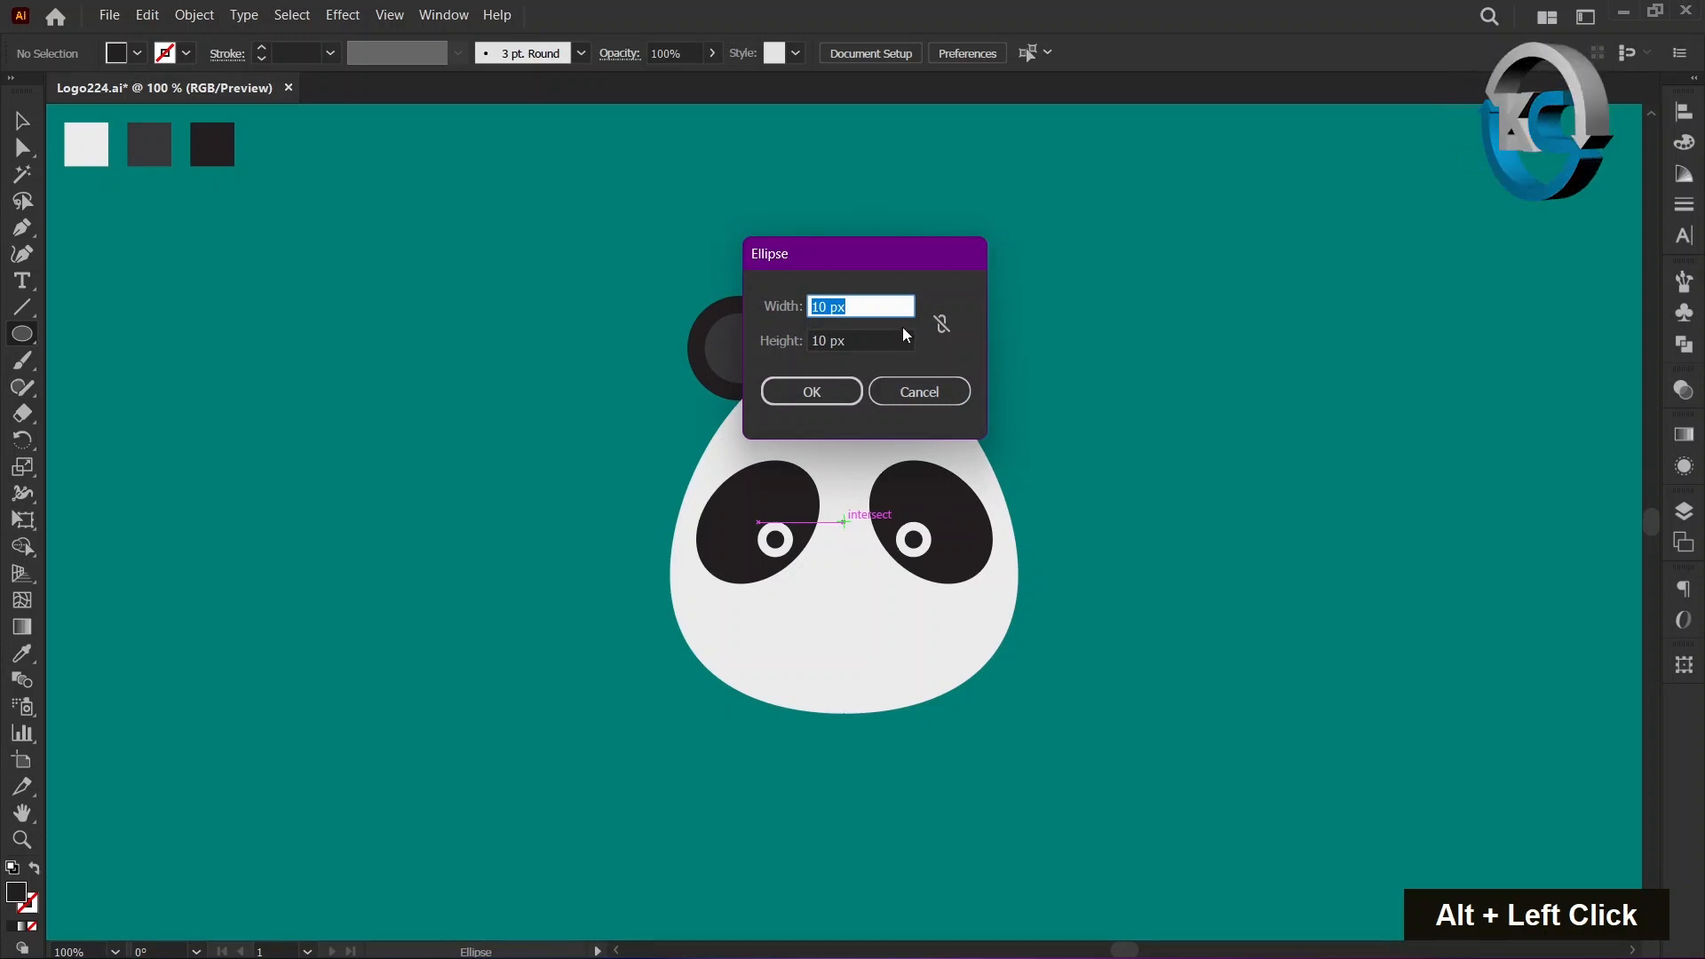
type("60")
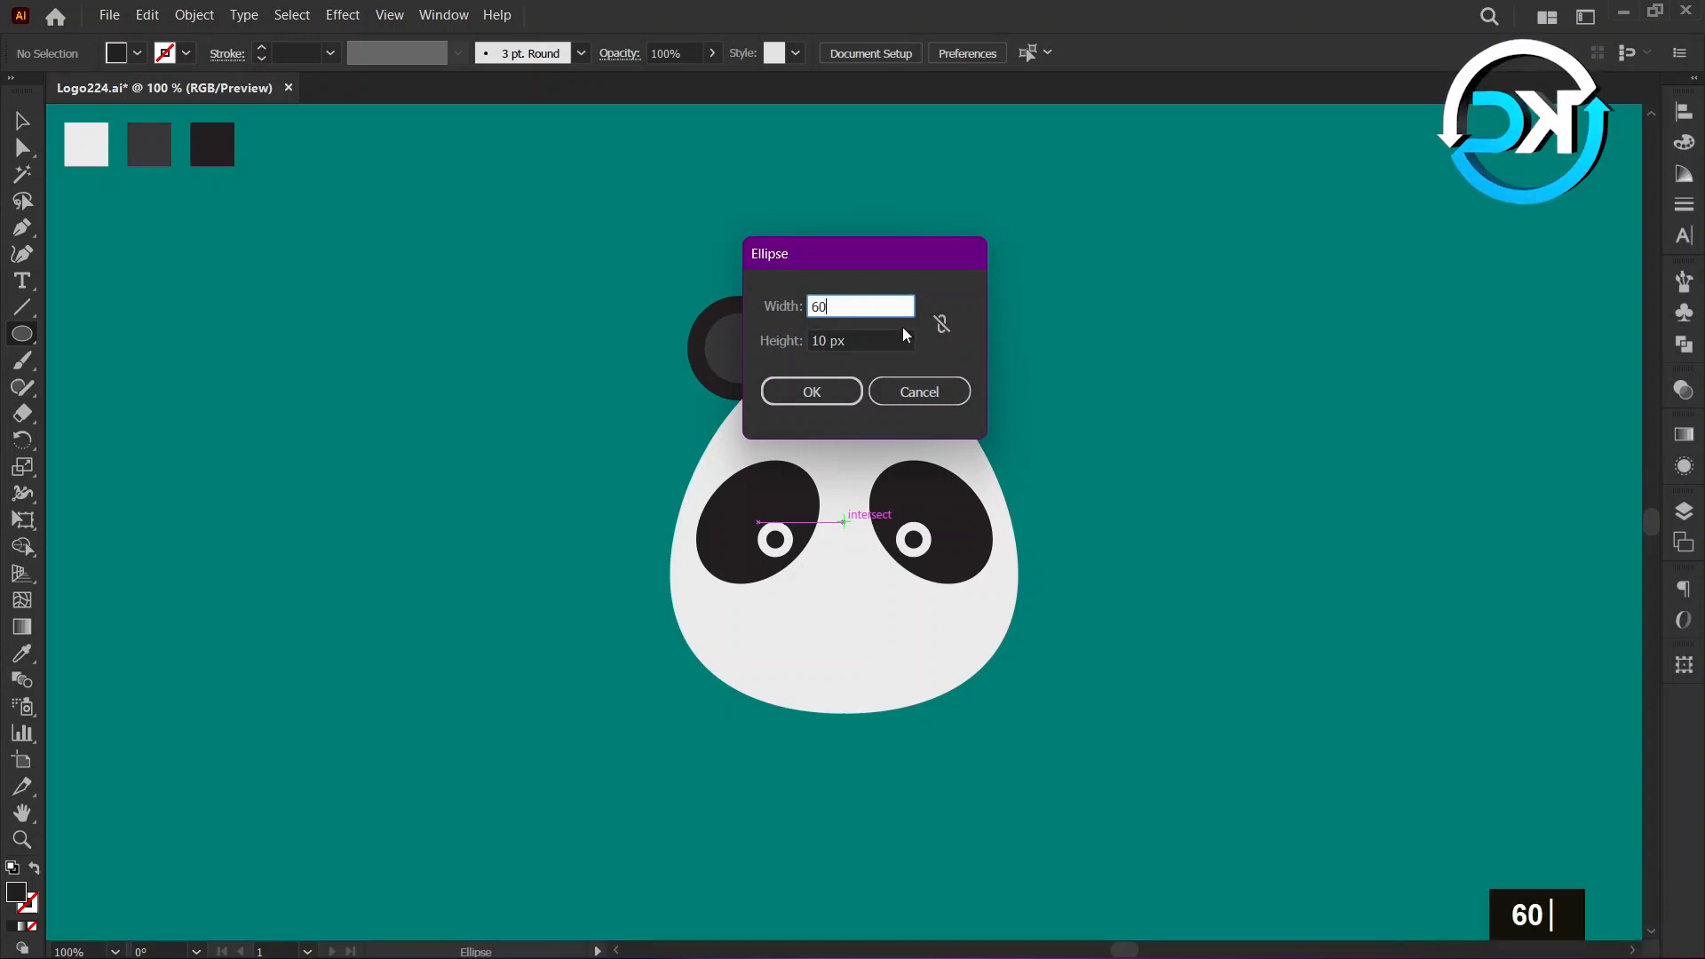
key("Tab")
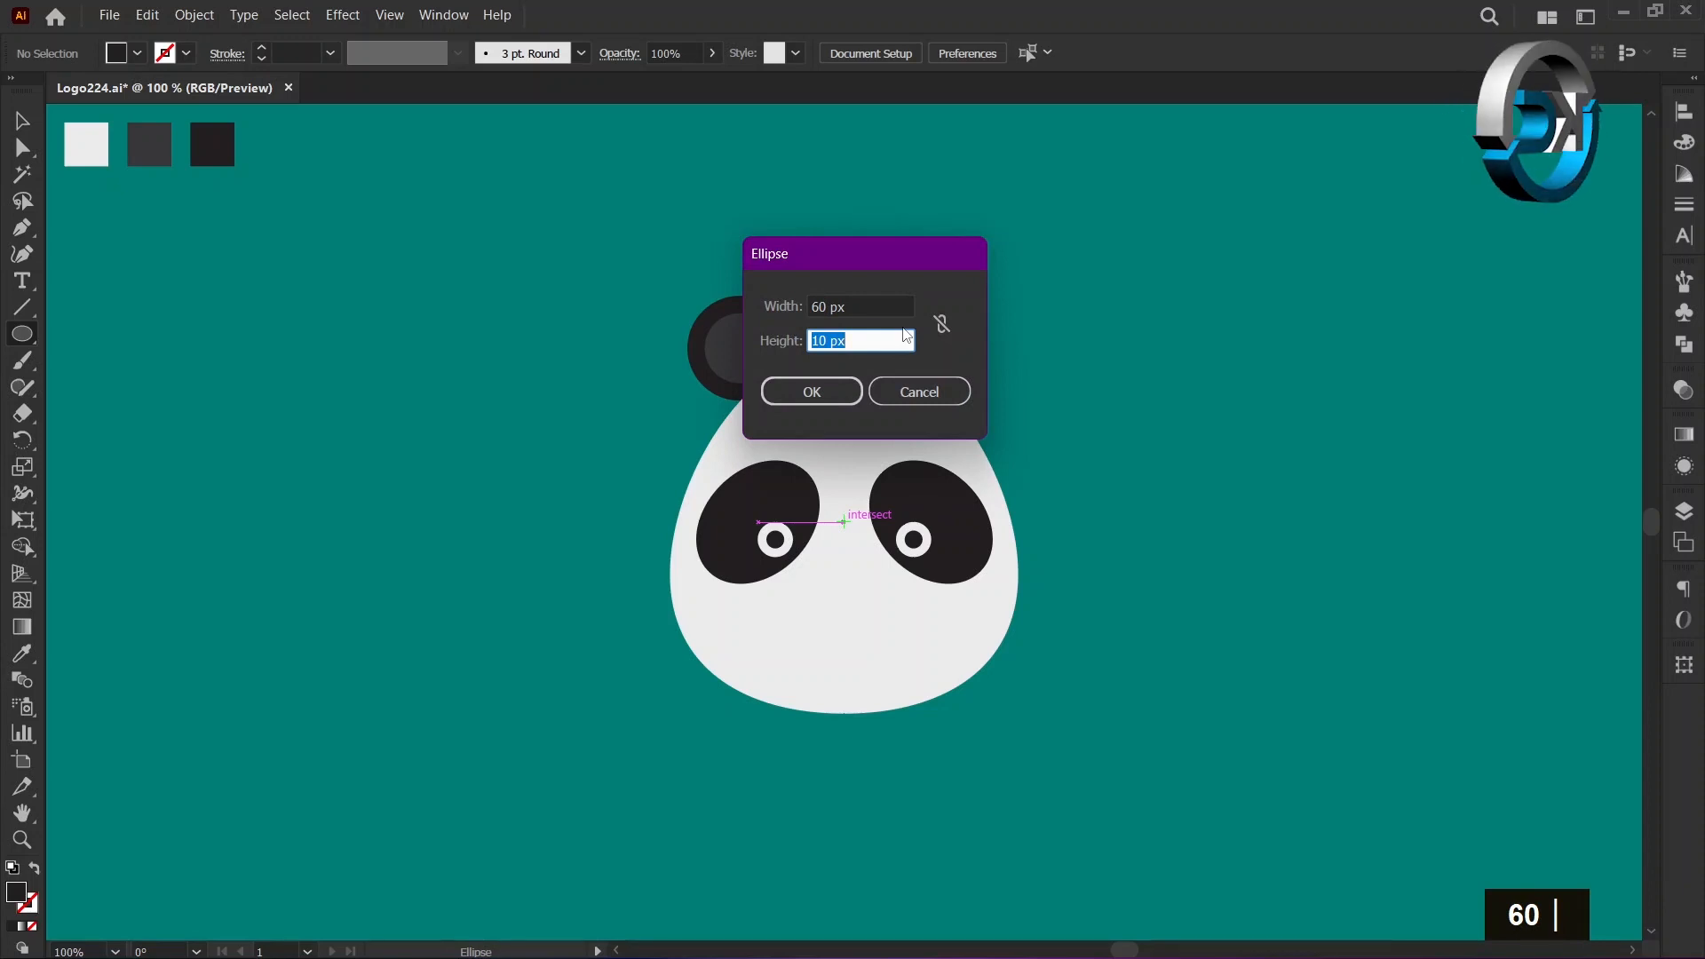
type("30")
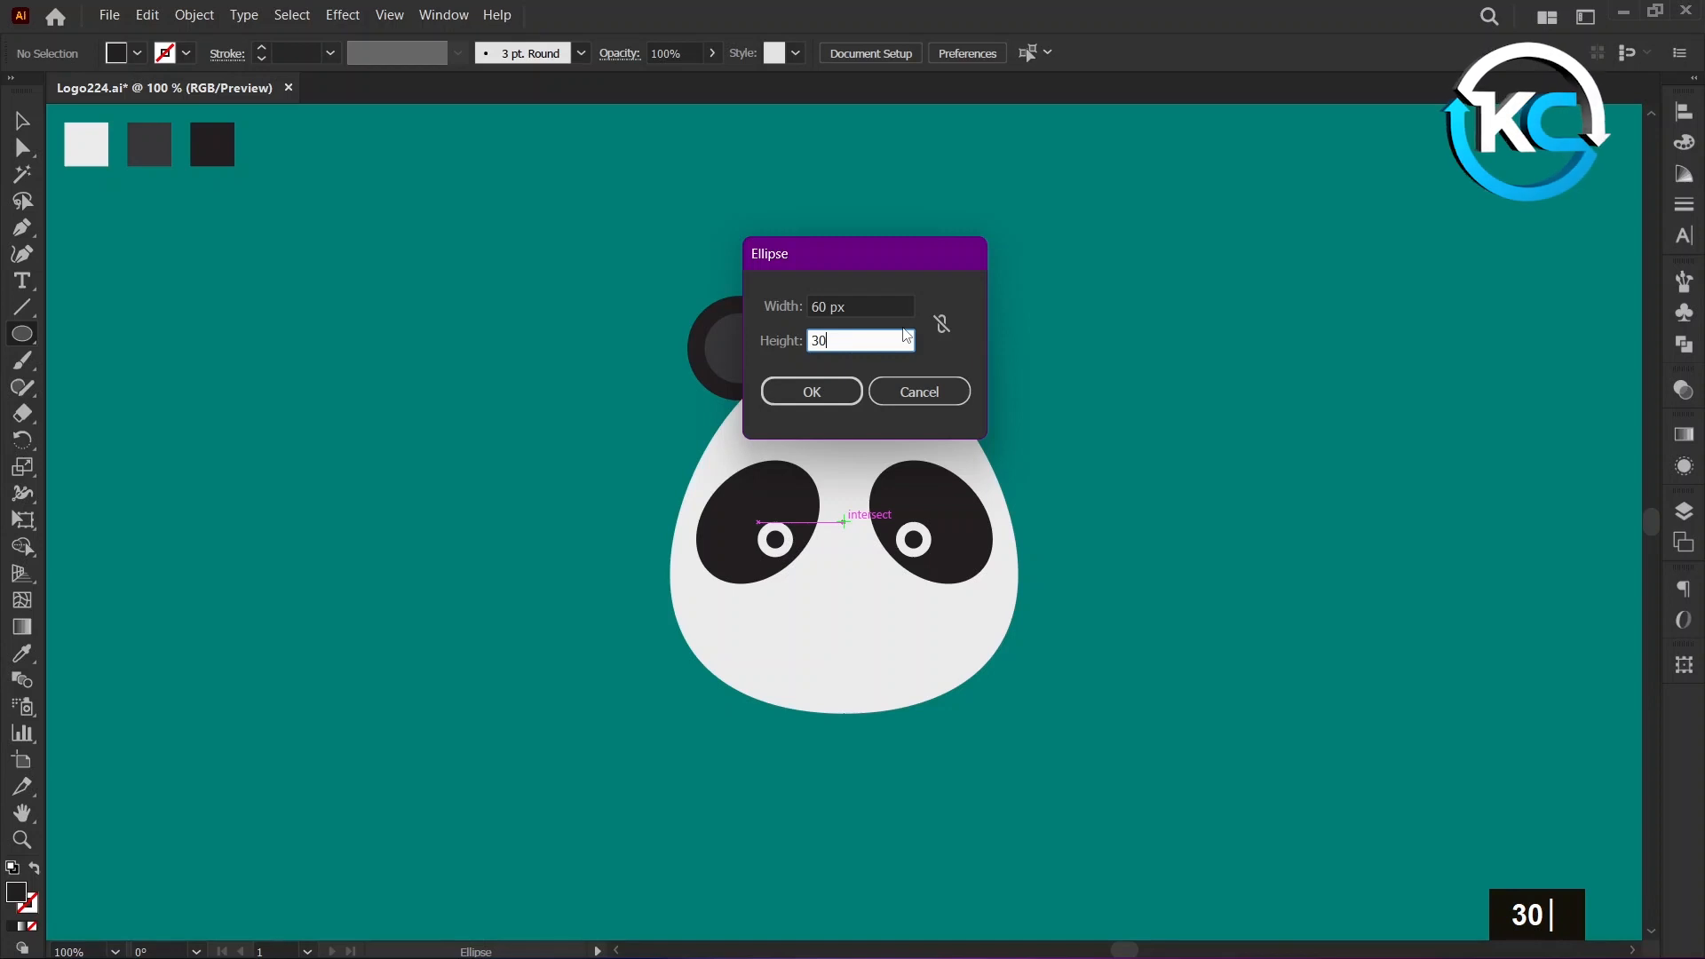
left_click(818, 388)
left_click(22, 122)
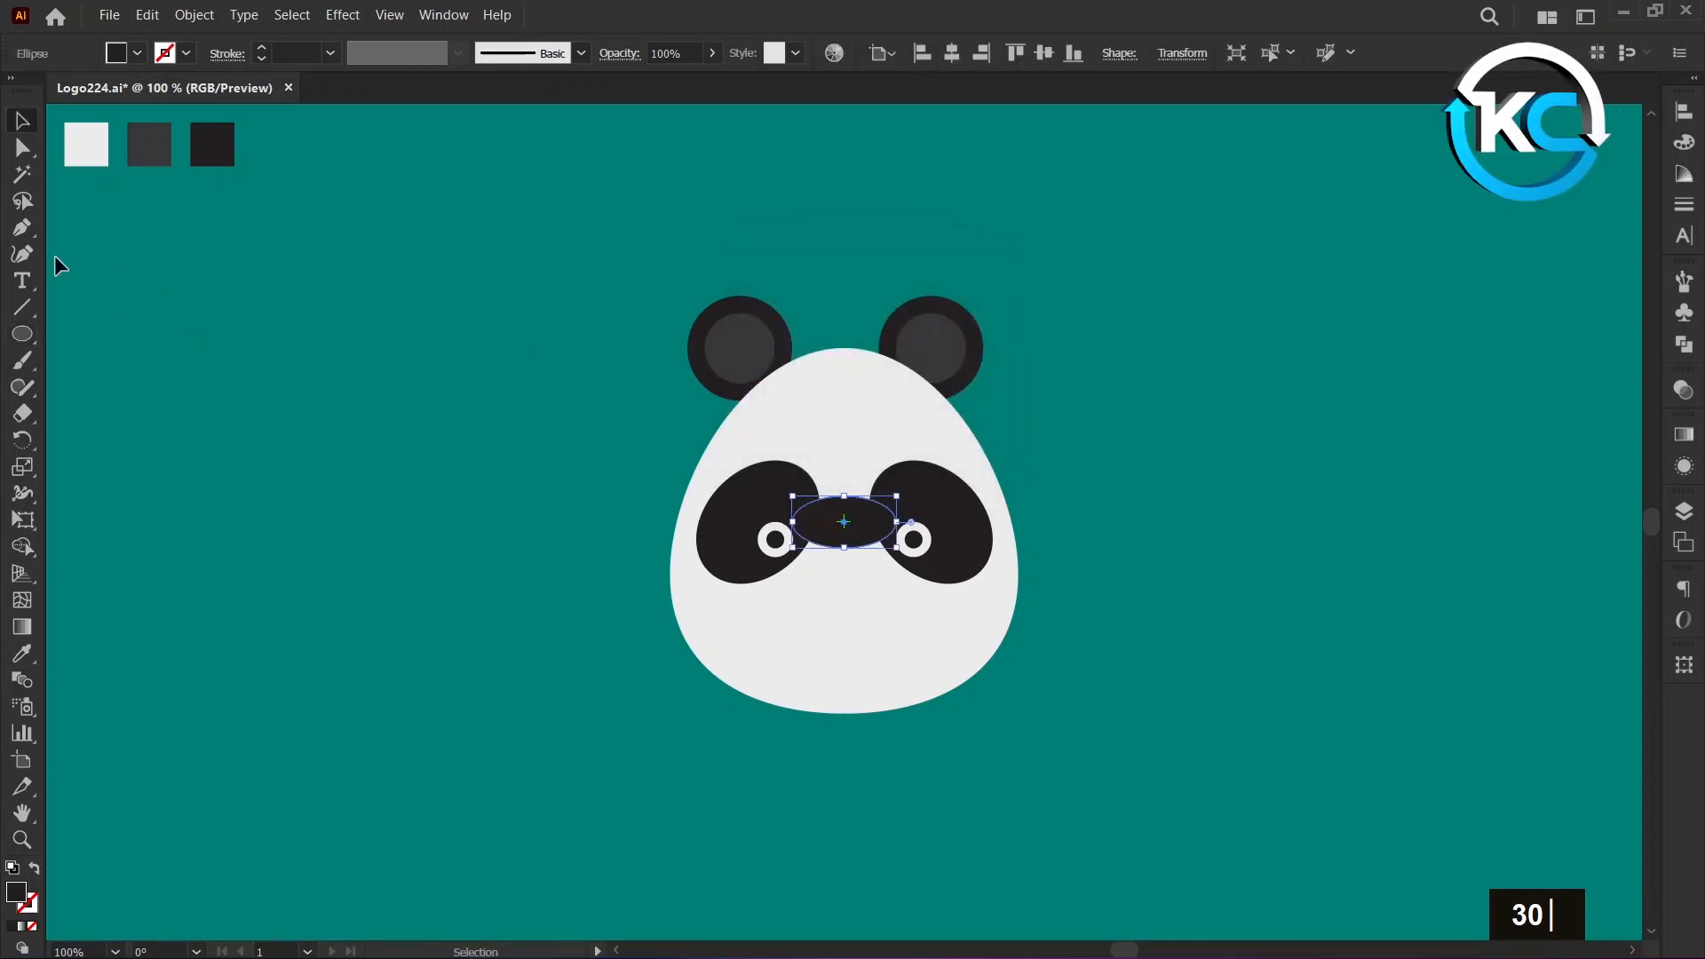
Move the left and right anchor points of the new black ellipse up together by 10 px.
left_click(25, 151)
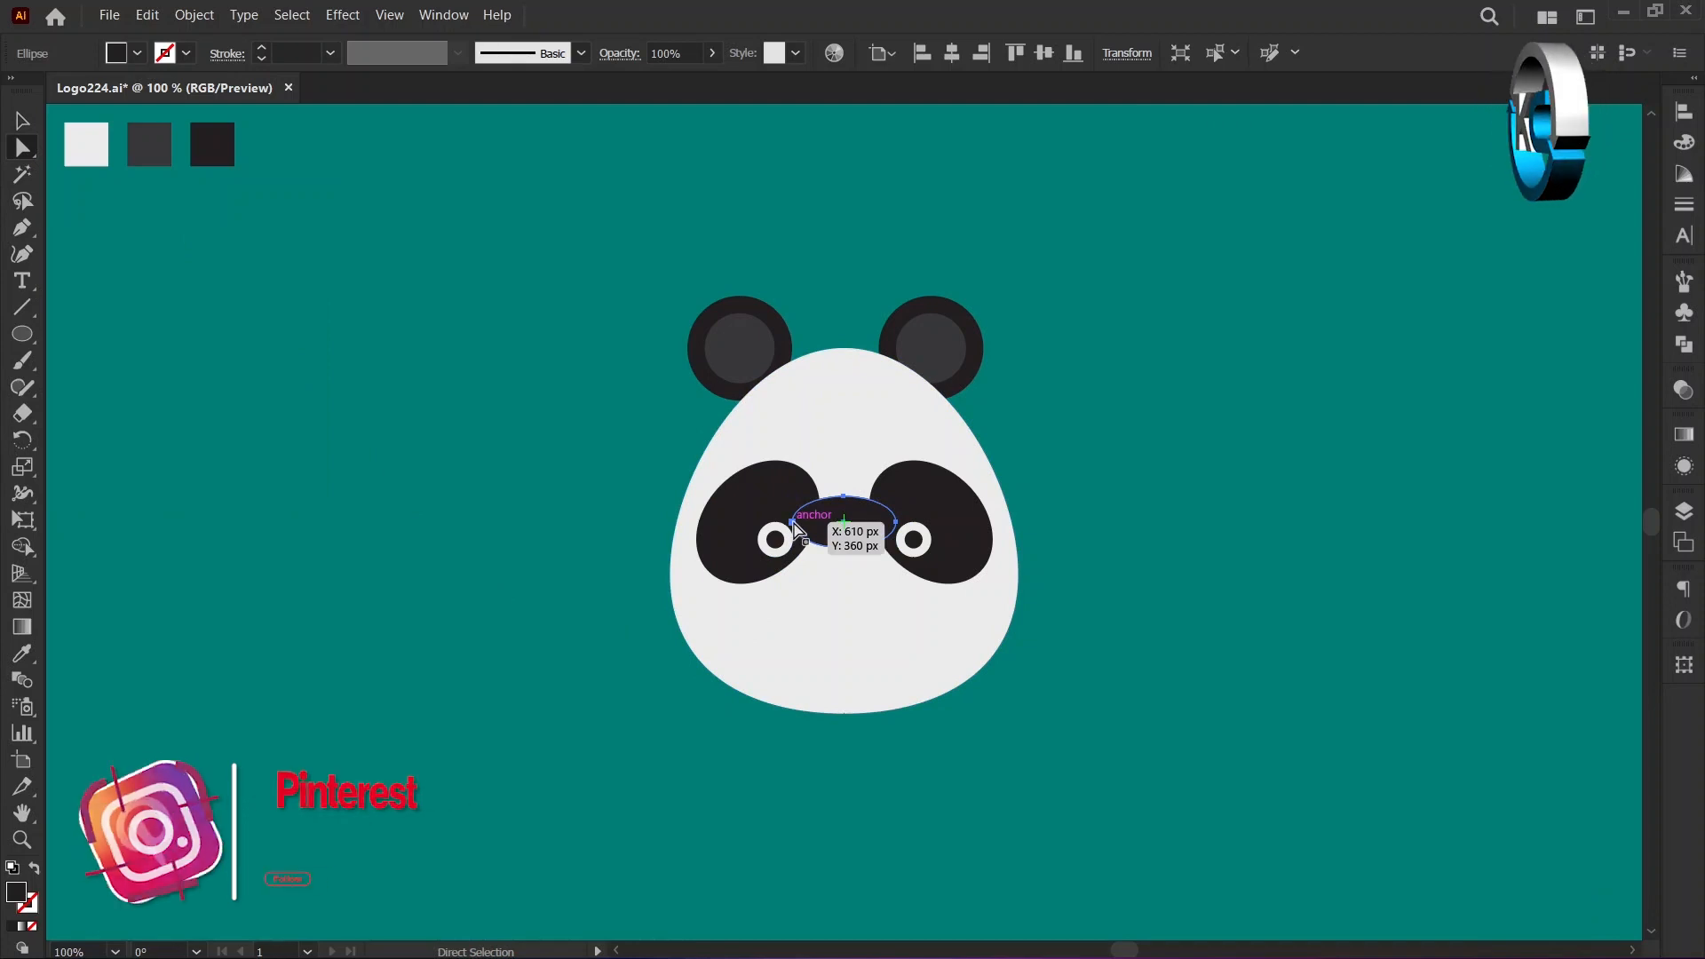
left_click(99, 198)
double_click(849, 527)
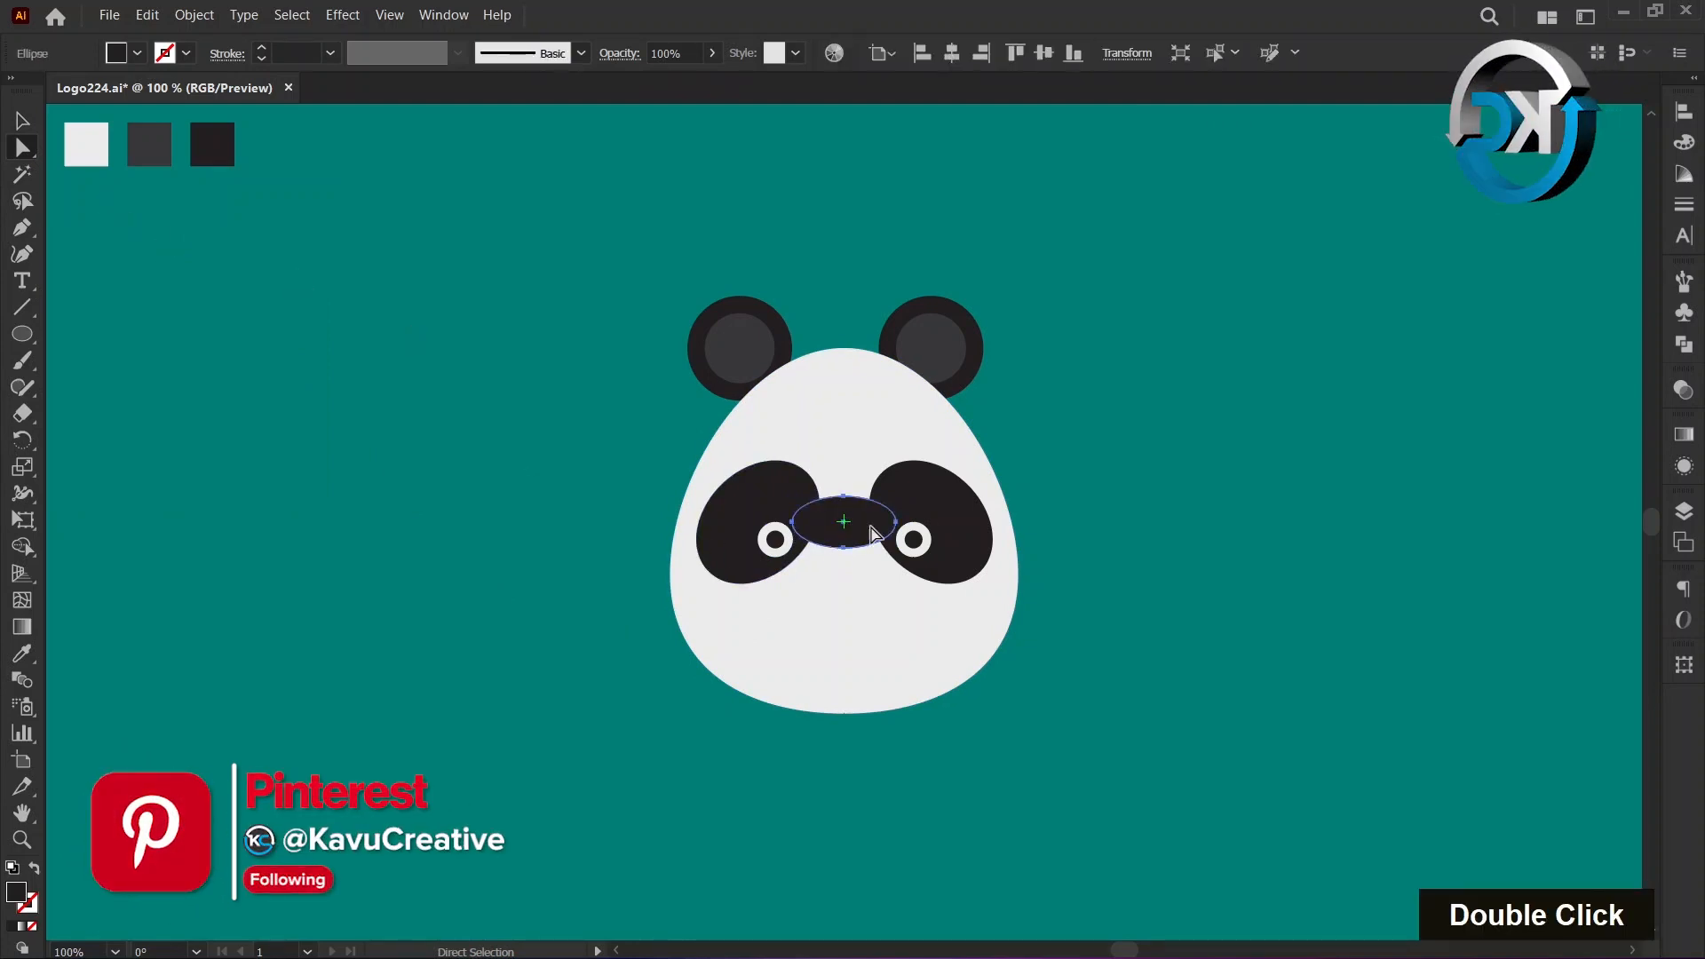
left_click(896, 526)
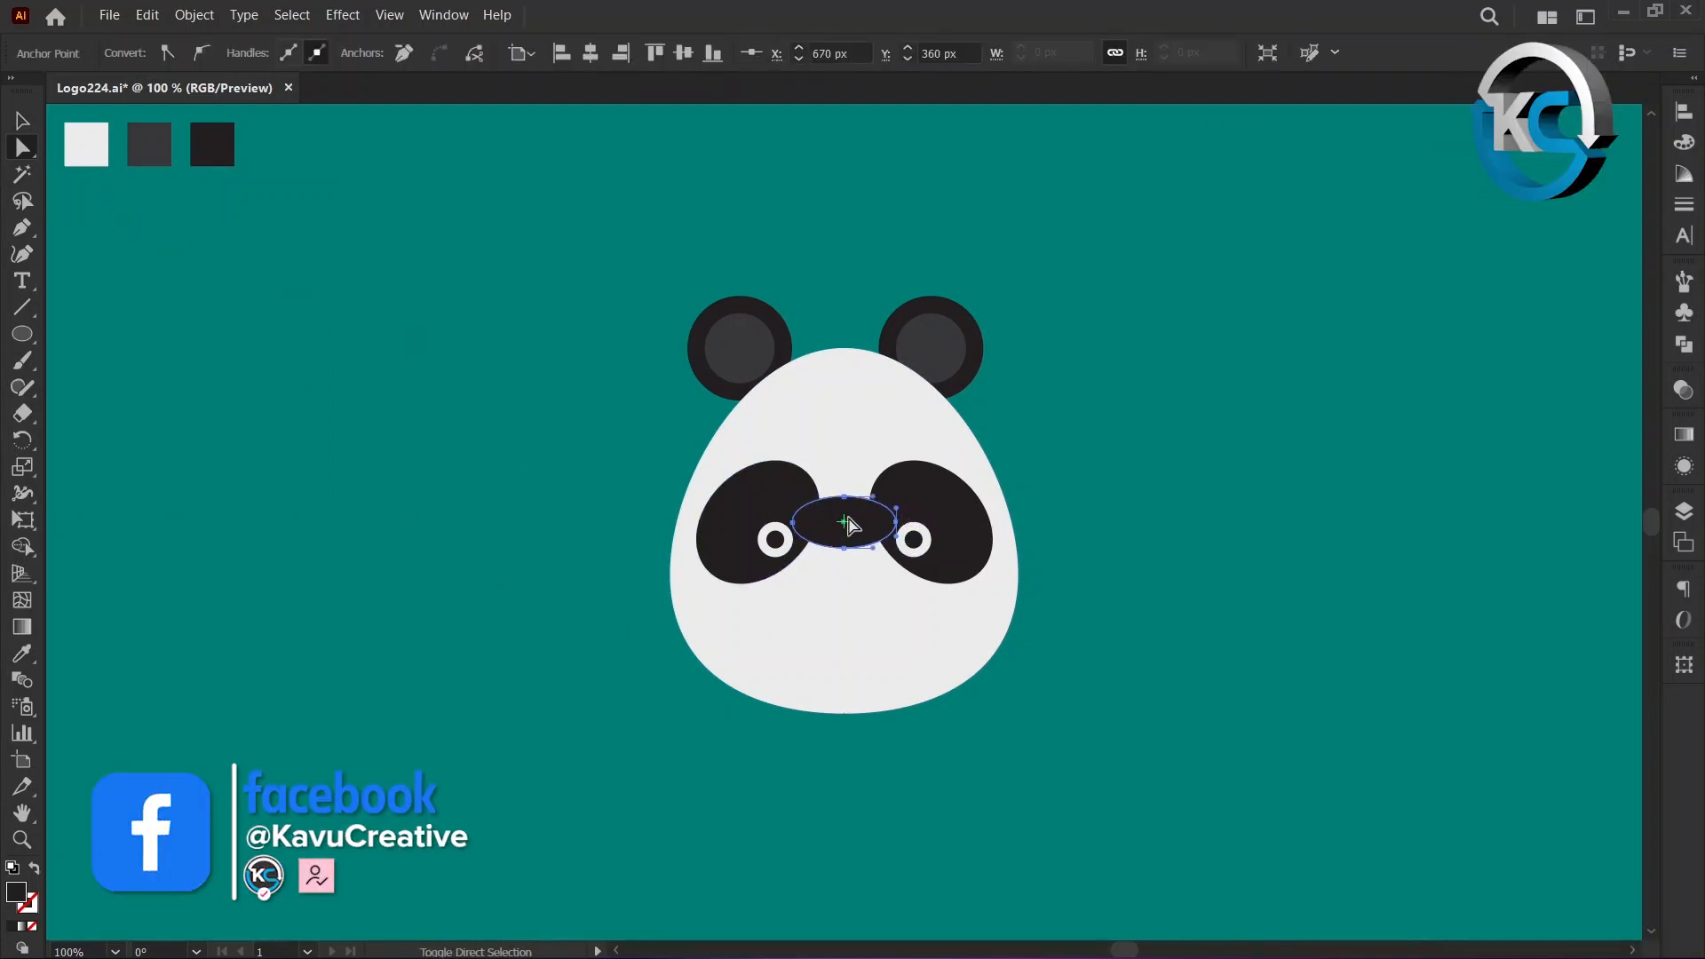
left_click(793, 527, "shift")
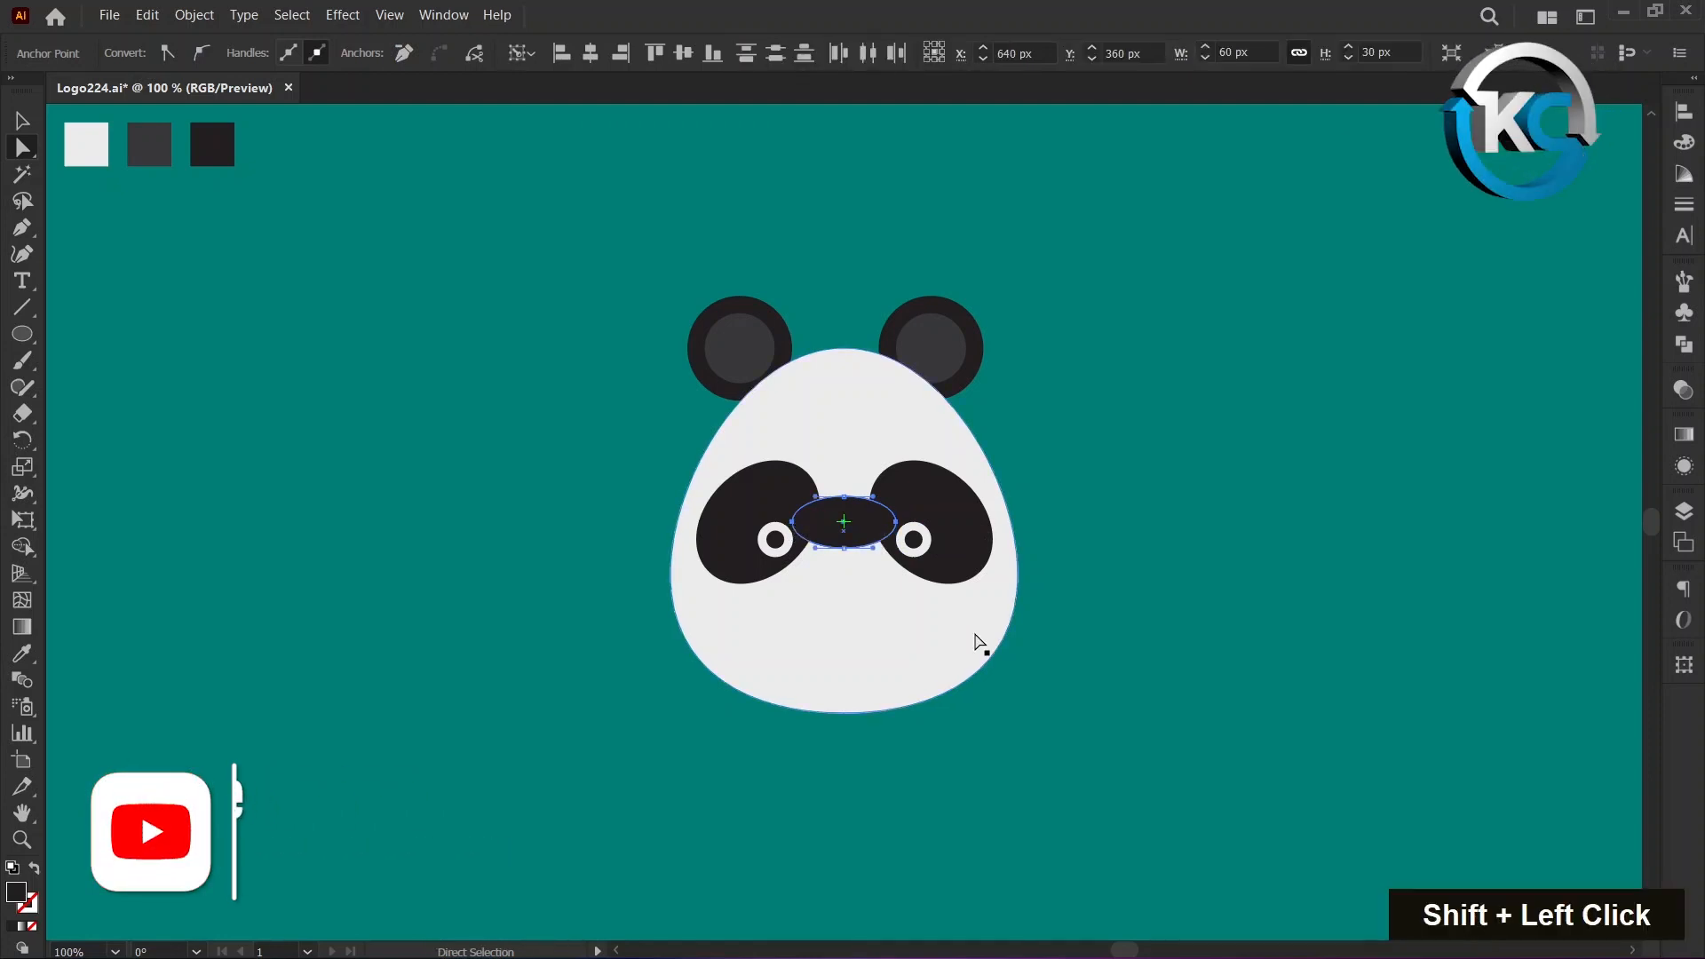
key("shift")
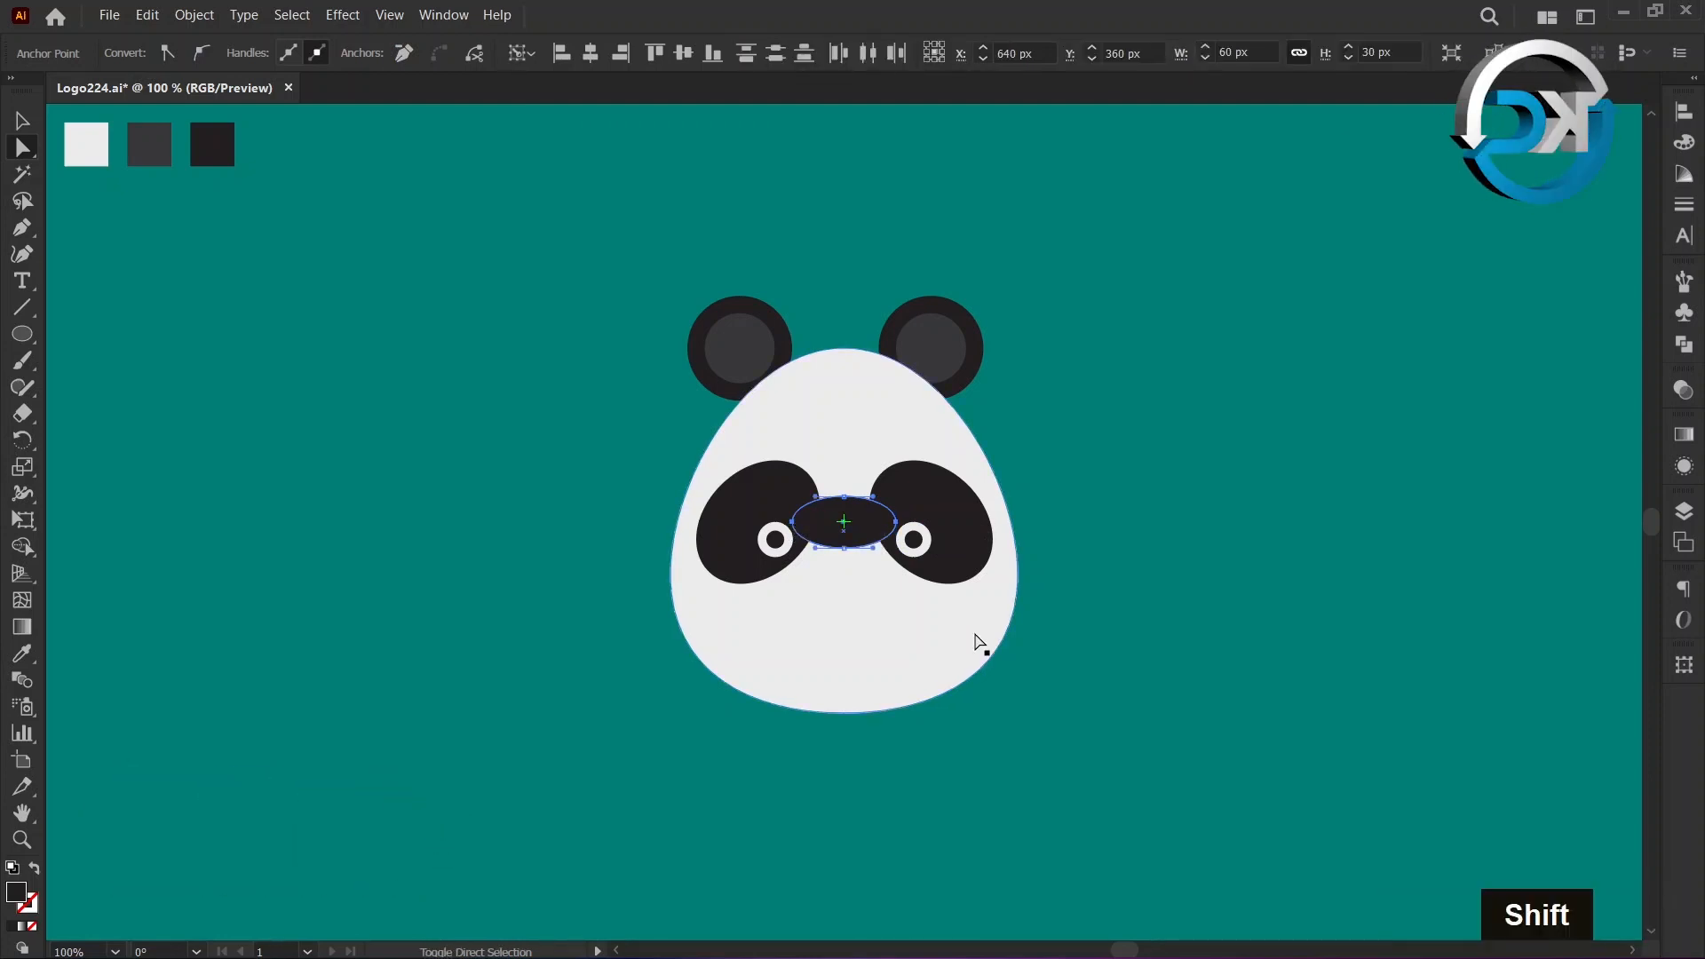
key("shift+Up")
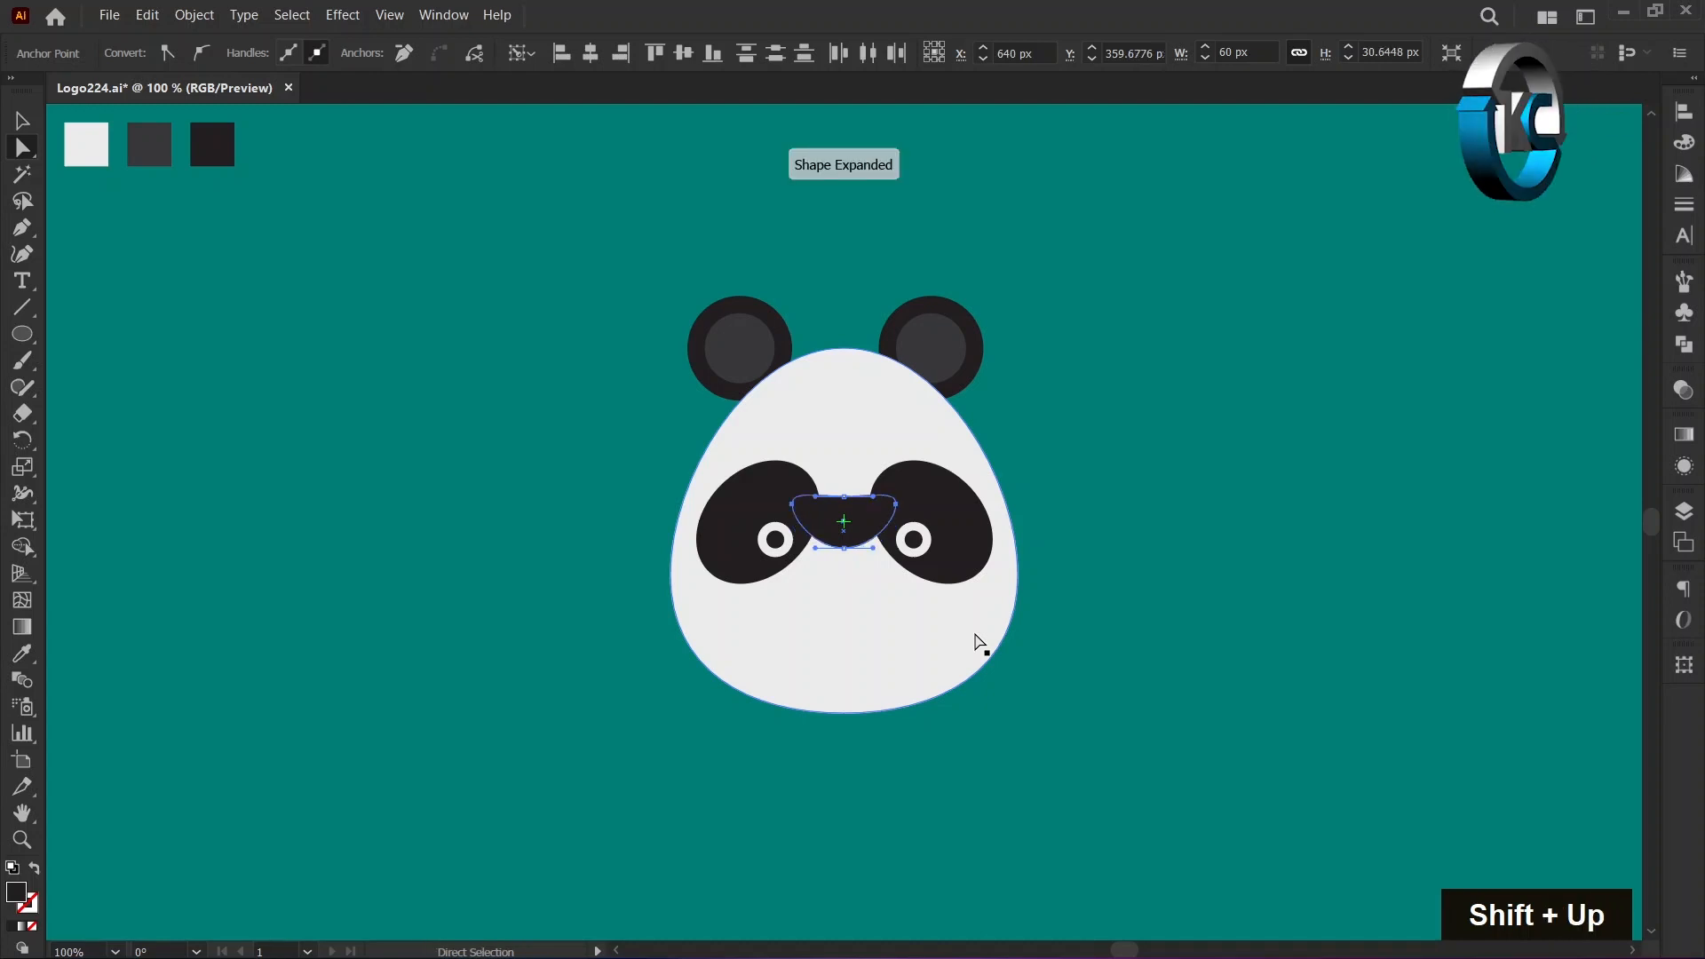
Move the bottom anchor point of the reshaped ellipse up by 10 px to flatten it into a nose.
left_click(845, 549)
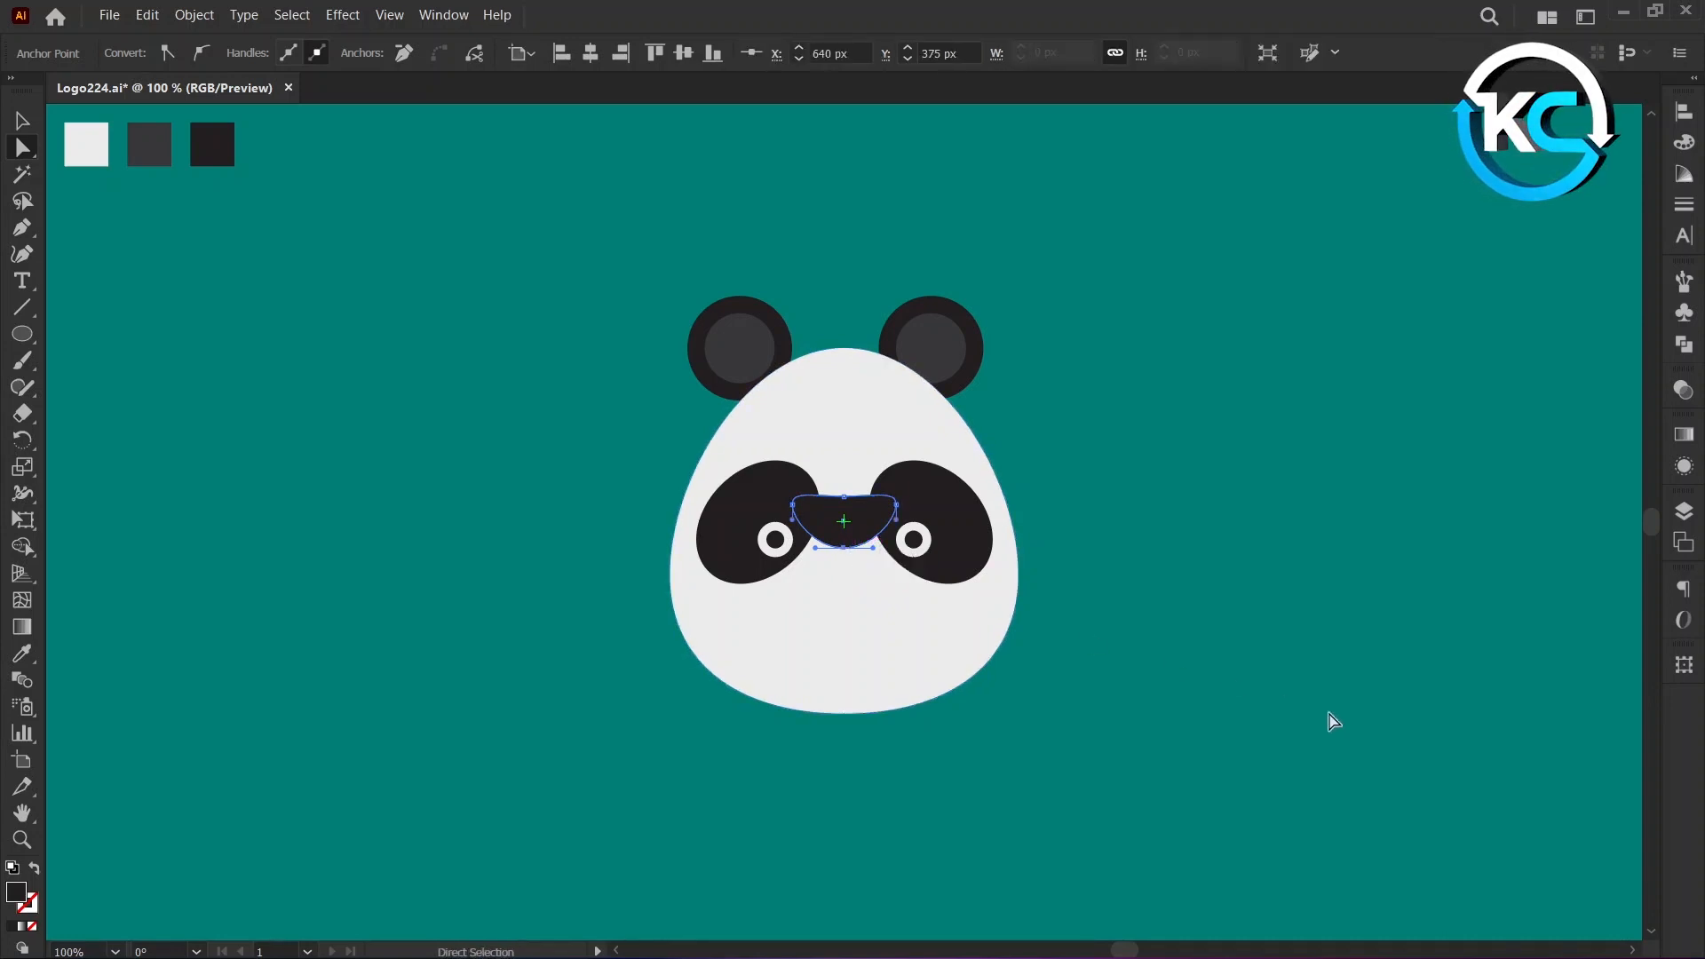
key("shift")
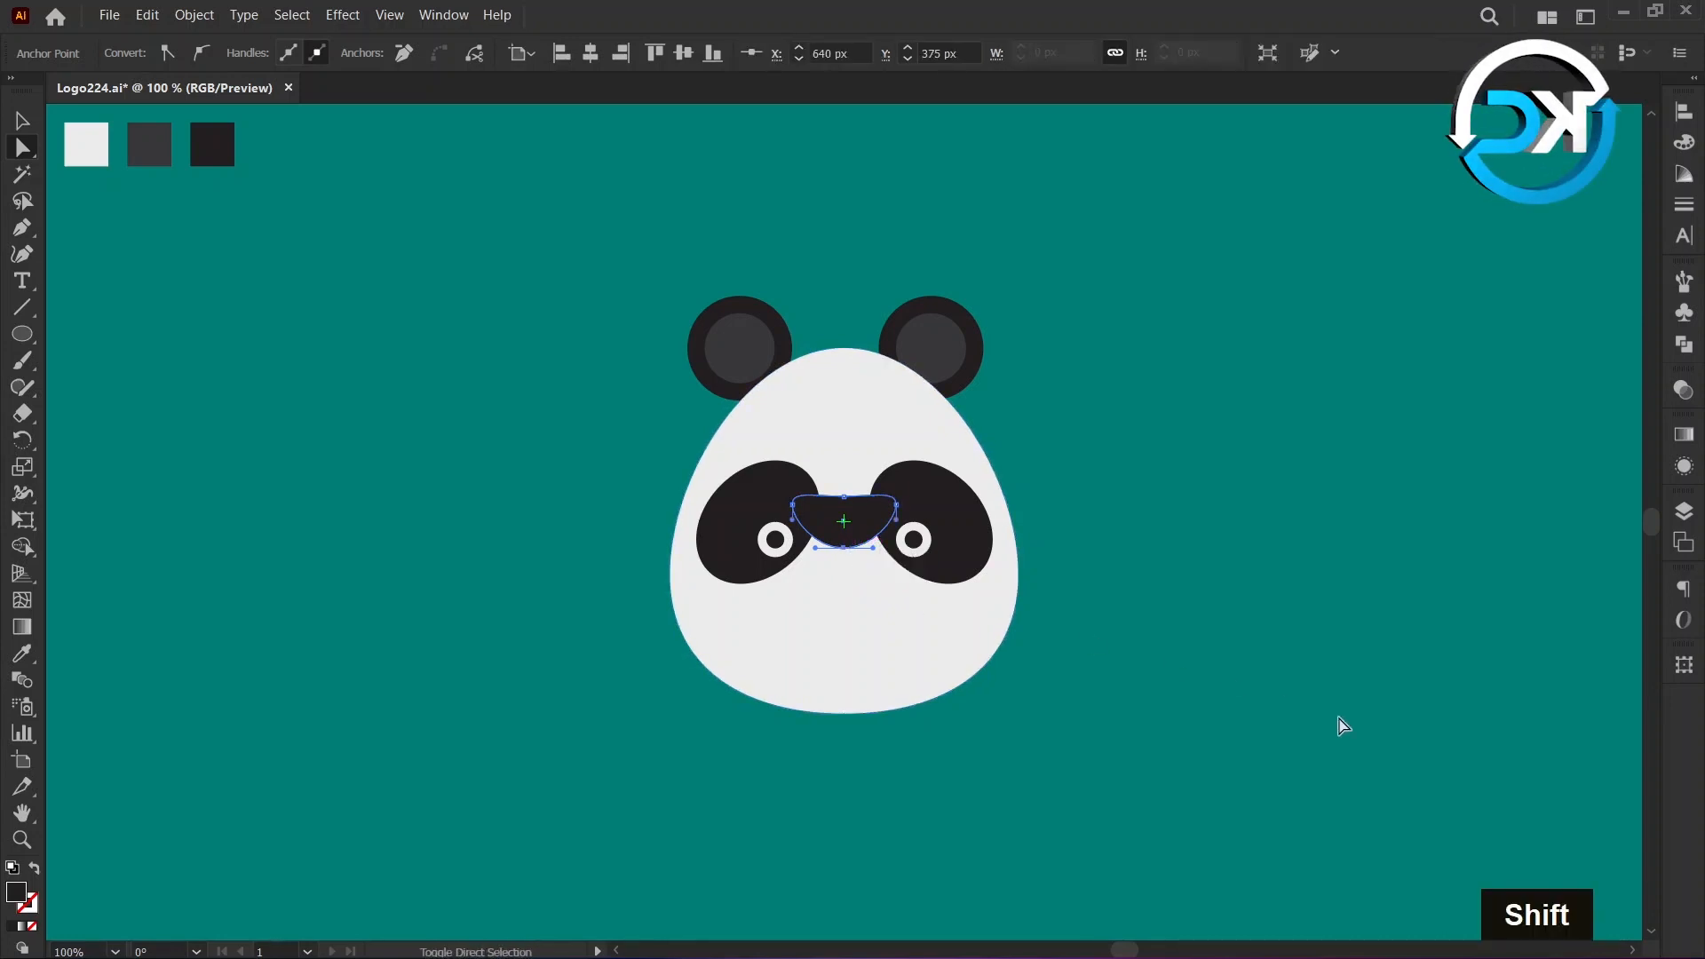
key("shift+Up")
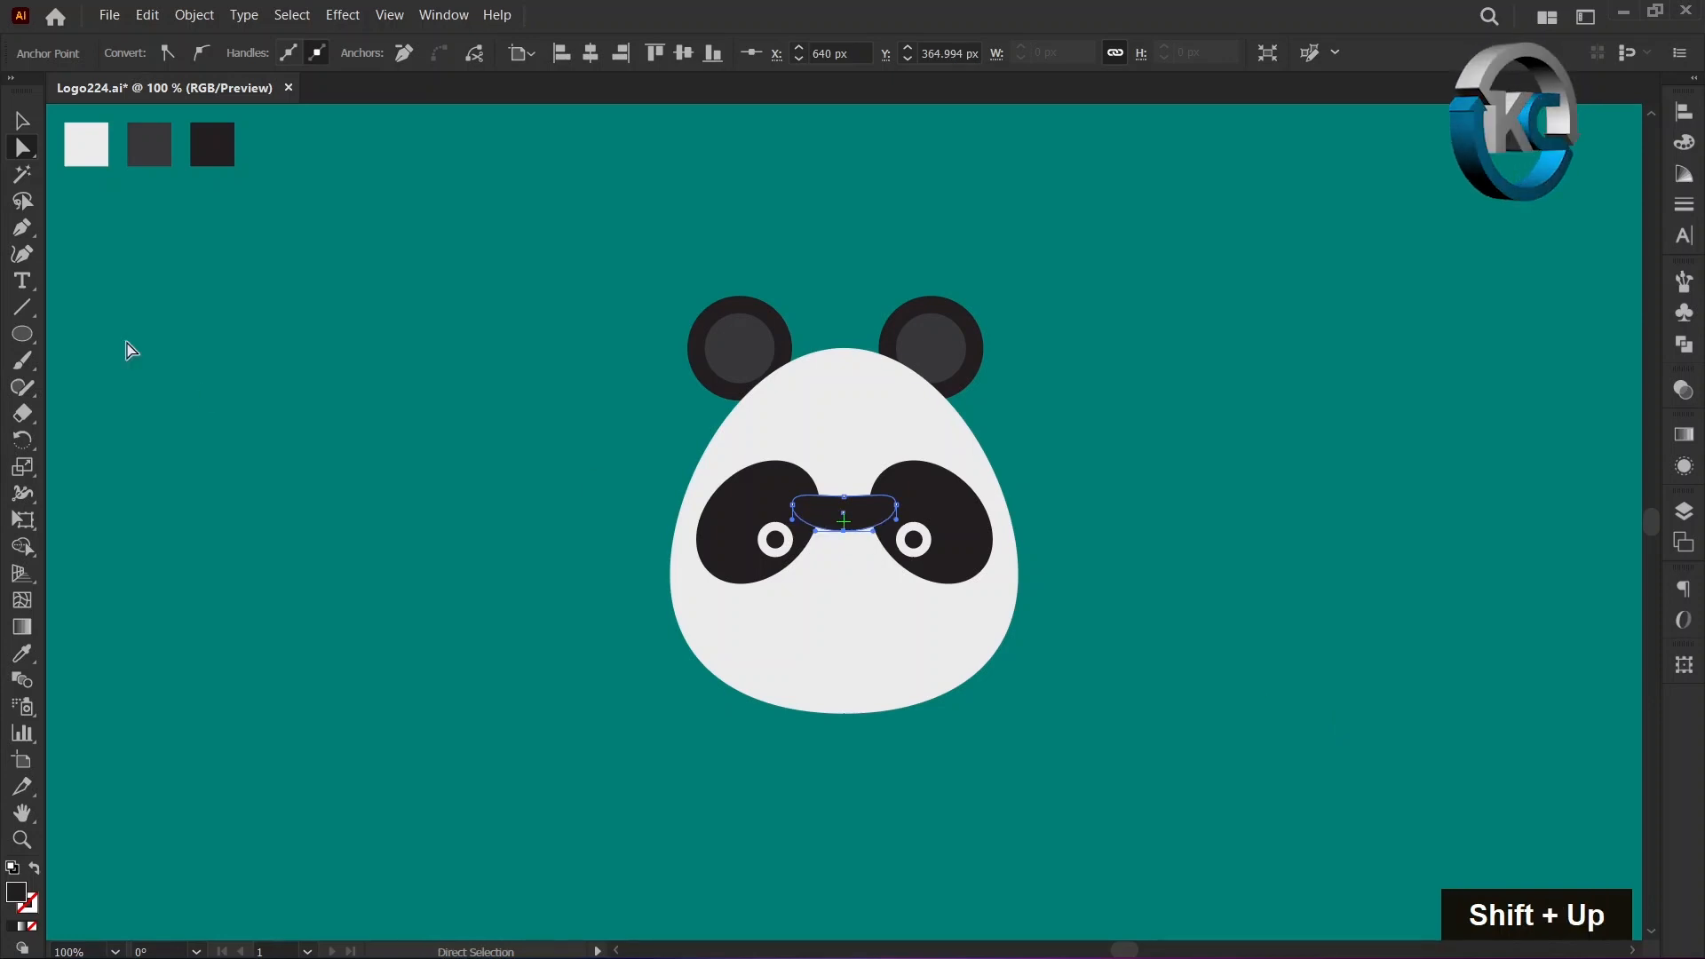
Move the nose shape straight down to the lower part of the face, below the eyes.
left_click(17, 127)
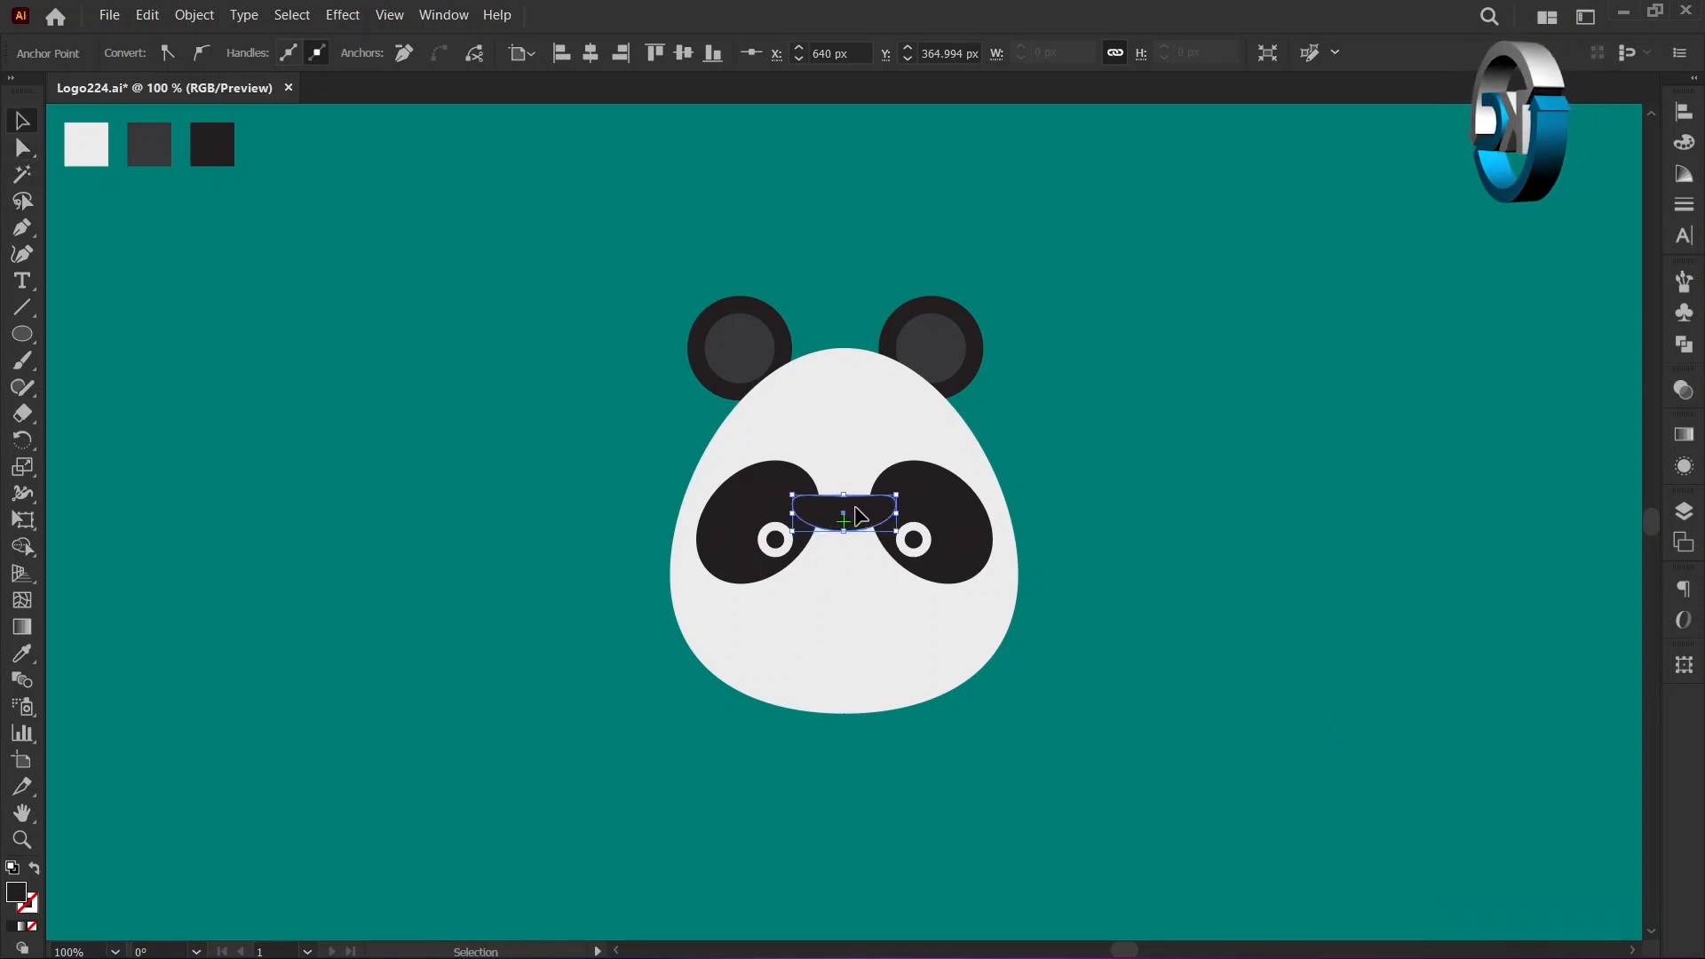
left_click_drag(857, 516, 874, 654)
left_click(442, 441)
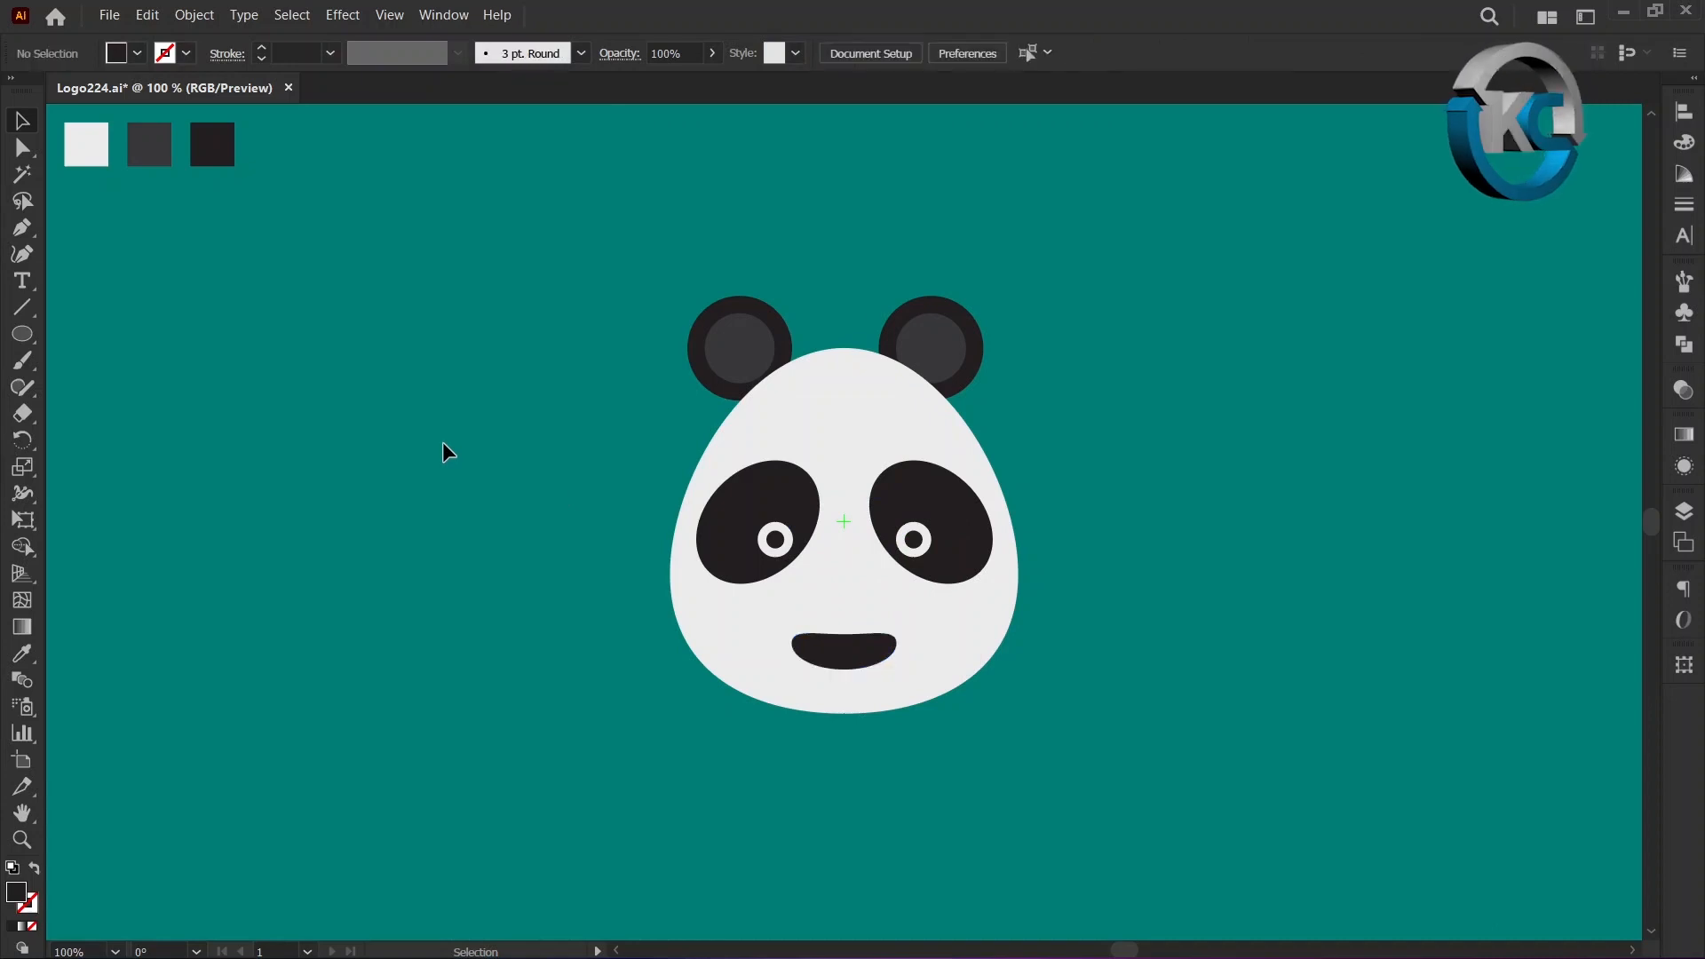
Draw an unfilled 60 × 60 px circle with a dark 4 pt stroke, centred on the guide mark between the eyes.
left_click(36, 868)
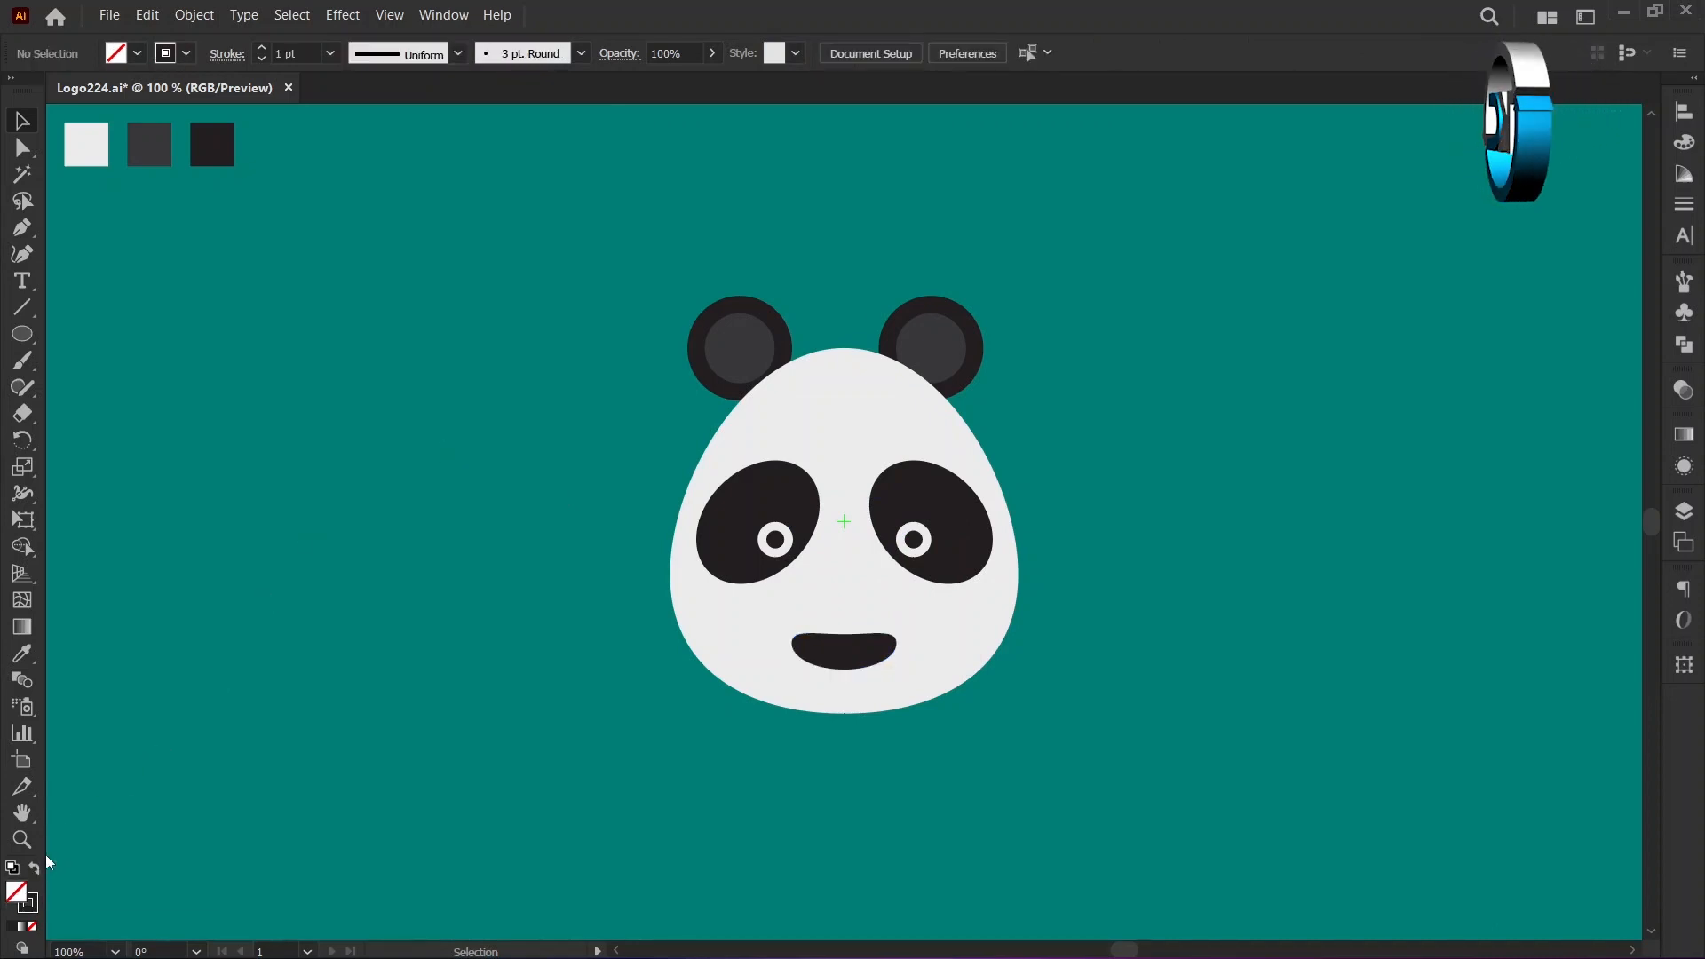
left_click(29, 335)
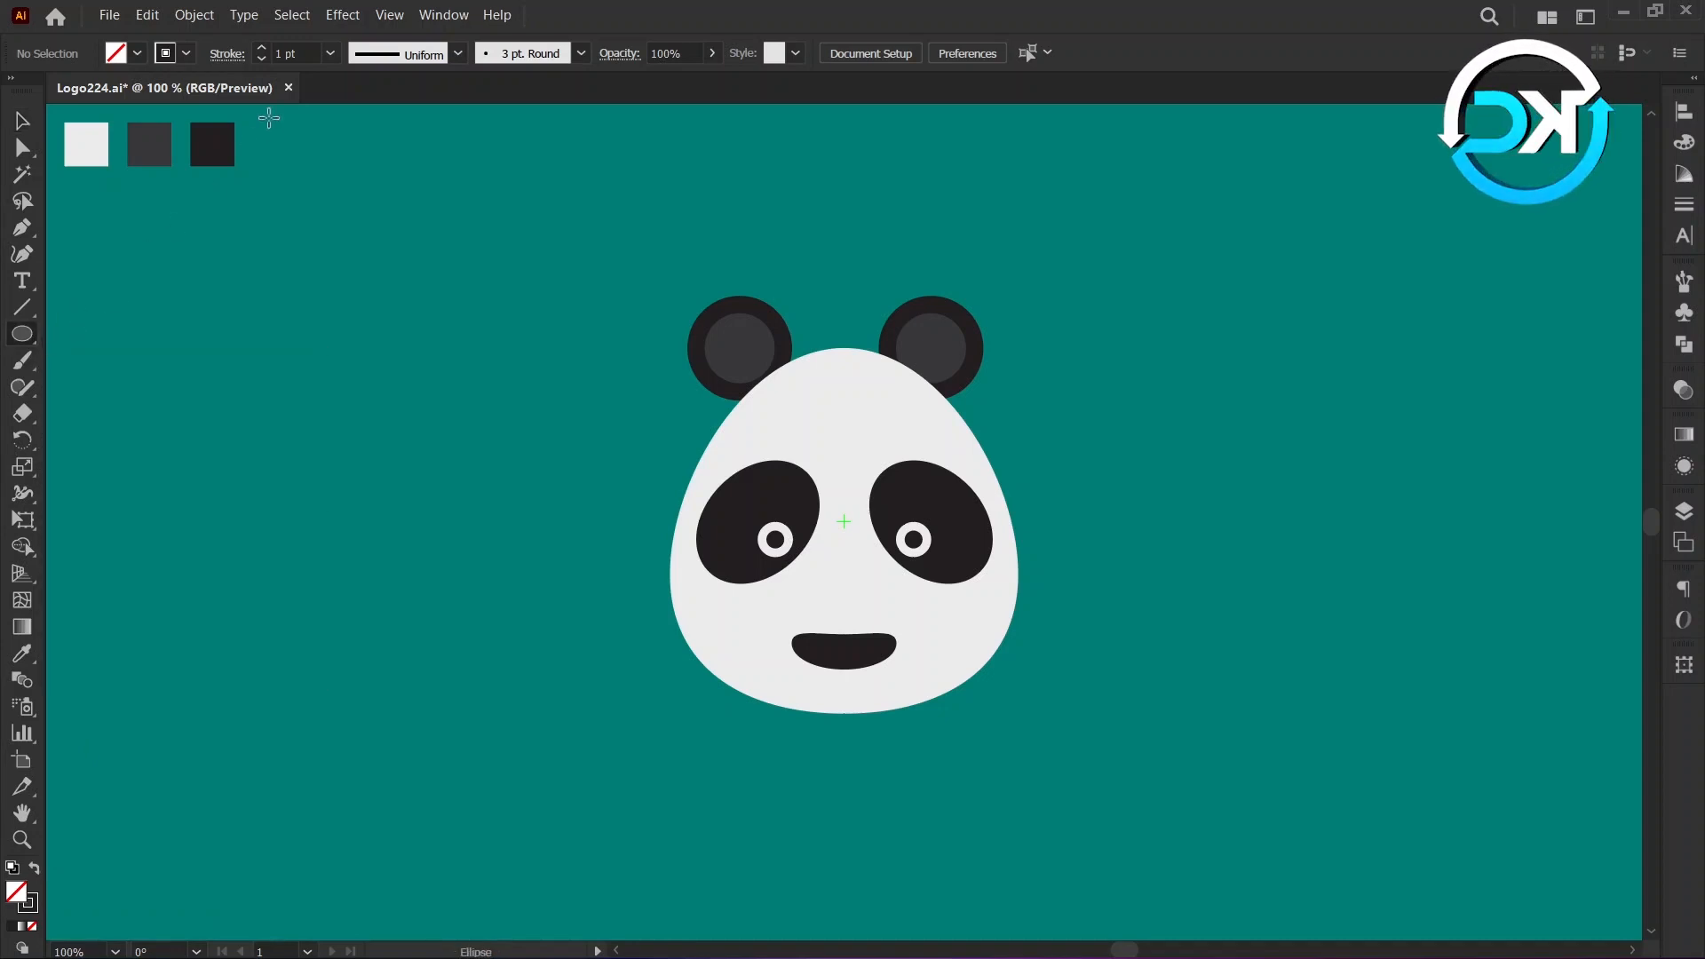
double_click(264, 48)
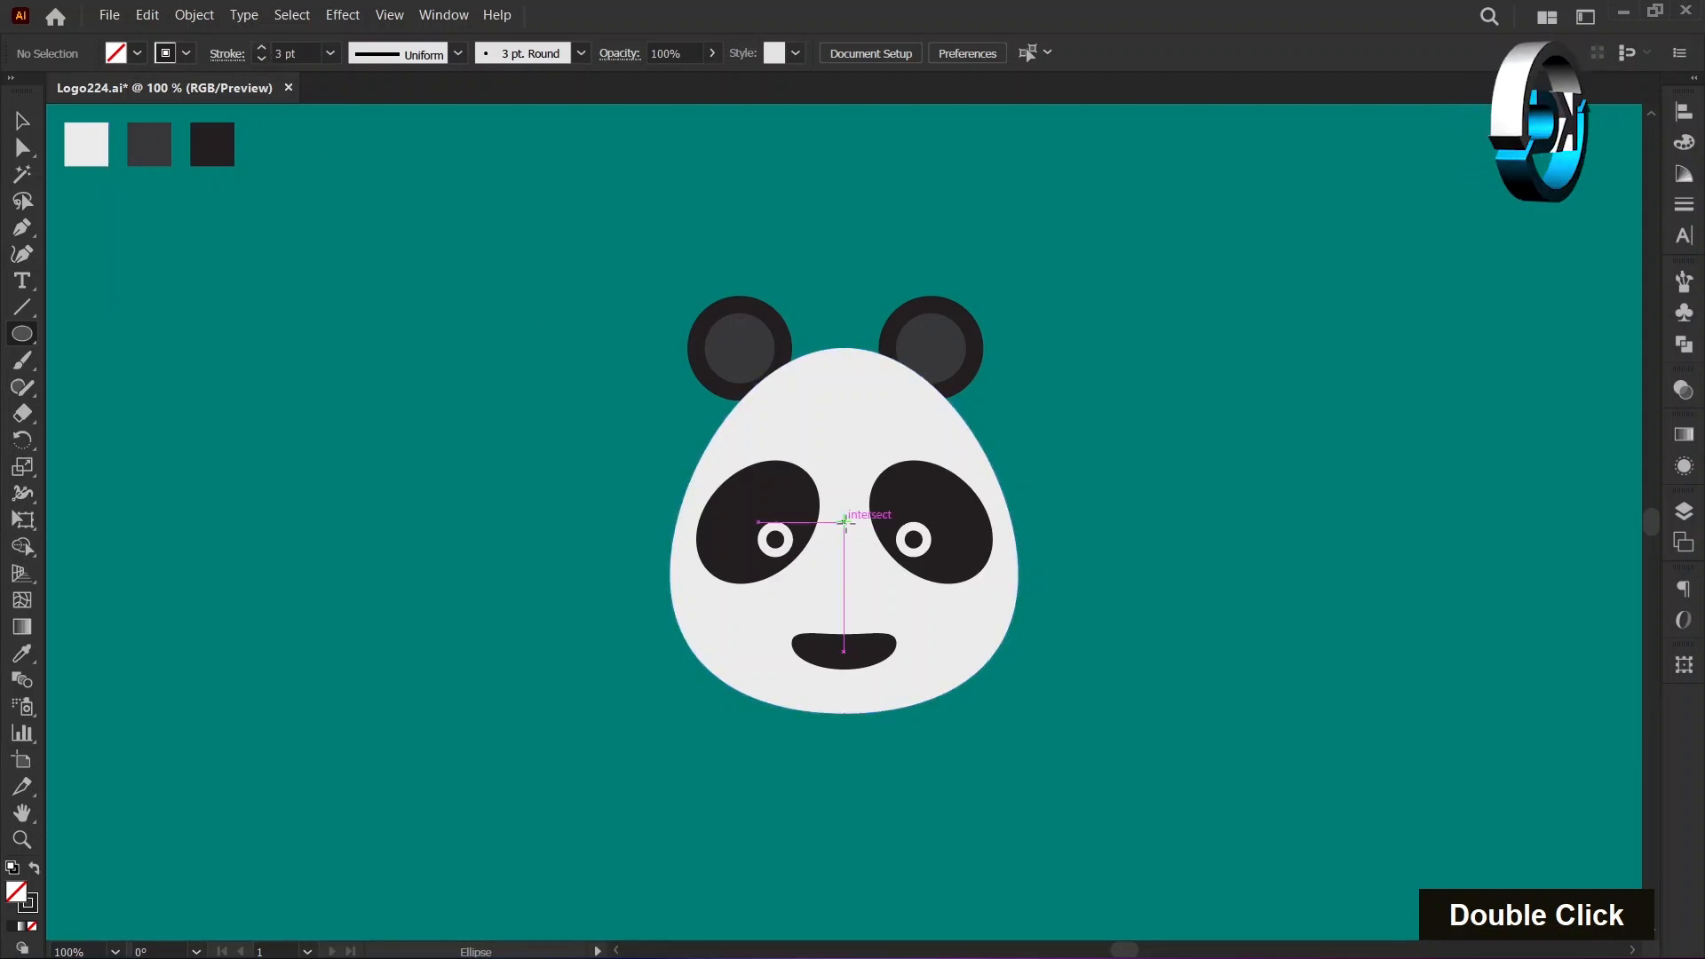
key("alt")
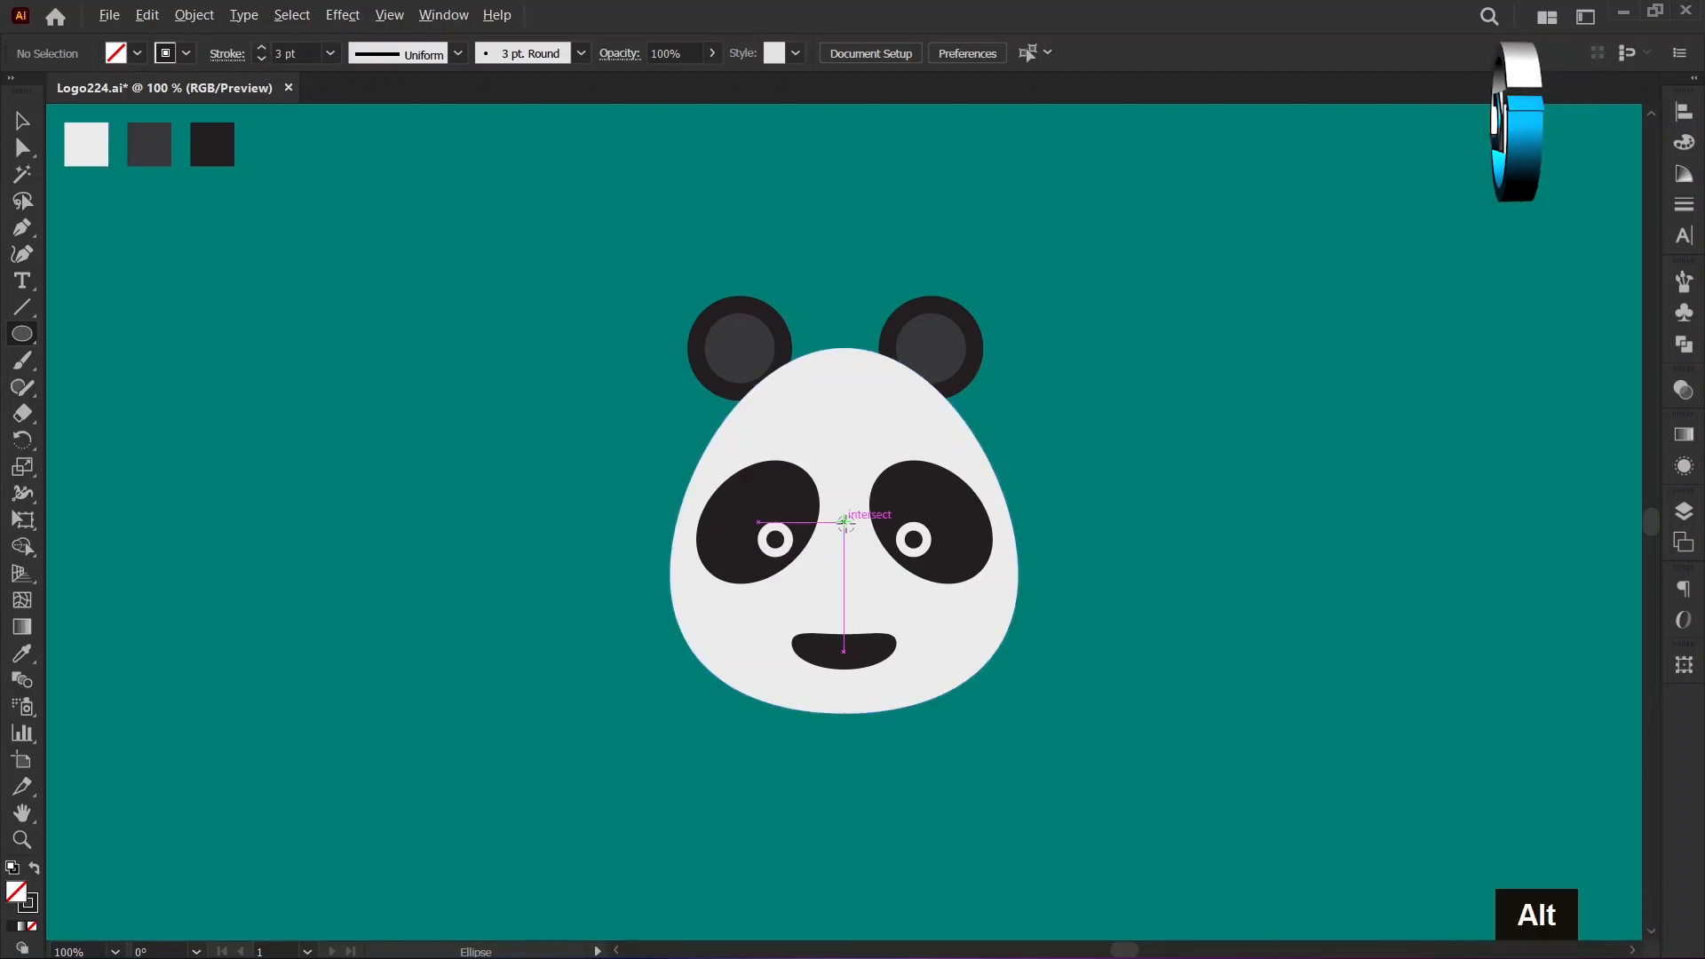
left_click(844, 522, "alt")
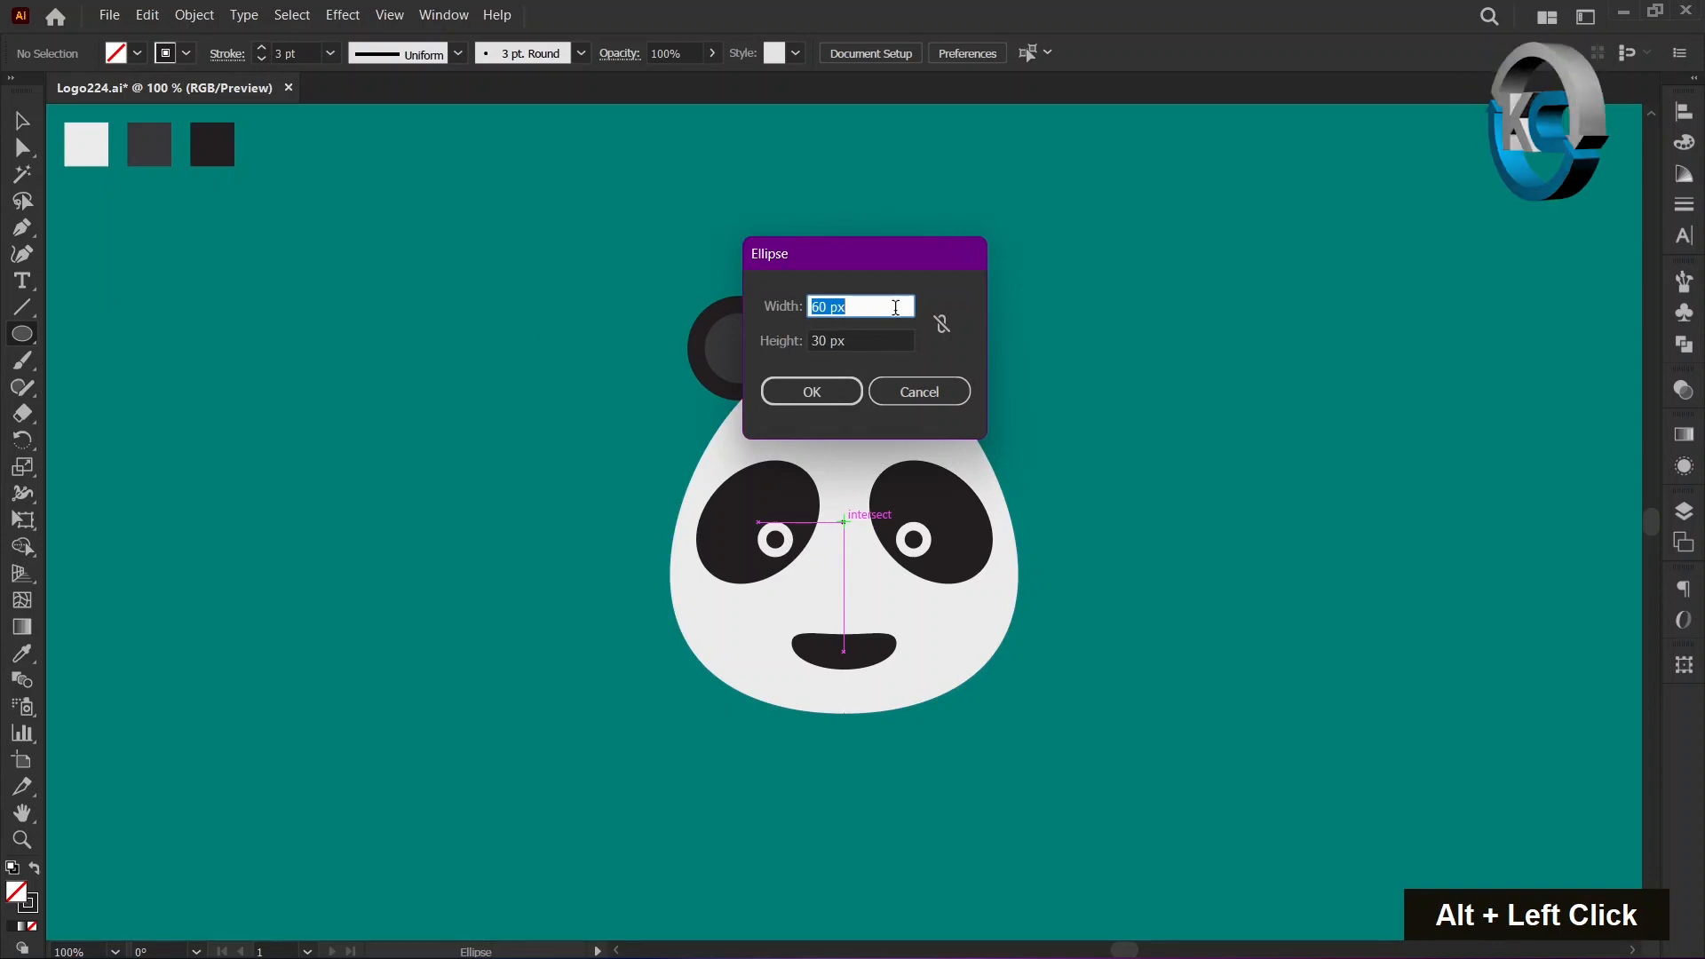
key("Tab")
type("60")
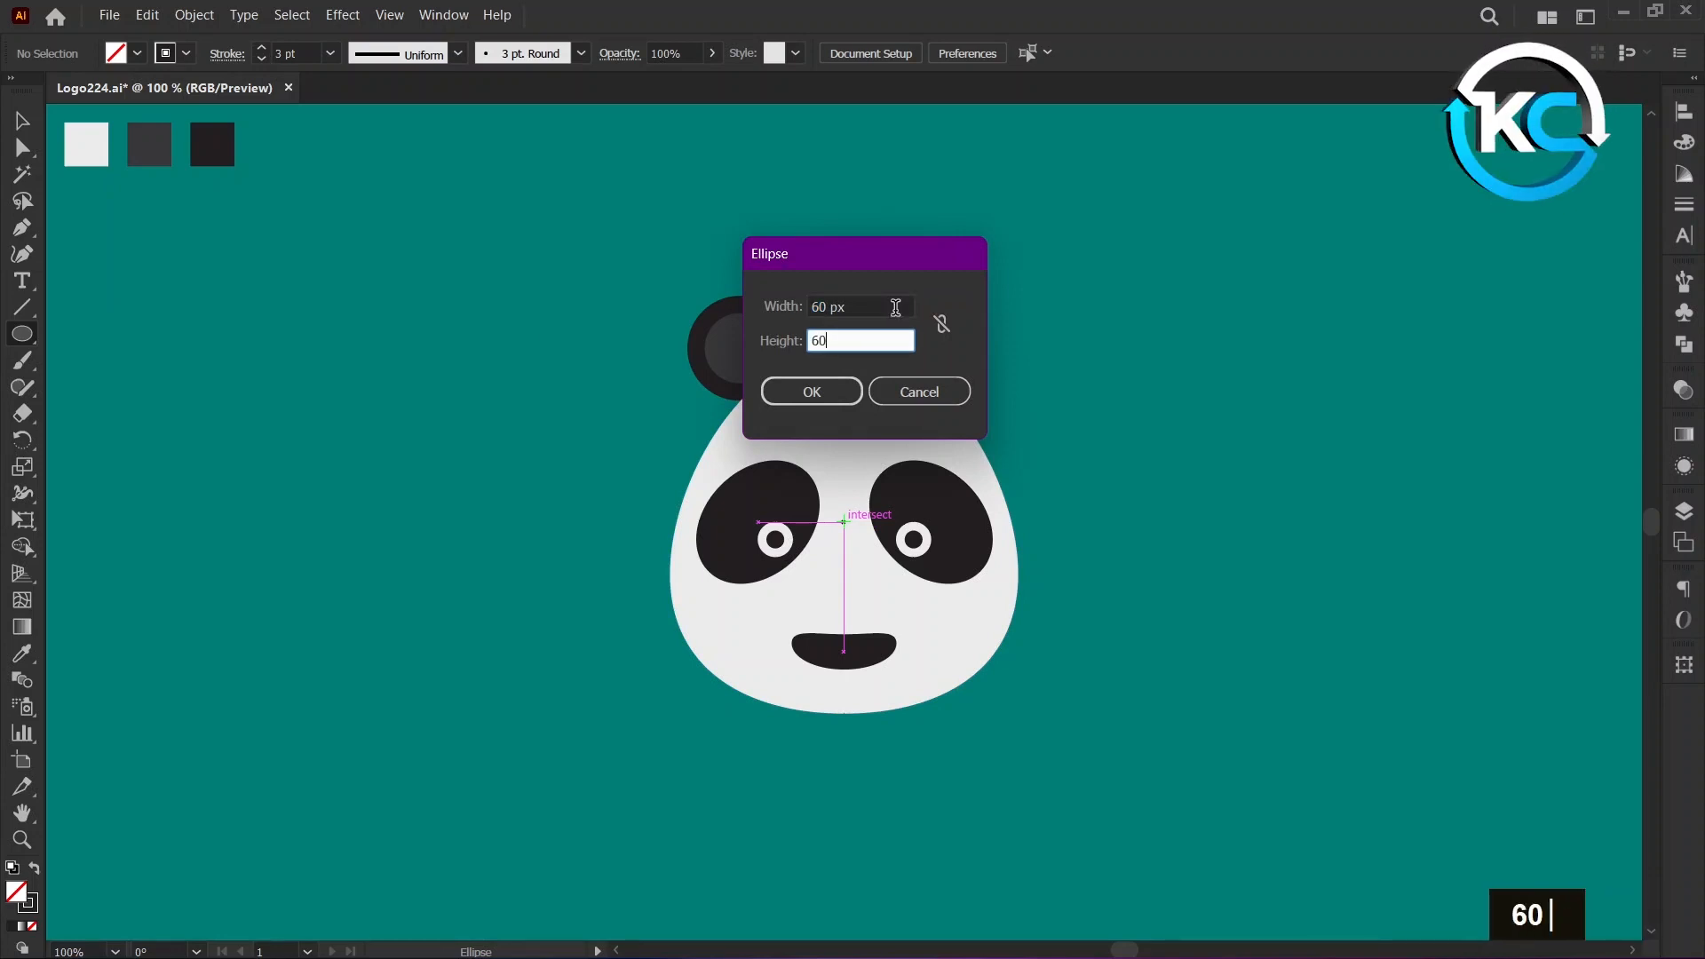
left_click(852, 391)
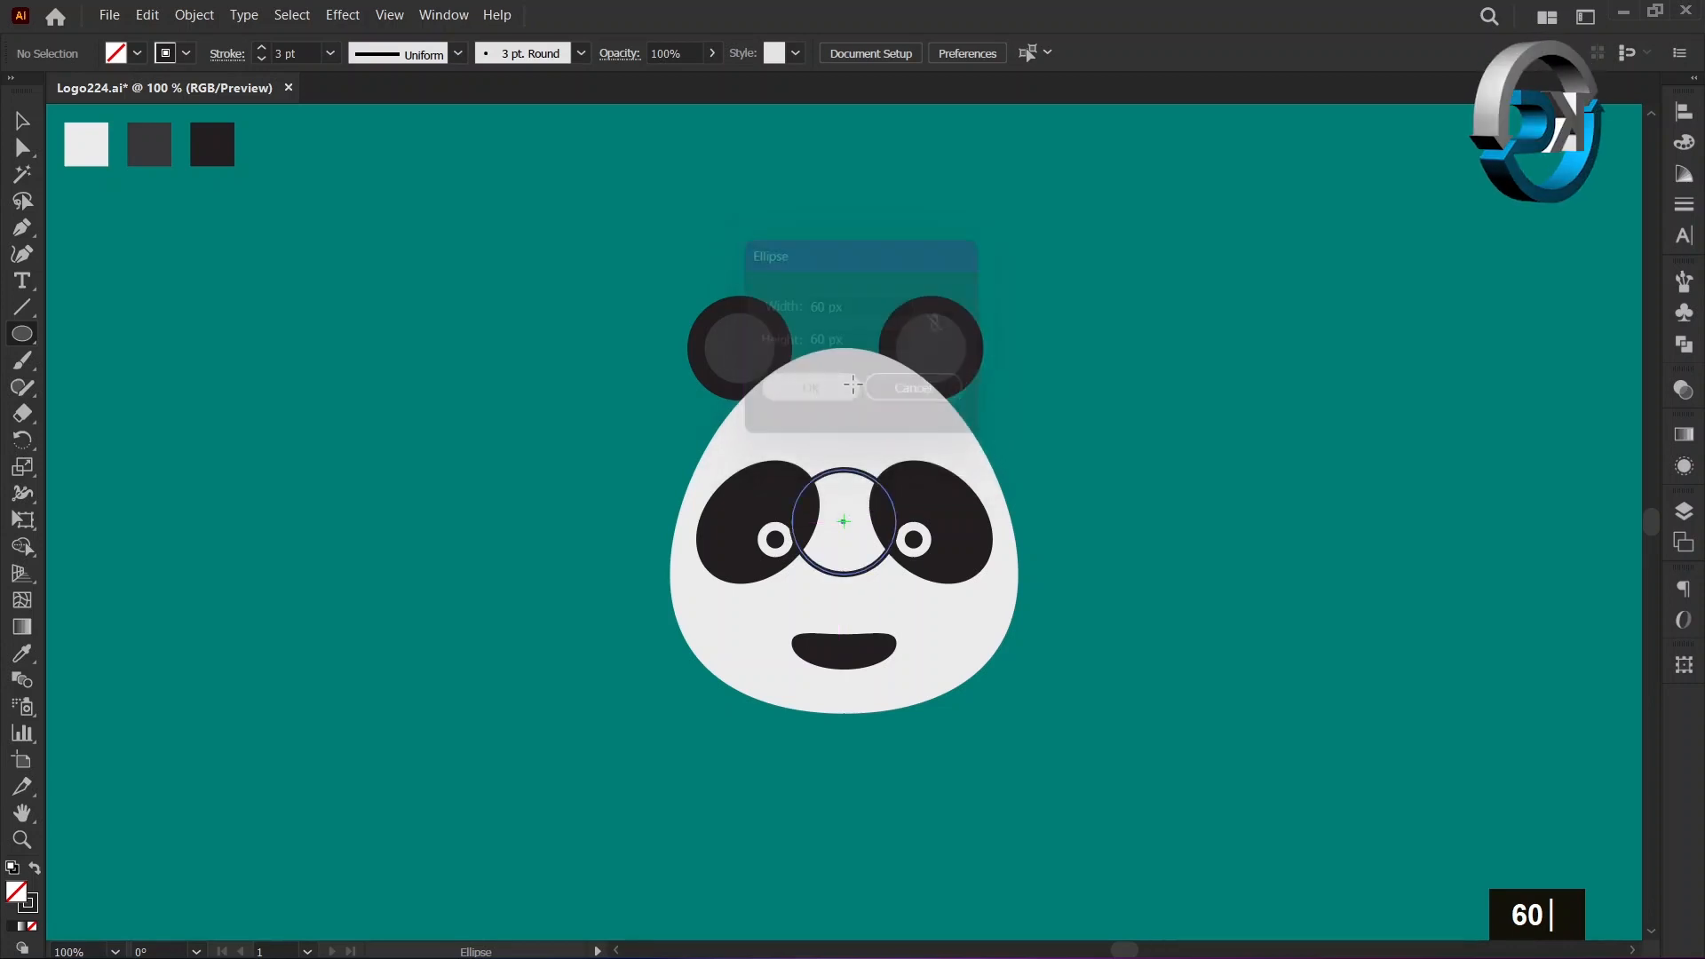
left_click(22, 126)
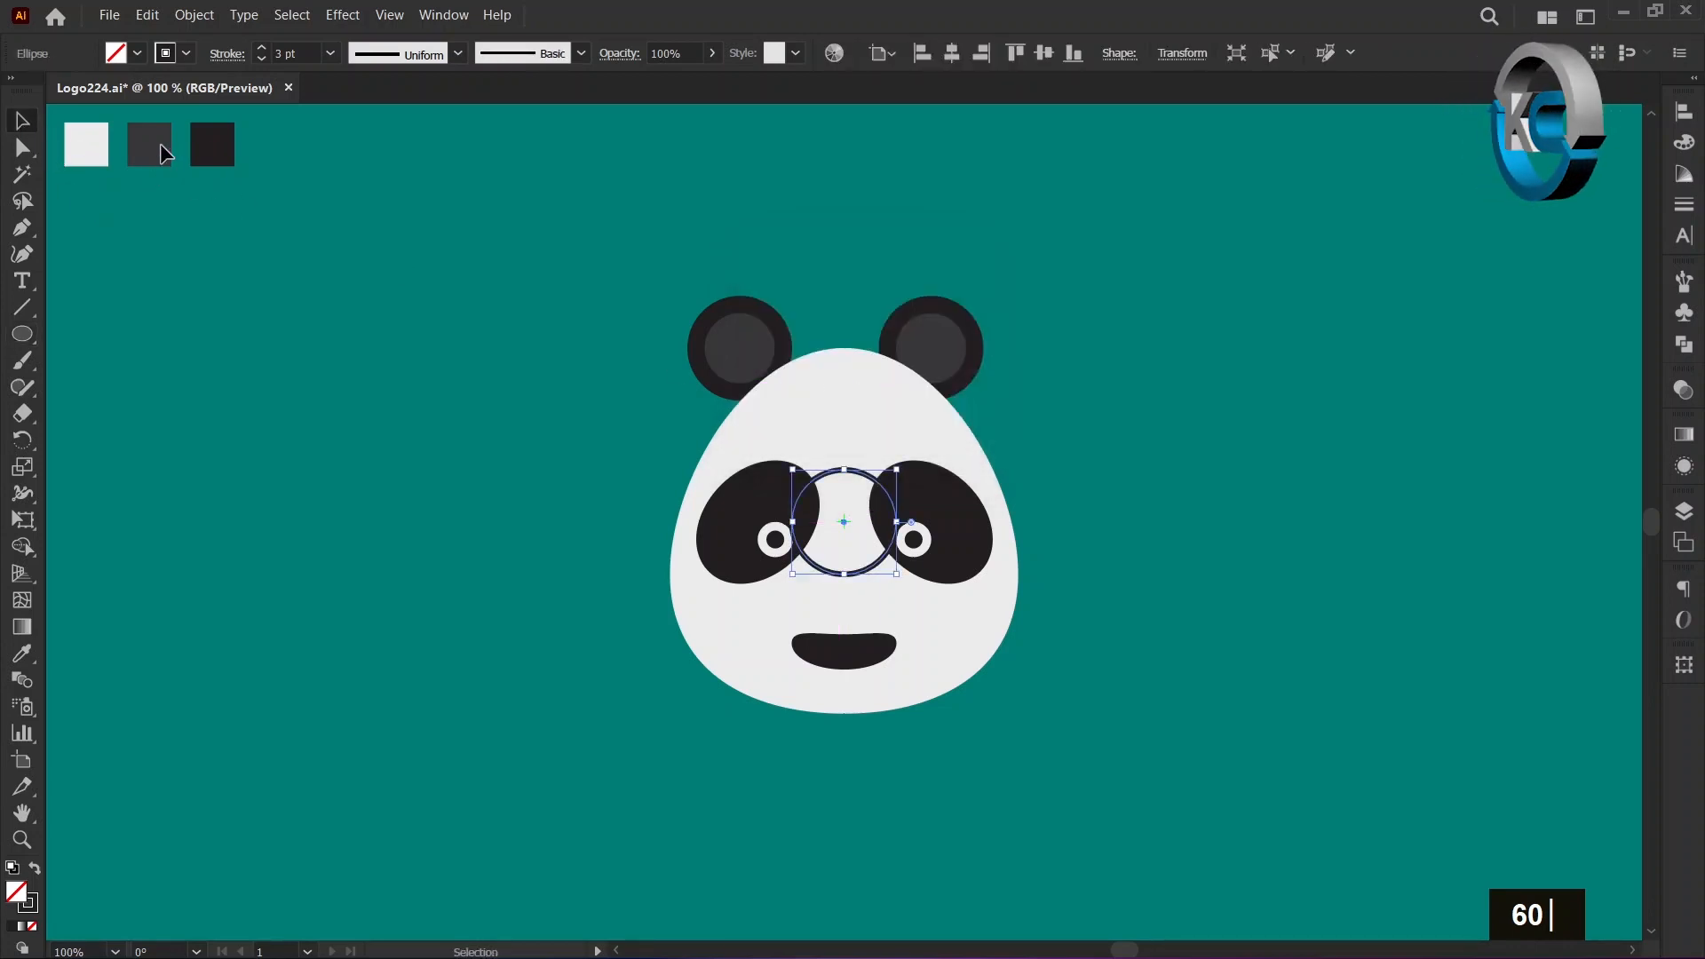
left_click(262, 47)
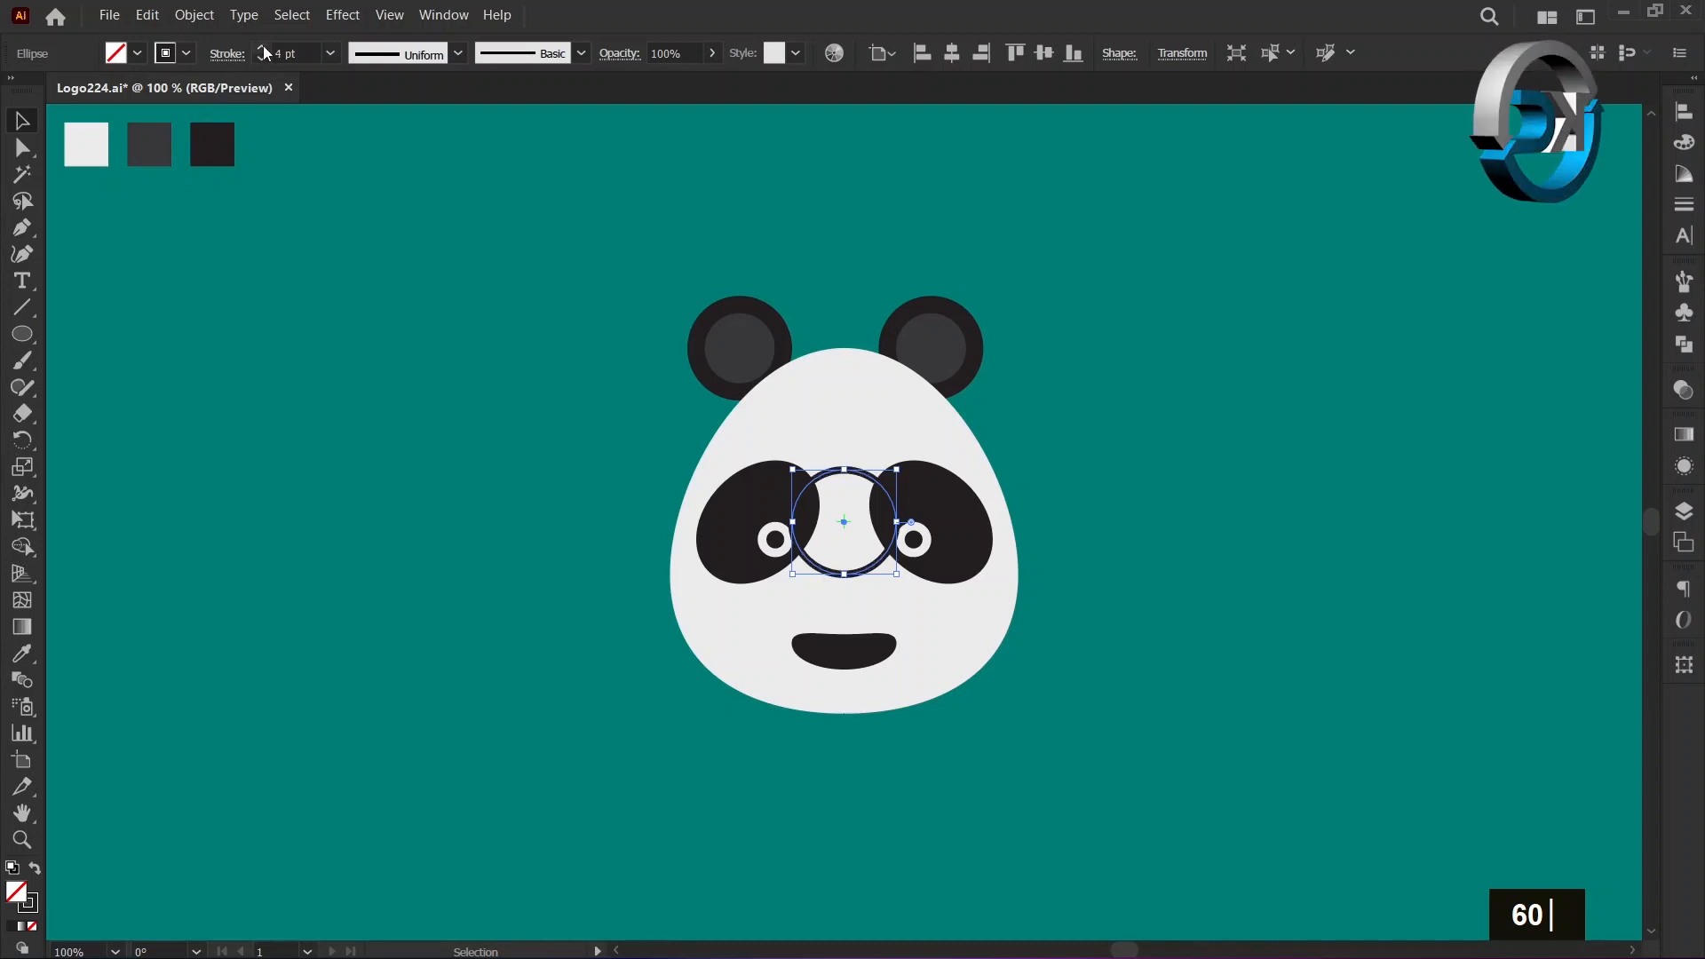
Delete the top anchor point of the outlined circle to leave only its lower half as an arc.
left_click(25, 151)
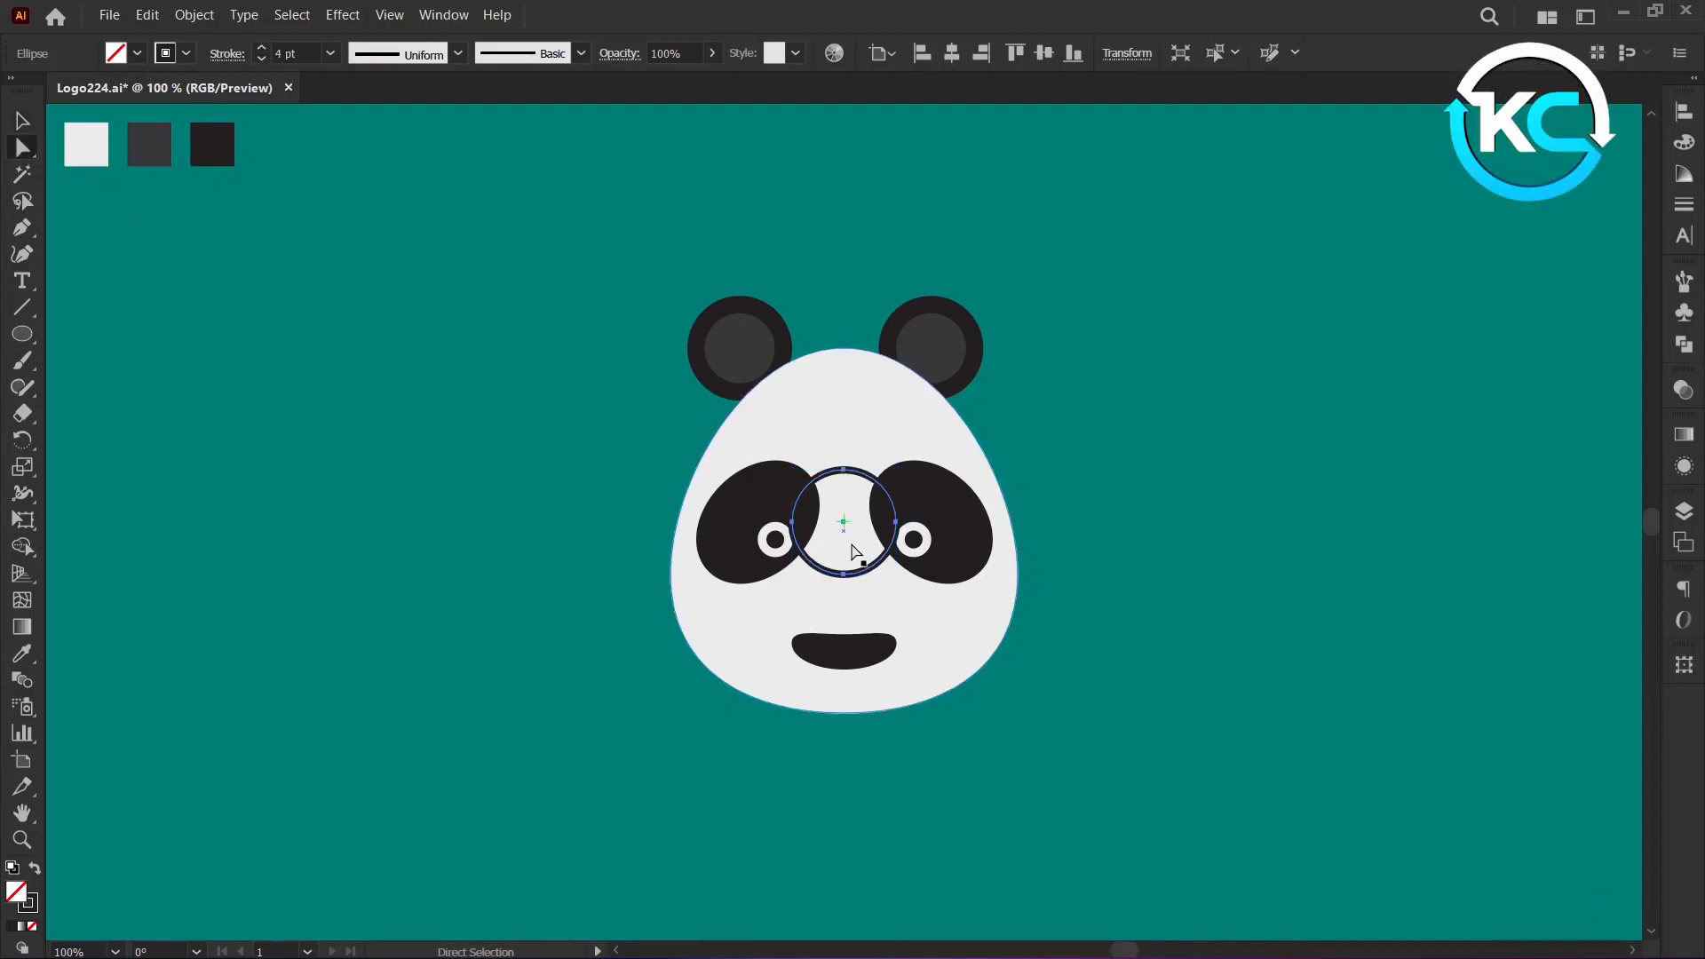
left_click(844, 470)
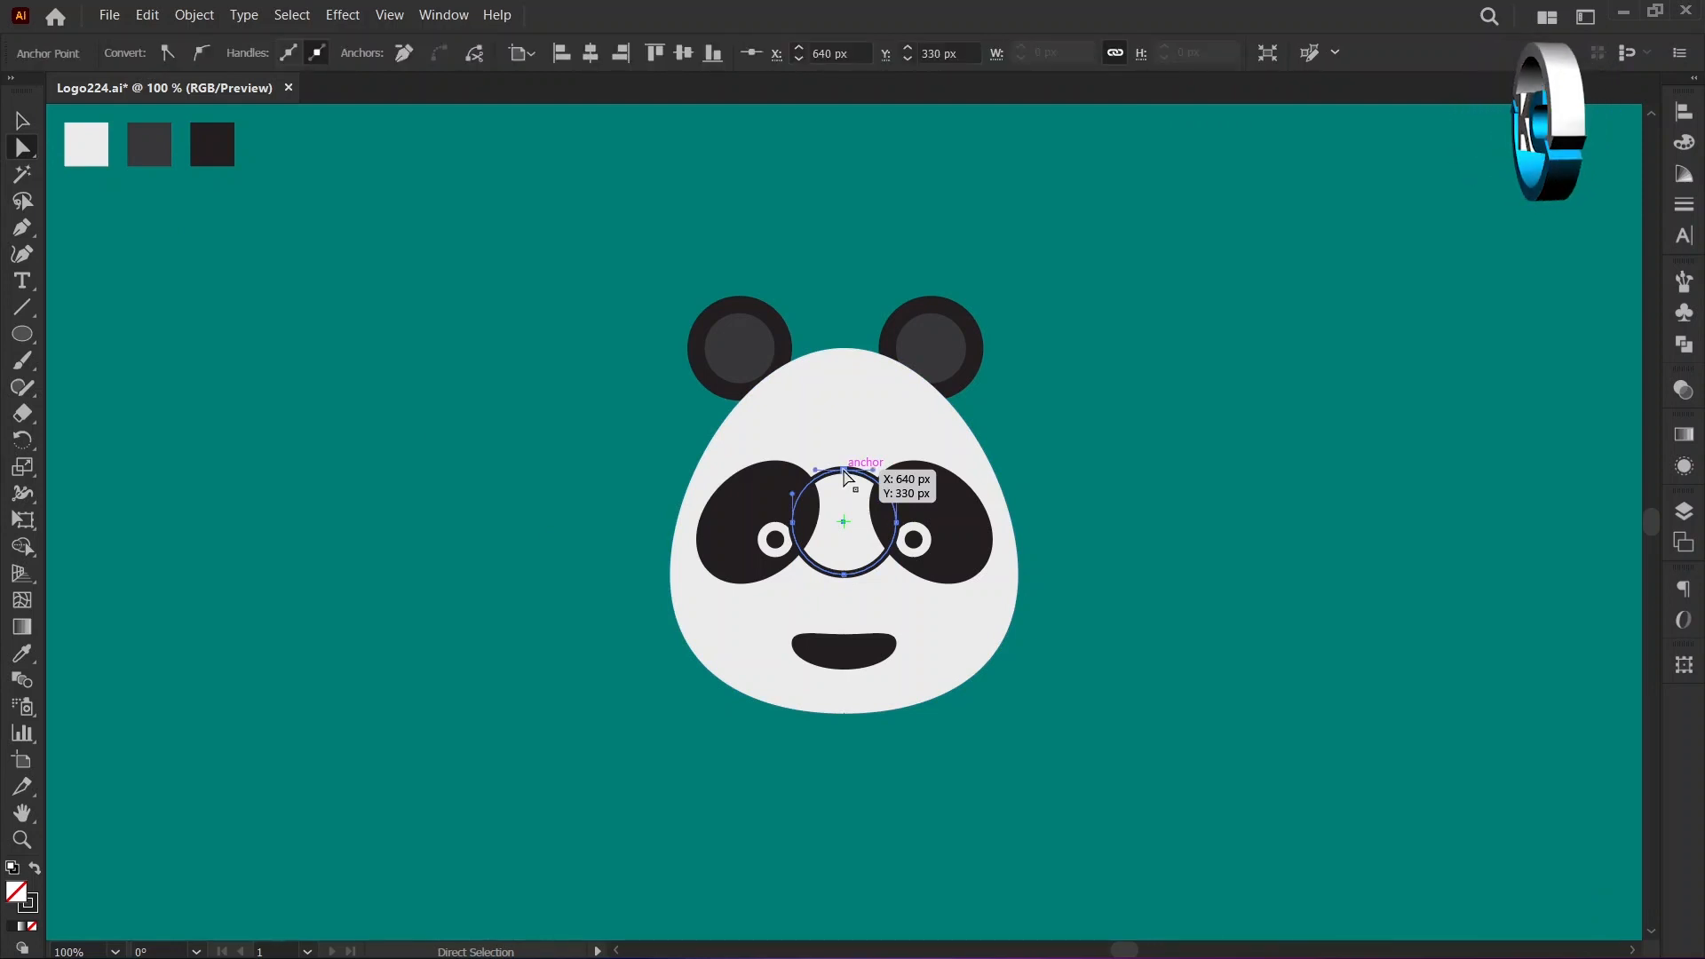
key("Delete")
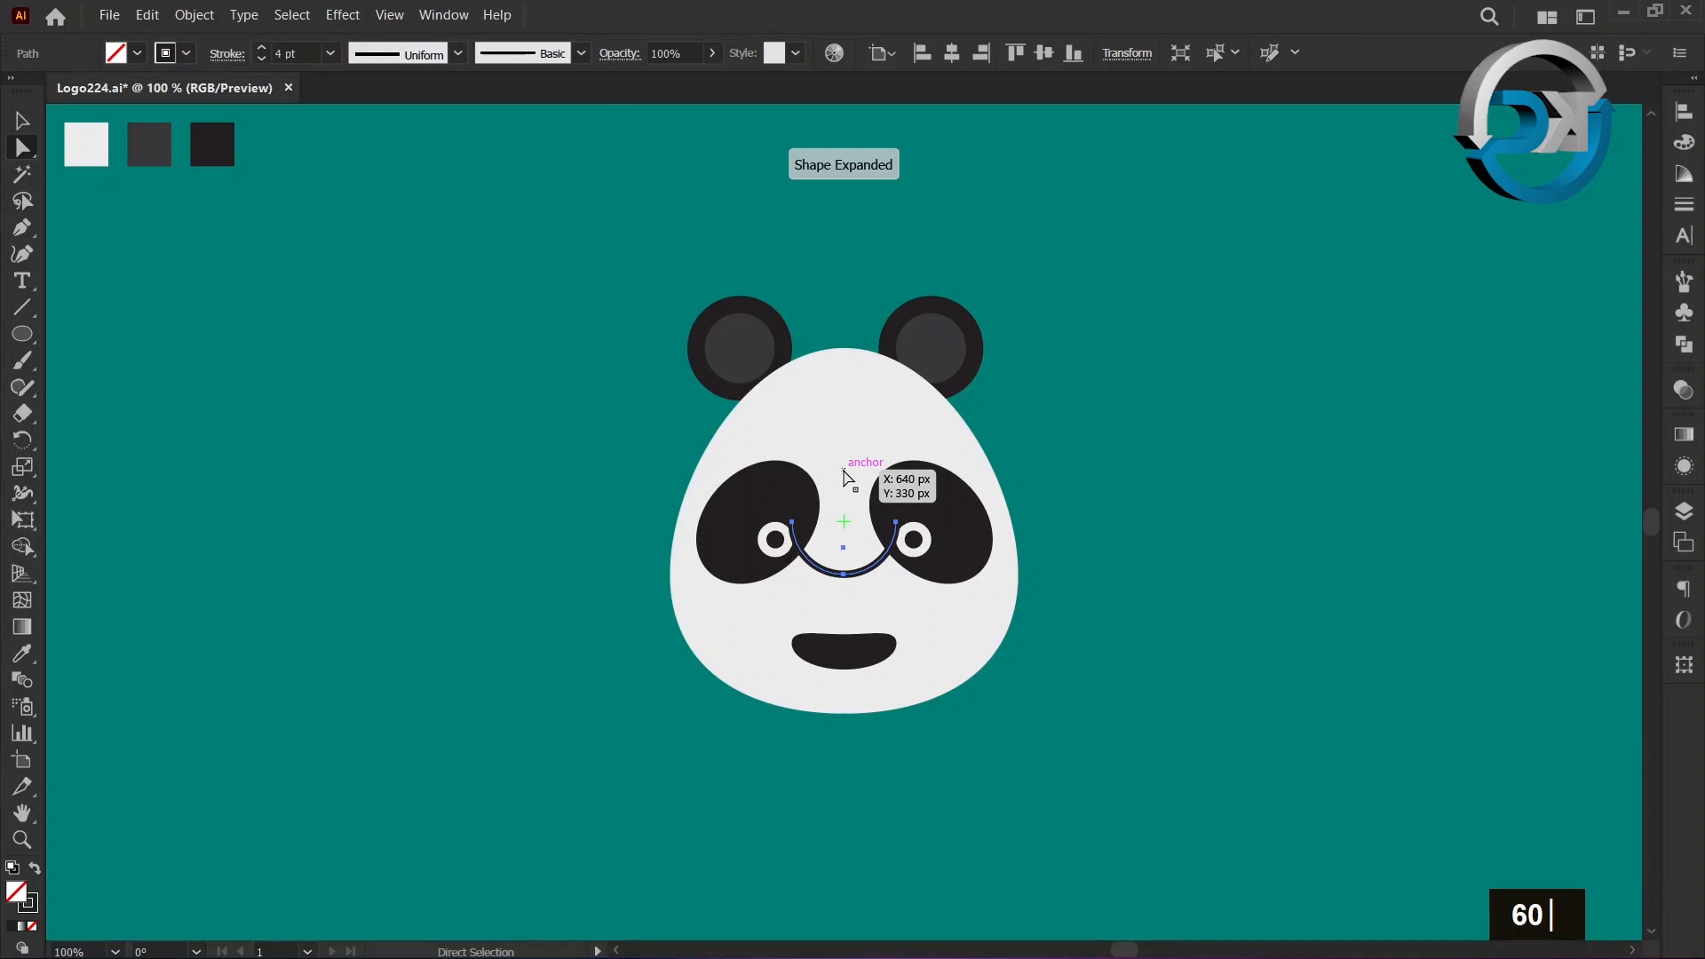
left_click(22, 122)
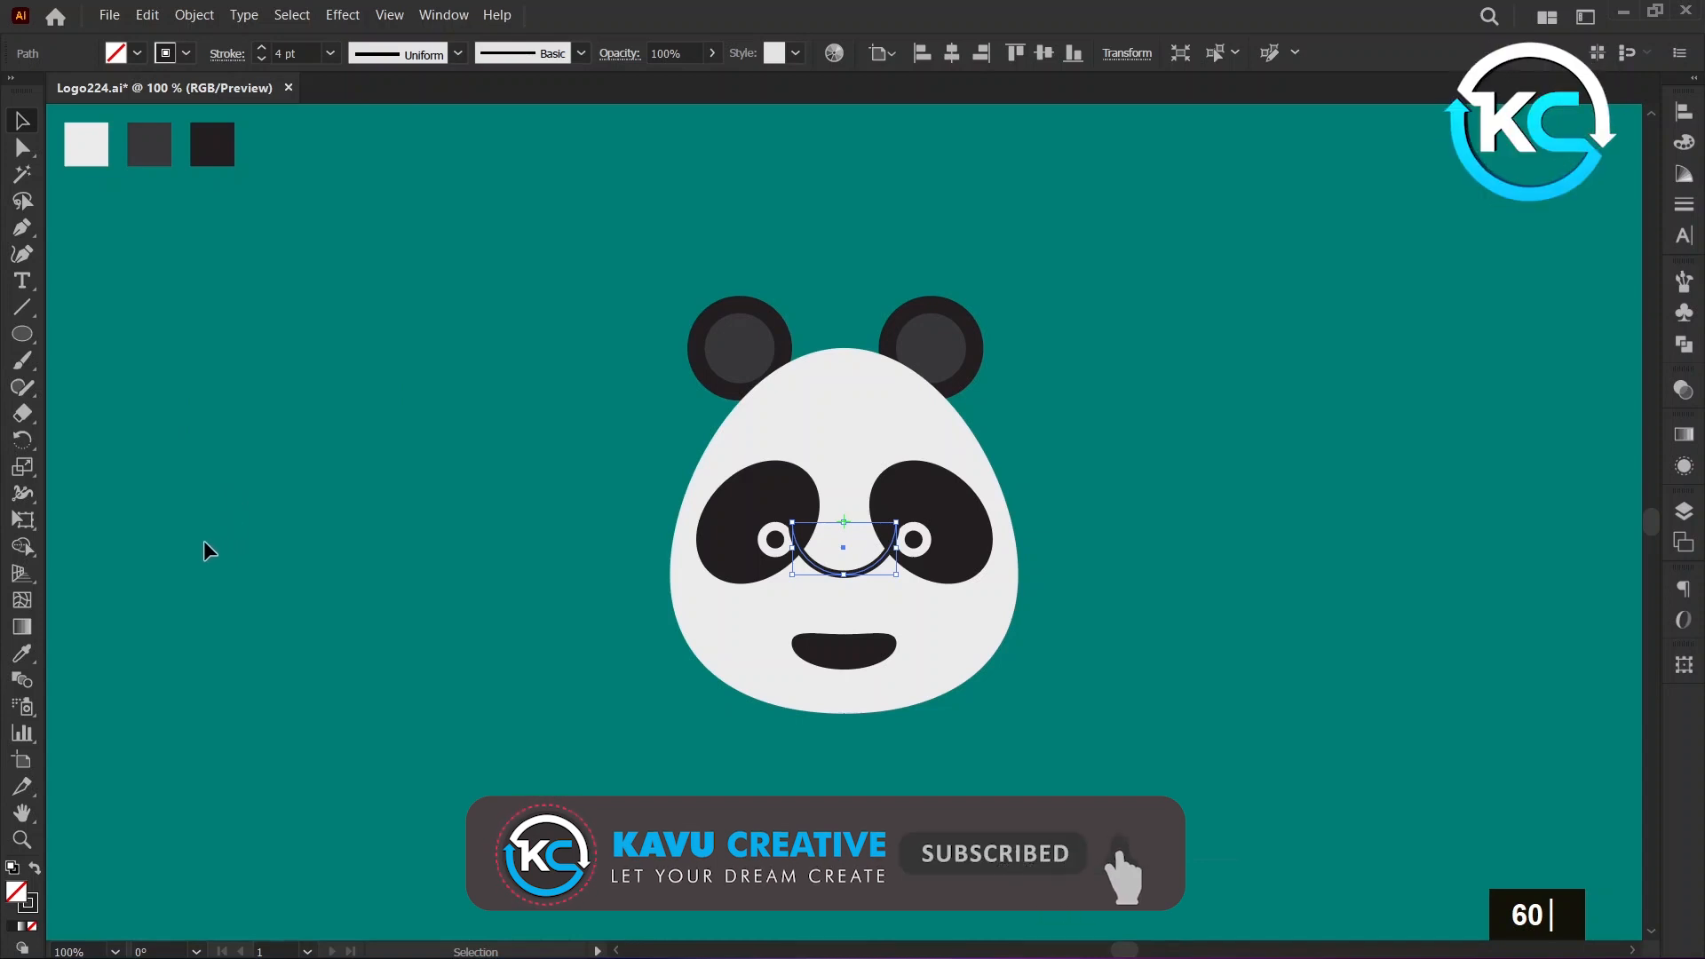
Rotate the outlined arc by -10° about its left end anchor point.
left_click(24, 440)
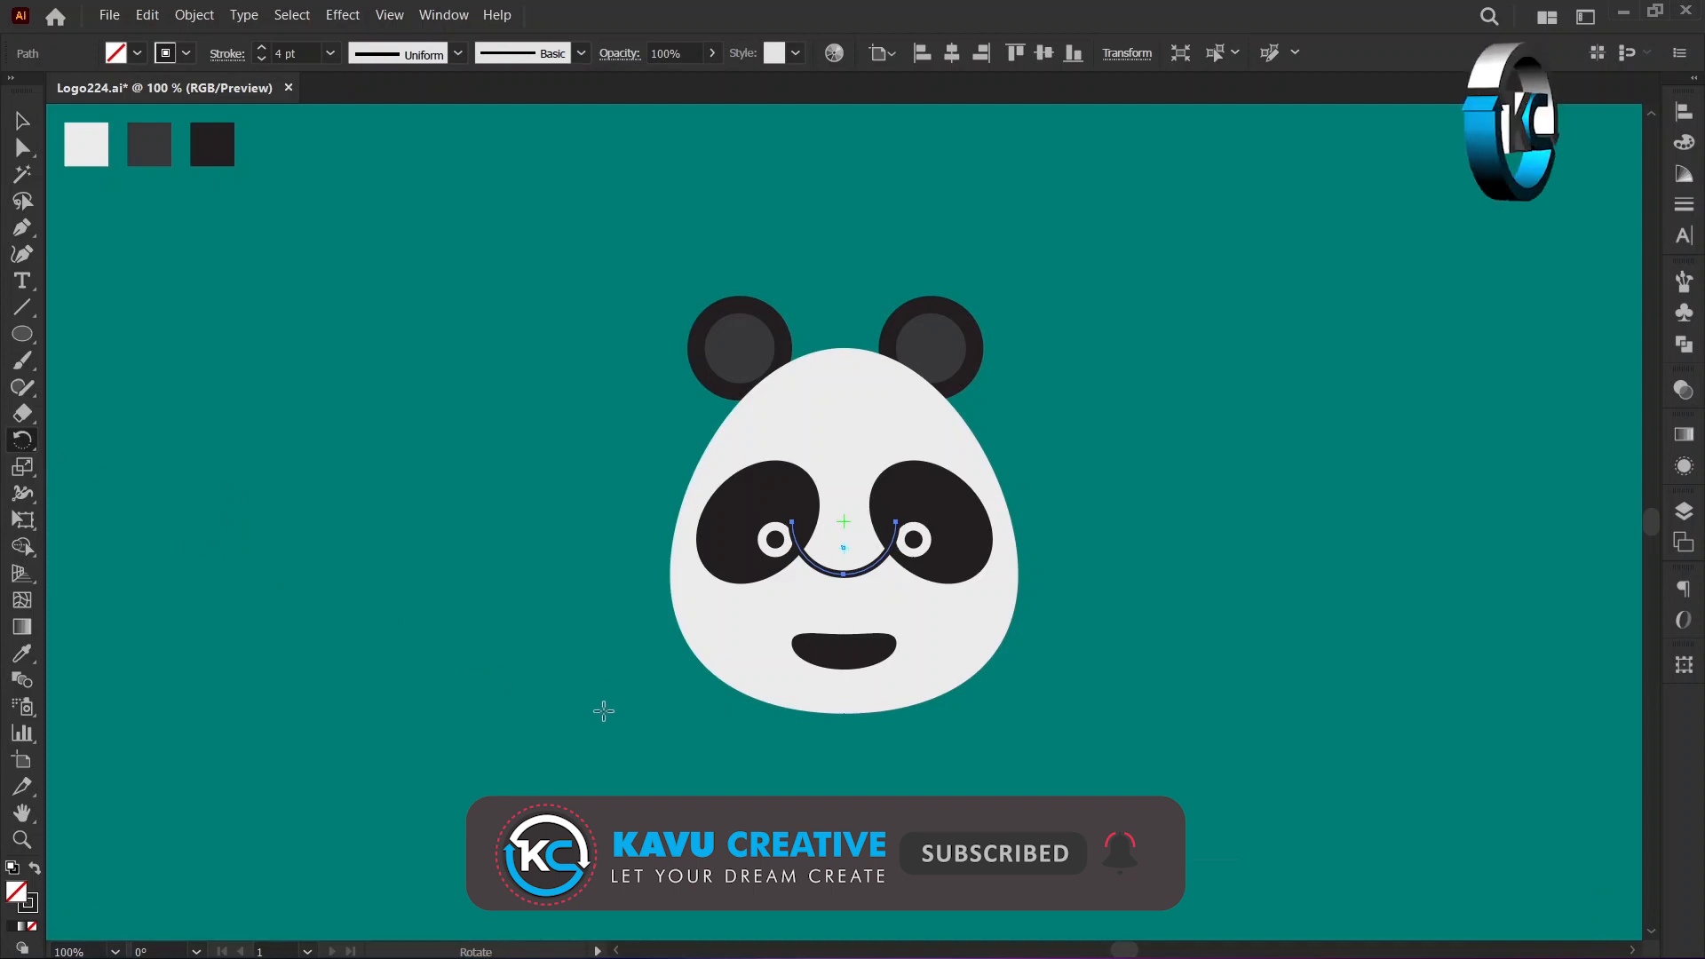
left_click(793, 522, "alt")
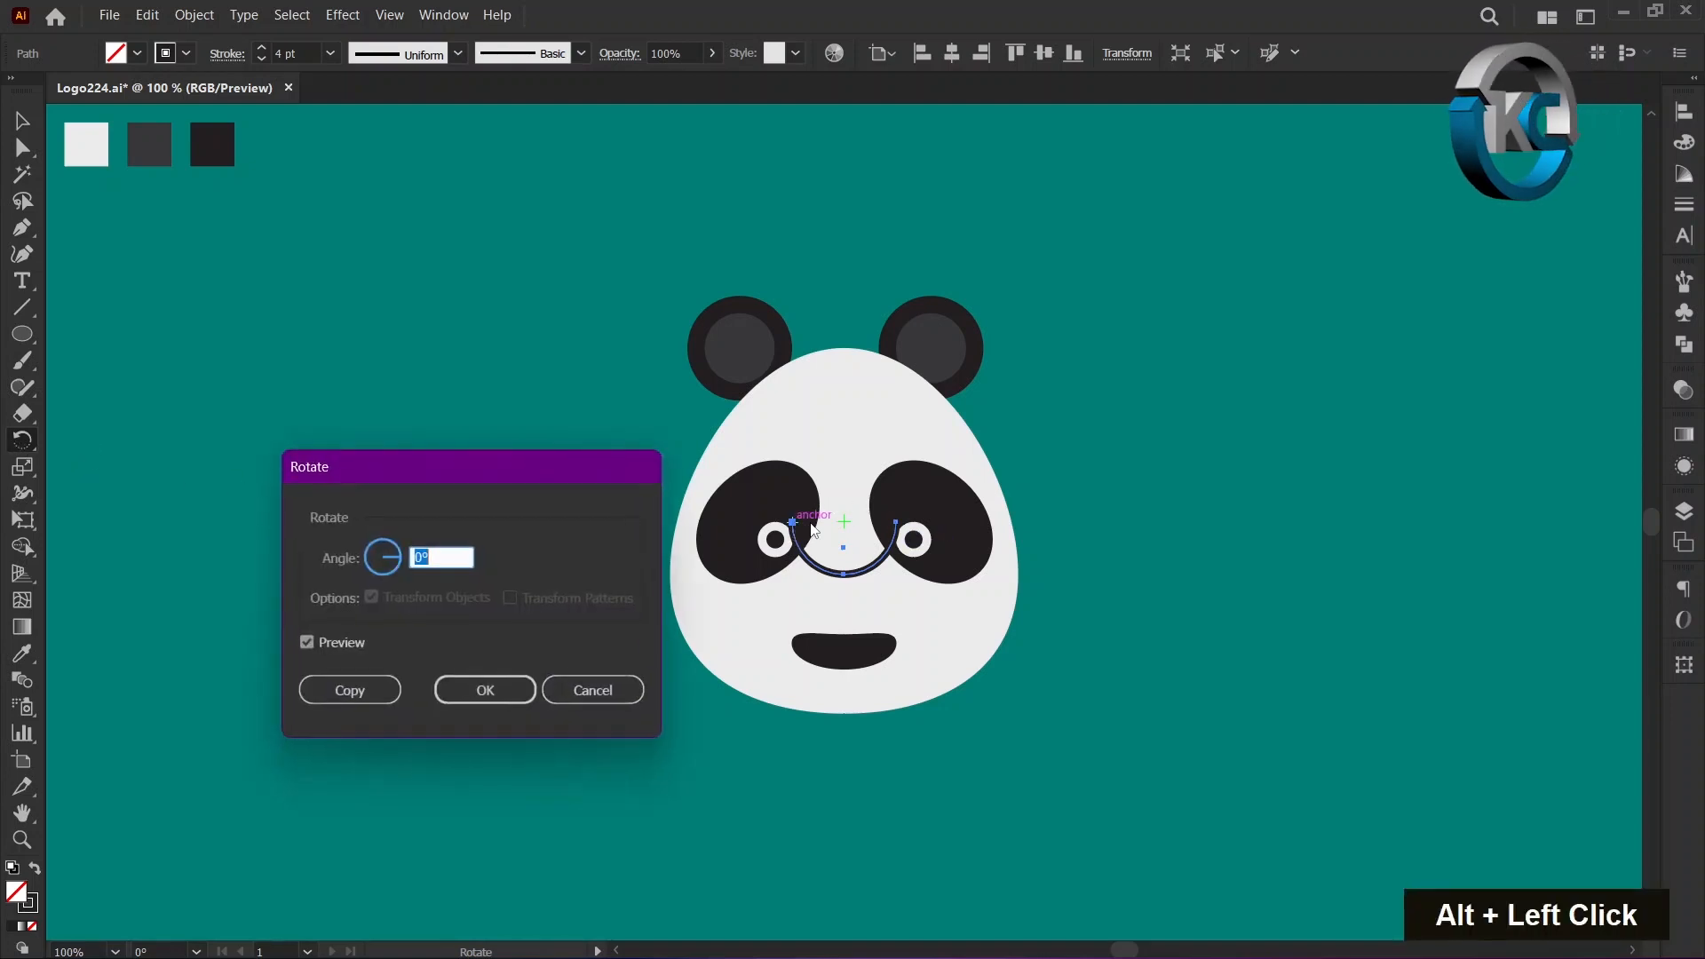
type("-10")
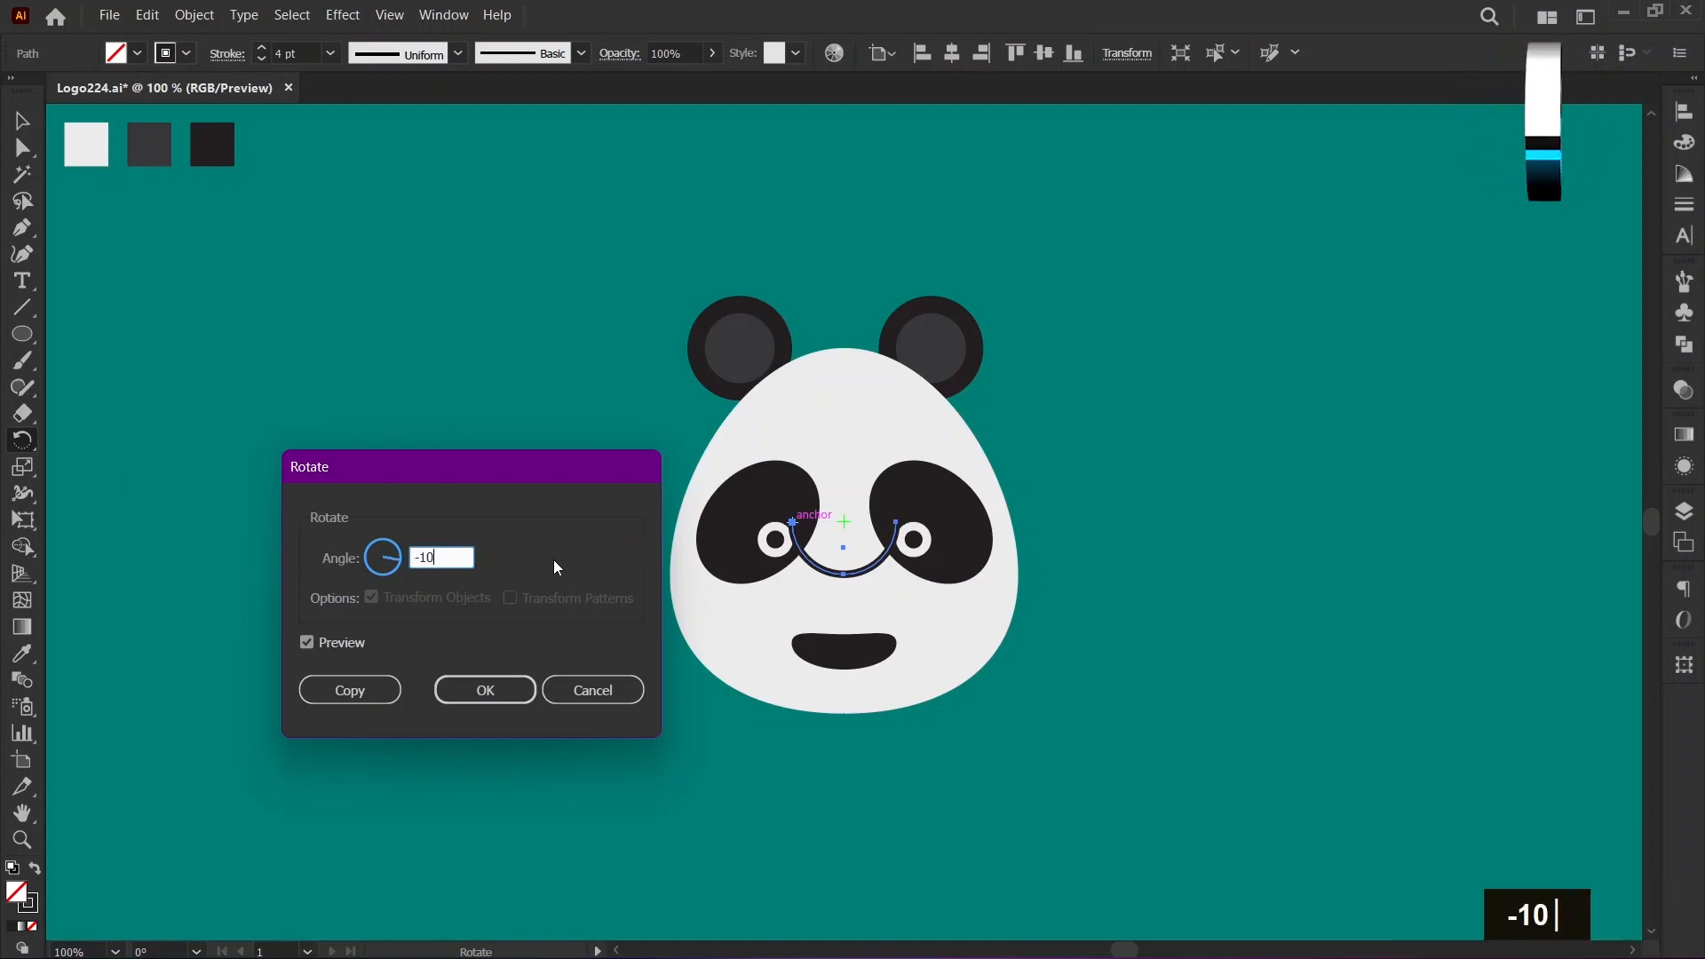
left_click(499, 683)
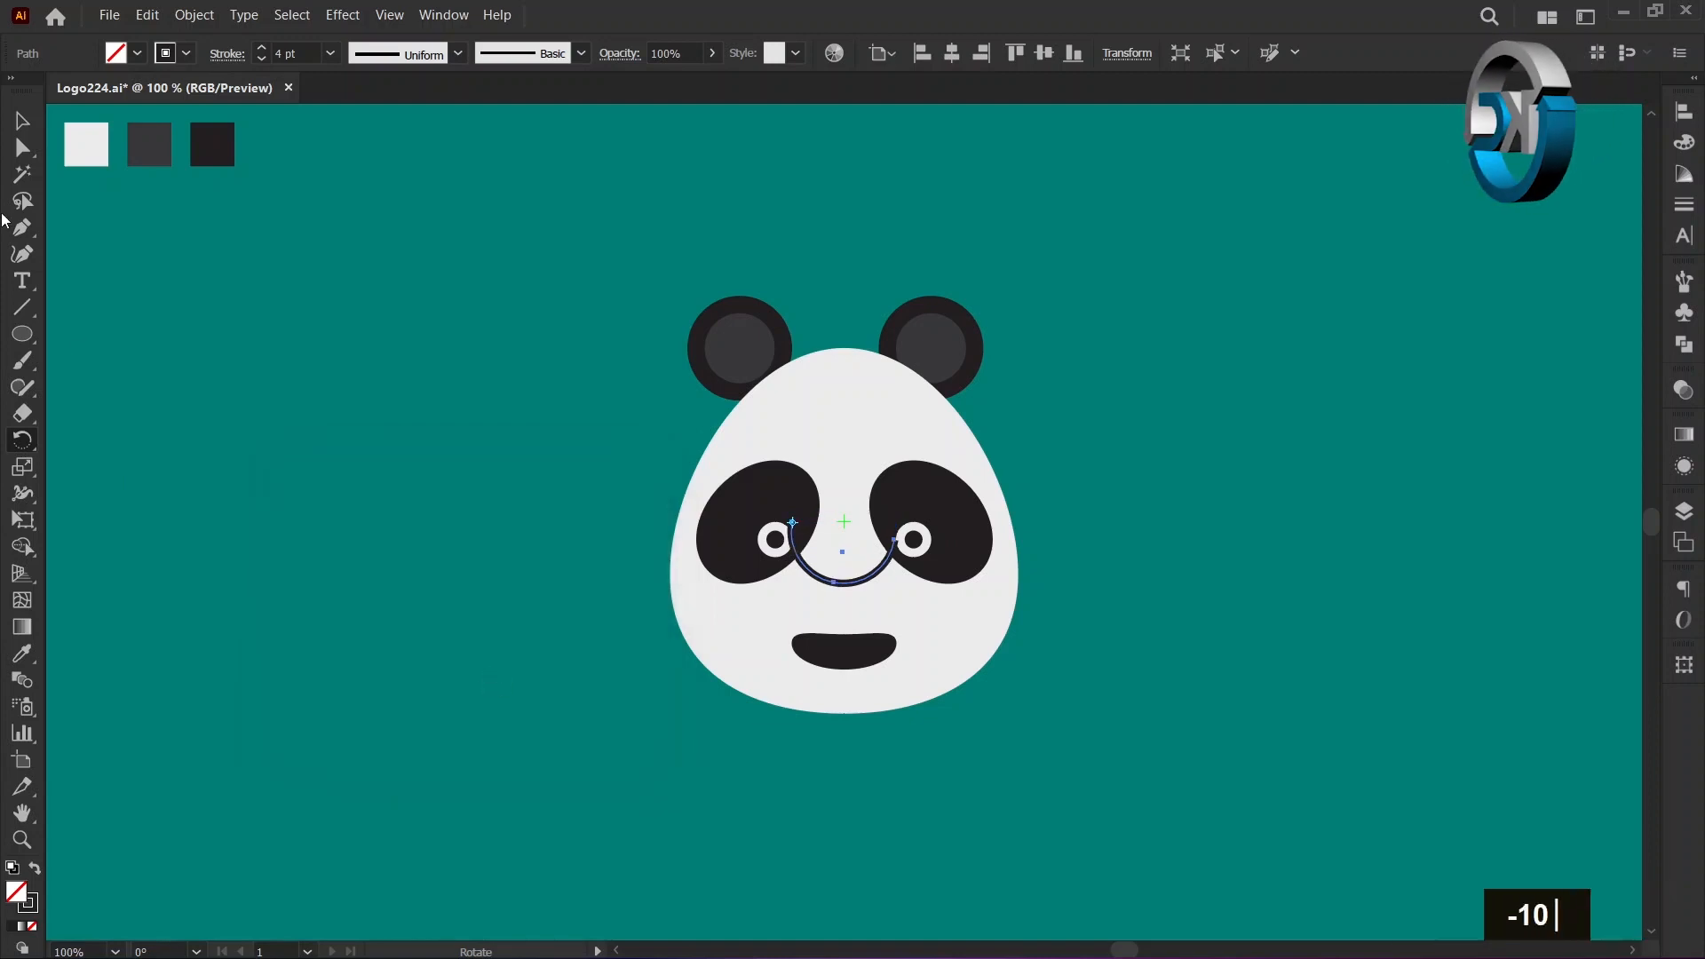
left_click(22, 122)
left_click(277, 681)
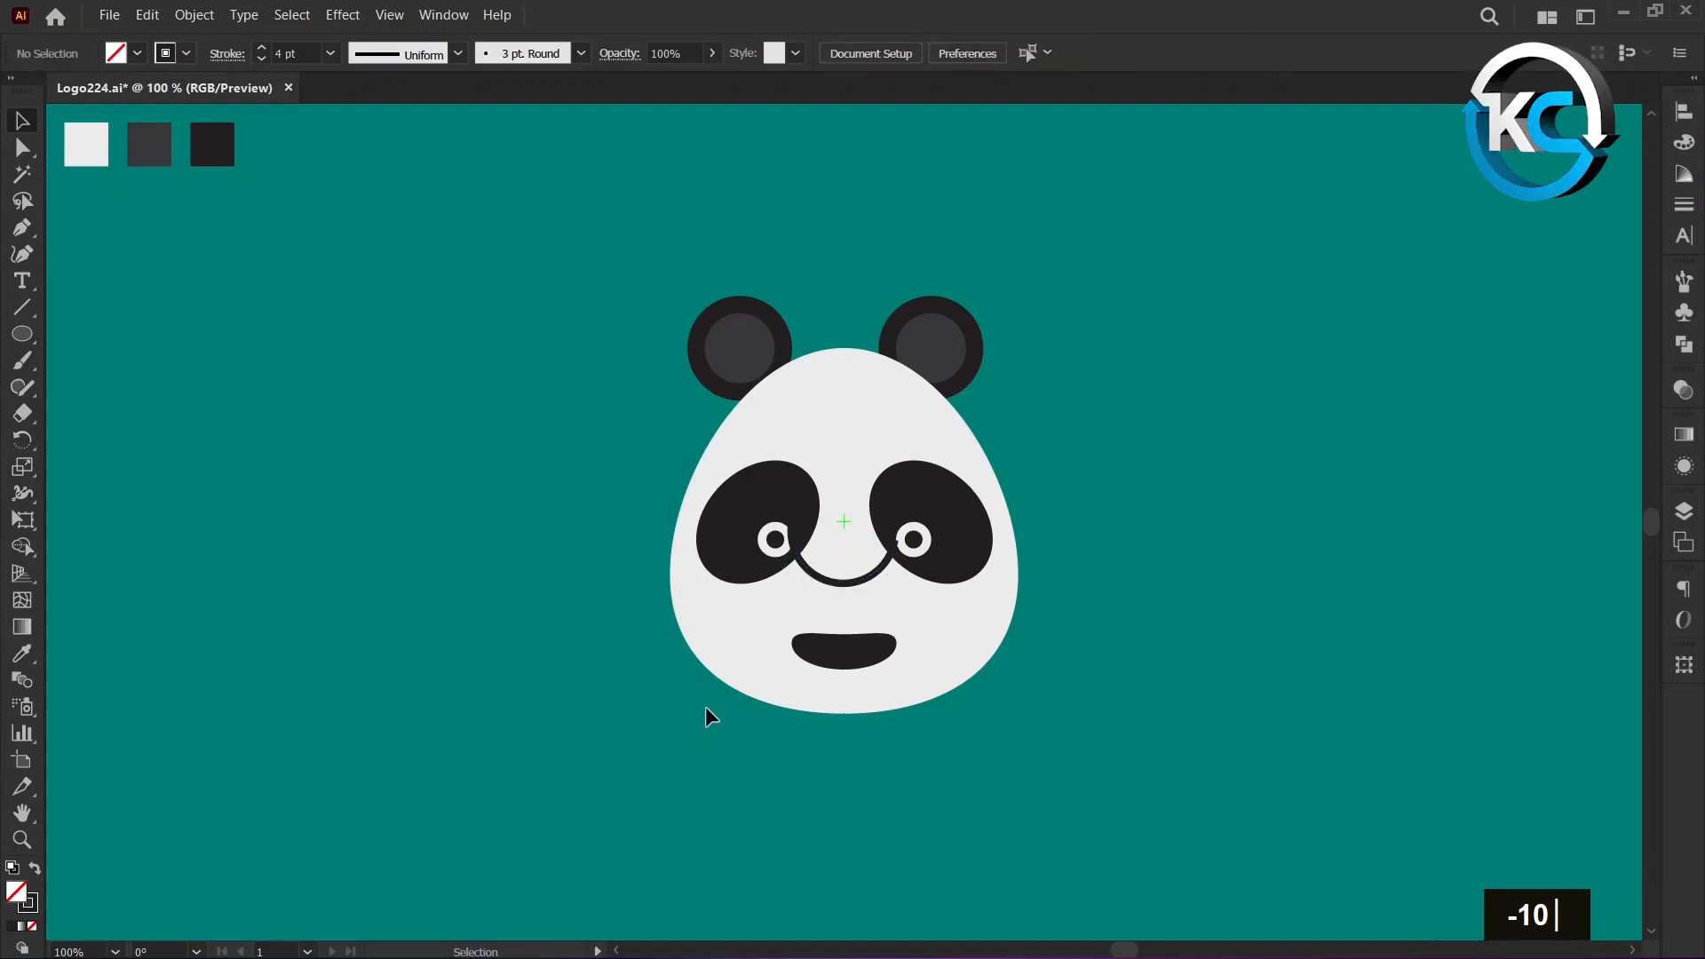
Place the arc under the nose's right half and a copy reflected across the vertical axis under its left half, forming the mouth.
left_click_drag(790, 577, 859, 689)
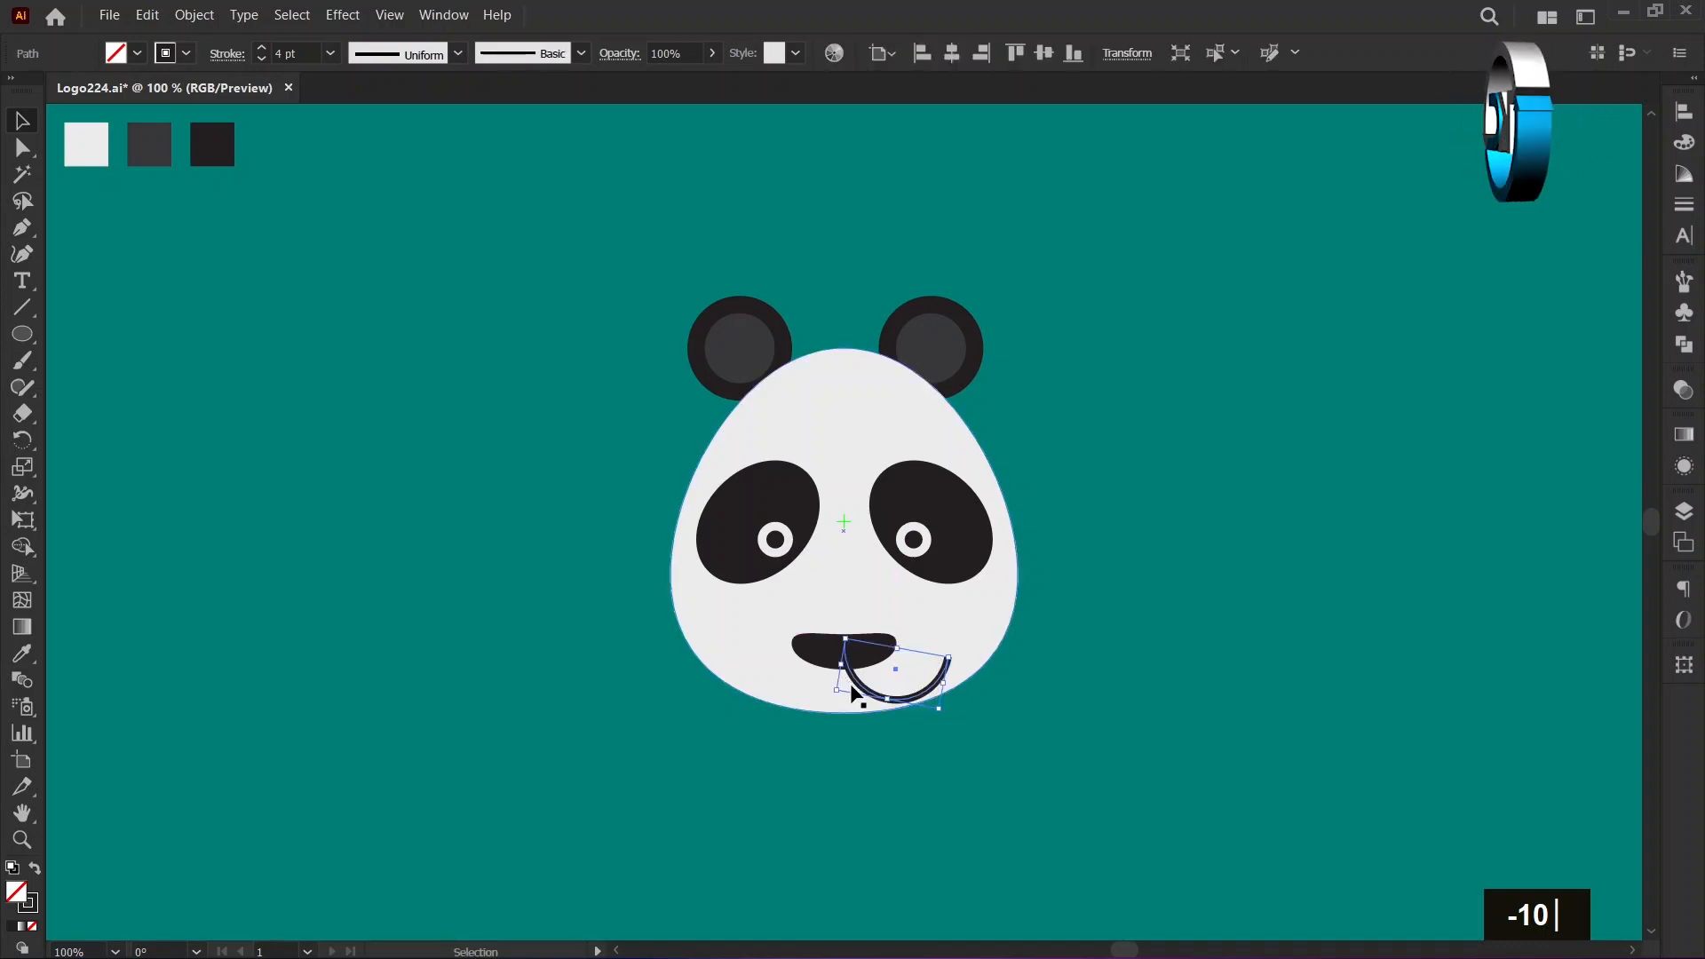
right_click(860, 692)
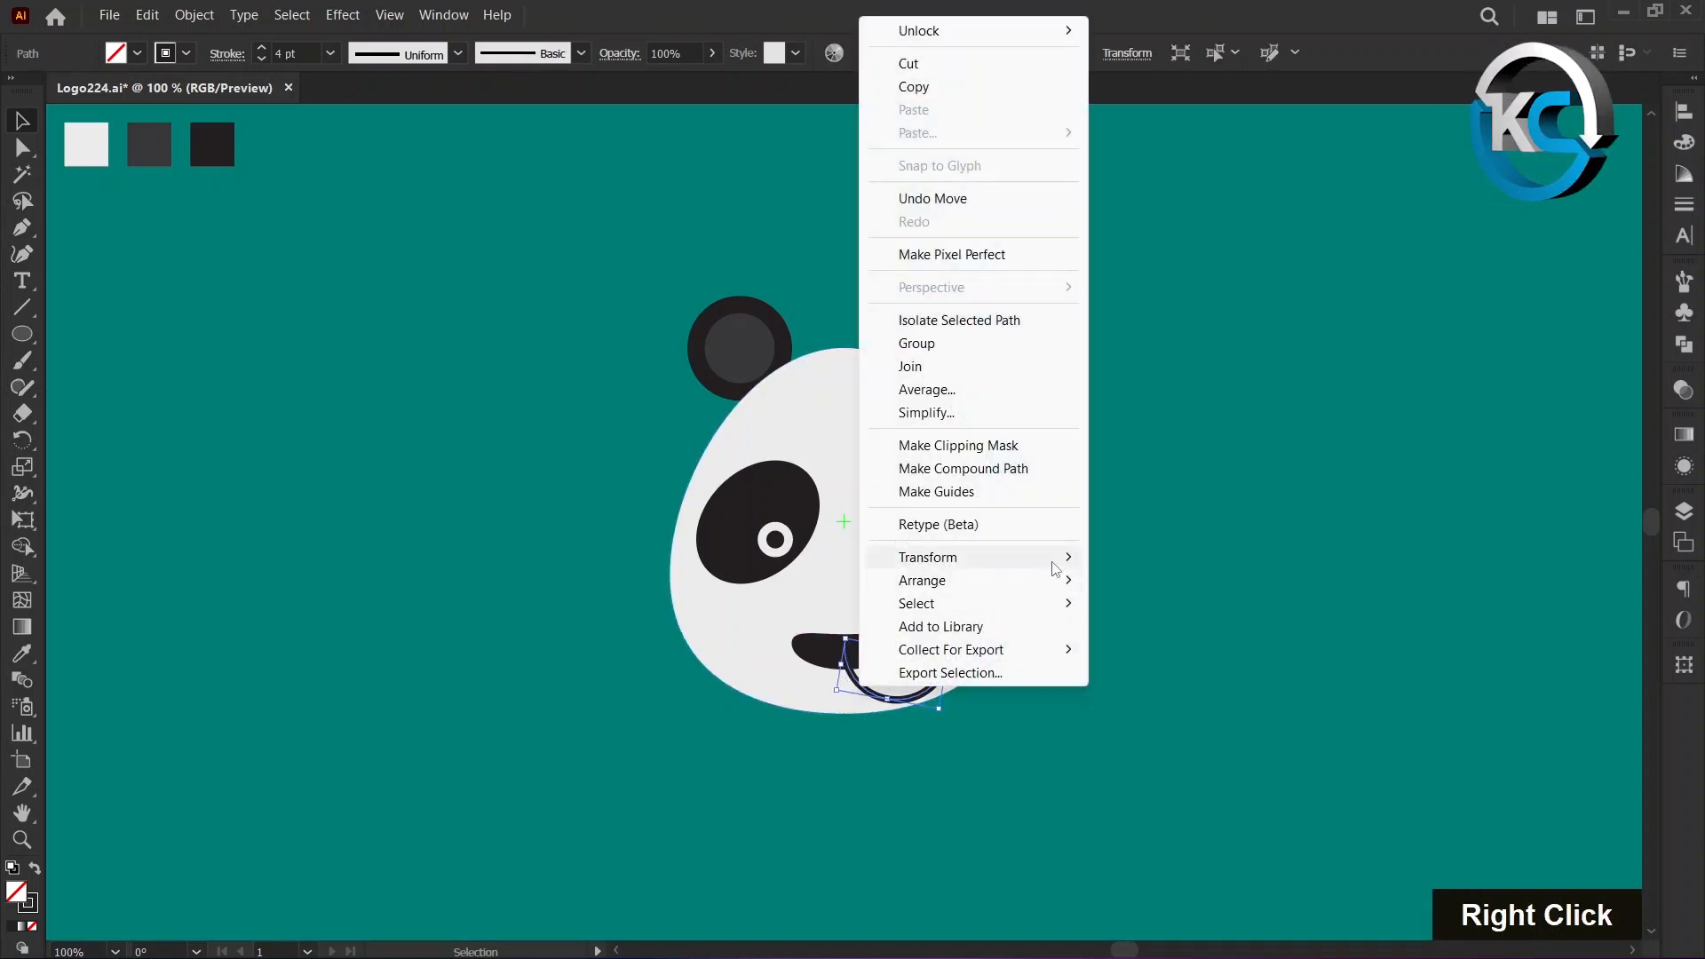
mouse_move(1057, 565)
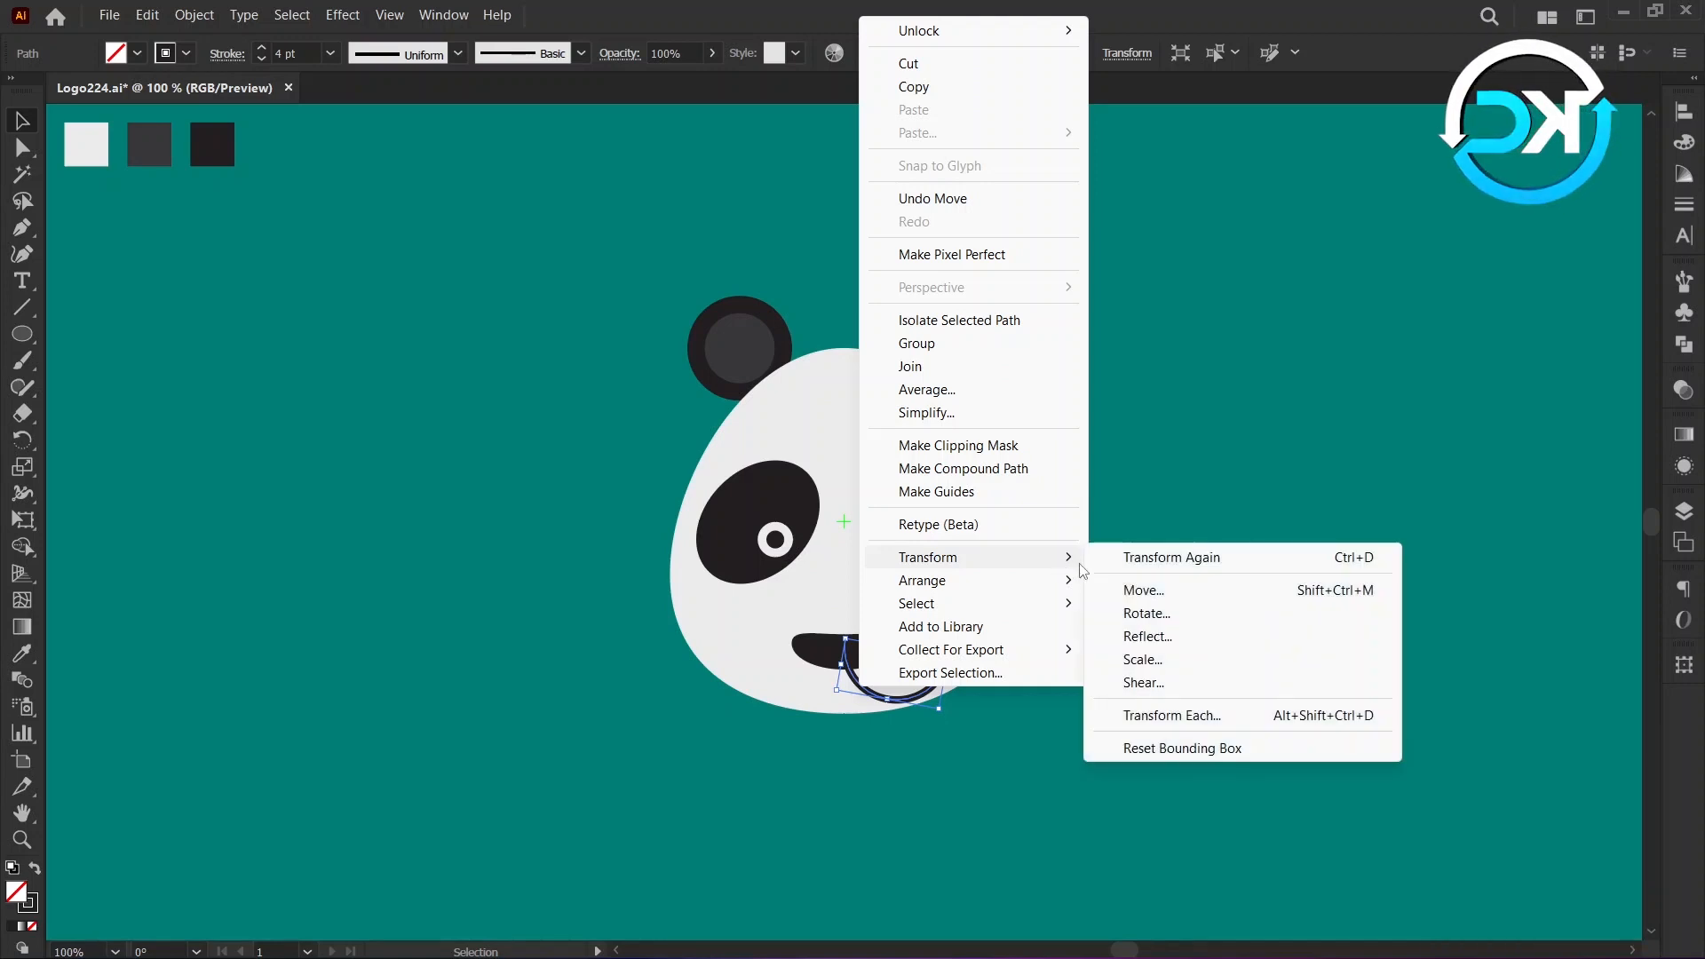
left_click(1147, 636)
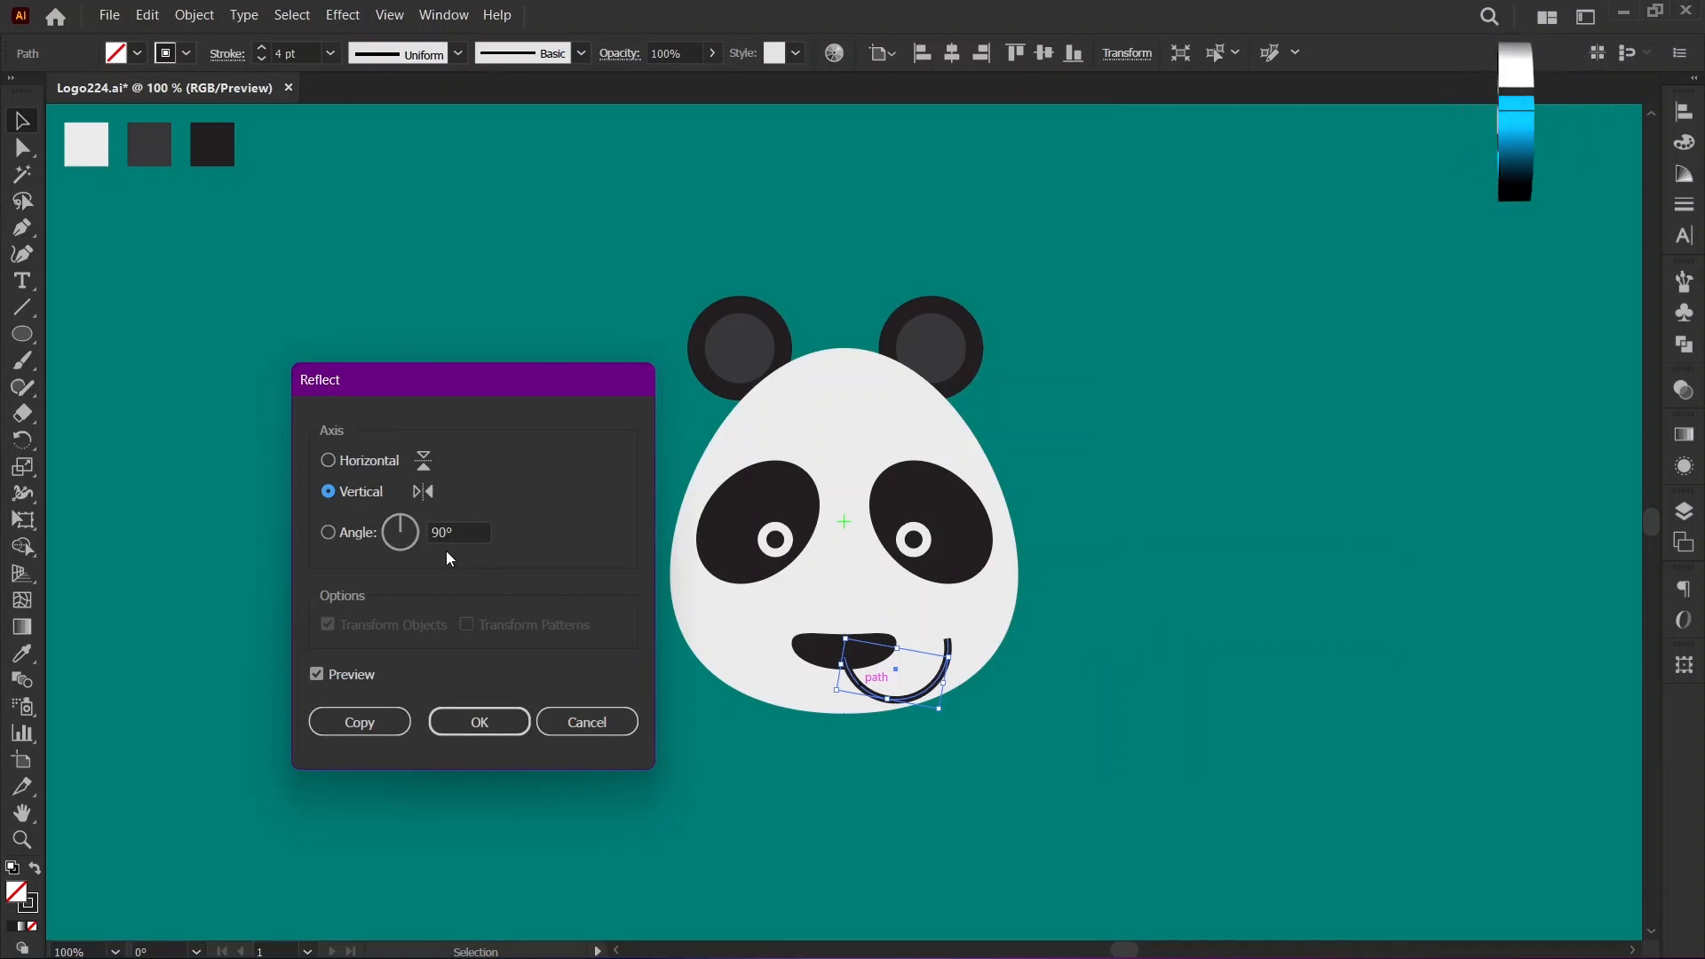
left_click(383, 725)
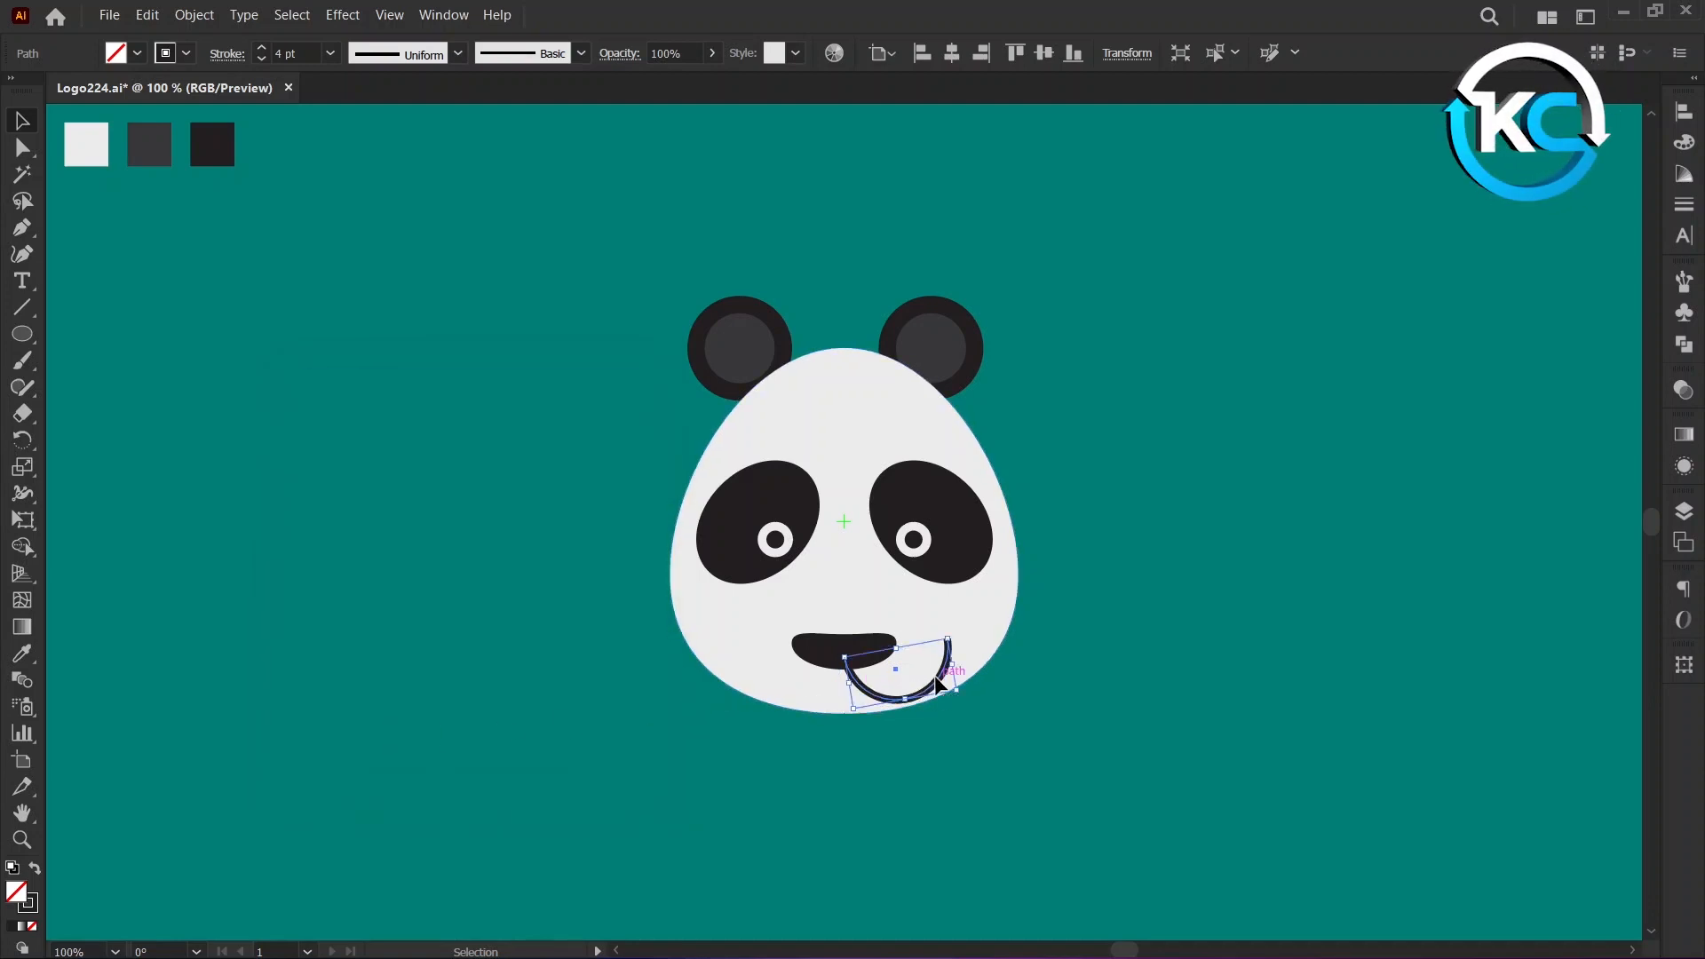
left_click_drag(928, 686, 844, 673)
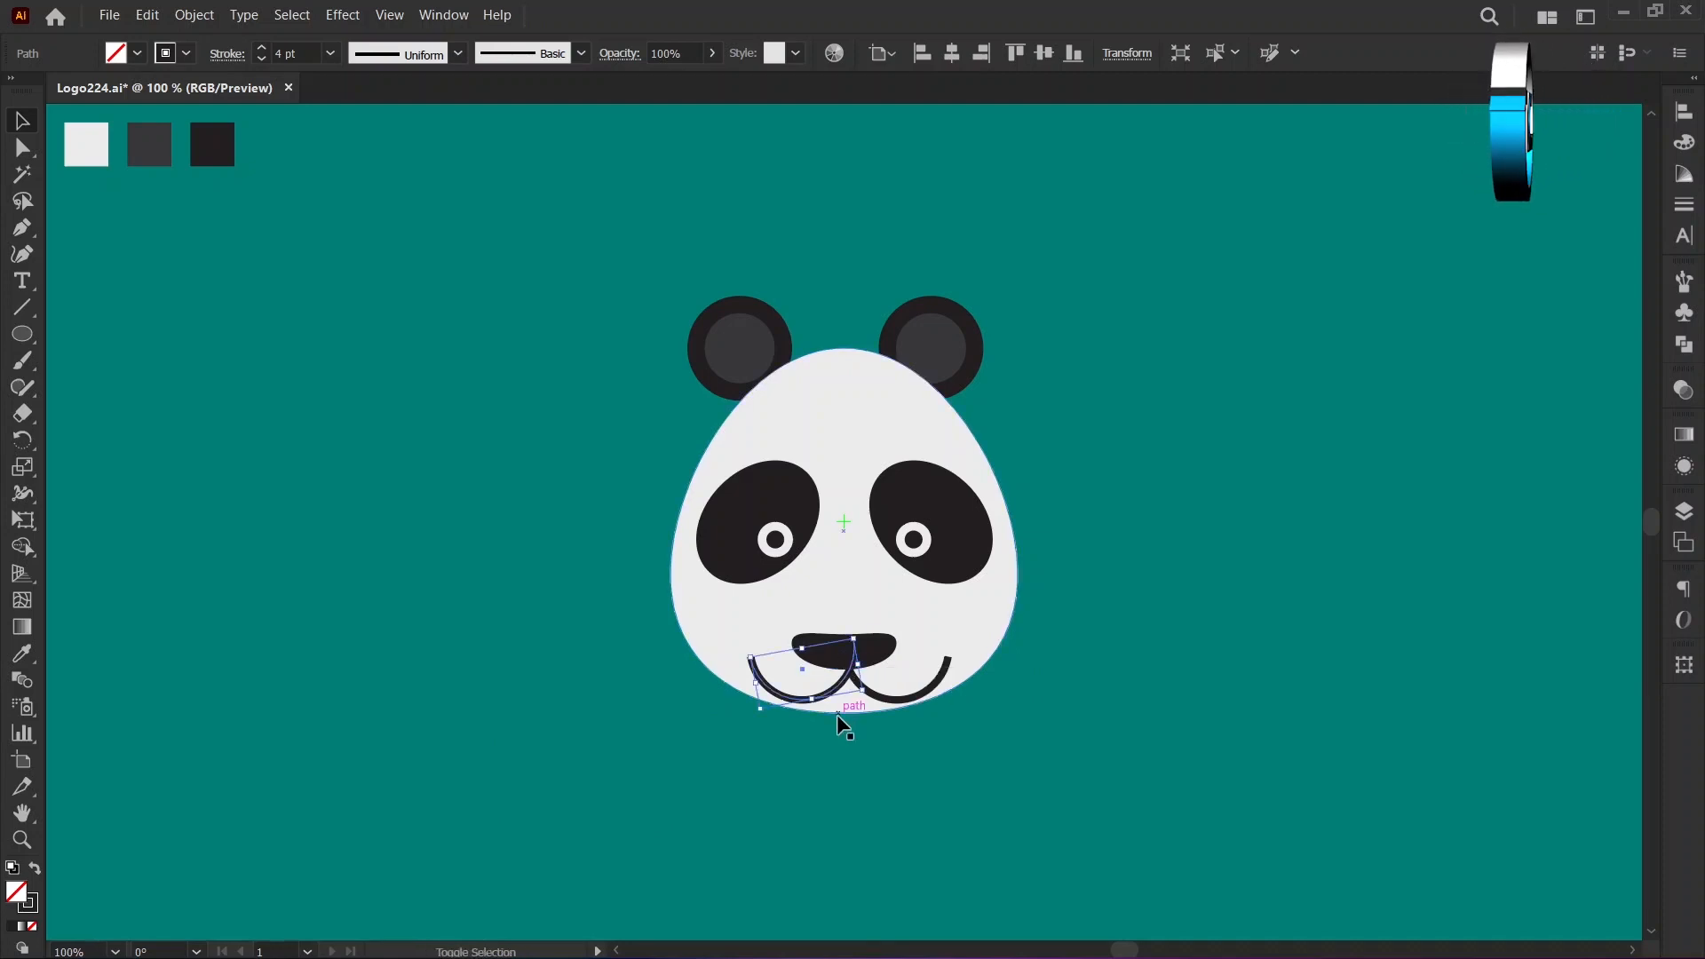
left_click(836, 746)
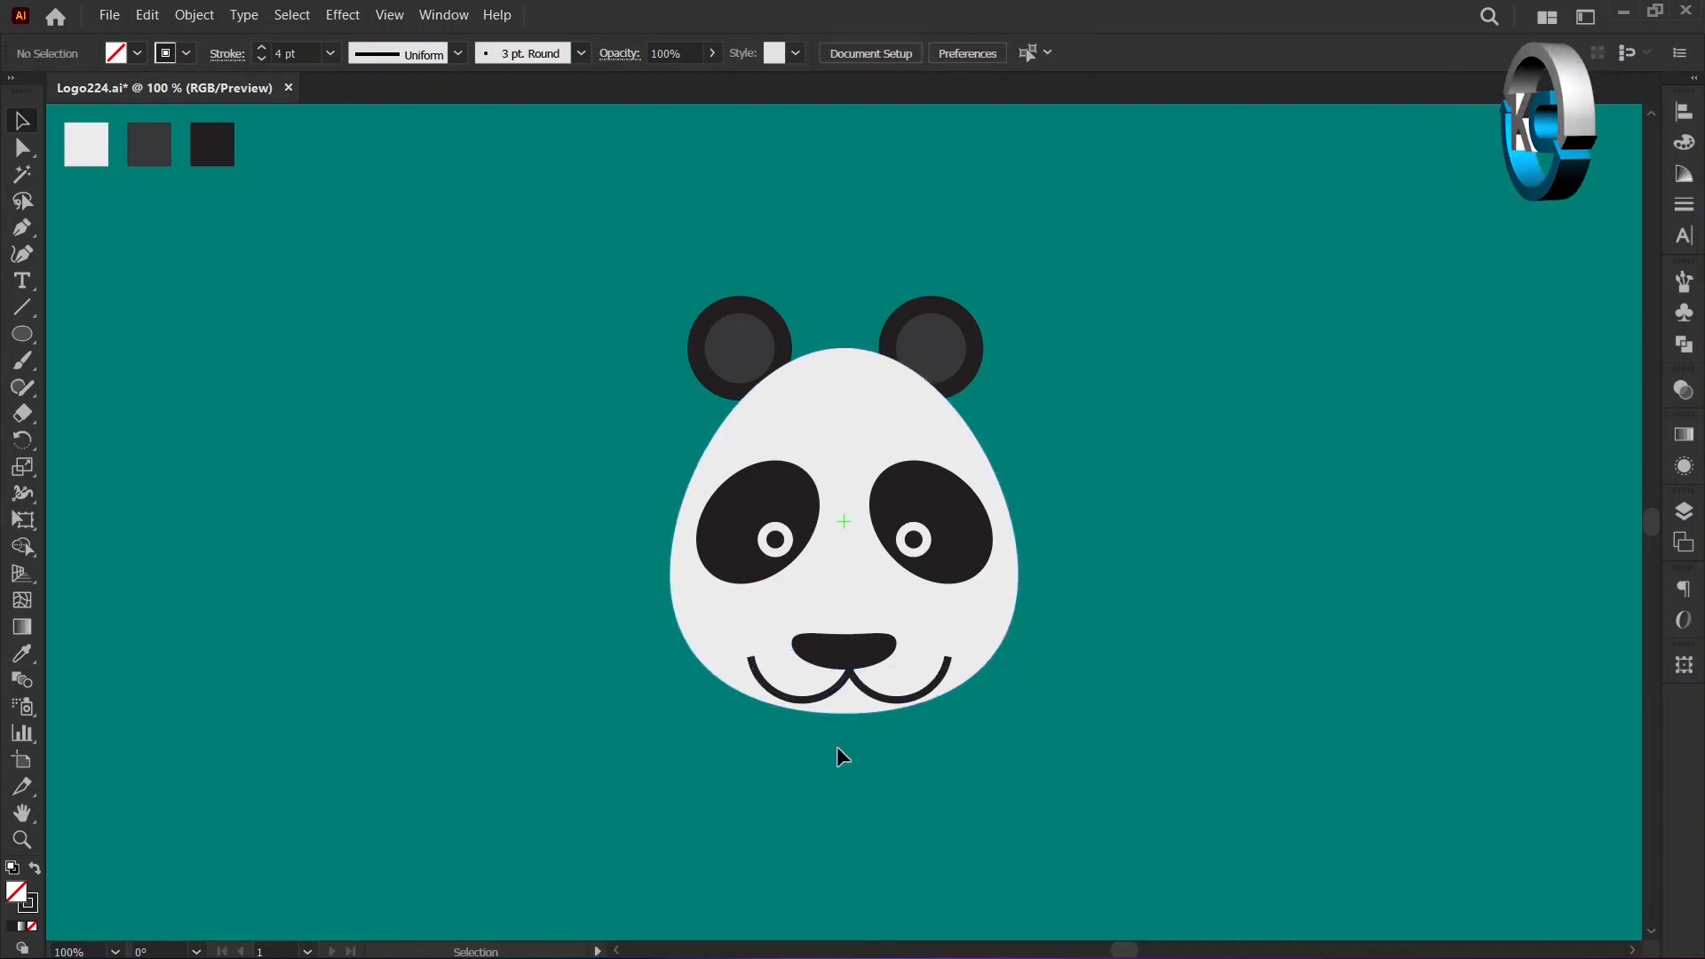
Move the nose and both mouth arcs together straight up by about 10 px.
left_click(856, 676)
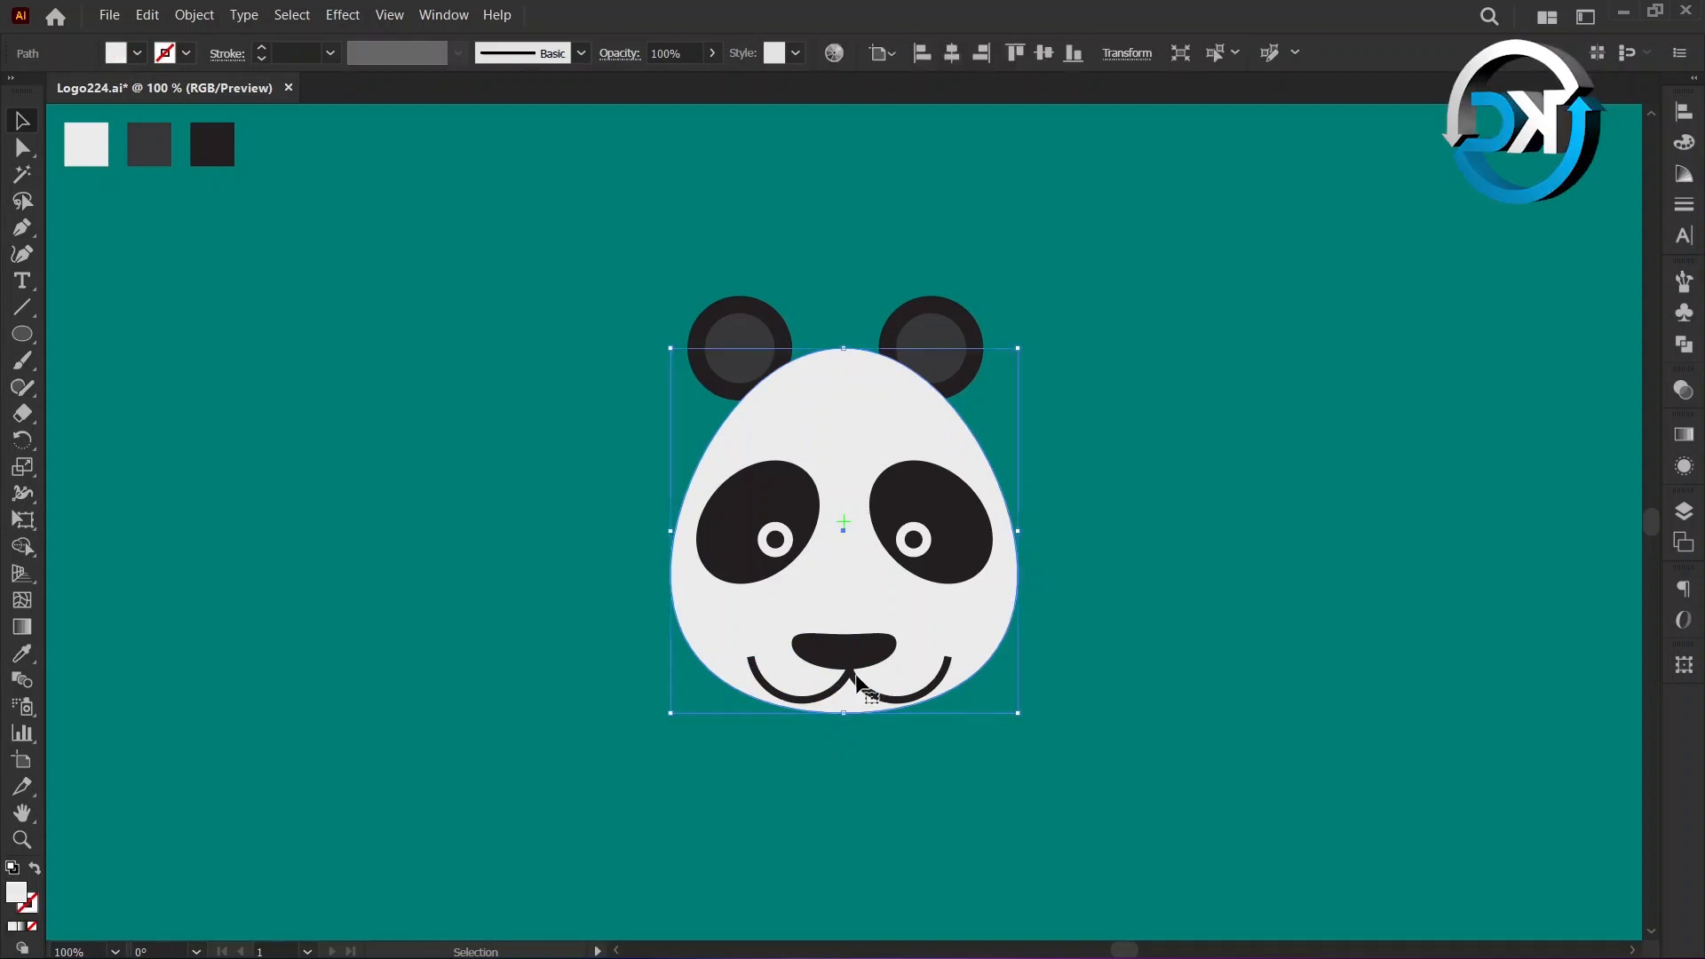
left_click(856, 682)
left_click(837, 682, "shift")
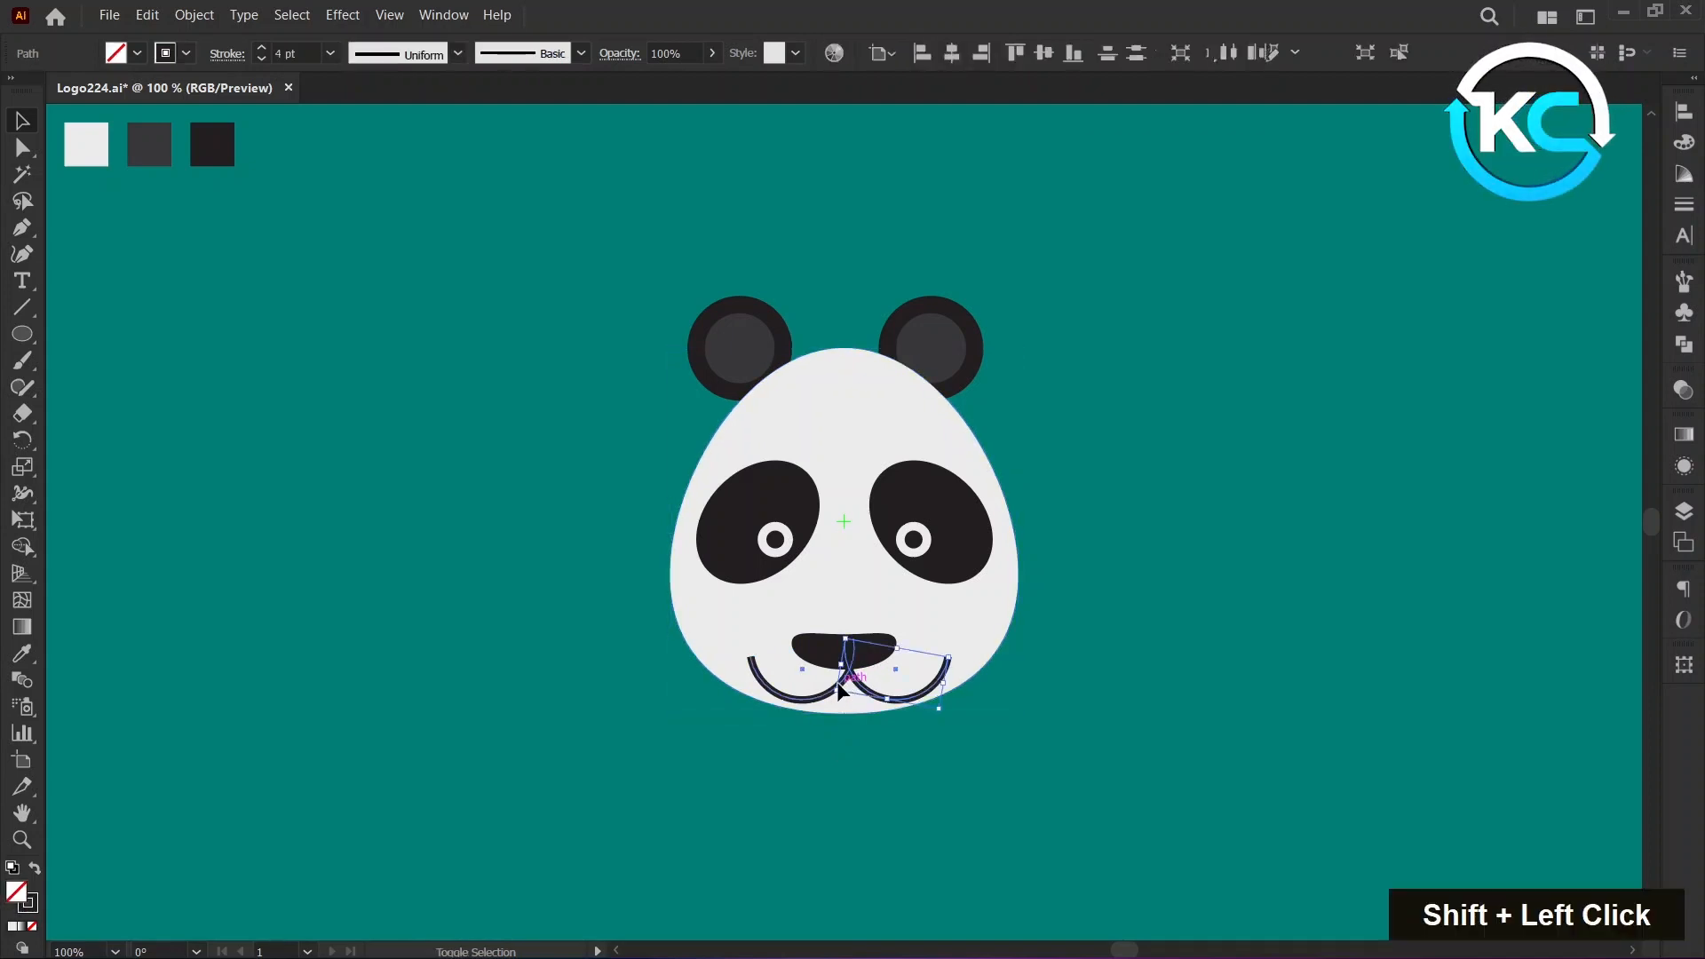
key("shift+Up")
key("shift+Up")
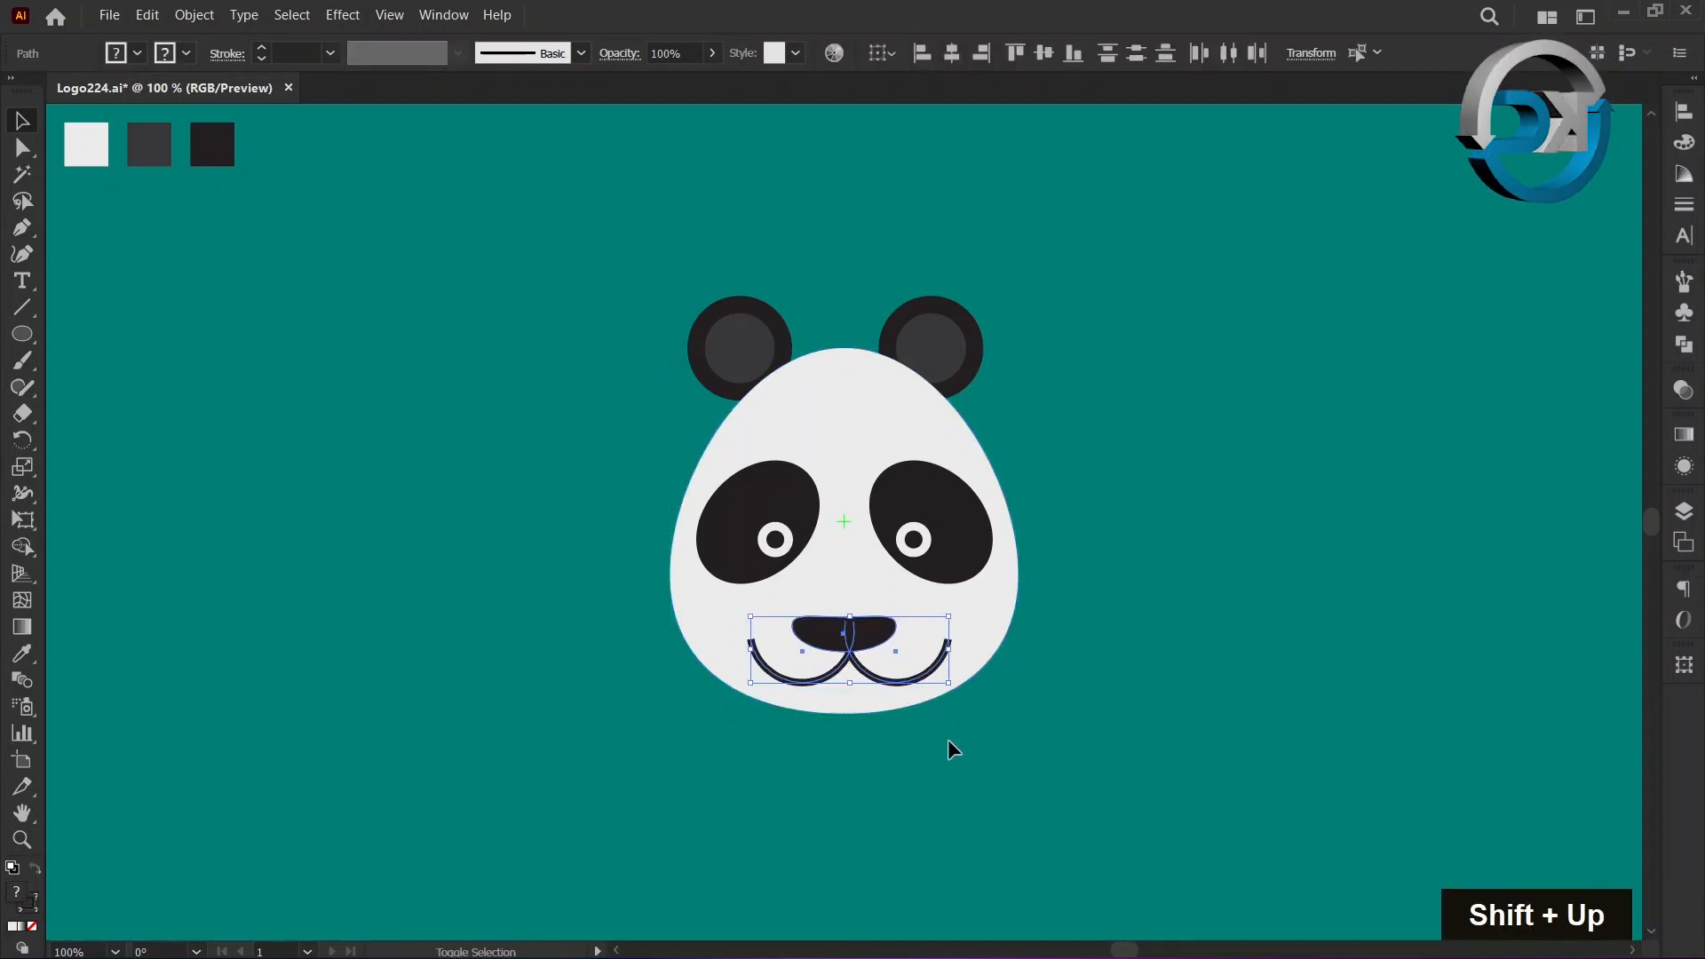
left_click(957, 753)
Group all the panda head shapes into one object and clear the selection.
key("ctrl+a")
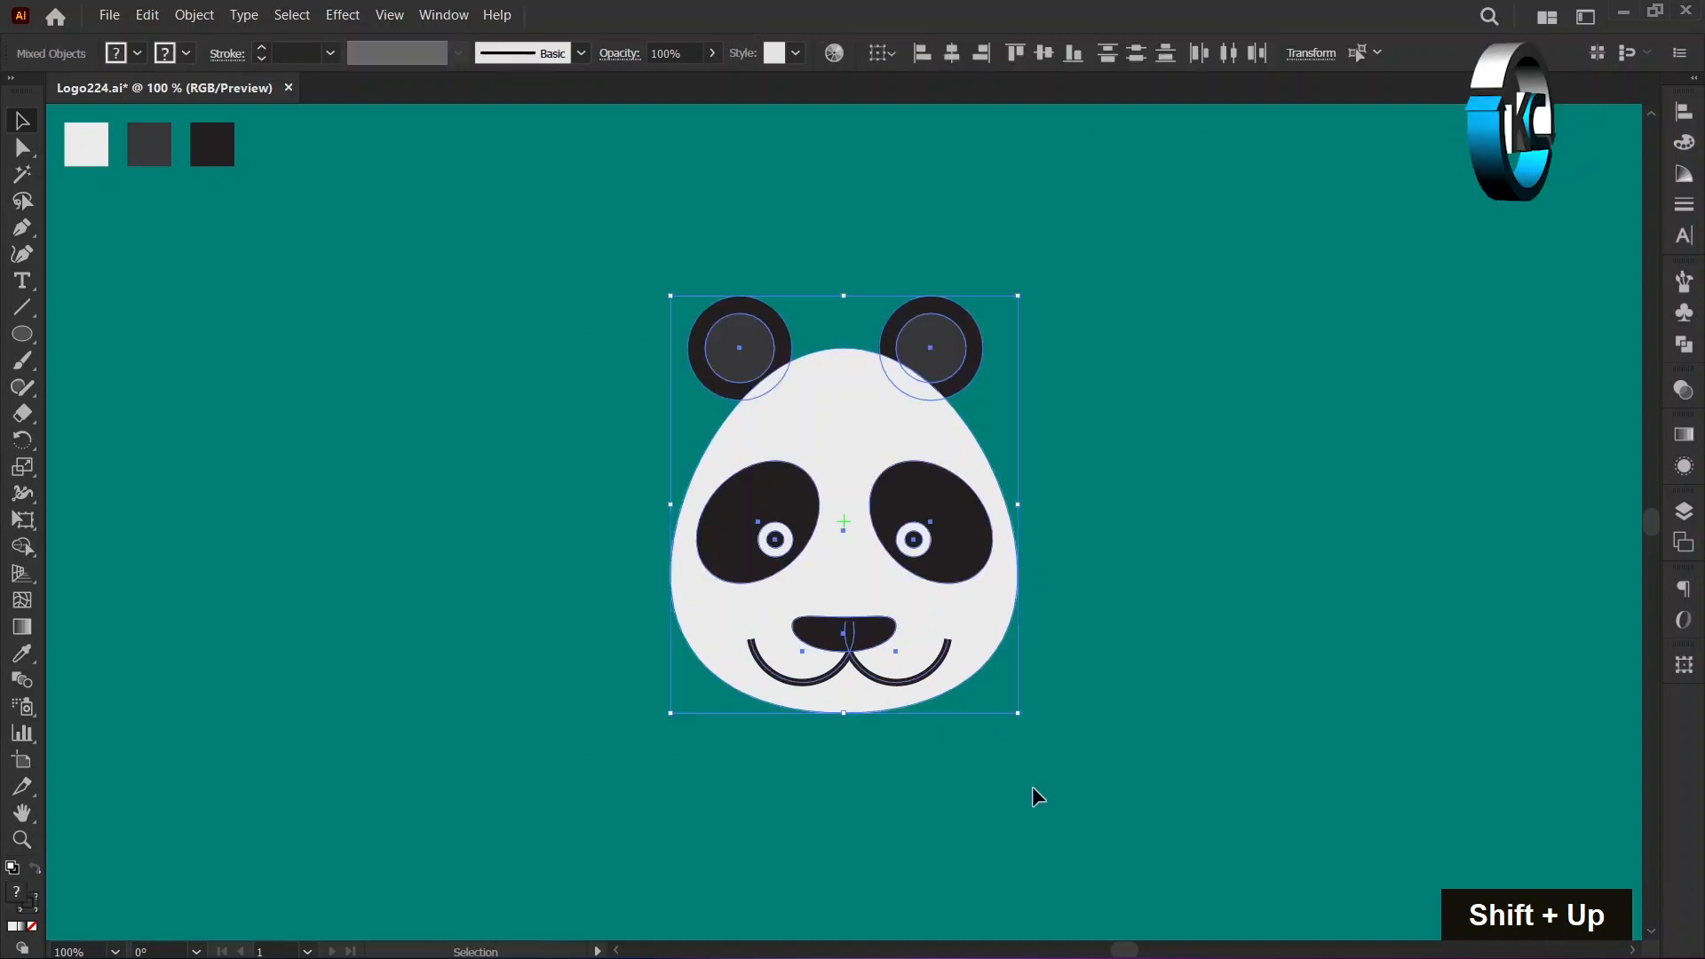
right_click(899, 410)
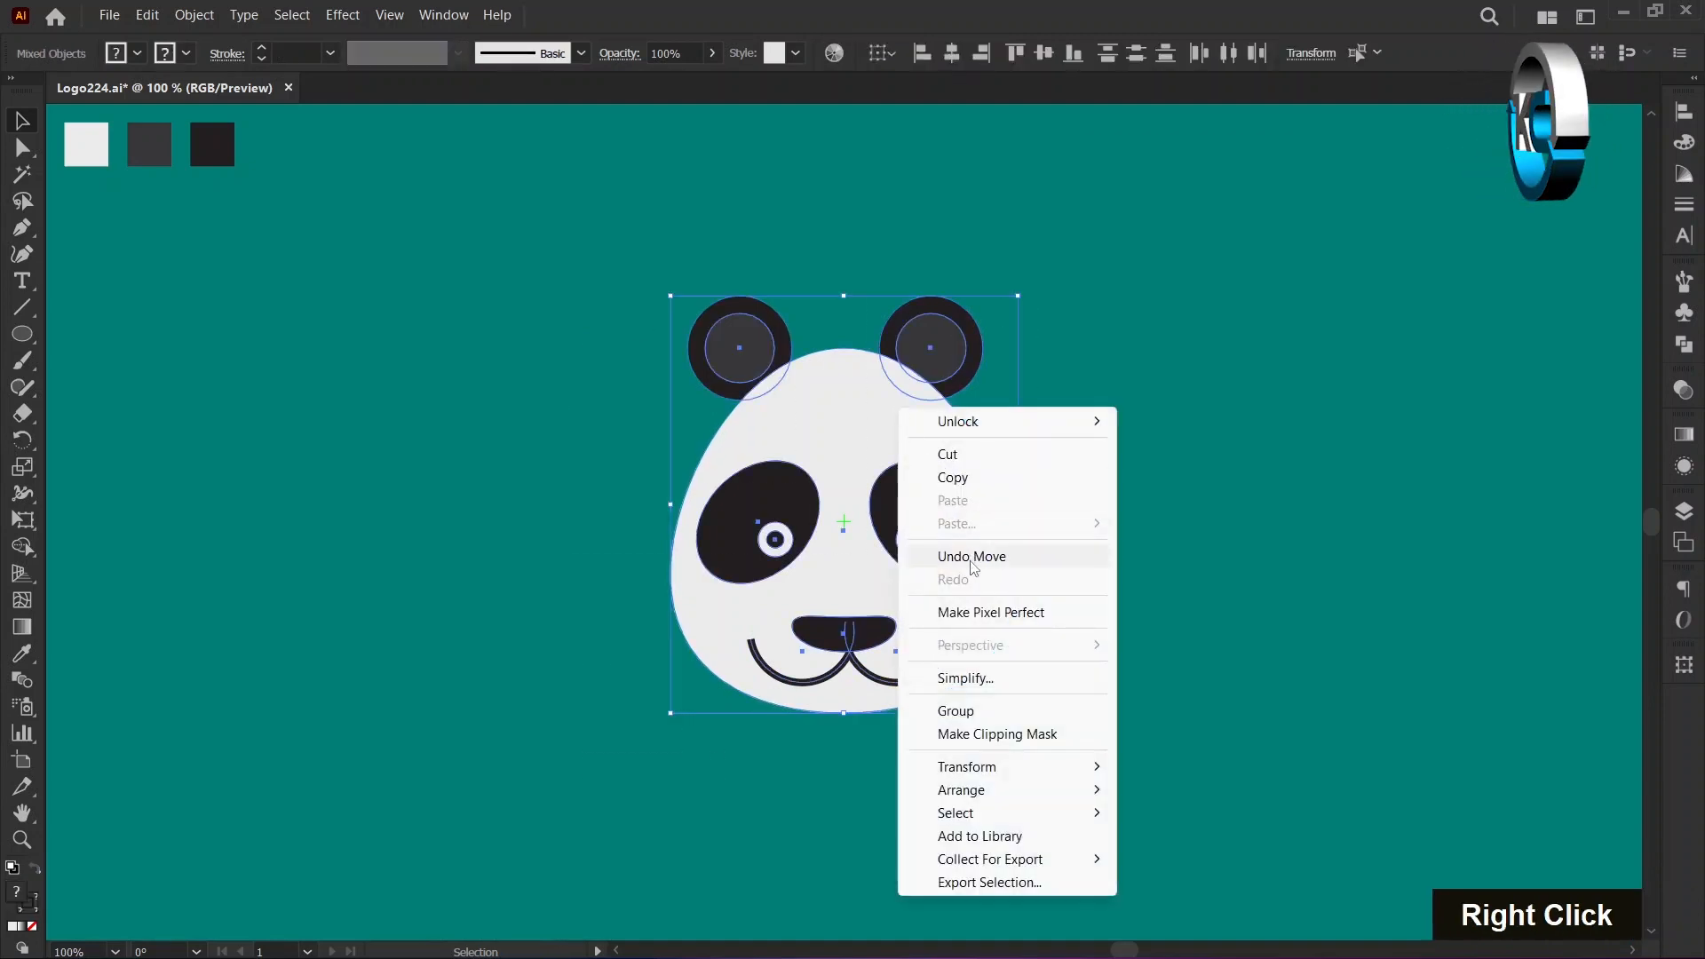
left_click(955, 710)
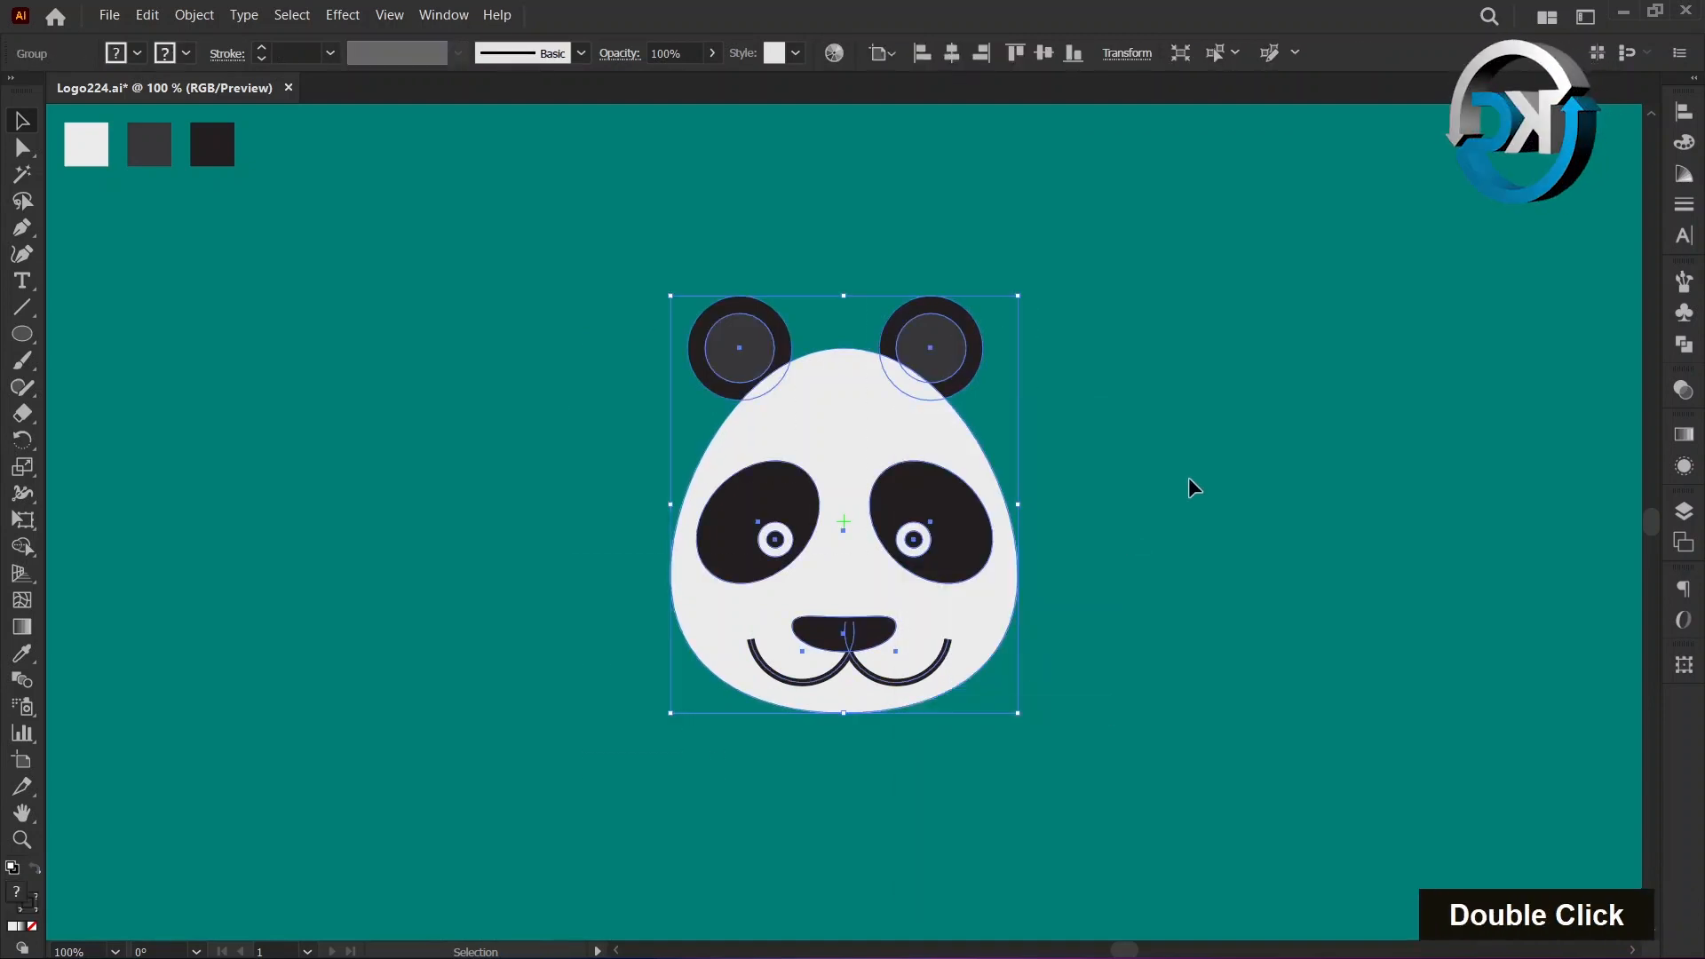
double_click(1188, 476)
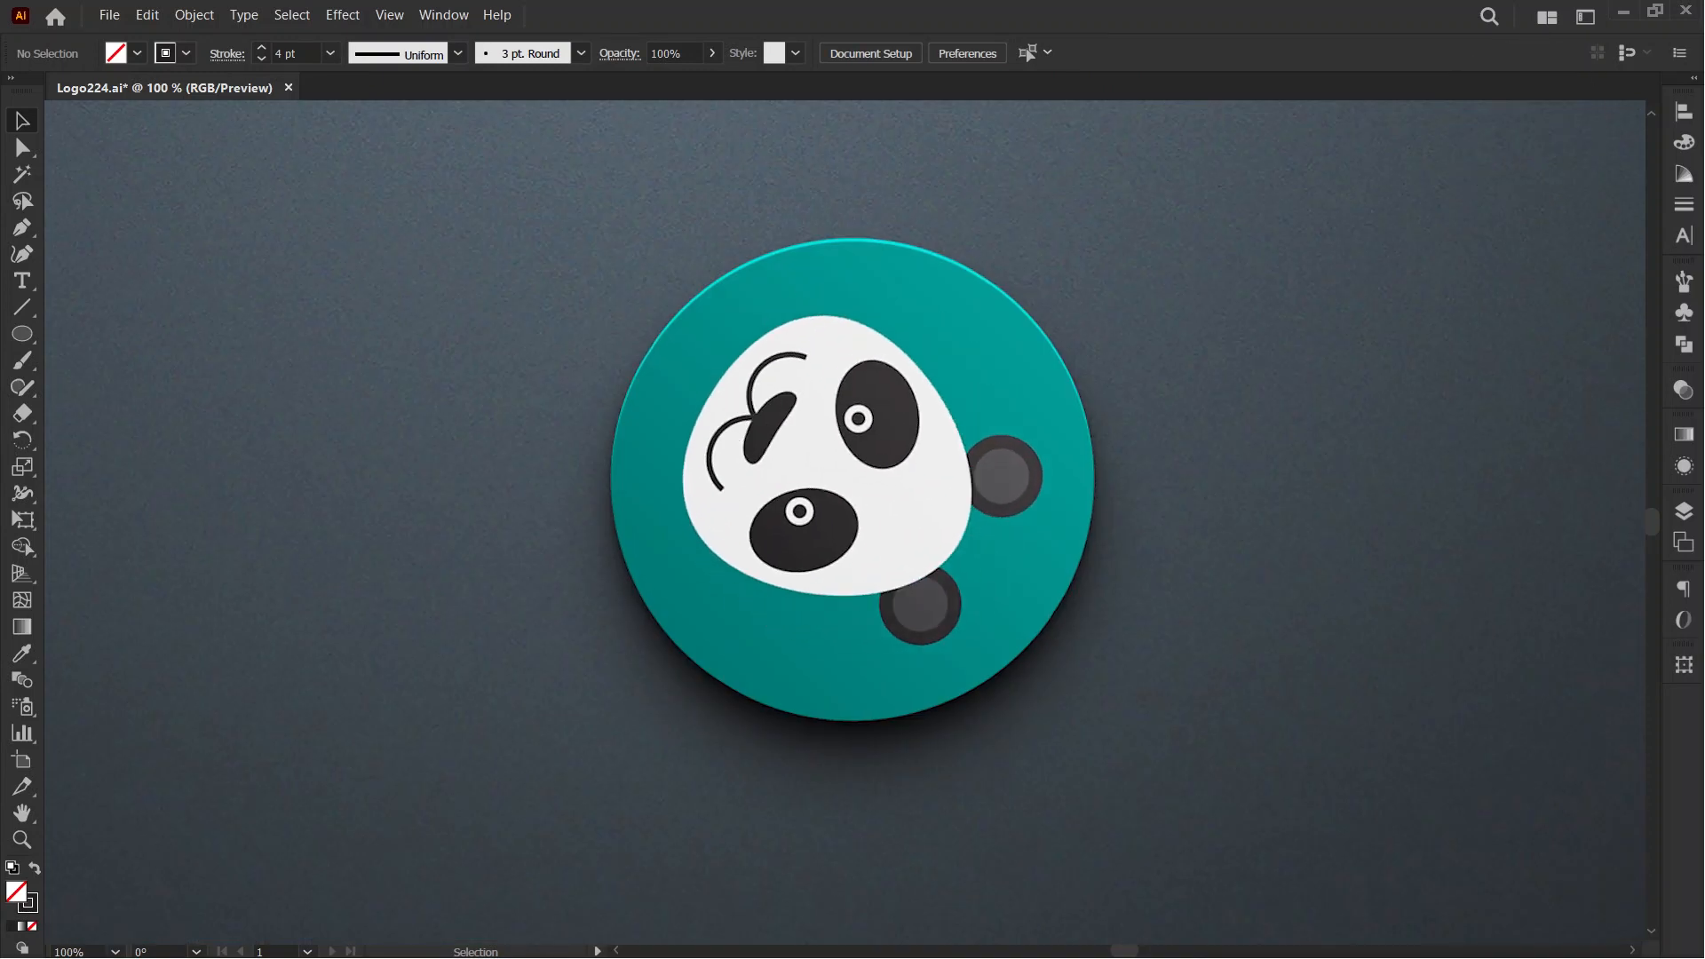